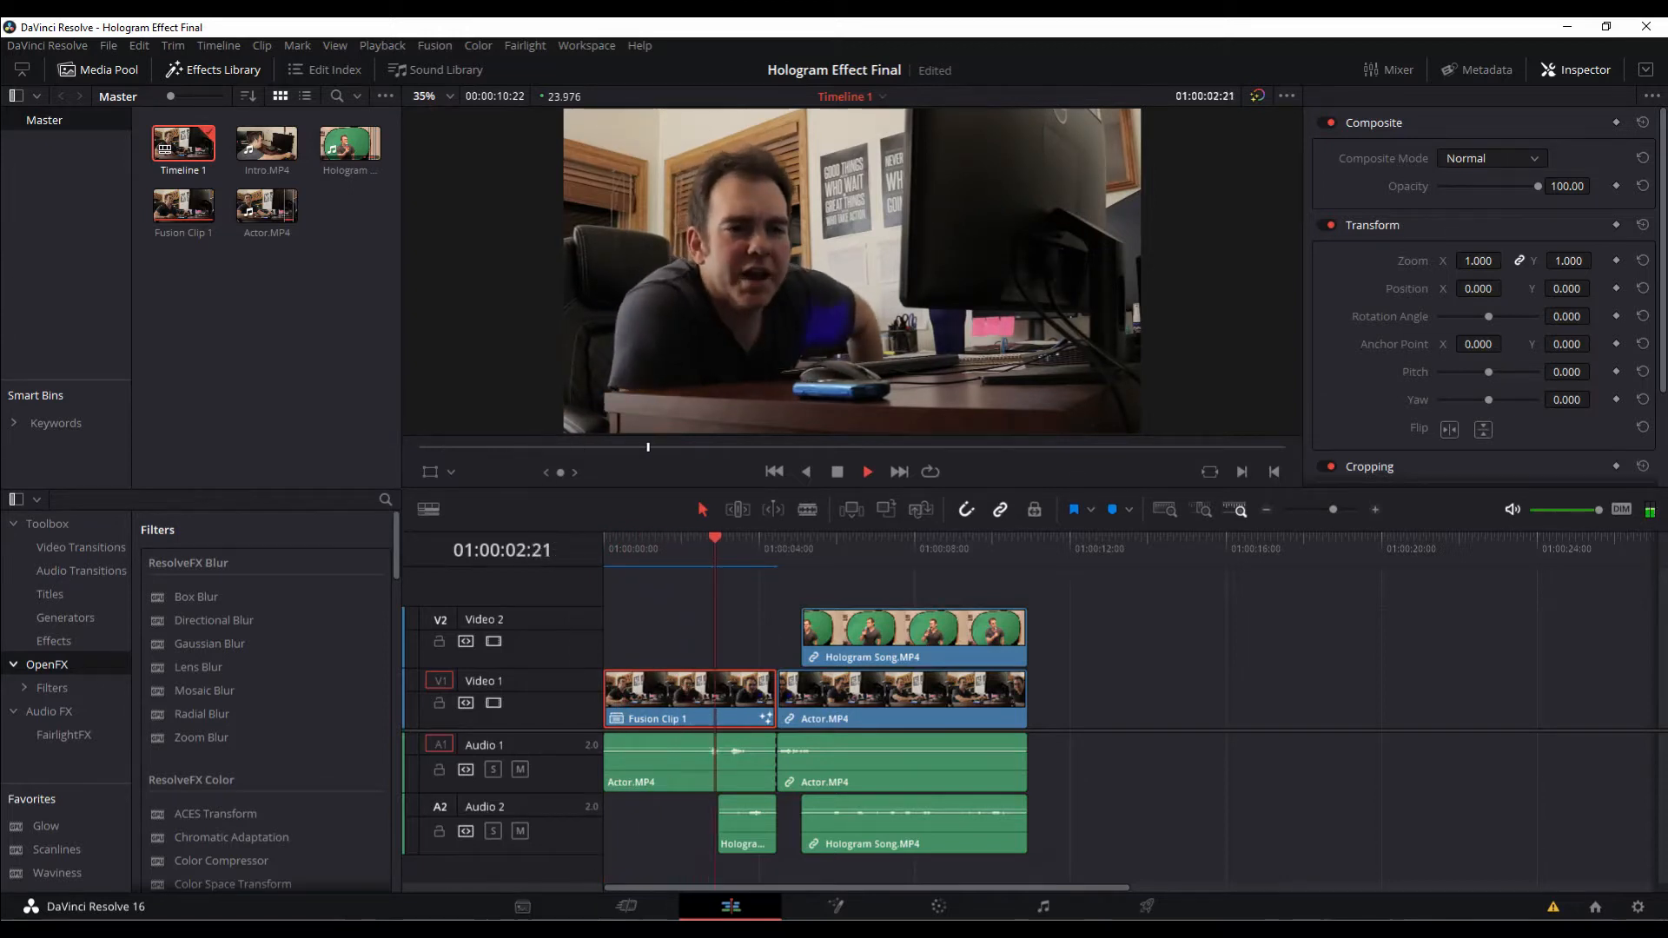
Play the timeline and compare the frames where the second Actor.MP4 clip and the Hologram Song.MP4 clip begin
key("space")
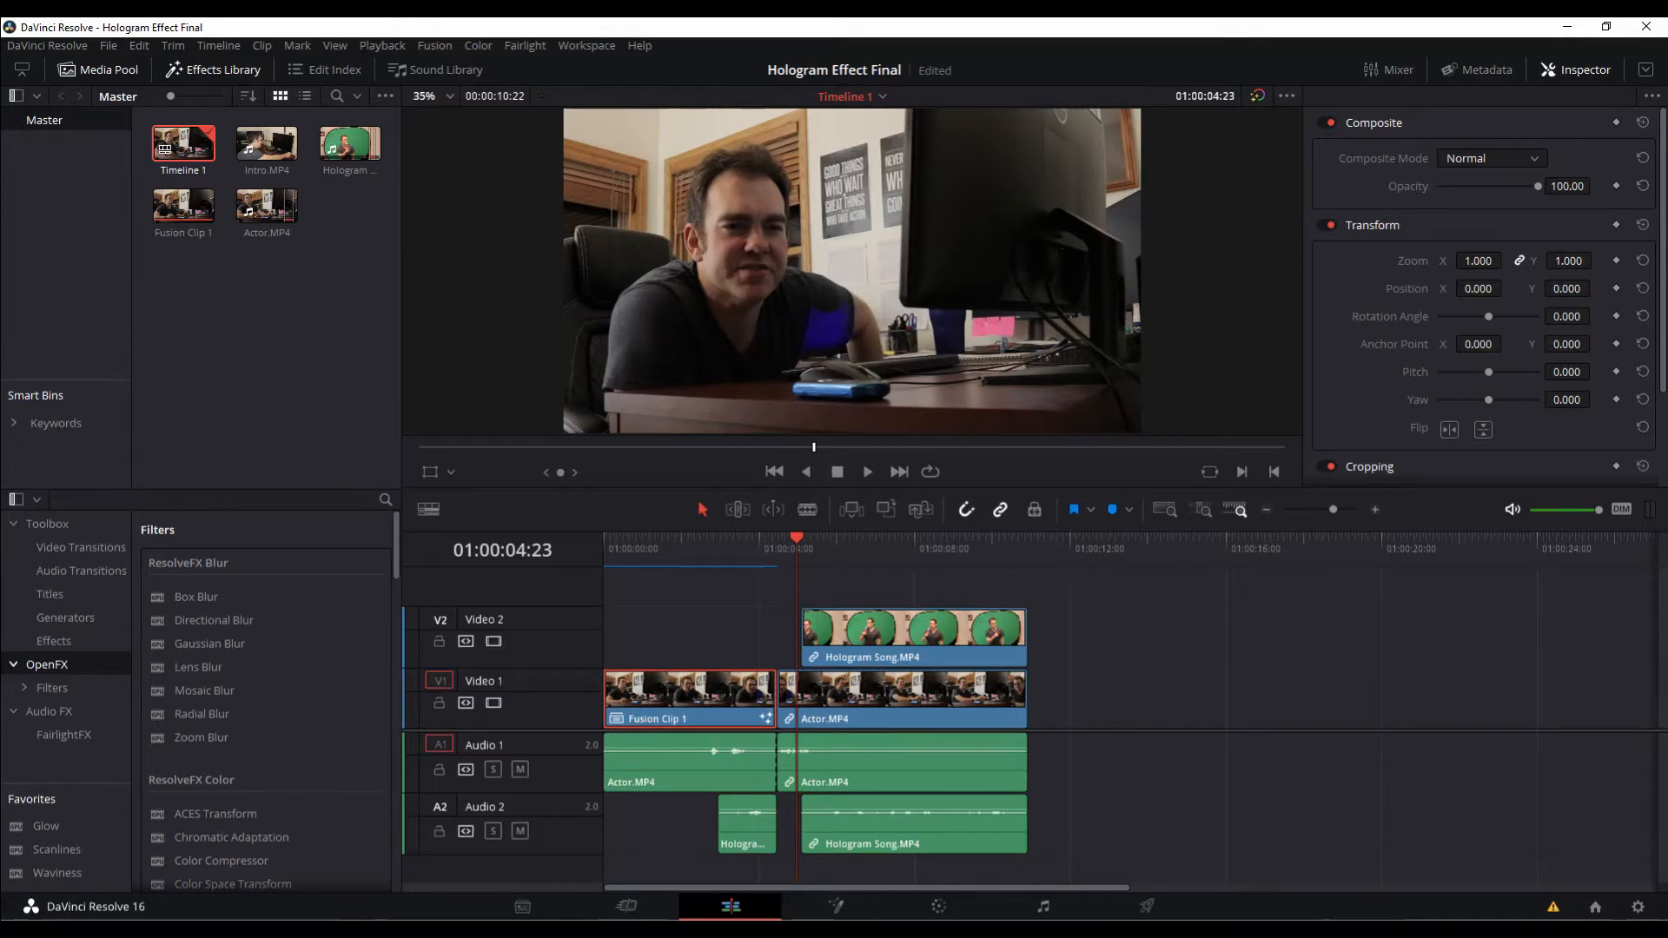
key("space")
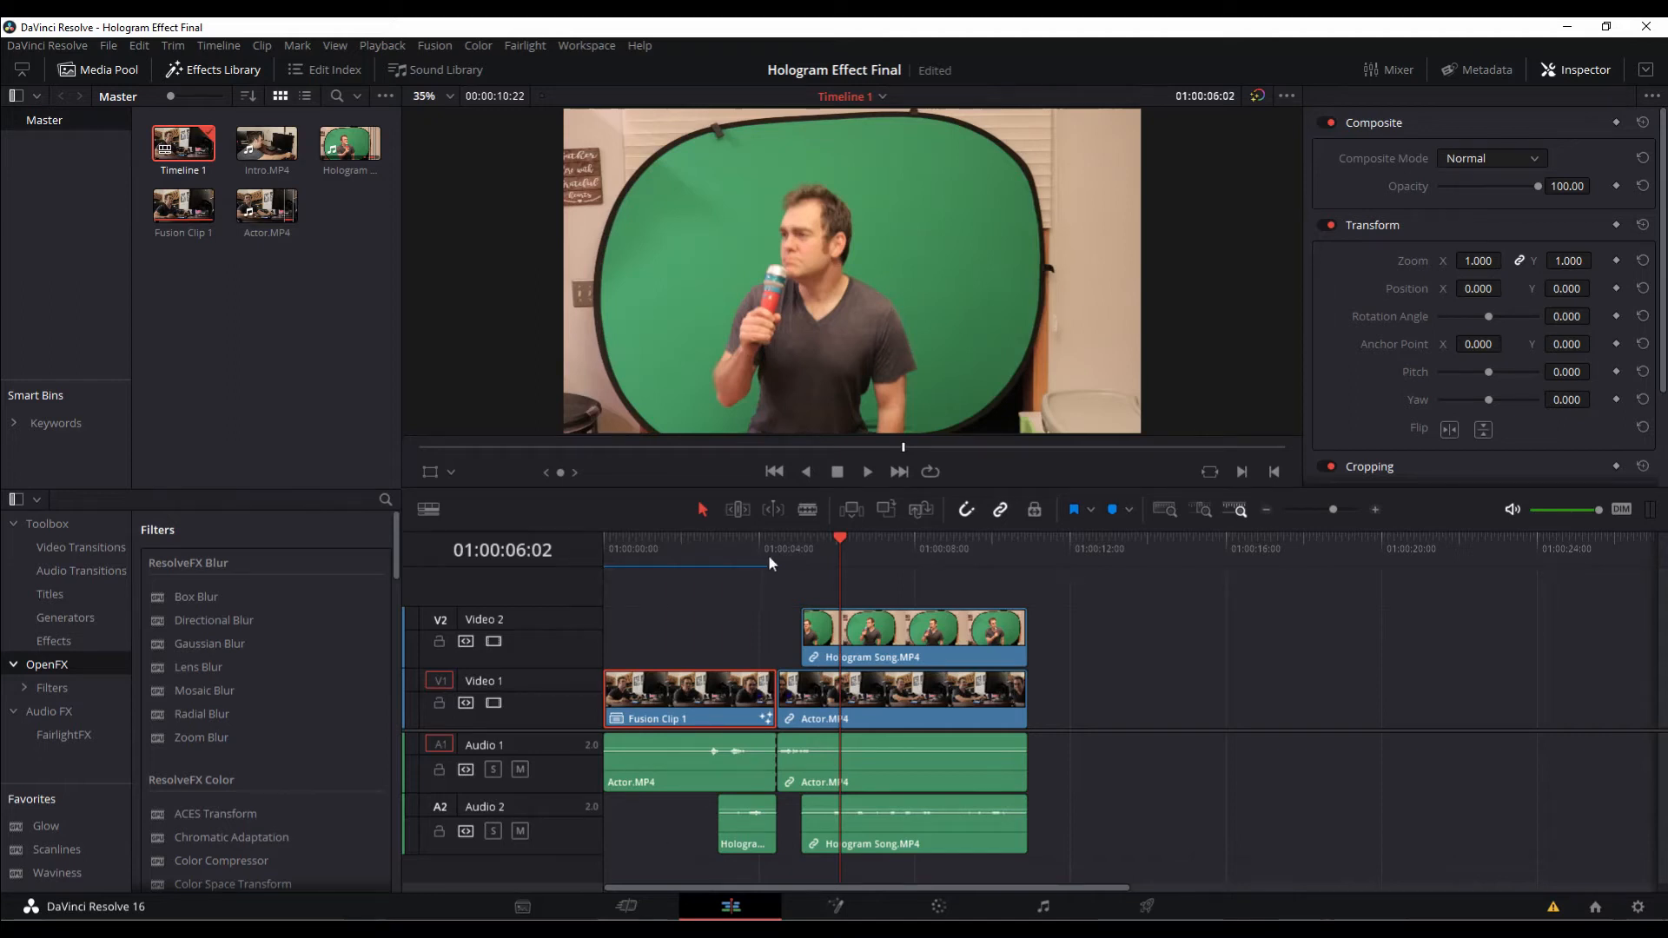
left_click(799, 540)
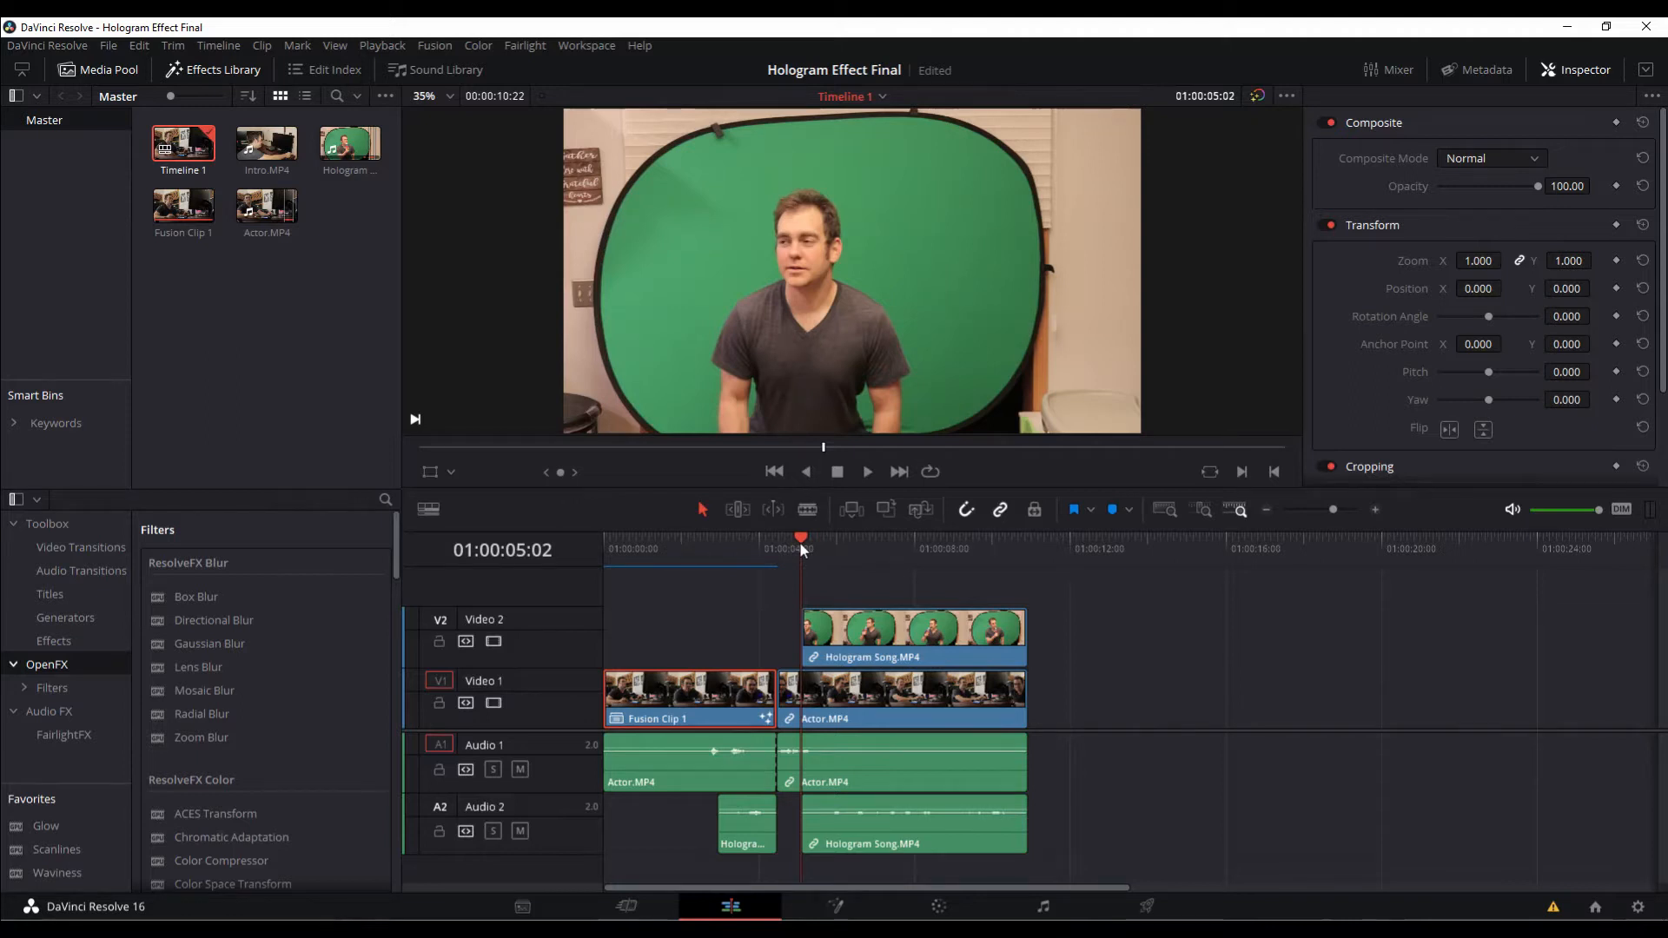
left_click(841, 703)
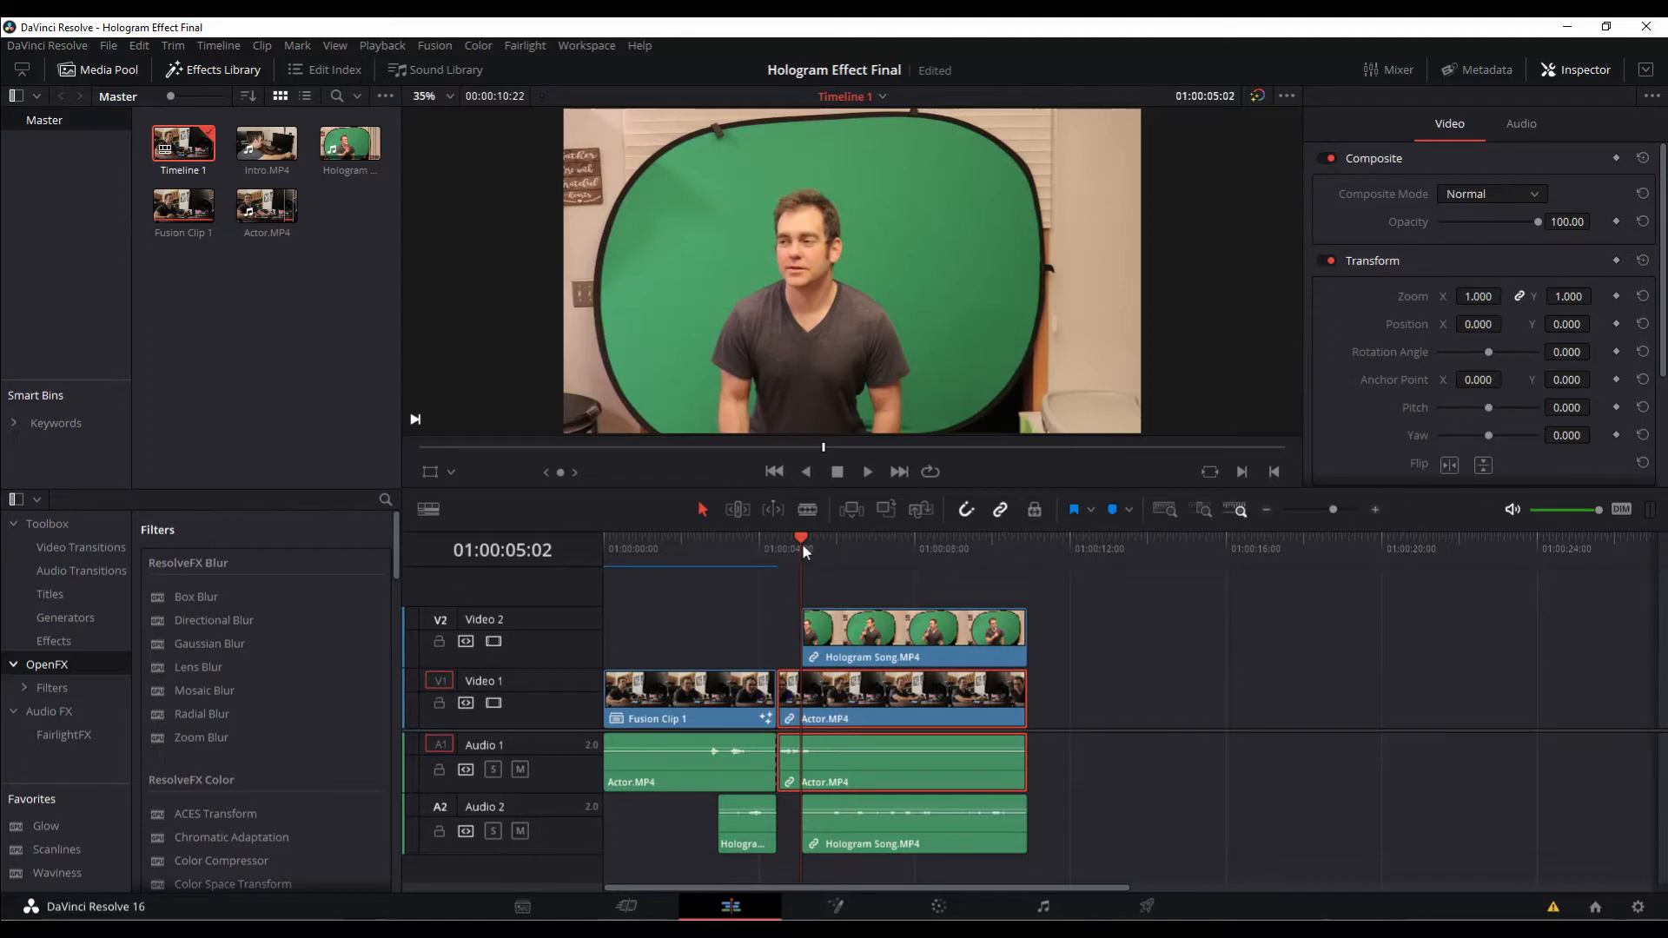
left_click(777, 540)
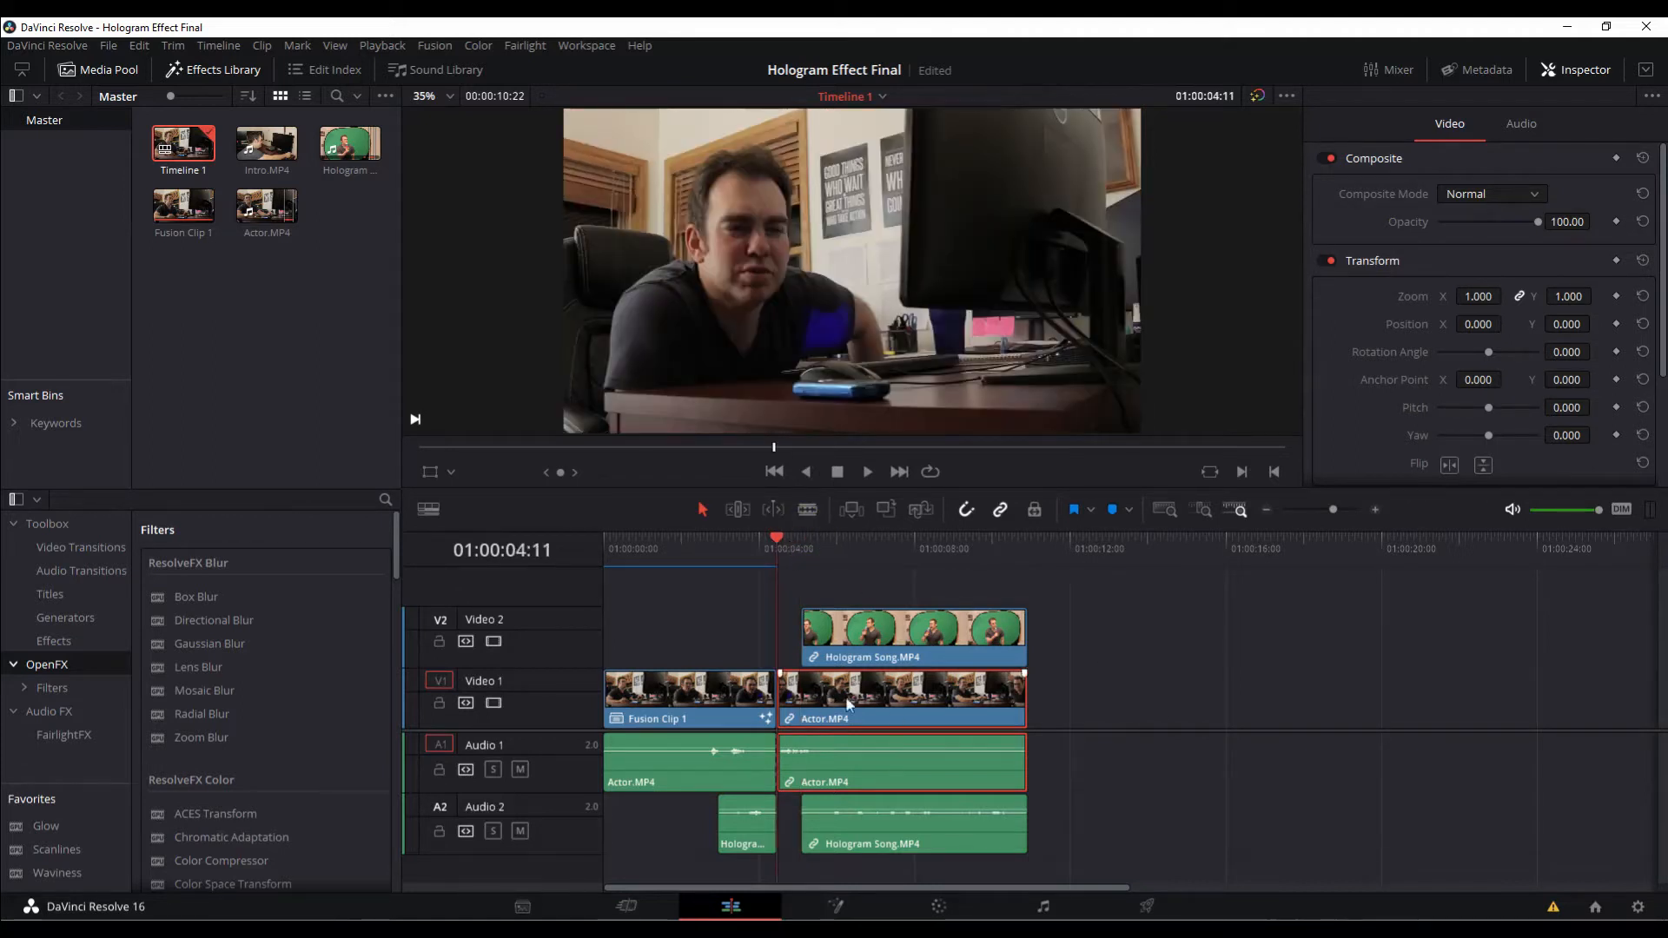
left_click(801, 544)
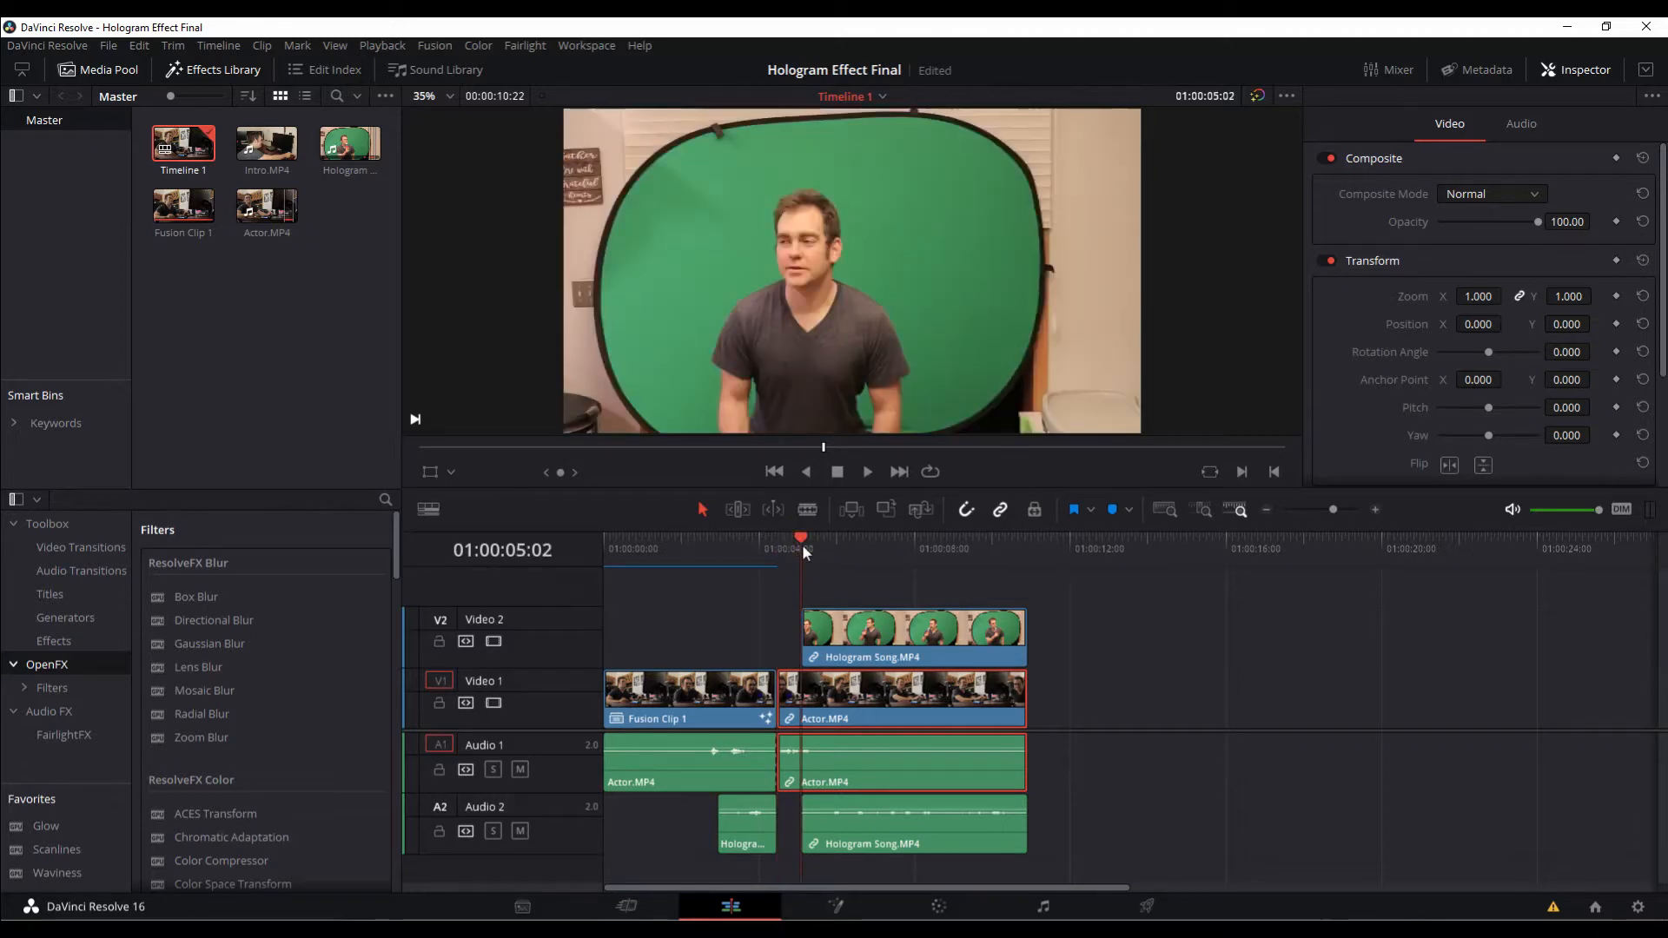
Combine the overlapping Hologram Song.MP4 and Actor.MP4 video clips into a new Fusion clip and open it on the Fusion page
left_click_drag(858, 576, 951, 725)
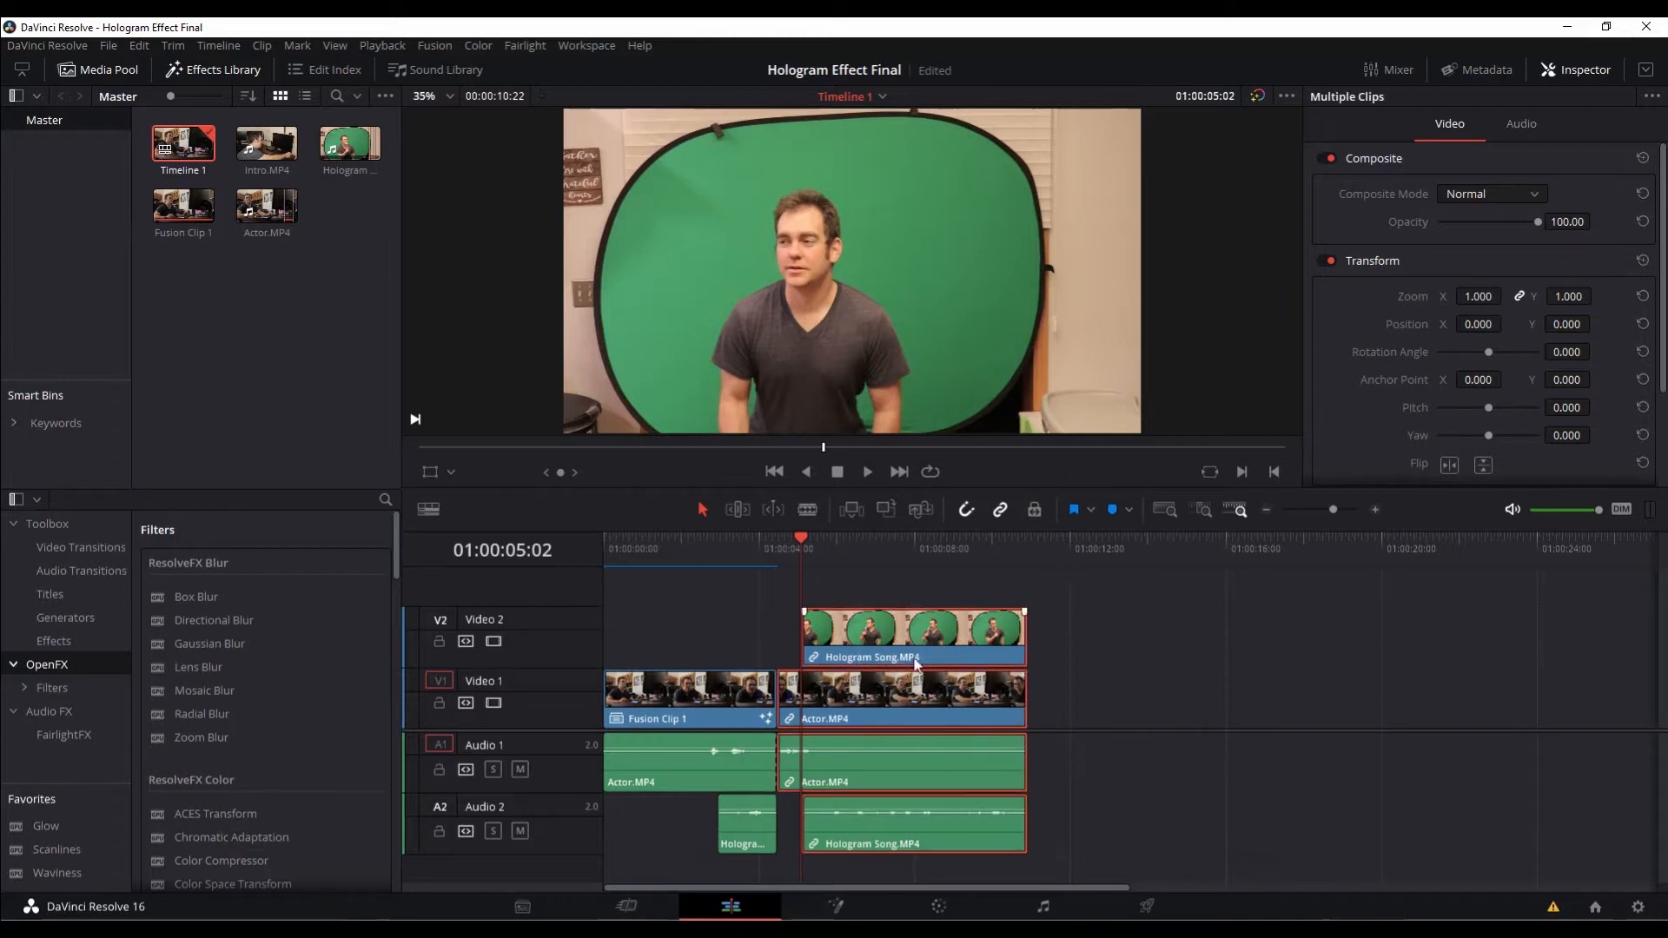
right_click(906, 643)
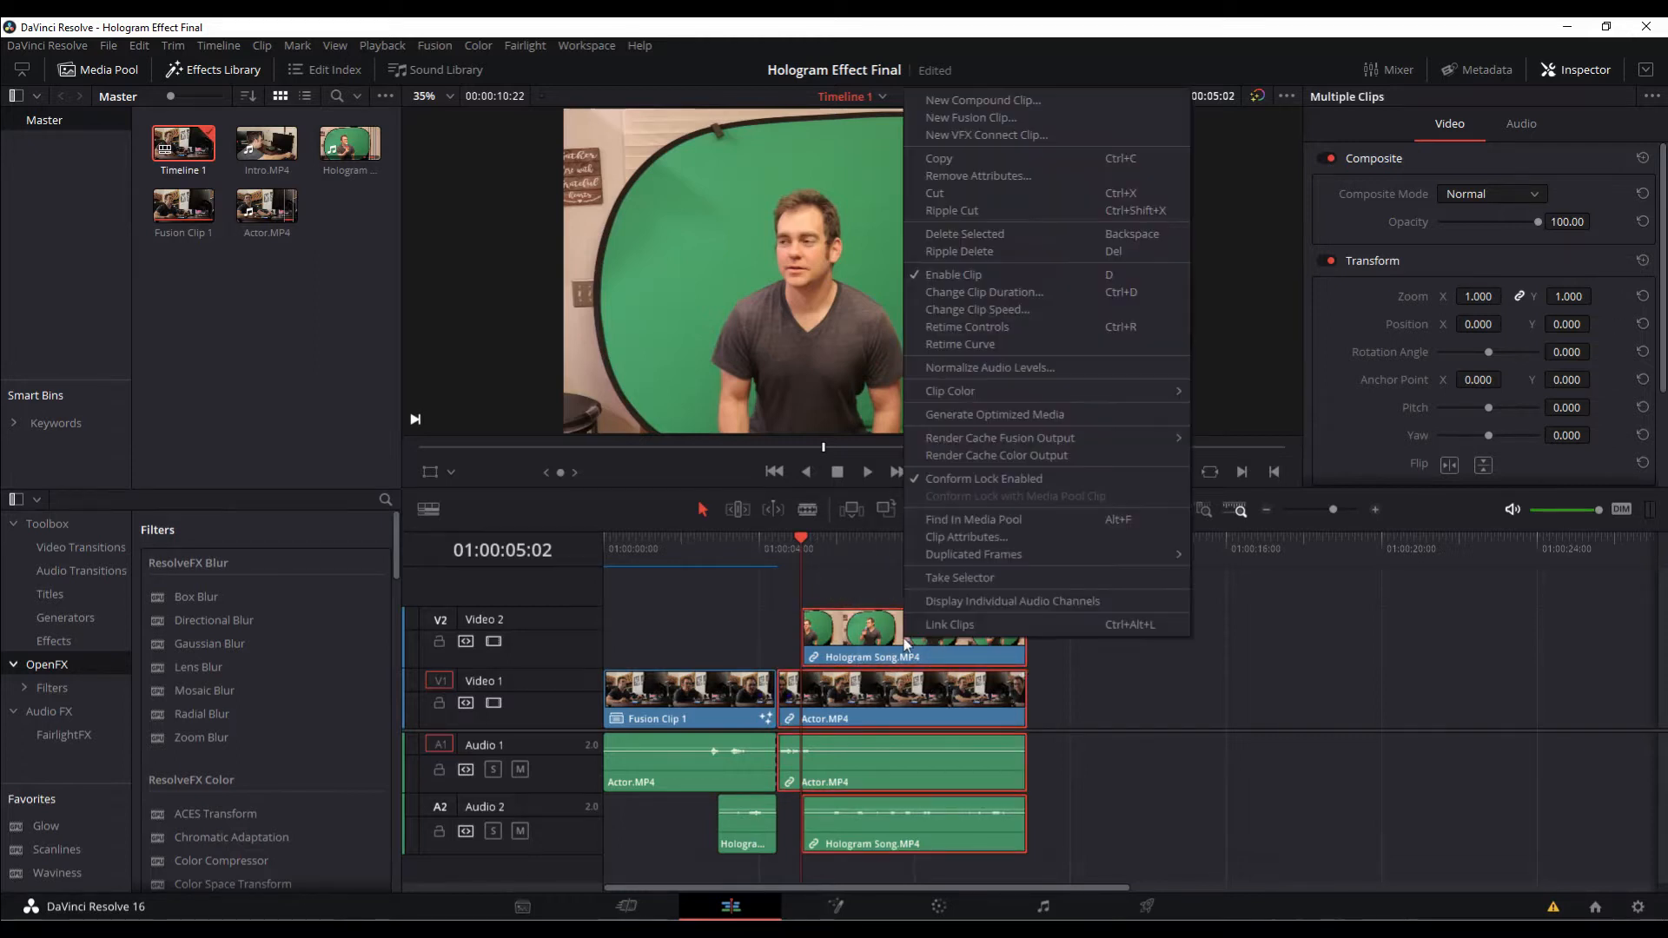
left_click(1044, 116)
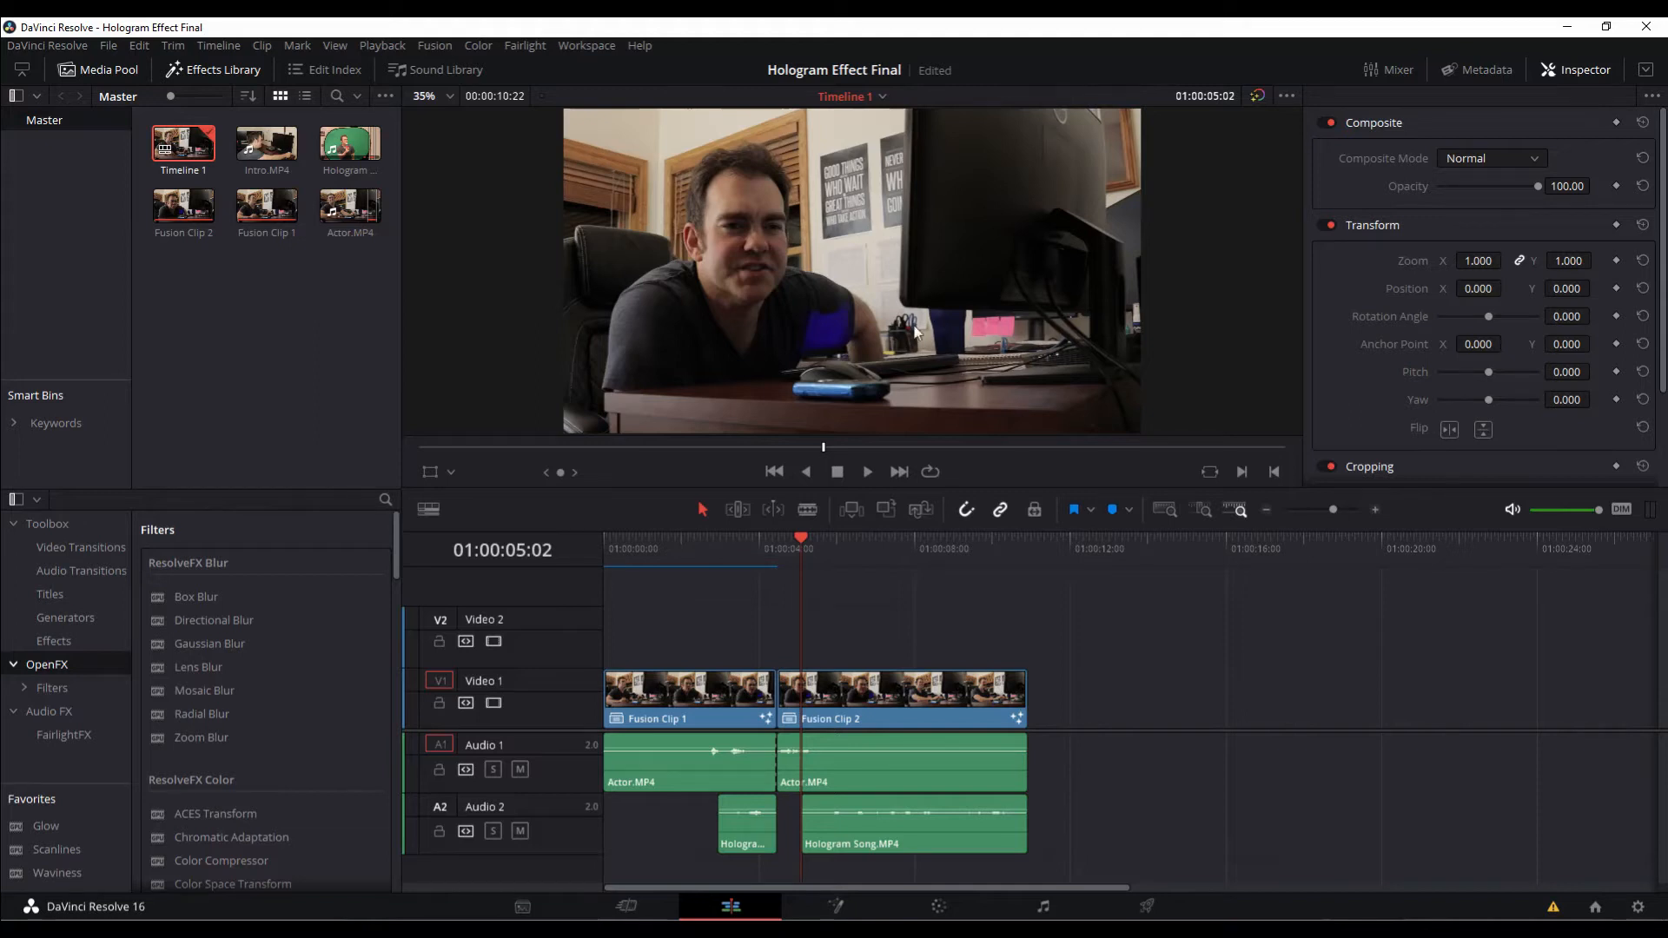
left_click(800, 700)
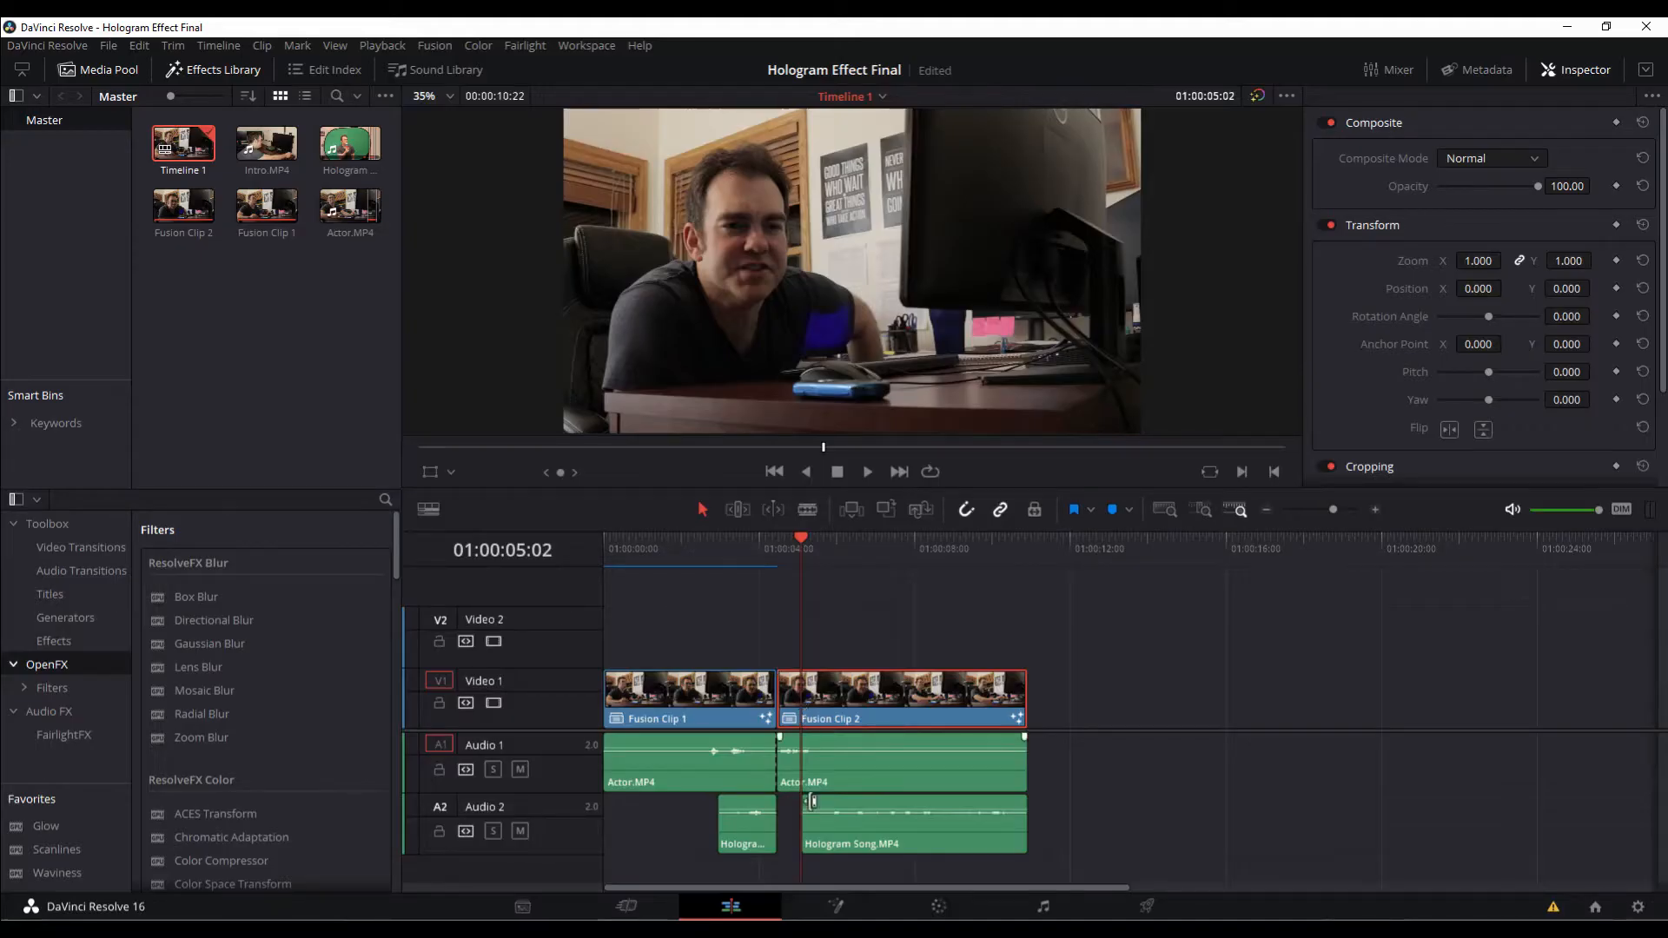
left_click(839, 906)
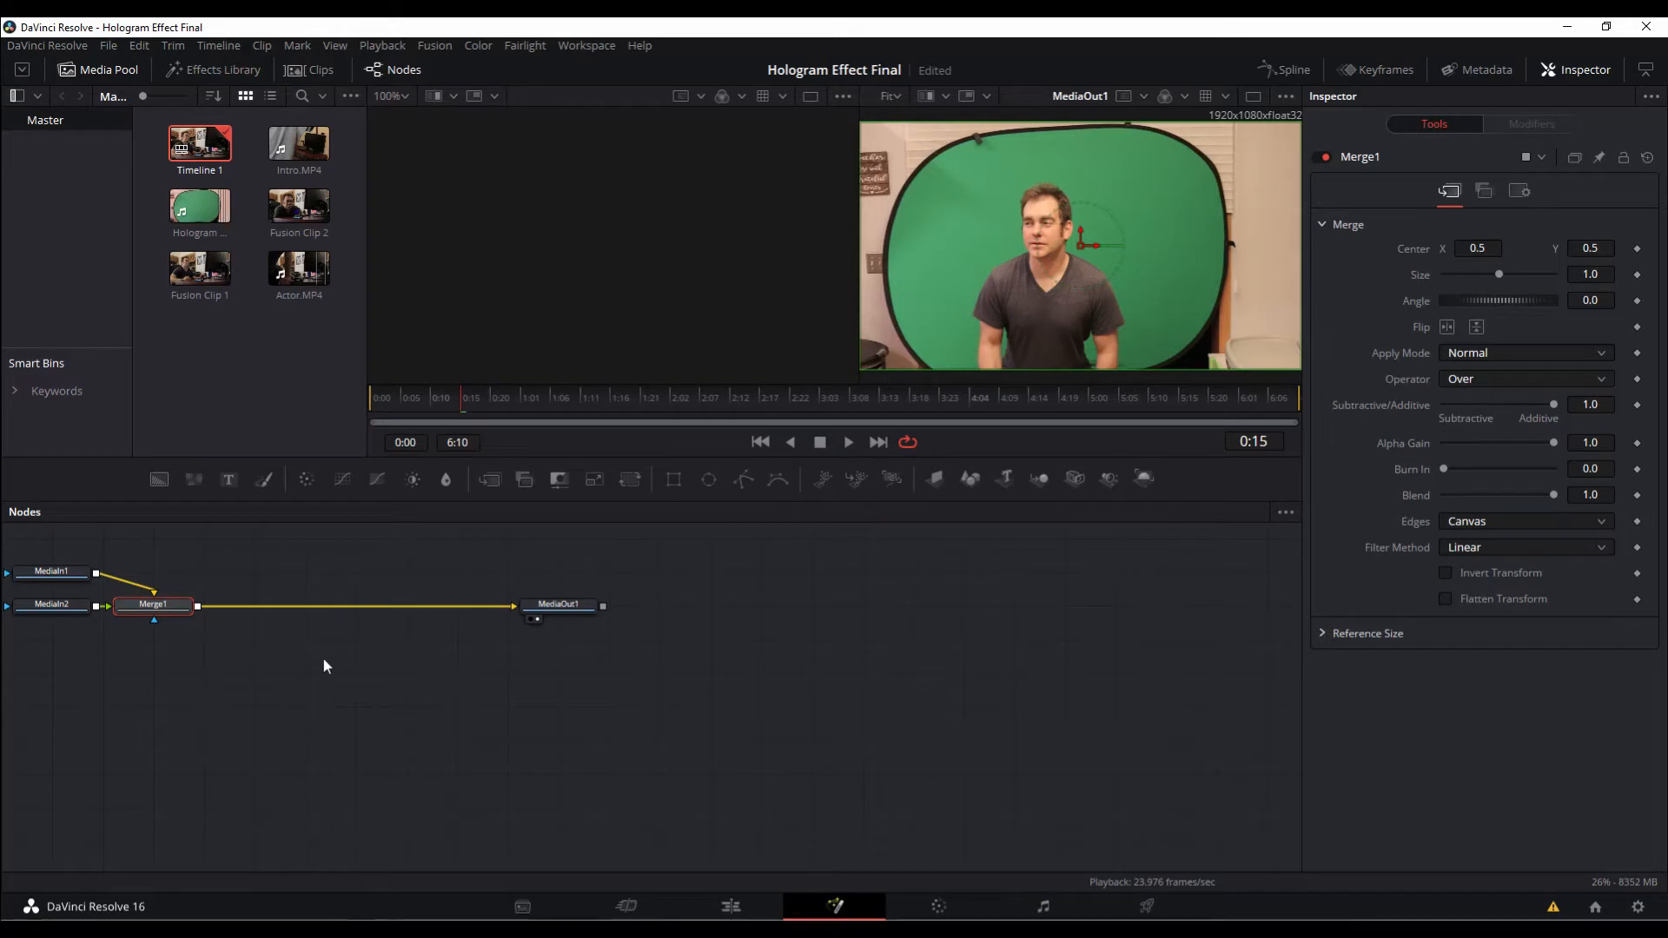
Centre the node tree in the node graph and spread MediaIn1 and MediaIn2 farther apart from each other and from Merge1
left_click_drag(211, 681, 535, 749)
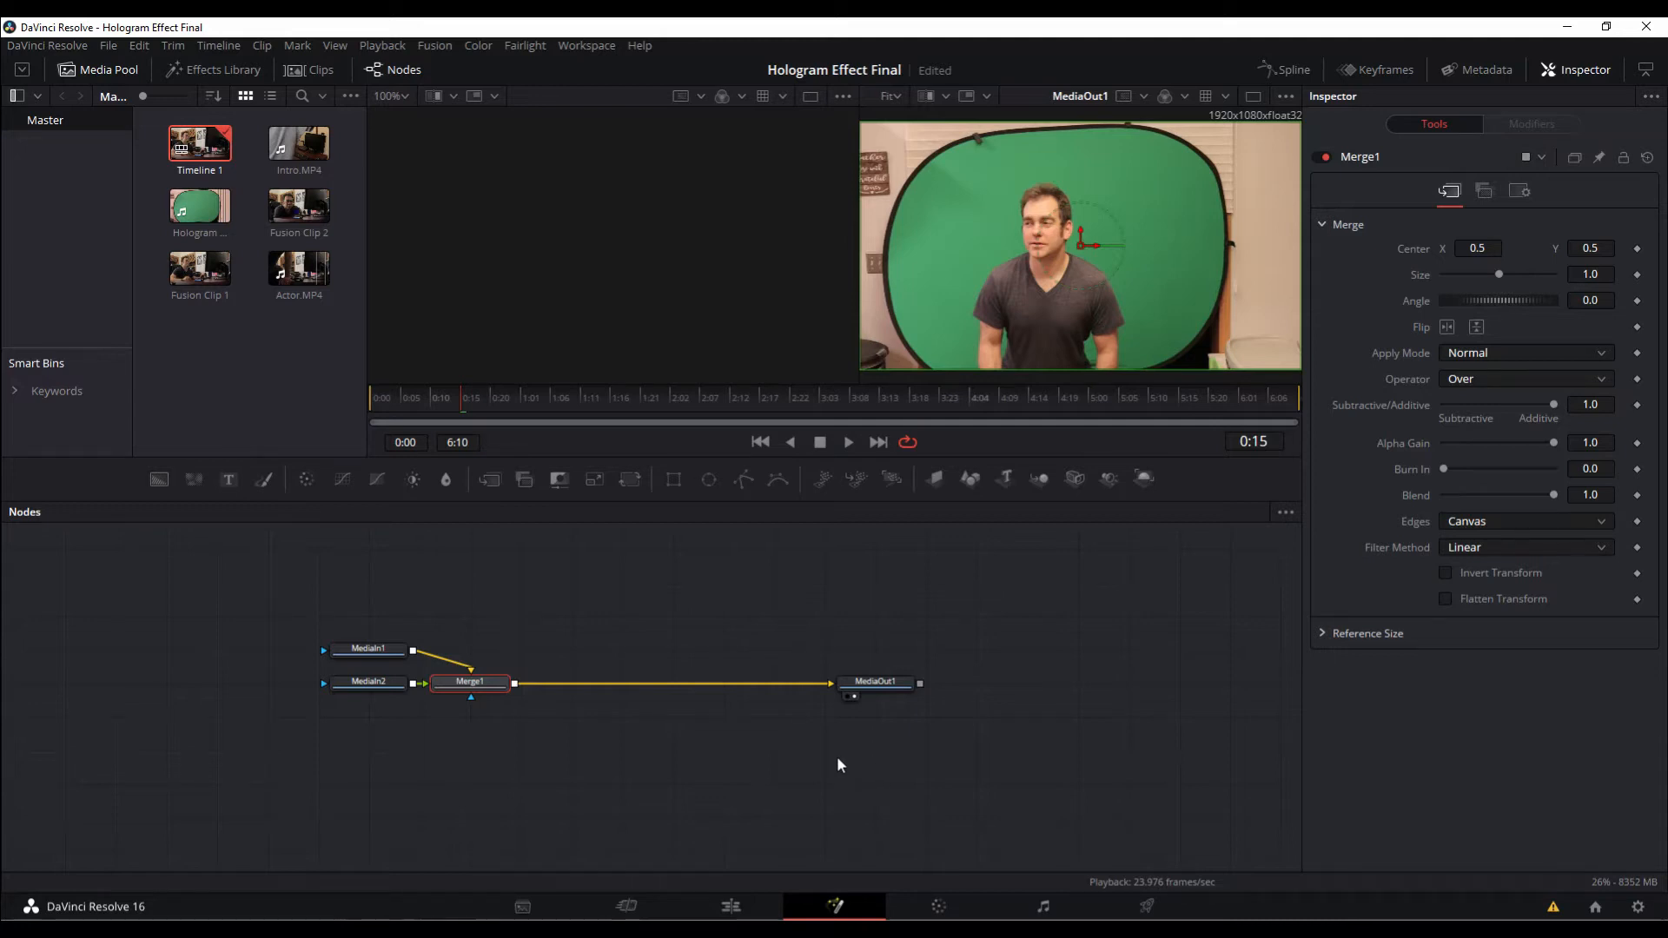
left_click(363, 650)
left_click_drag(366, 683, 323, 621)
left_click_drag(473, 695, 488, 699)
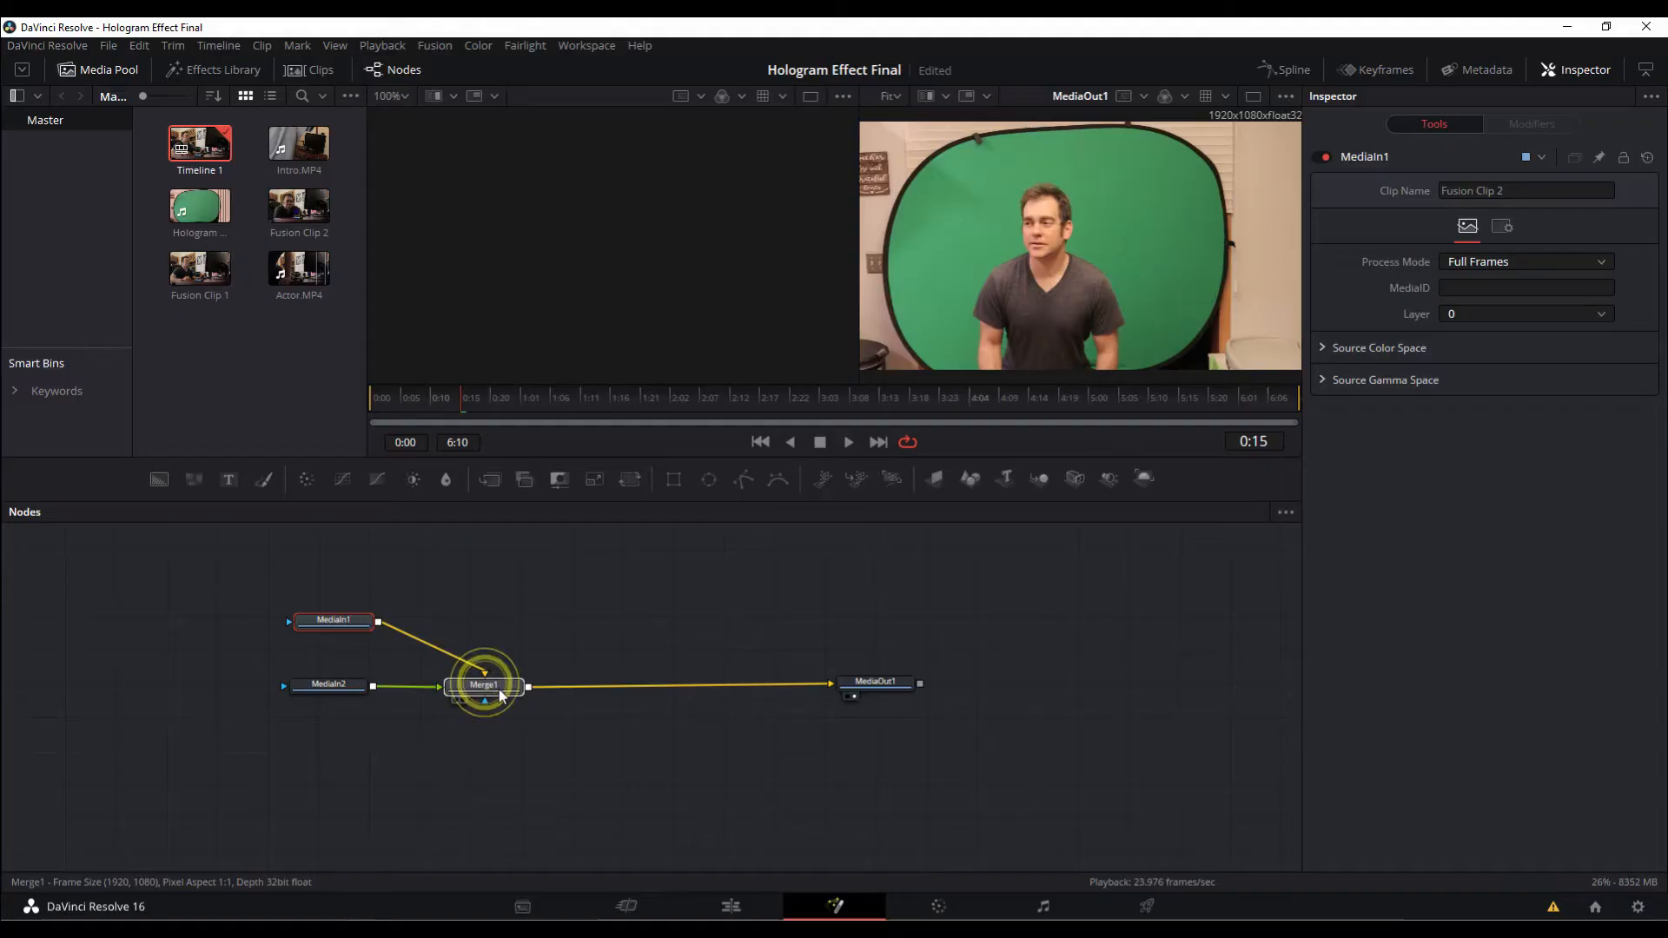
Preview the MediaIn1 node in both viewers, leaving it displayed only in the first viewer
left_click(334, 622)
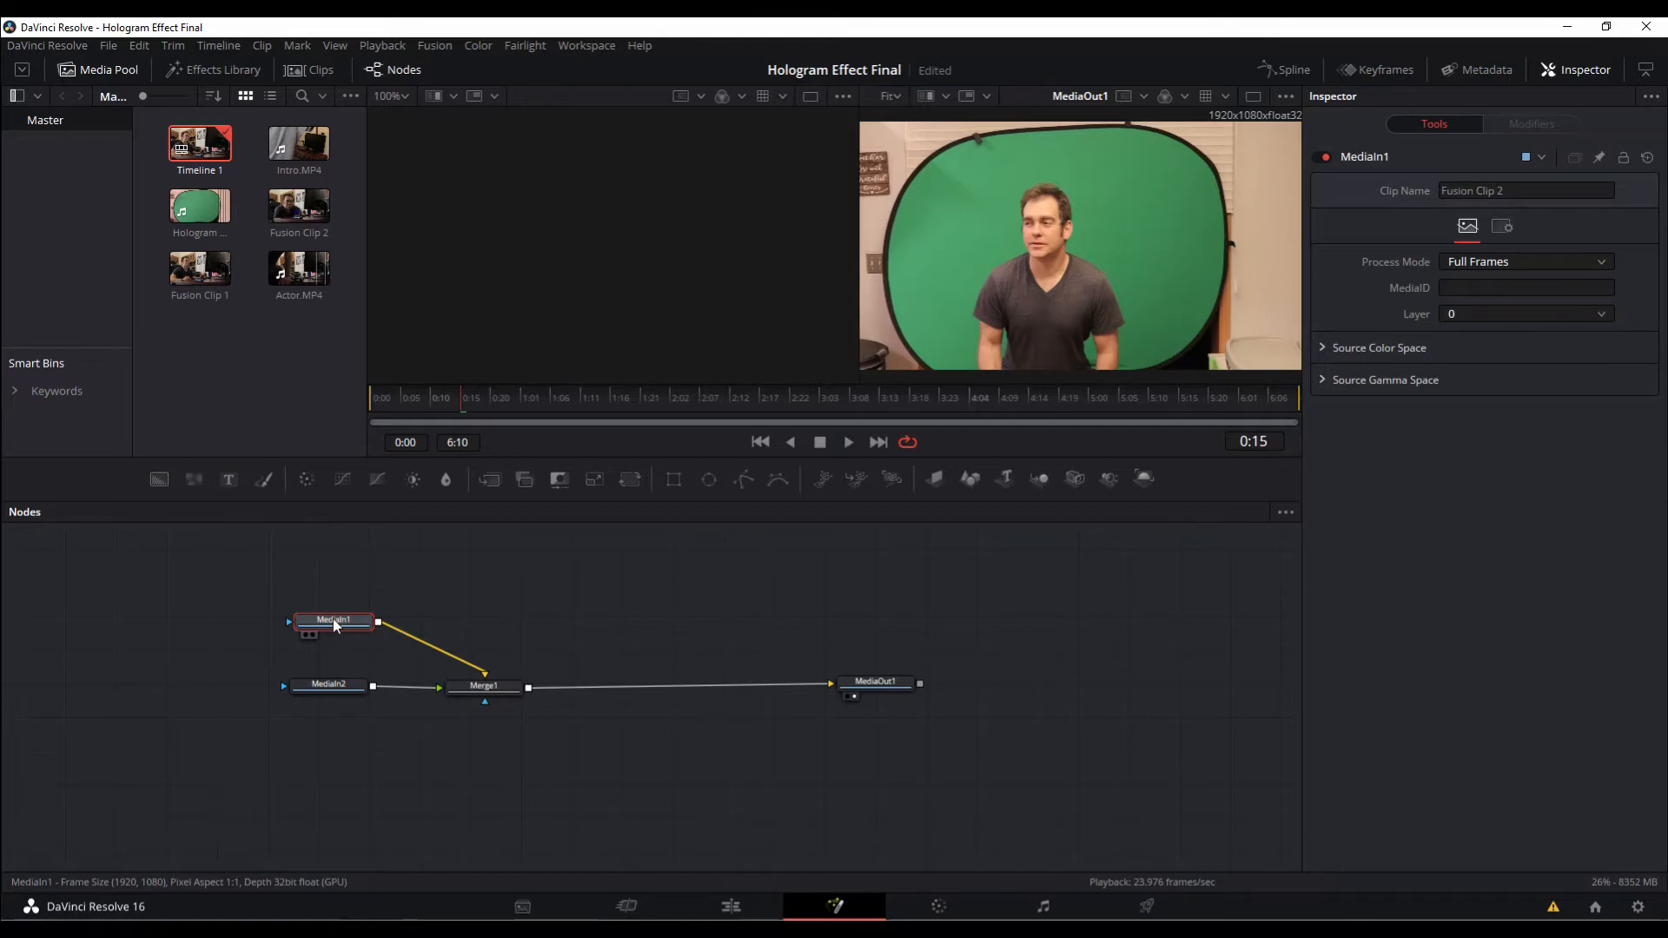
key("1")
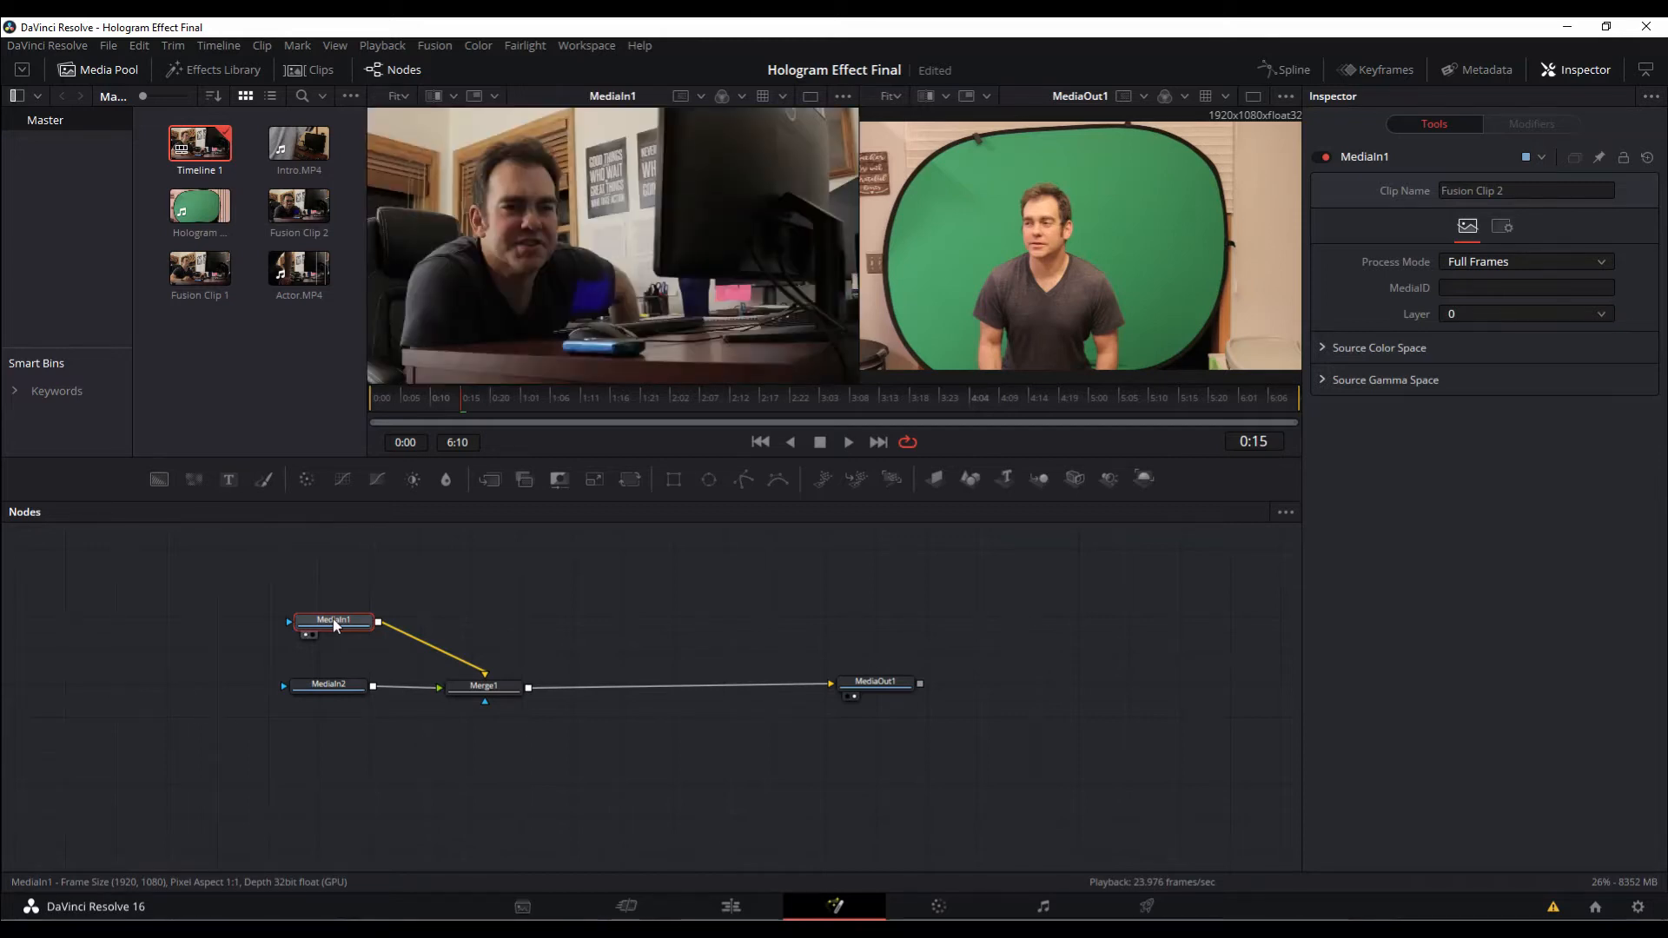
key("2")
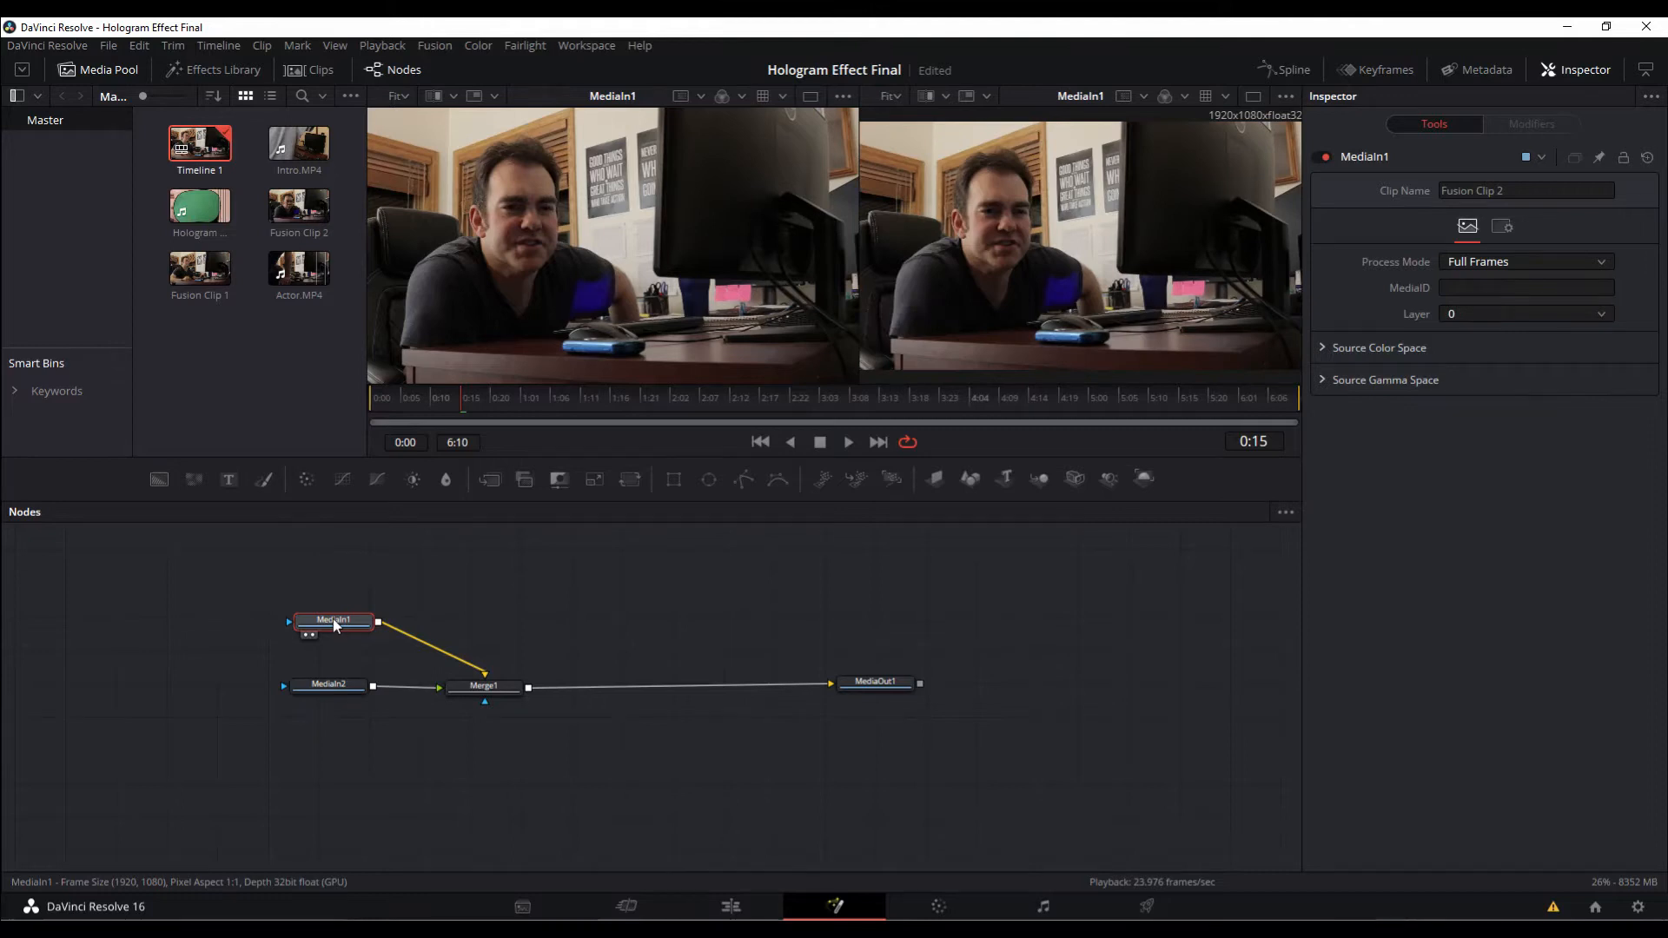
key("1")
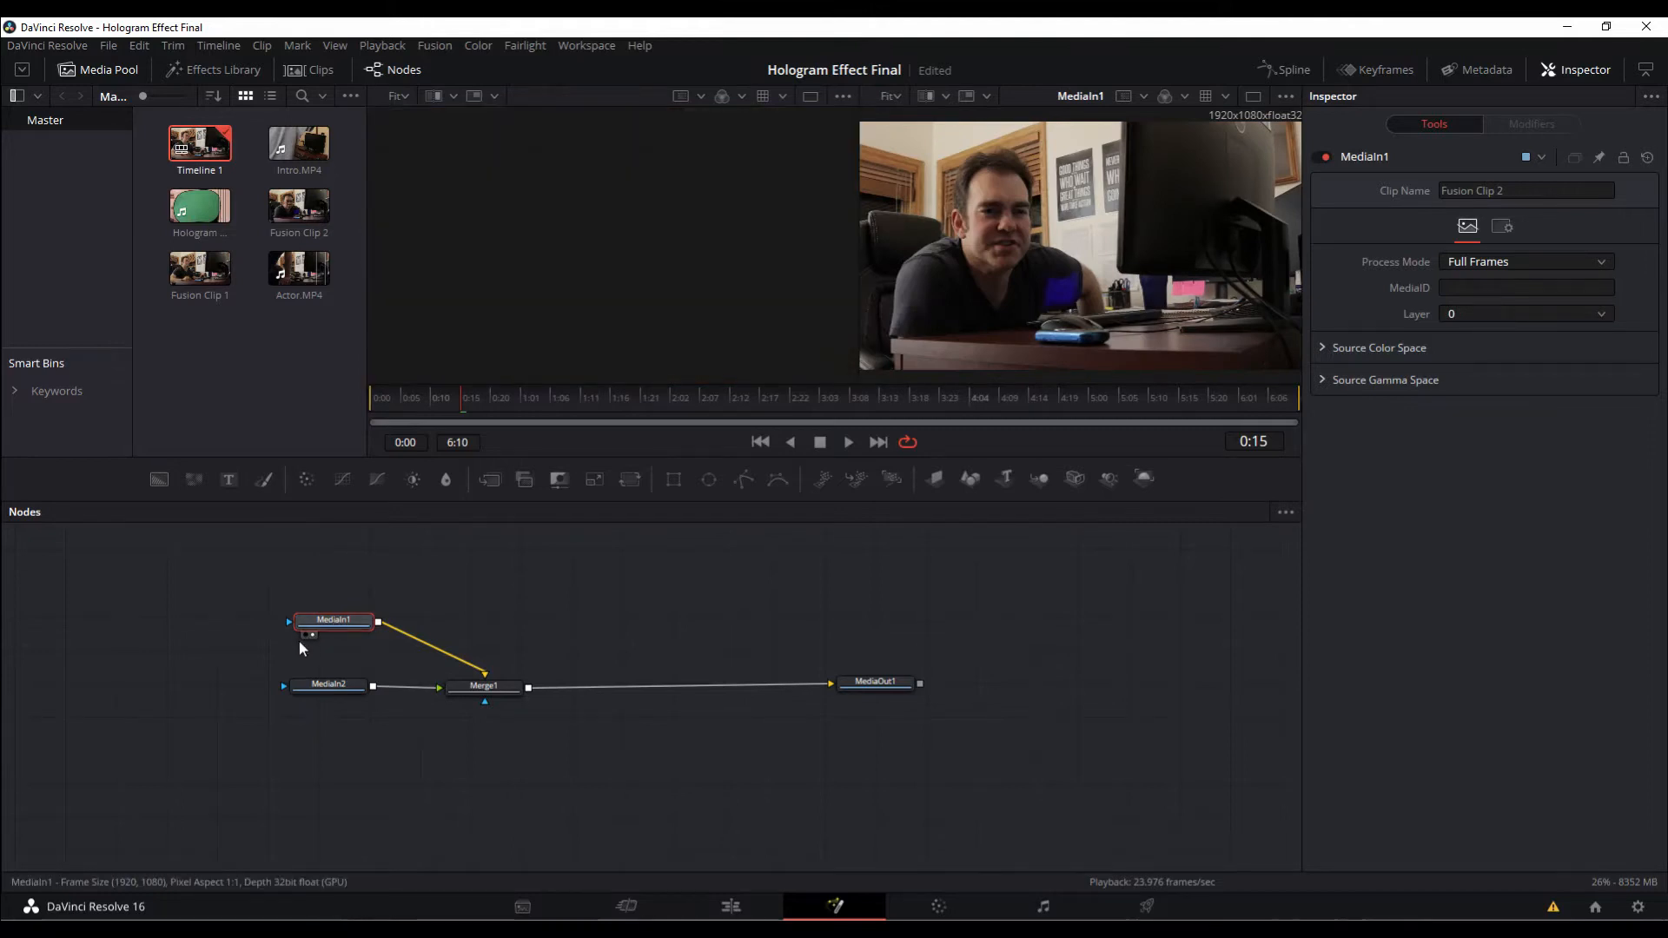
key("1")
key("2")
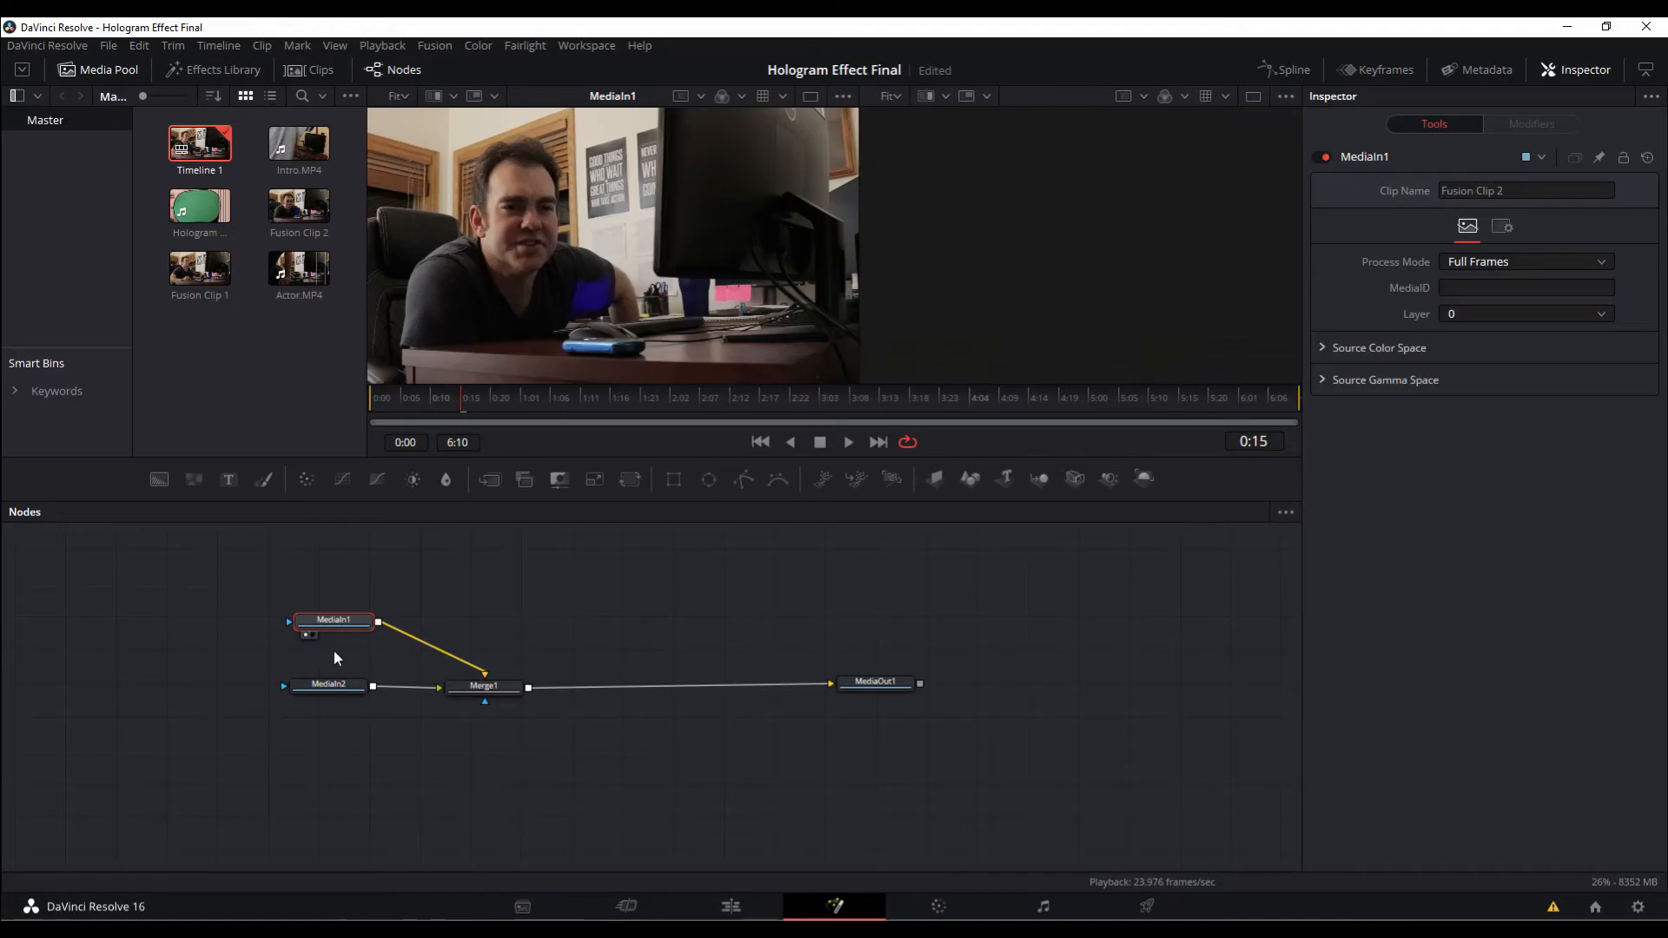
Rename the MediaIn1 node as Actor
mouse_move(337, 625)
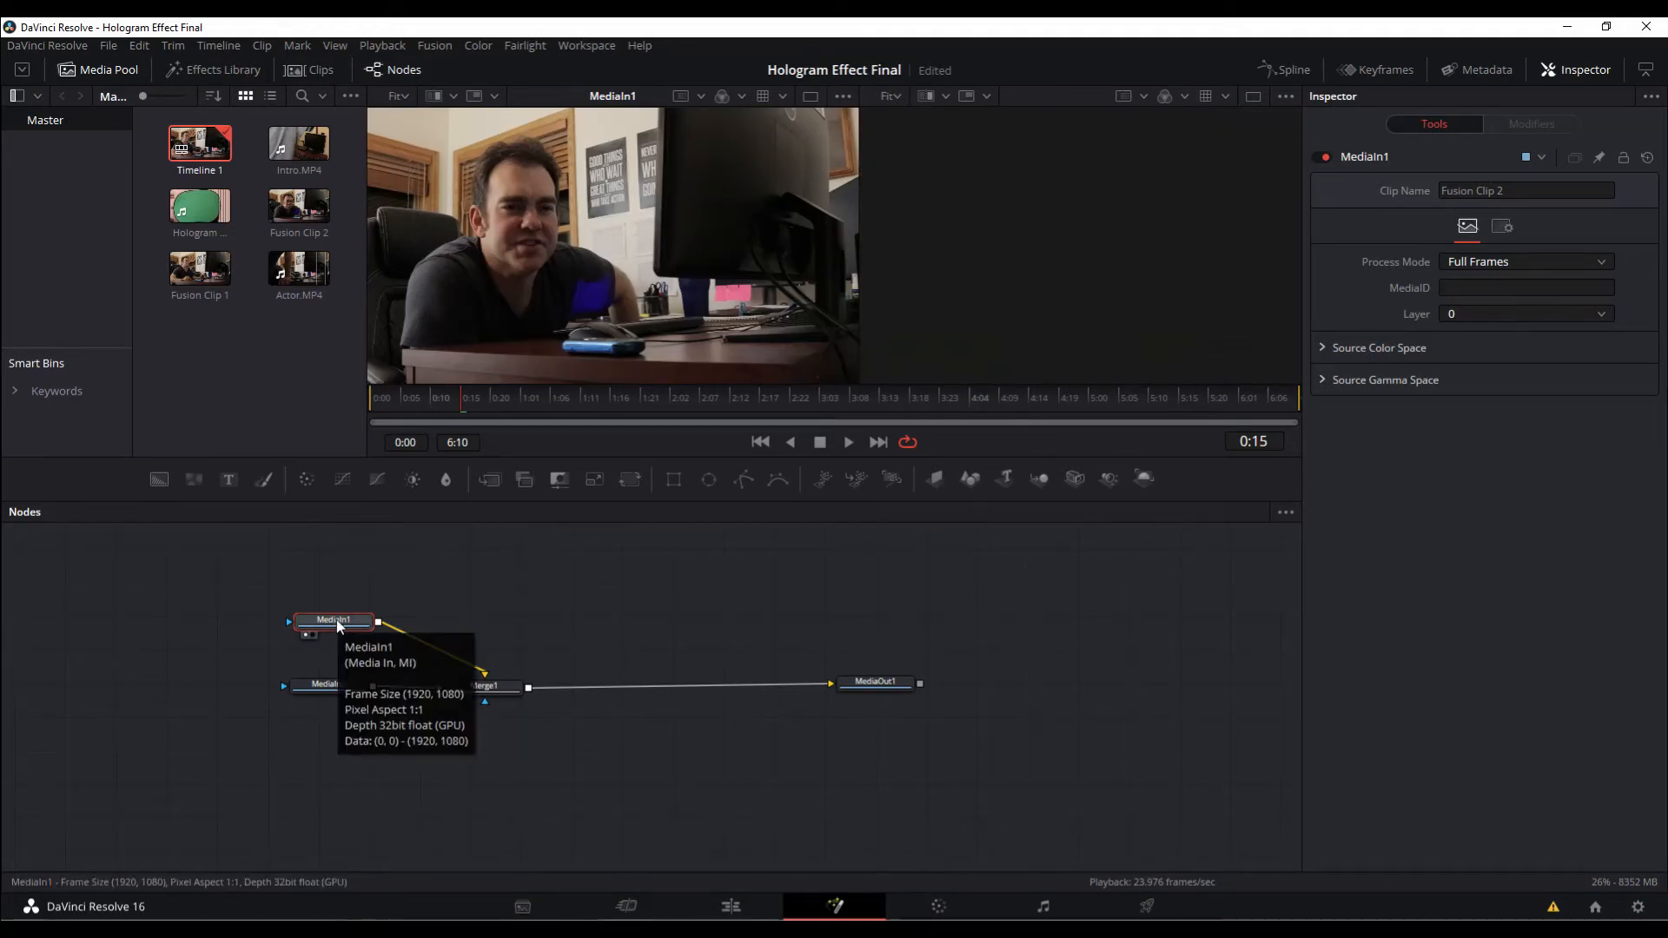
key("F2")
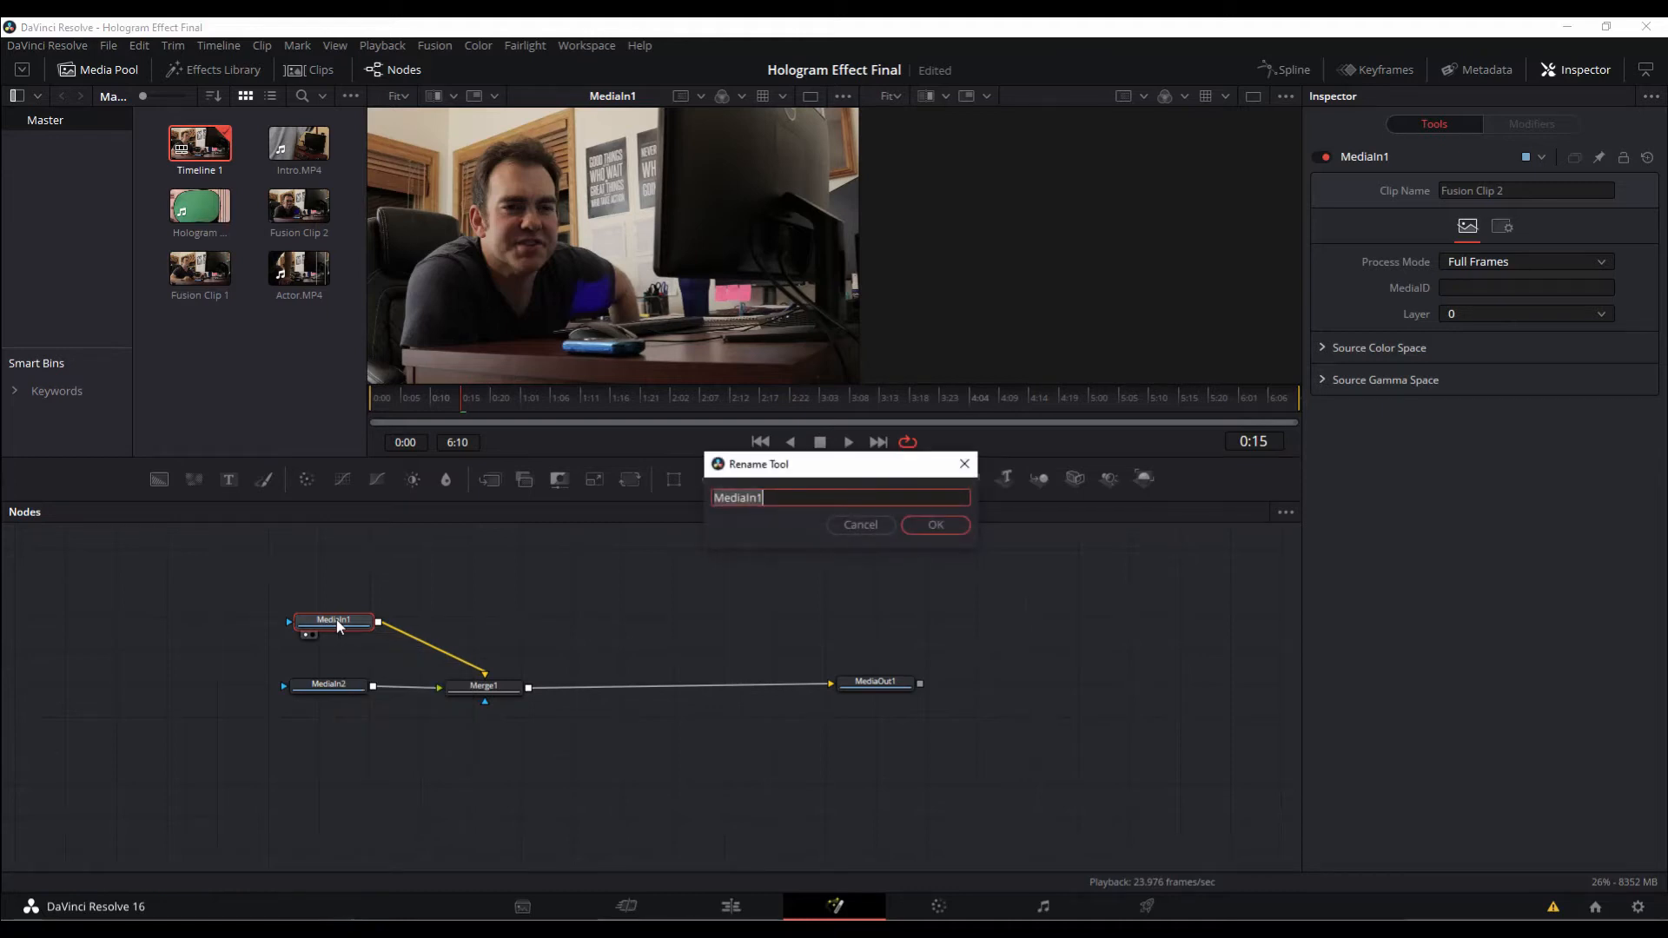
type("Actor")
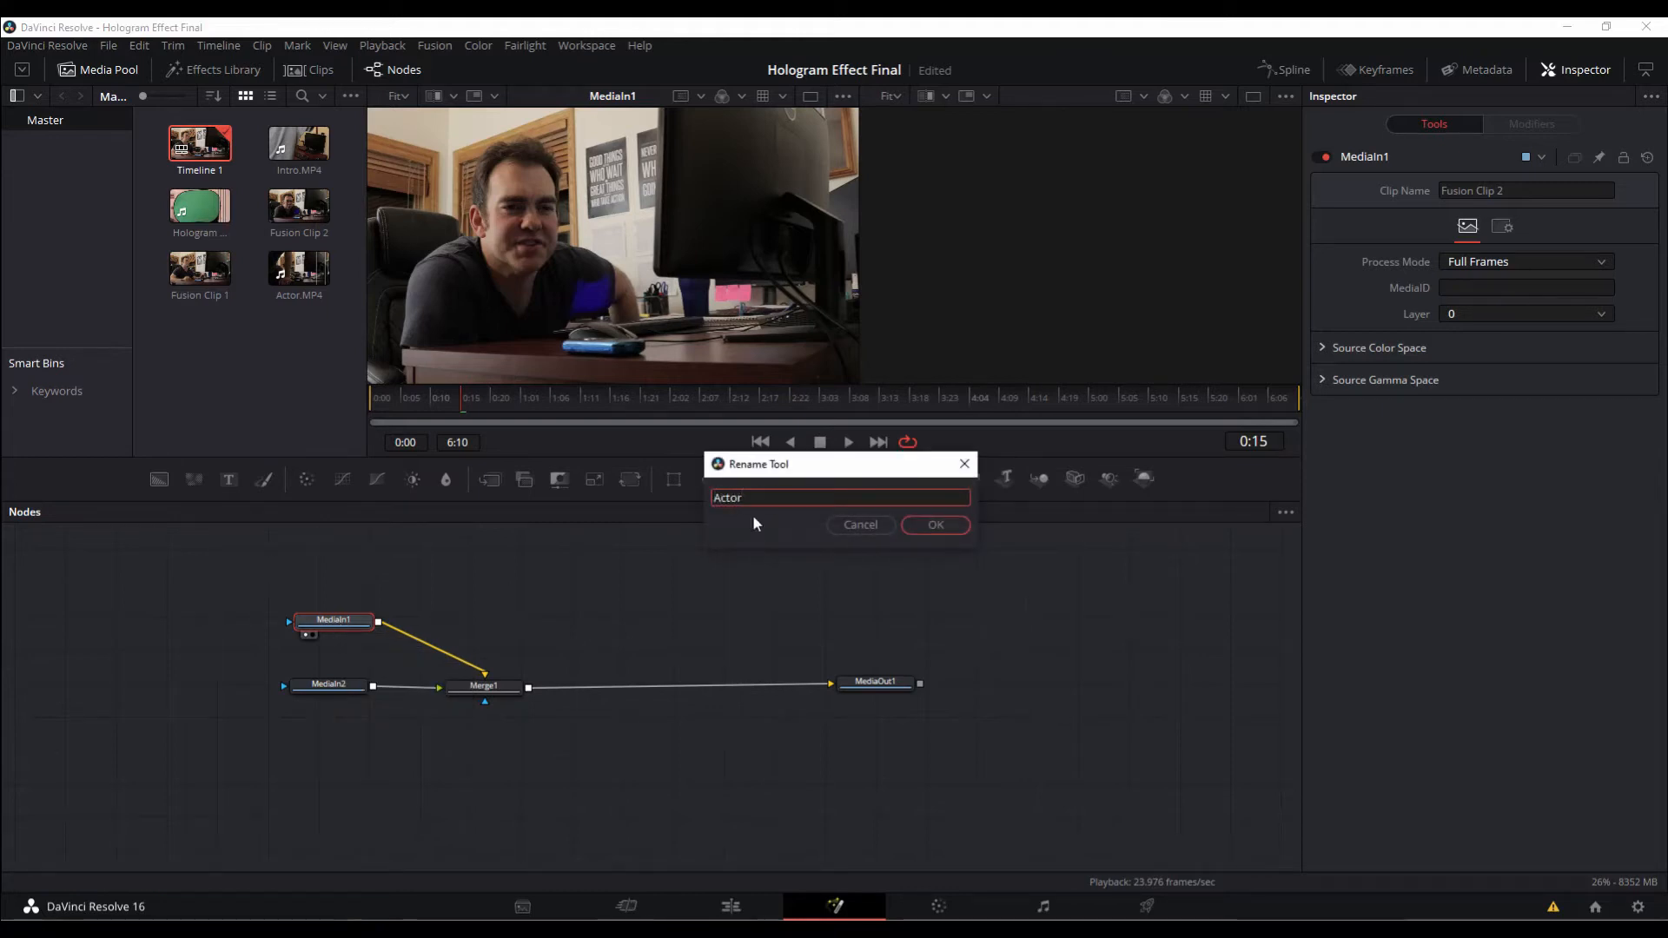
left_click(938, 524)
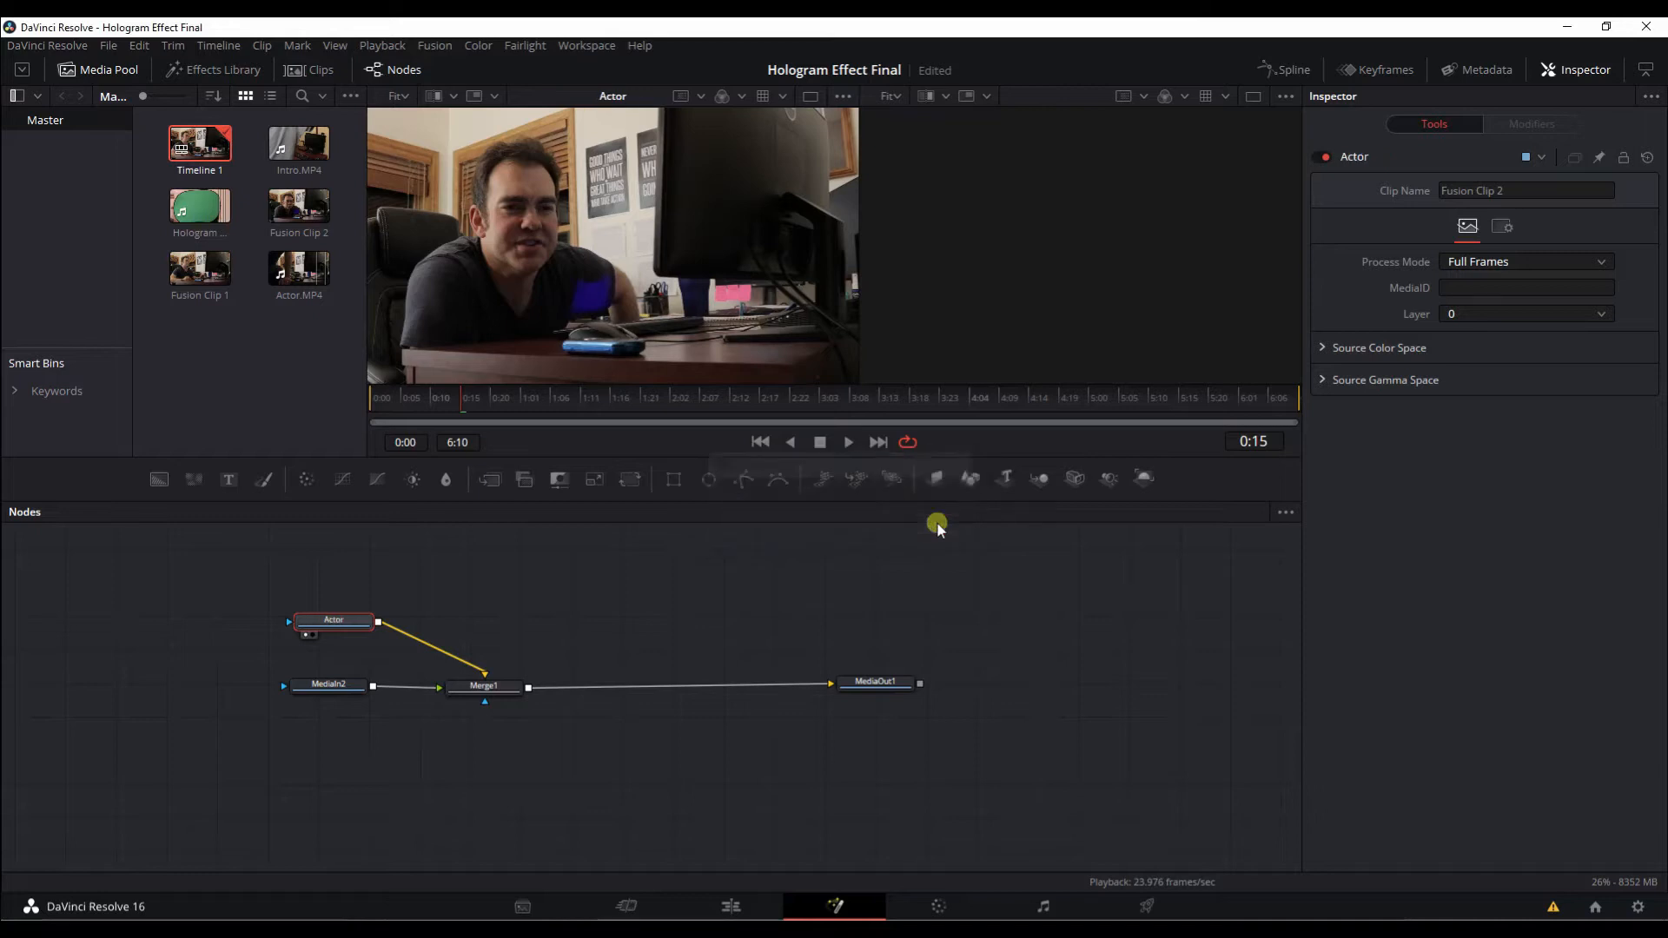
Display the MediaIn2 node in both viewers and rename it as Hologram
left_click(325, 685)
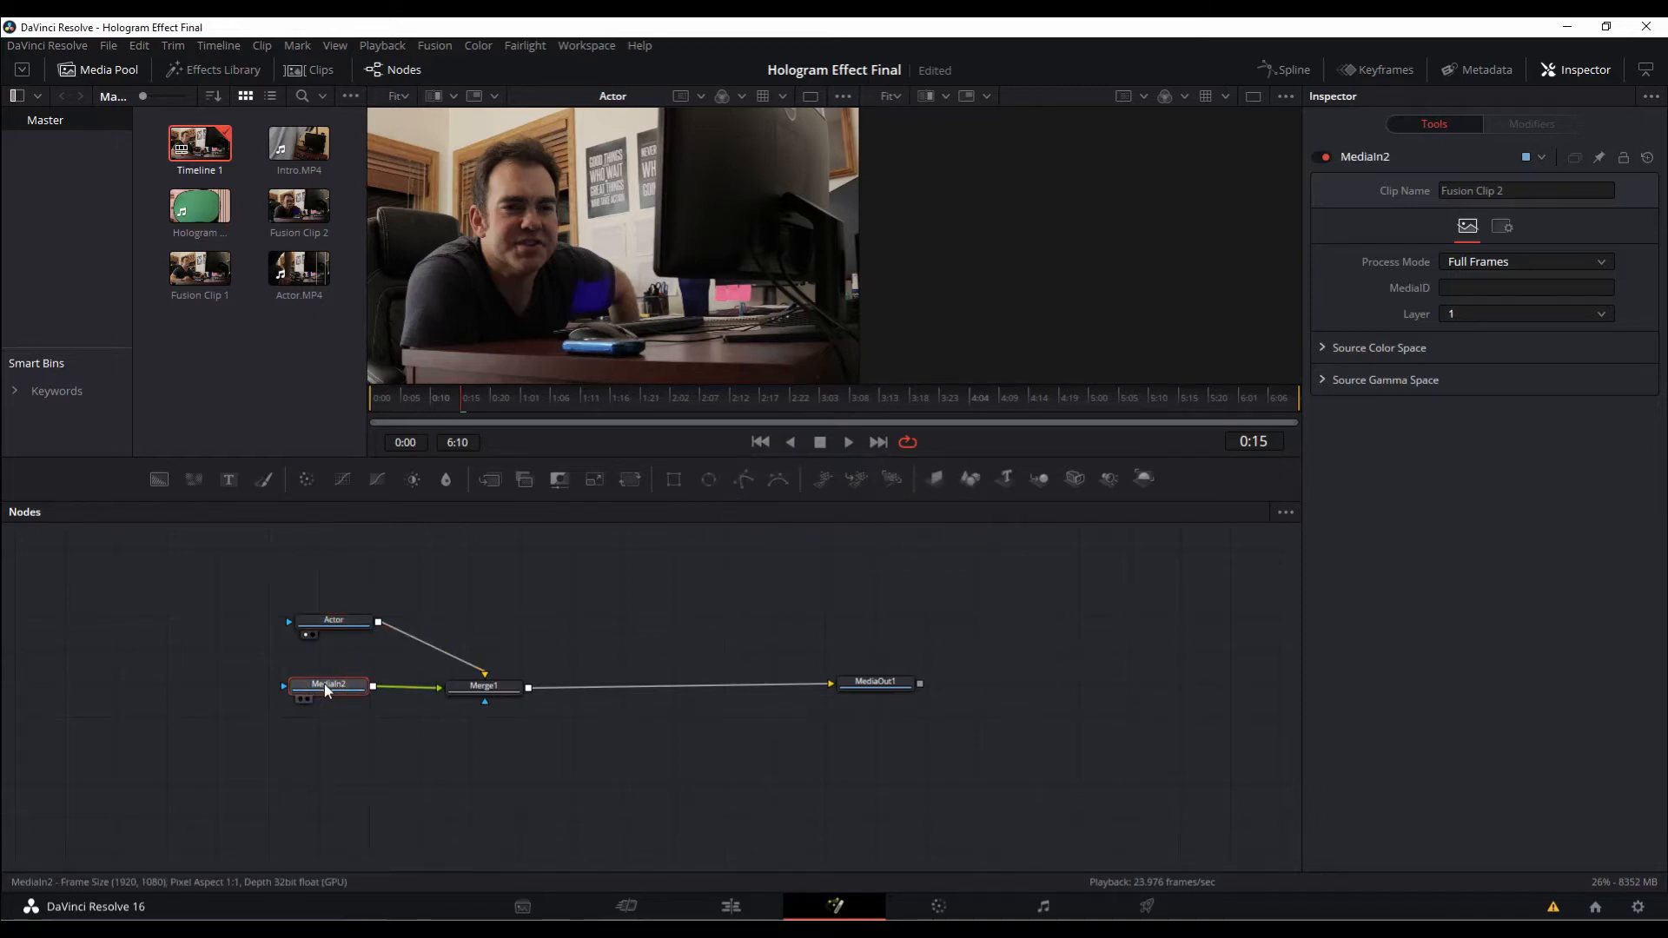
key("1")
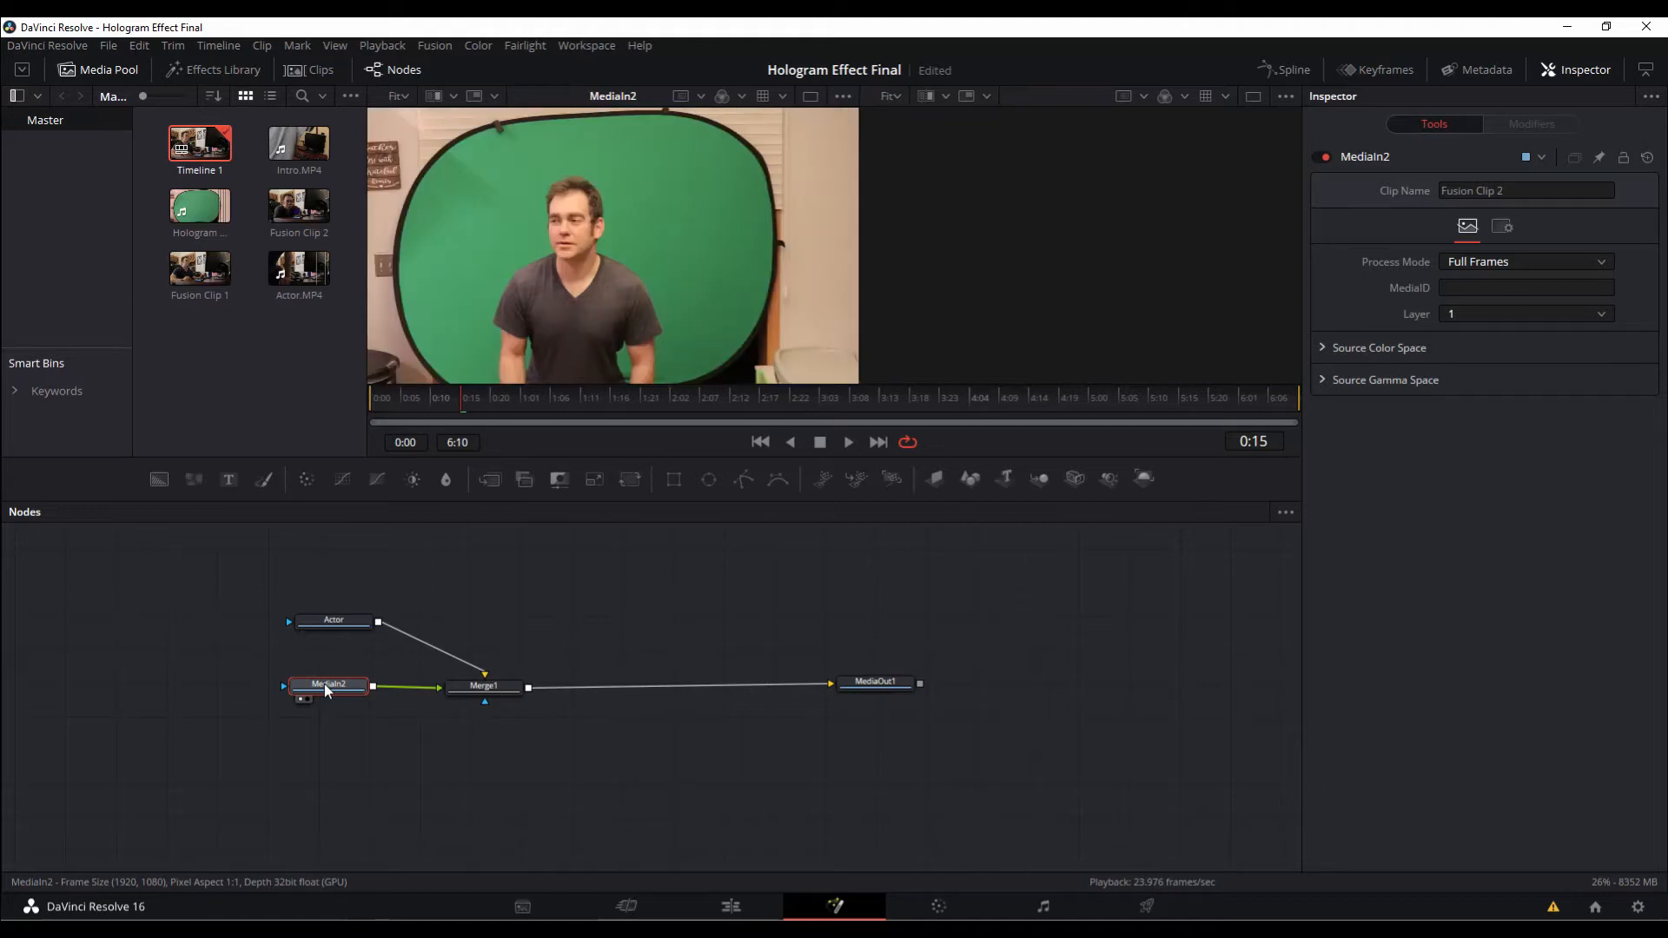
key("2")
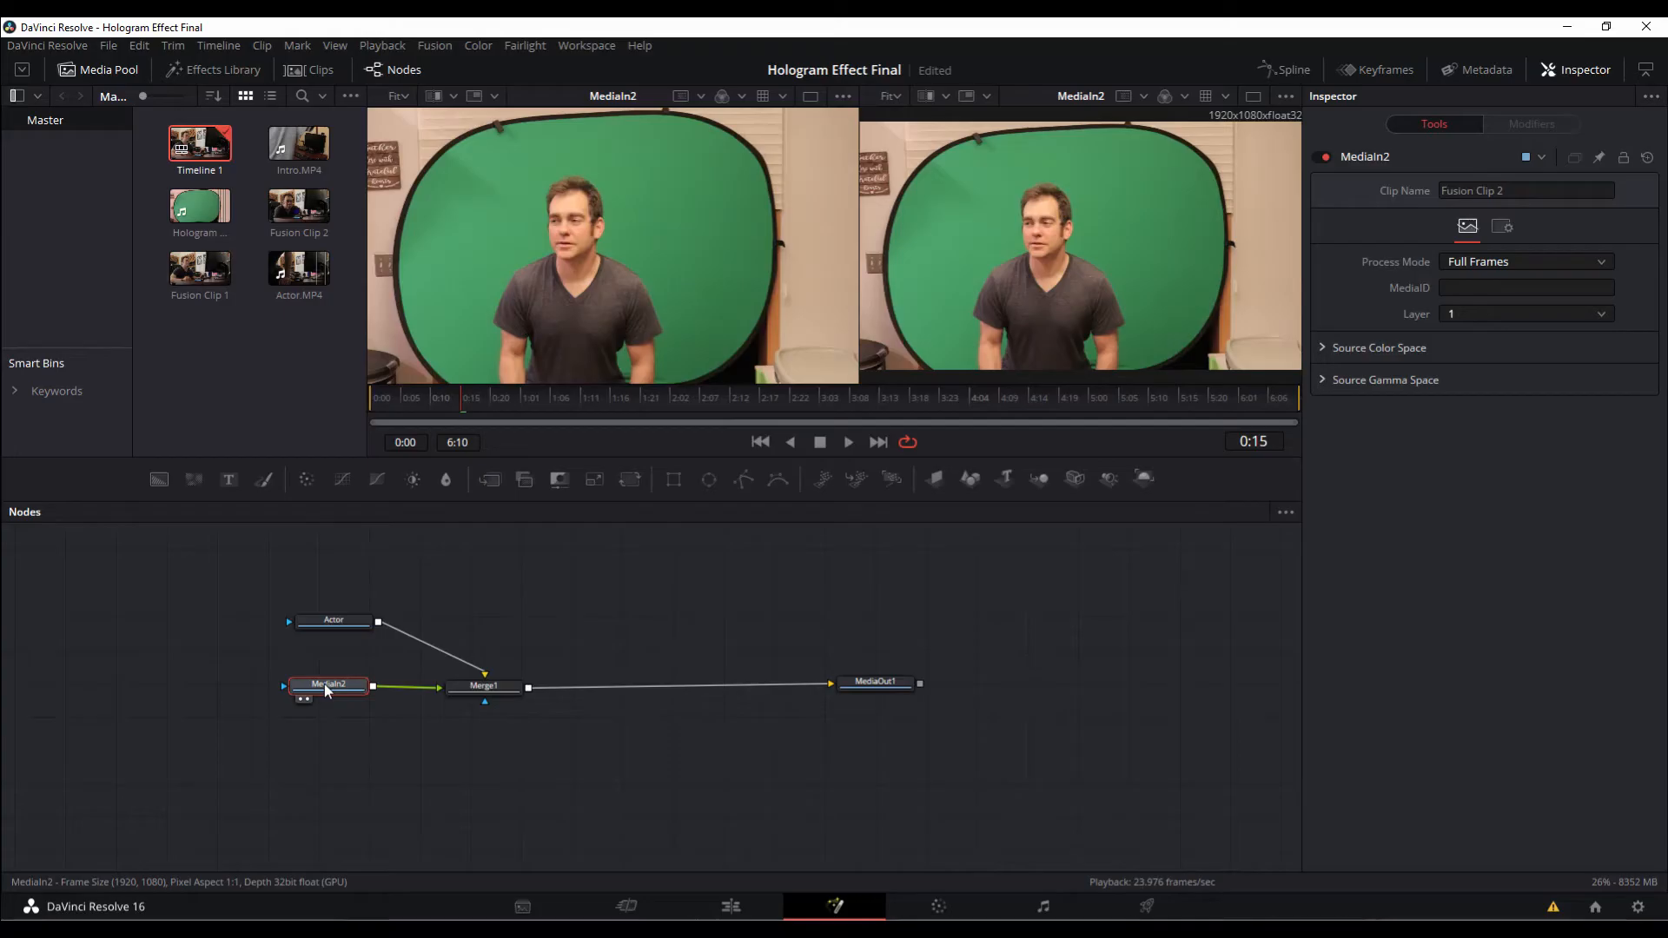
key("F2")
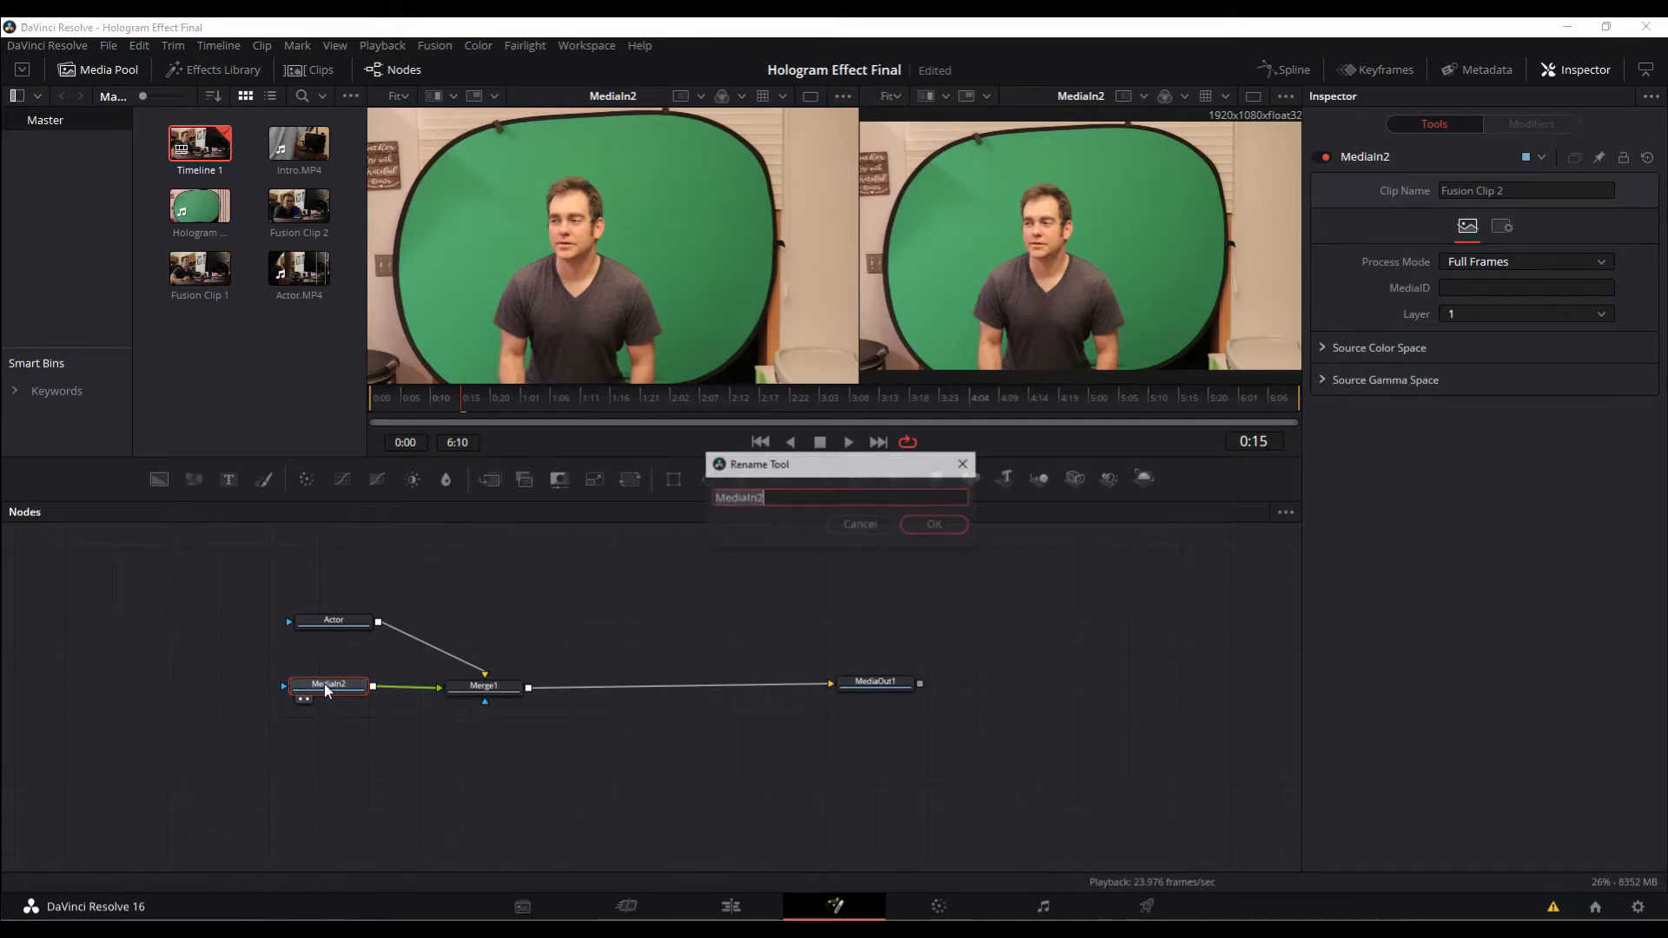
type("Hologram")
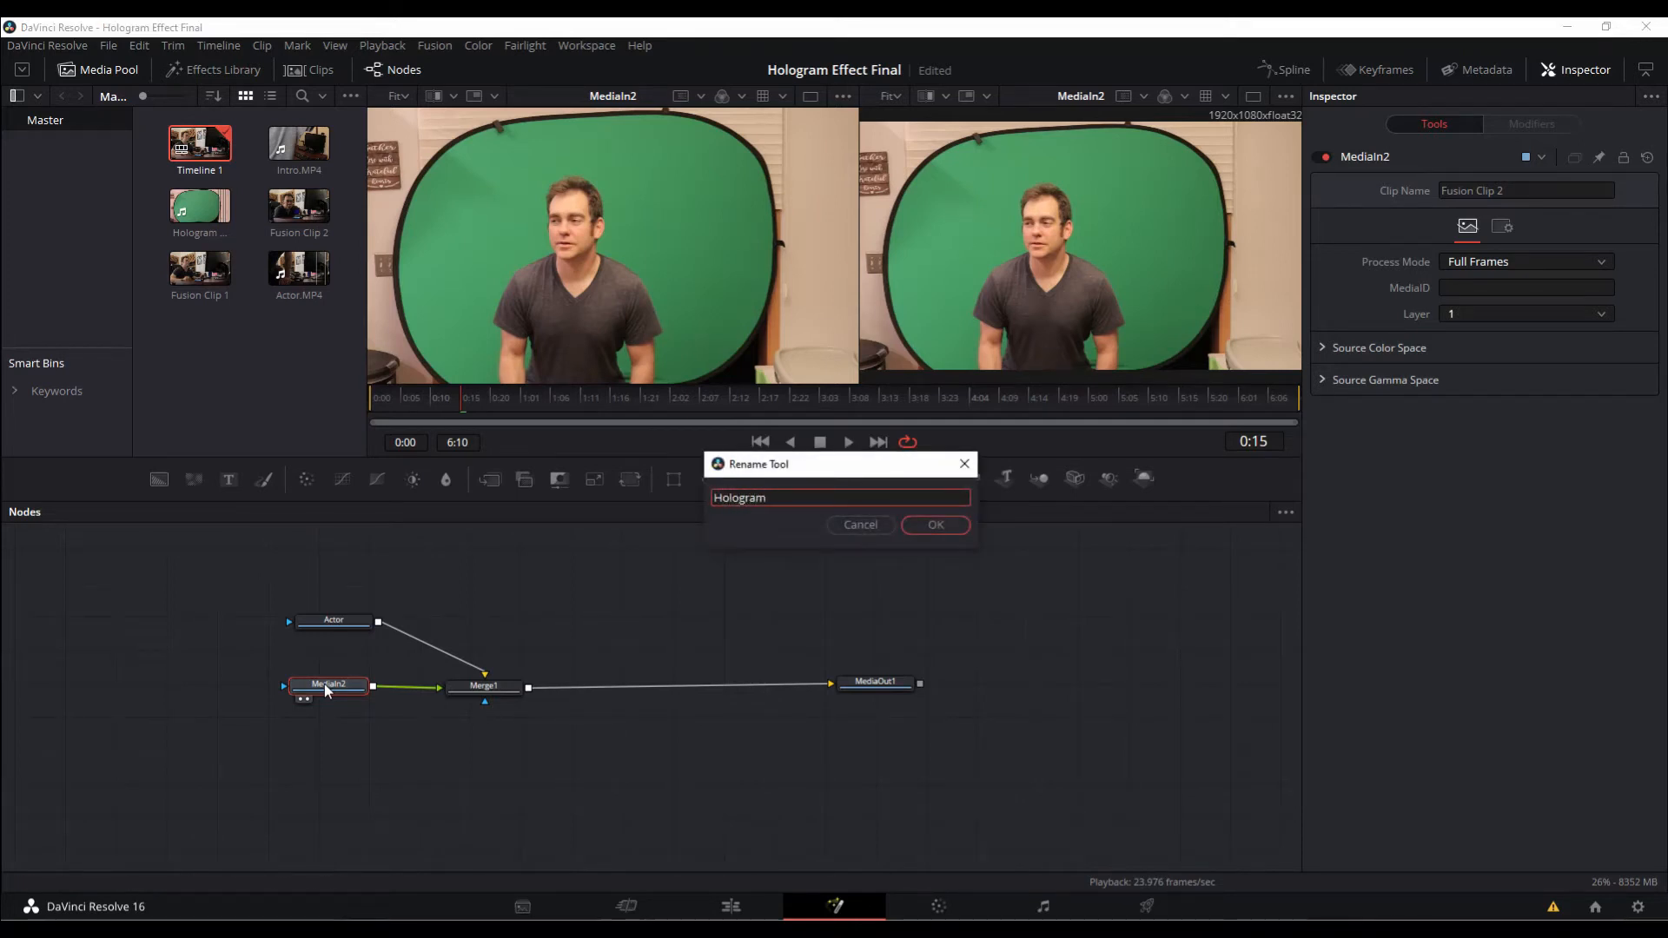
key("Return")
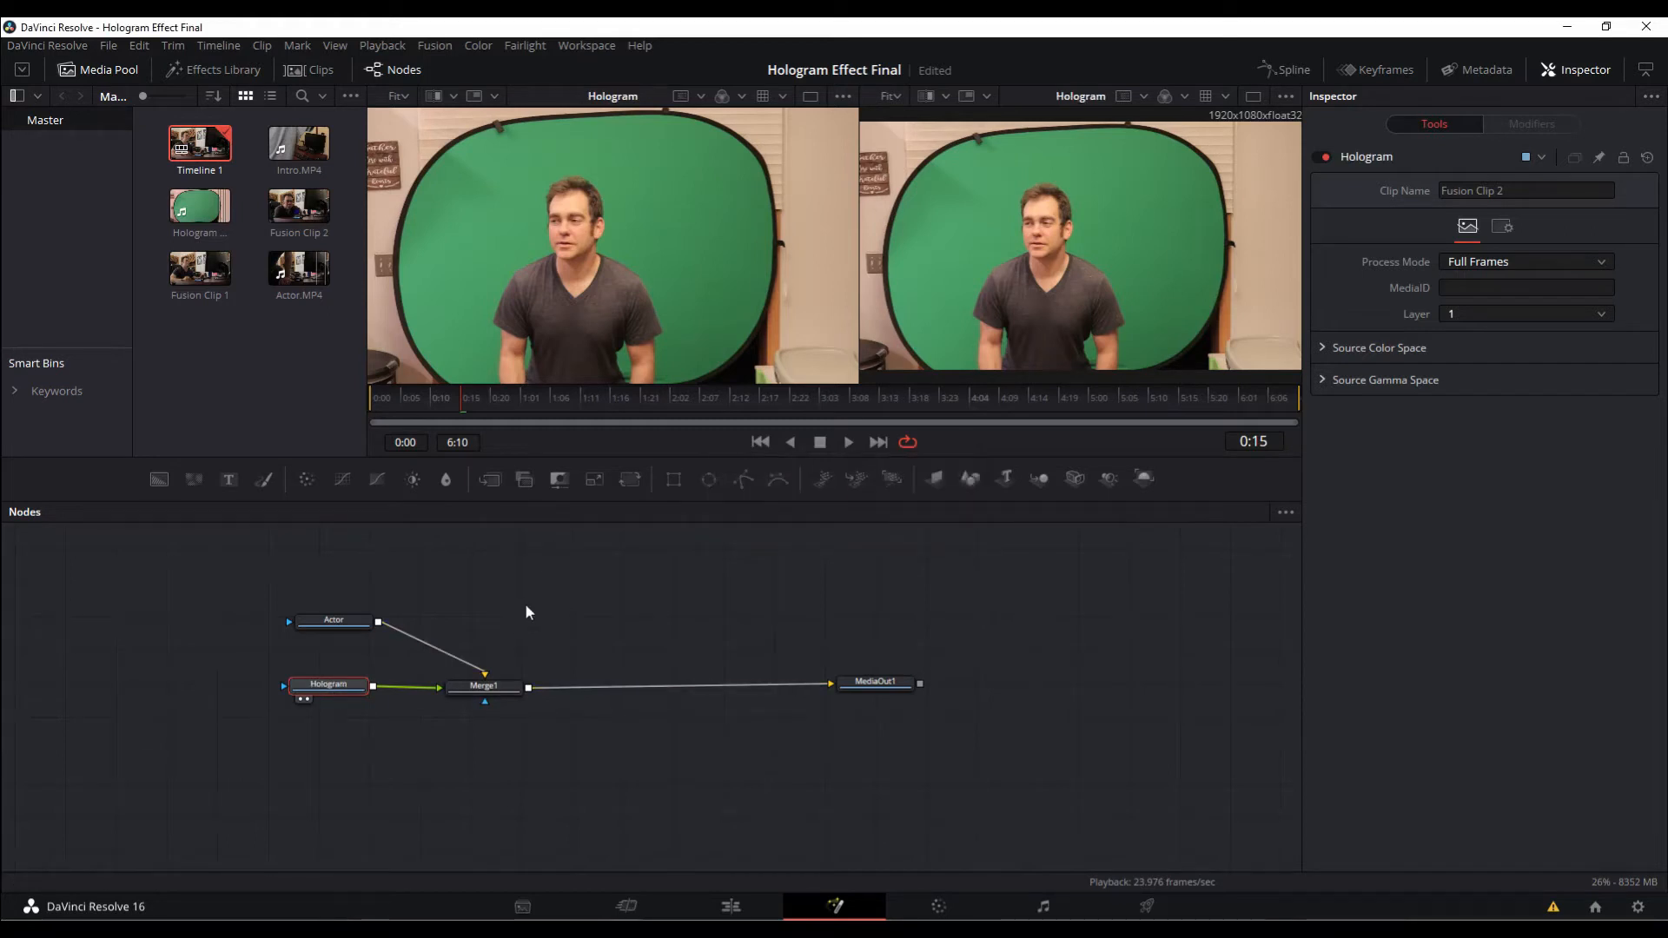
Rename the MediaOut1 node as Output
left_click(430, 587)
left_click(348, 621)
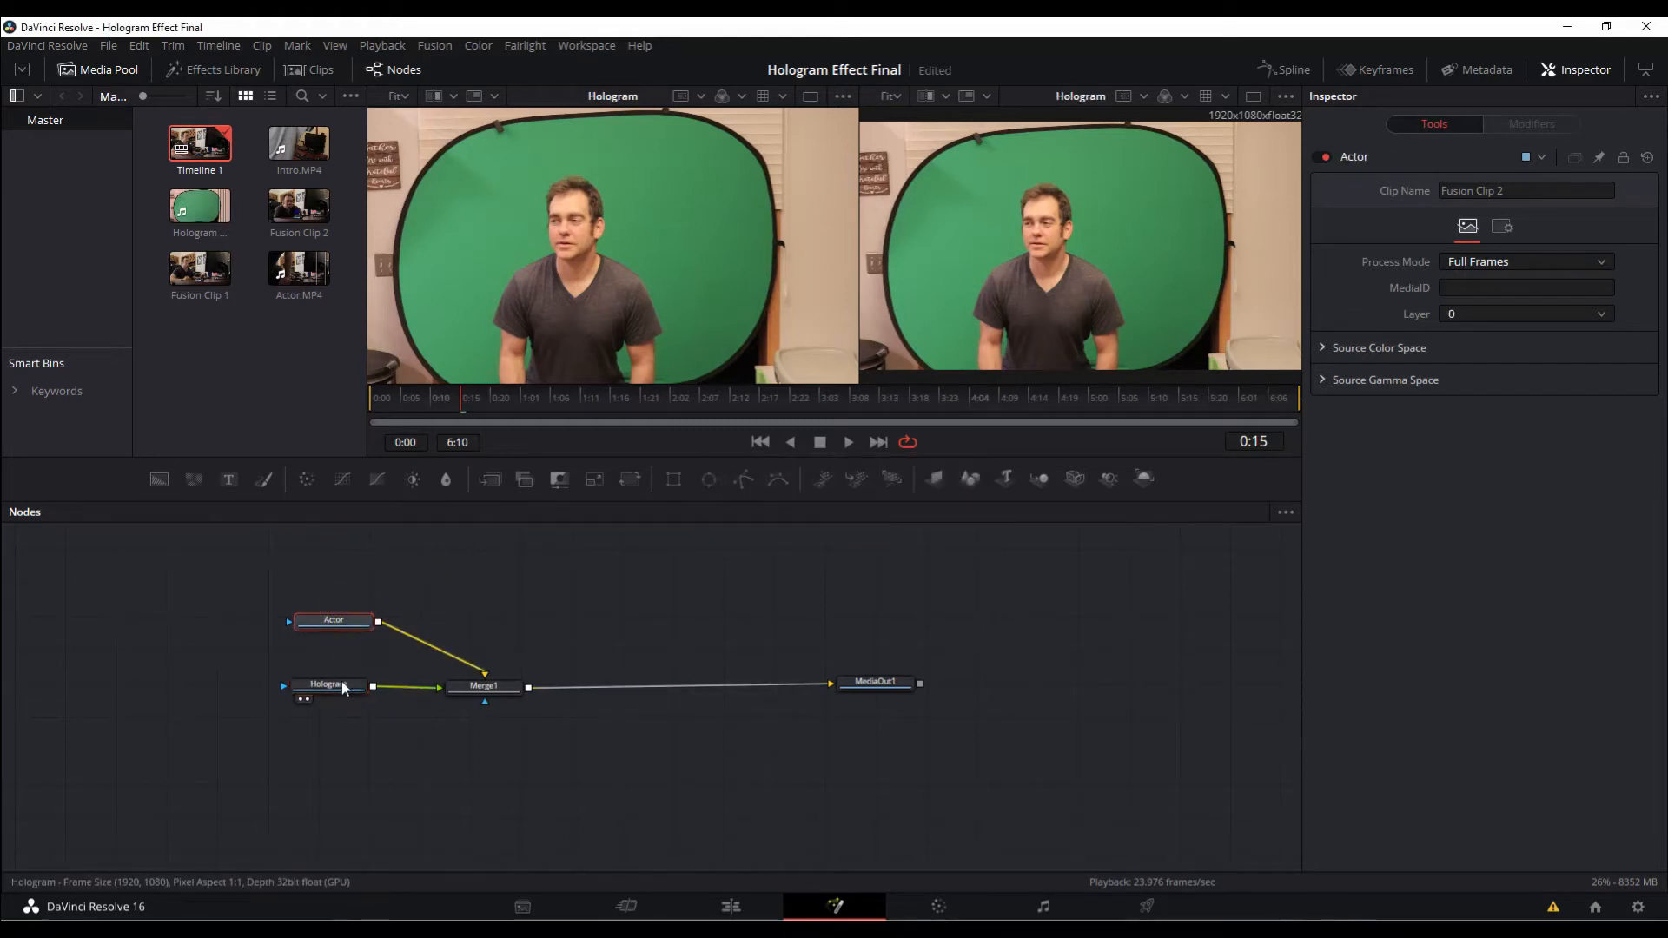
left_click(479, 691)
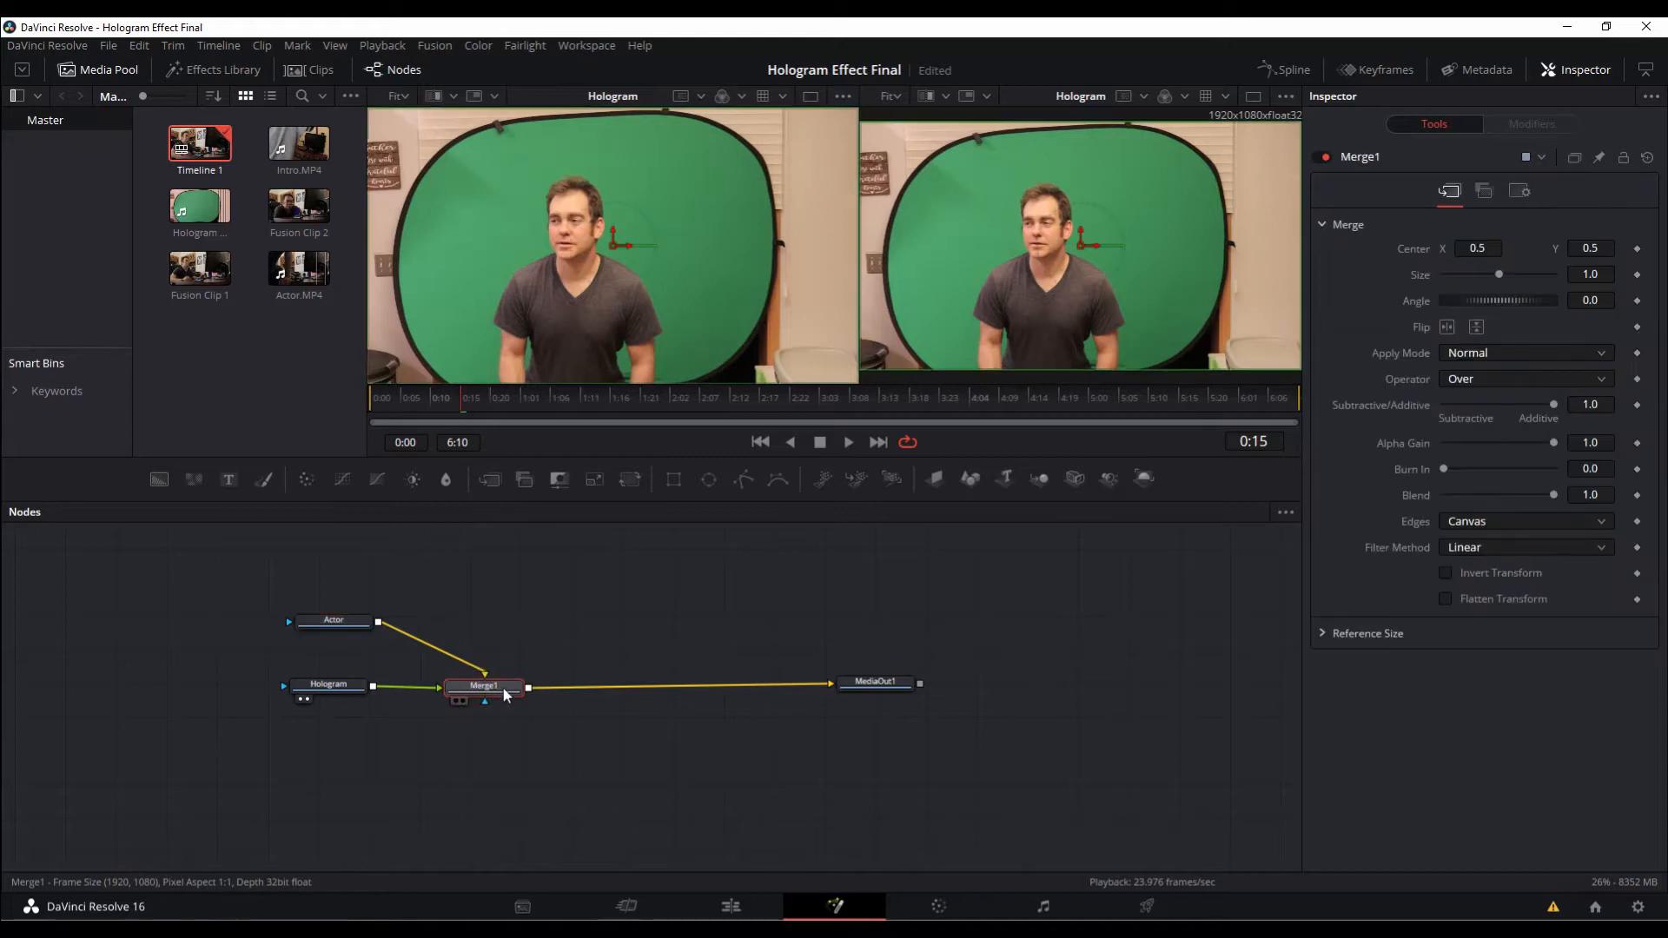
left_click(883, 688)
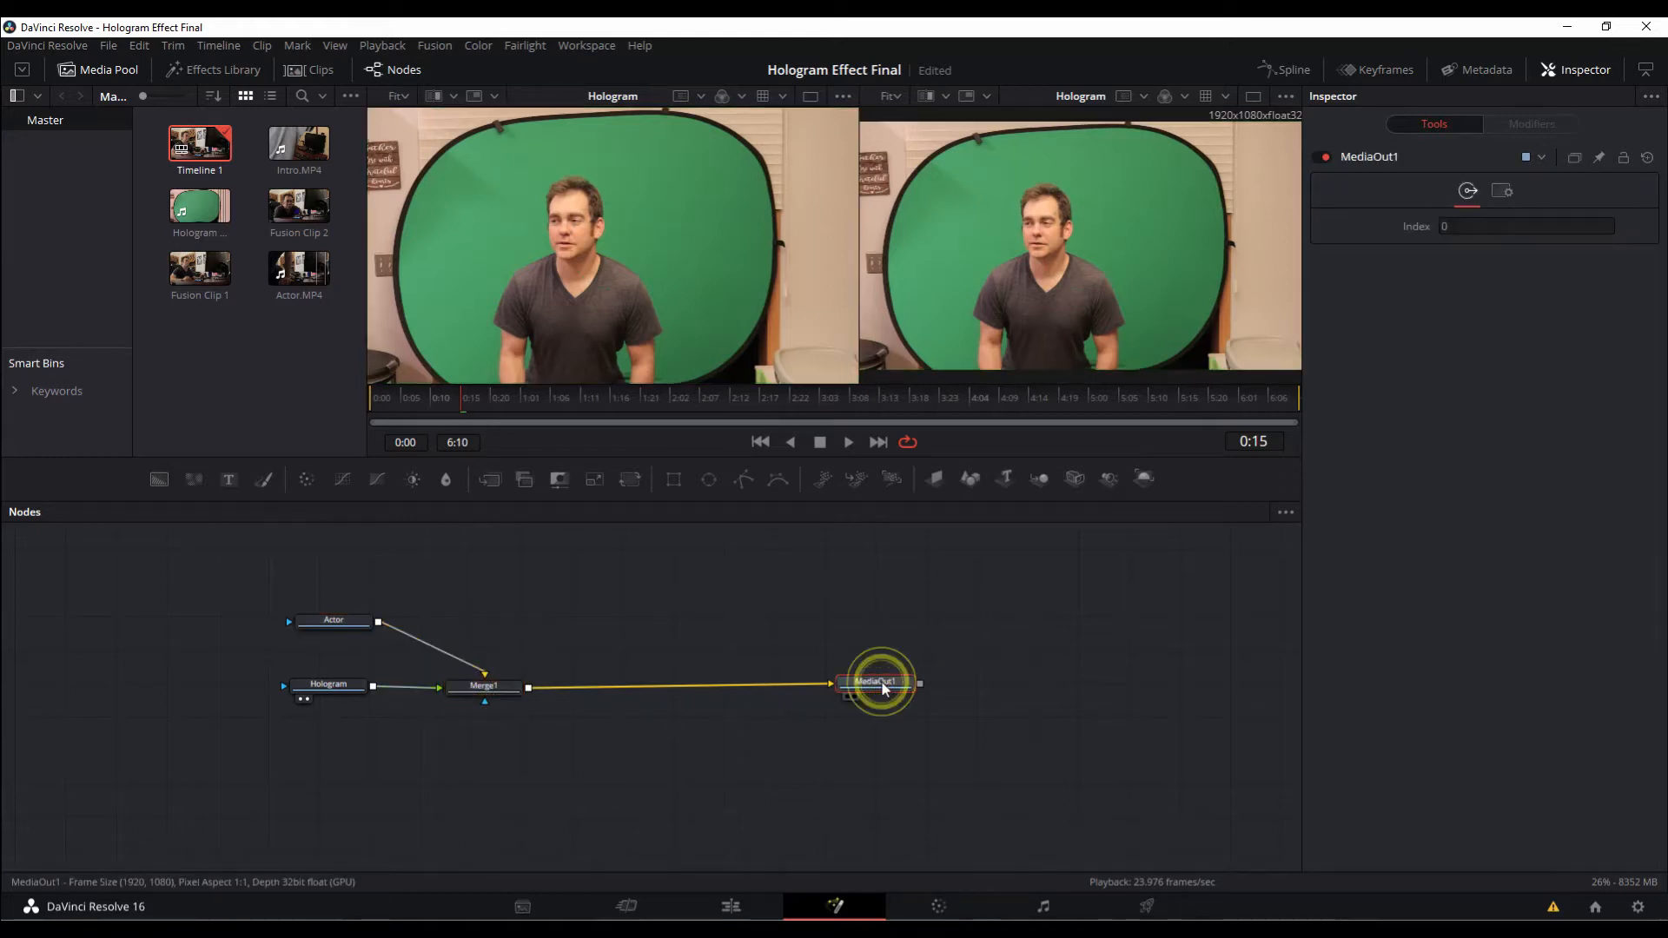
key("F2")
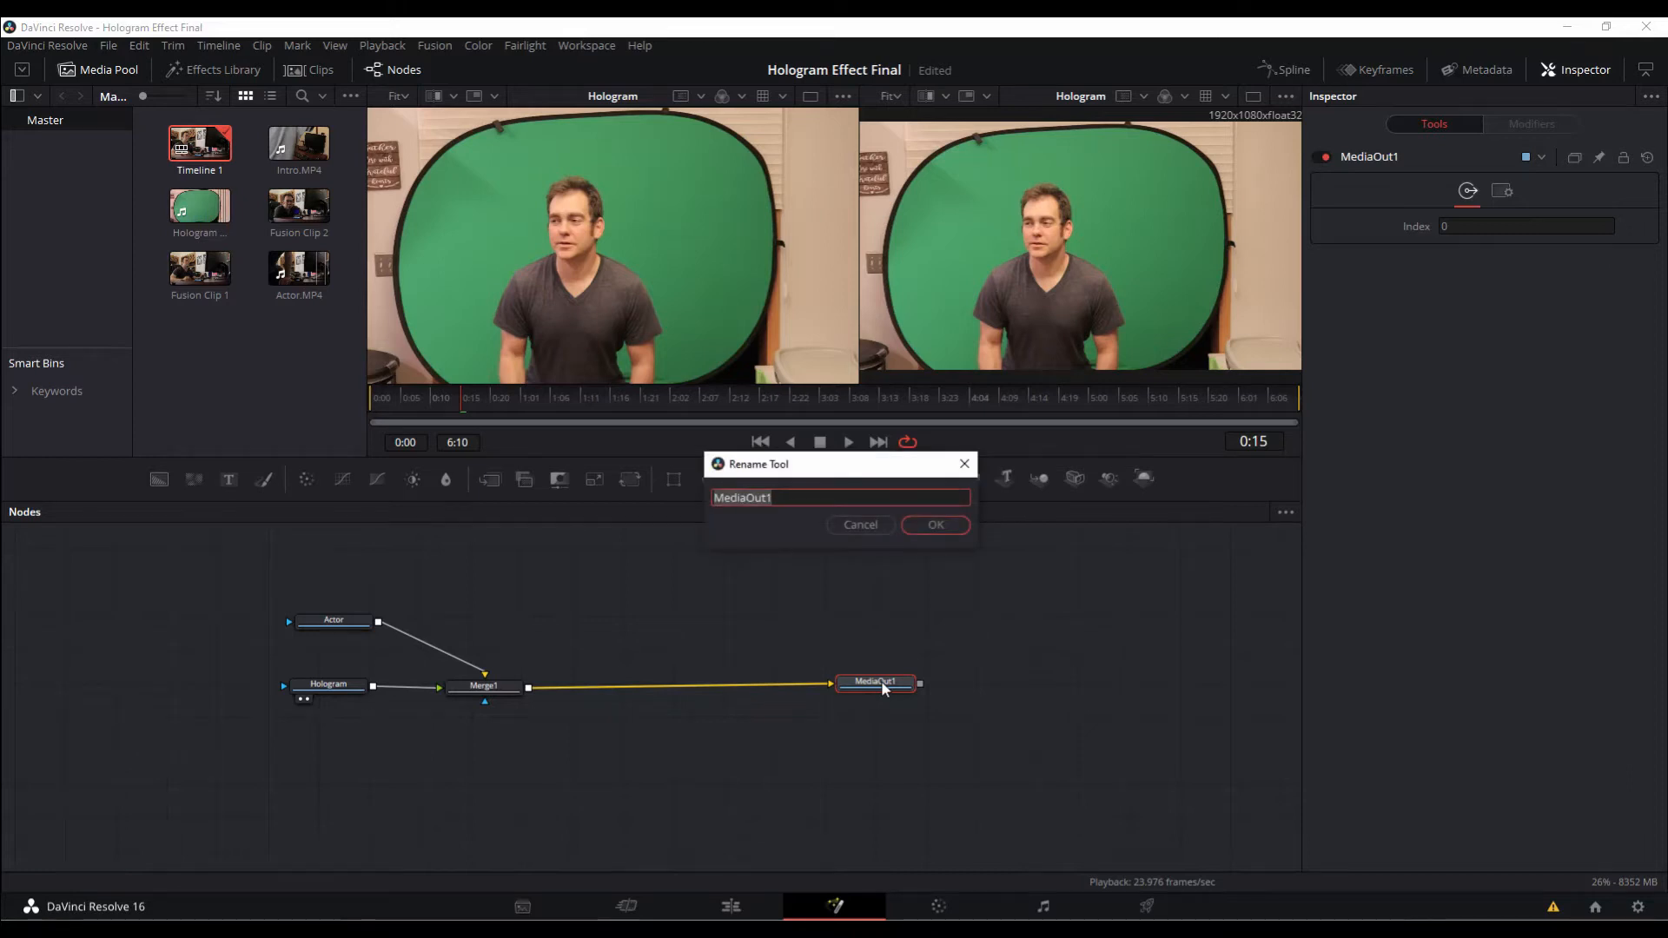
type("Output")
key("Return")
Place the Actor node directly above Merge1 and display the Hologram node only in the first viewer
left_click_drag(352, 621, 505, 622)
left_click(578, 608)
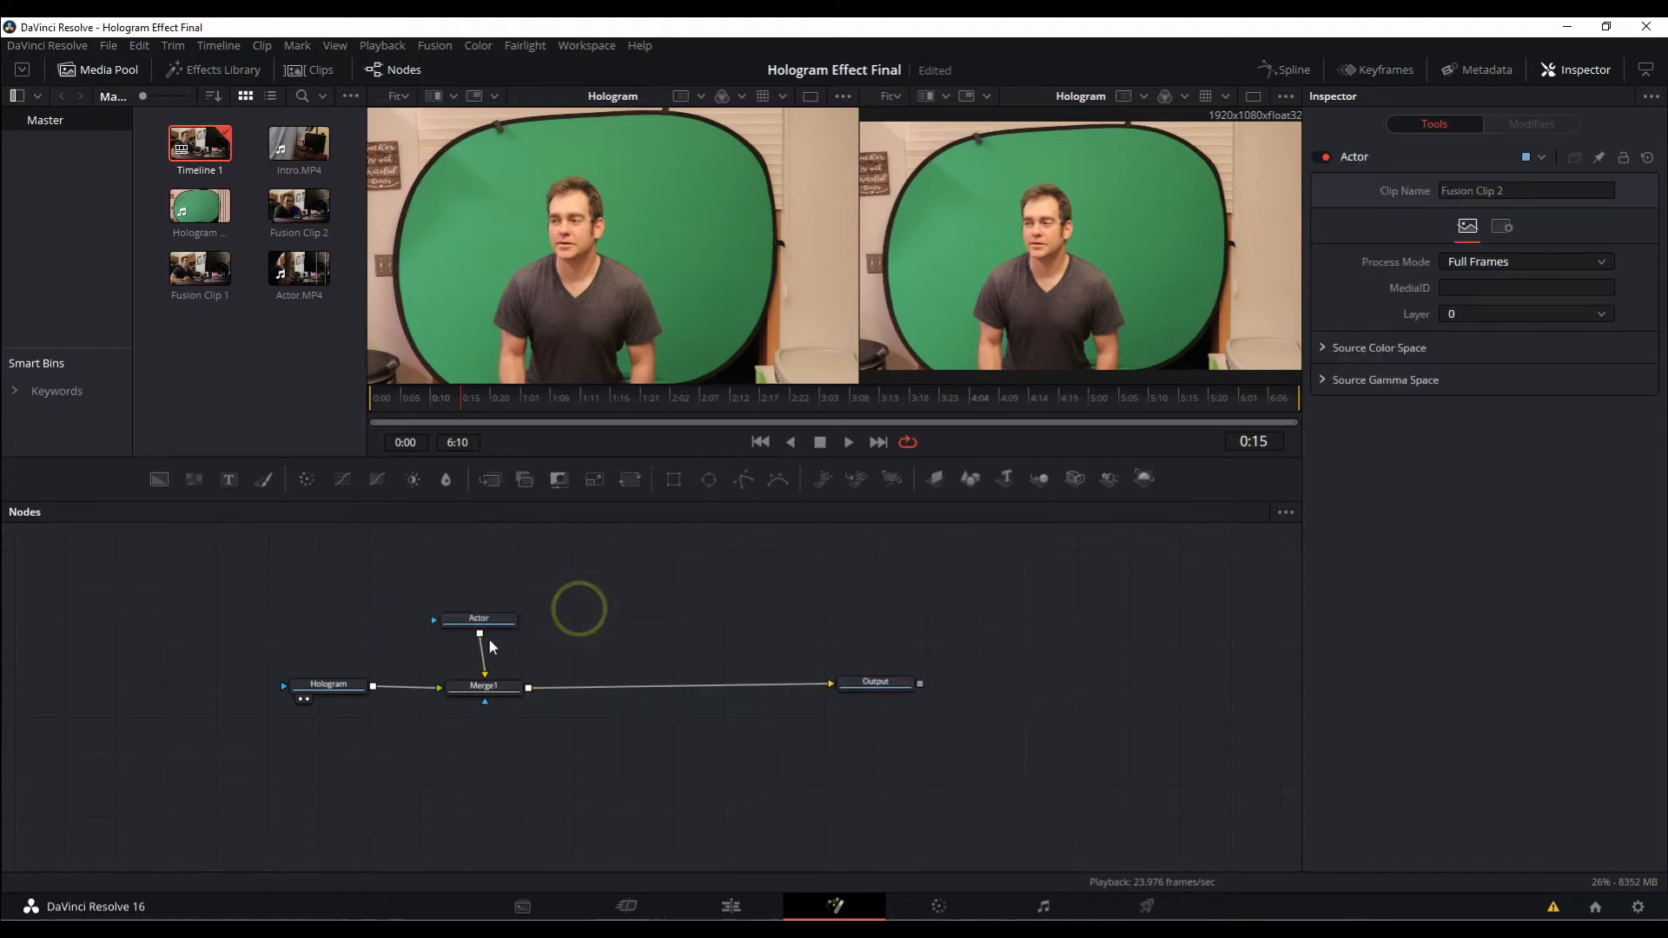
left_click(319, 686)
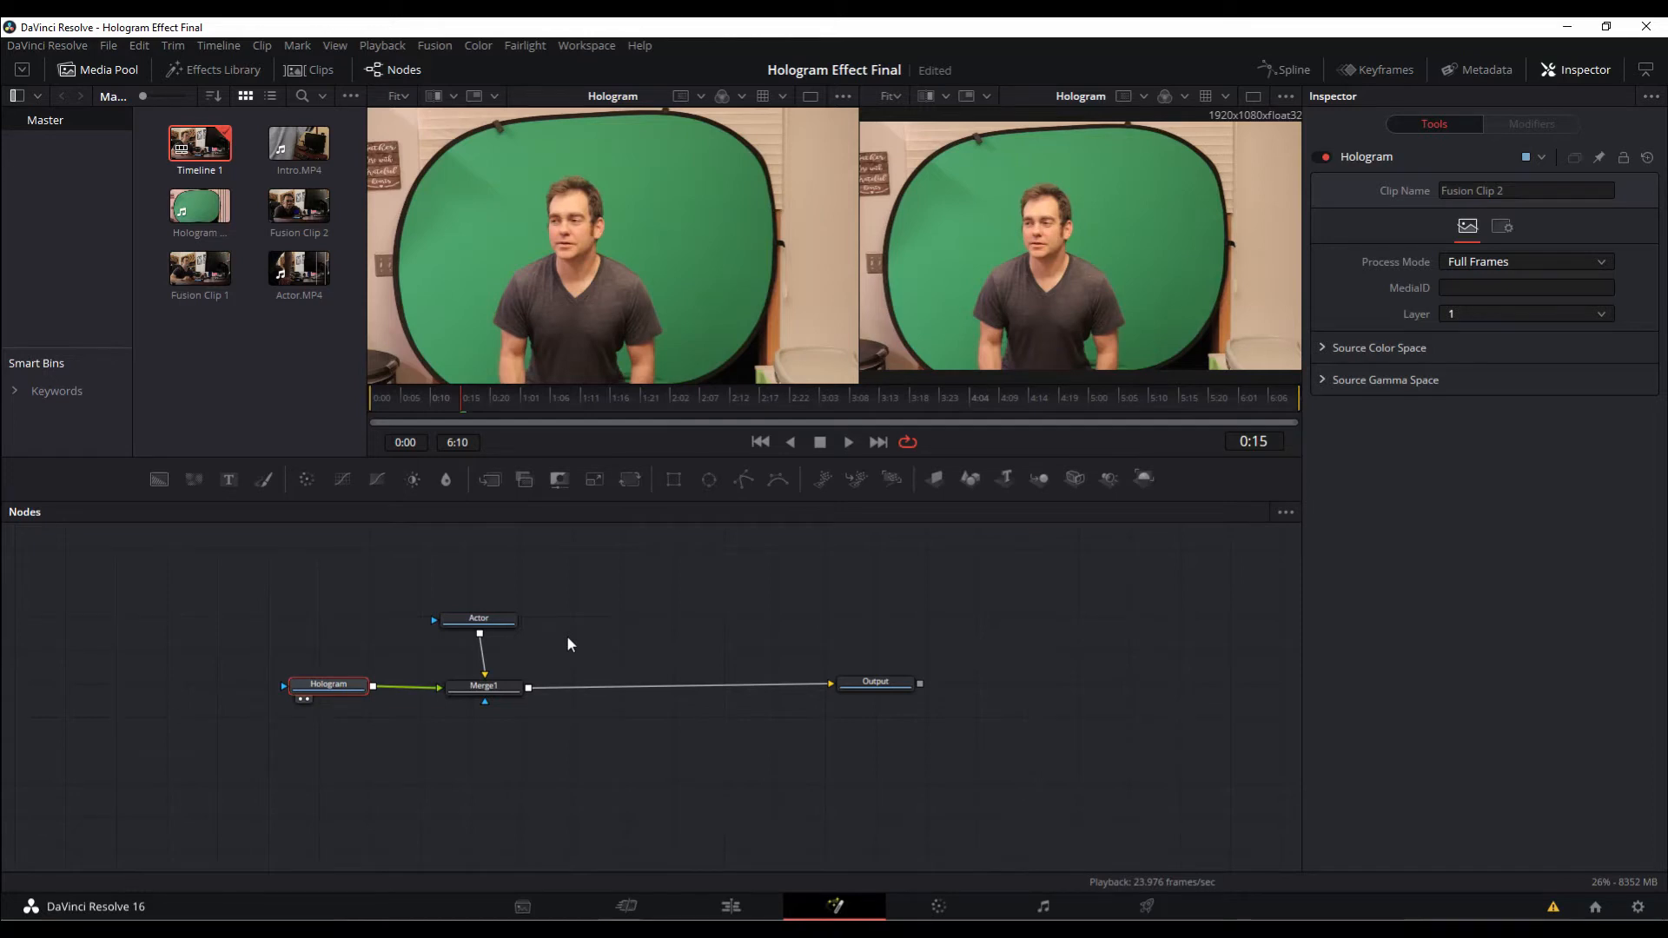
key("1")
key("1")
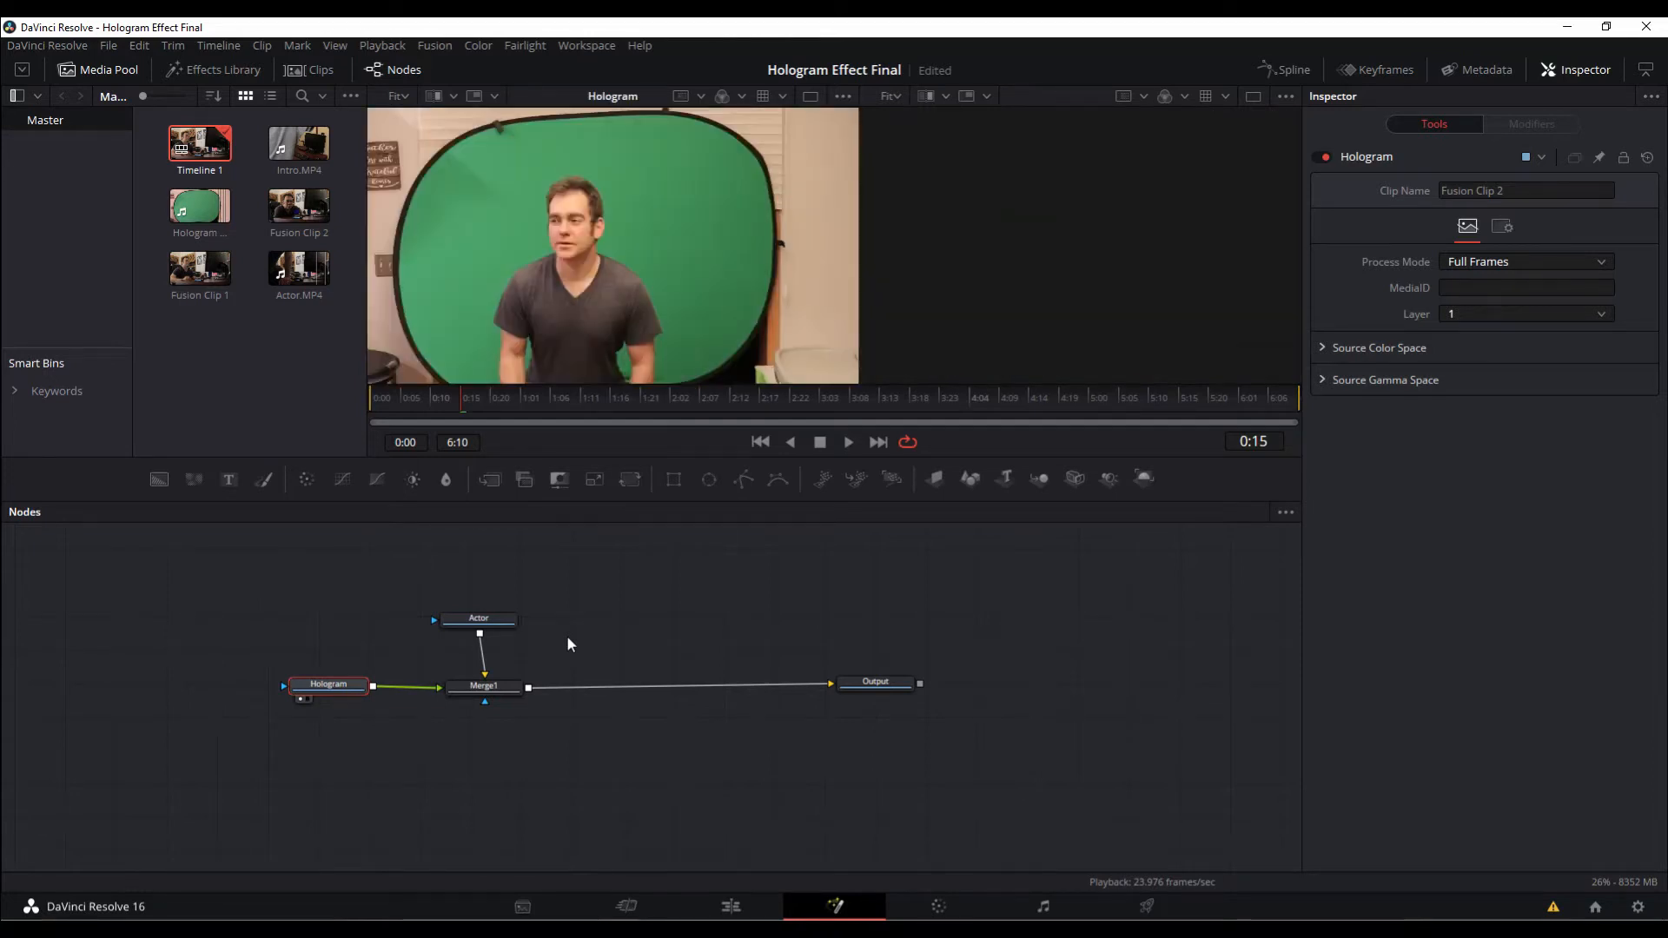
Rearrange the nodes so Actor and Merge1 sit close beside Output, leaving a wide gap between Hologram and Merge1
left_click_drag(447, 573, 521, 726)
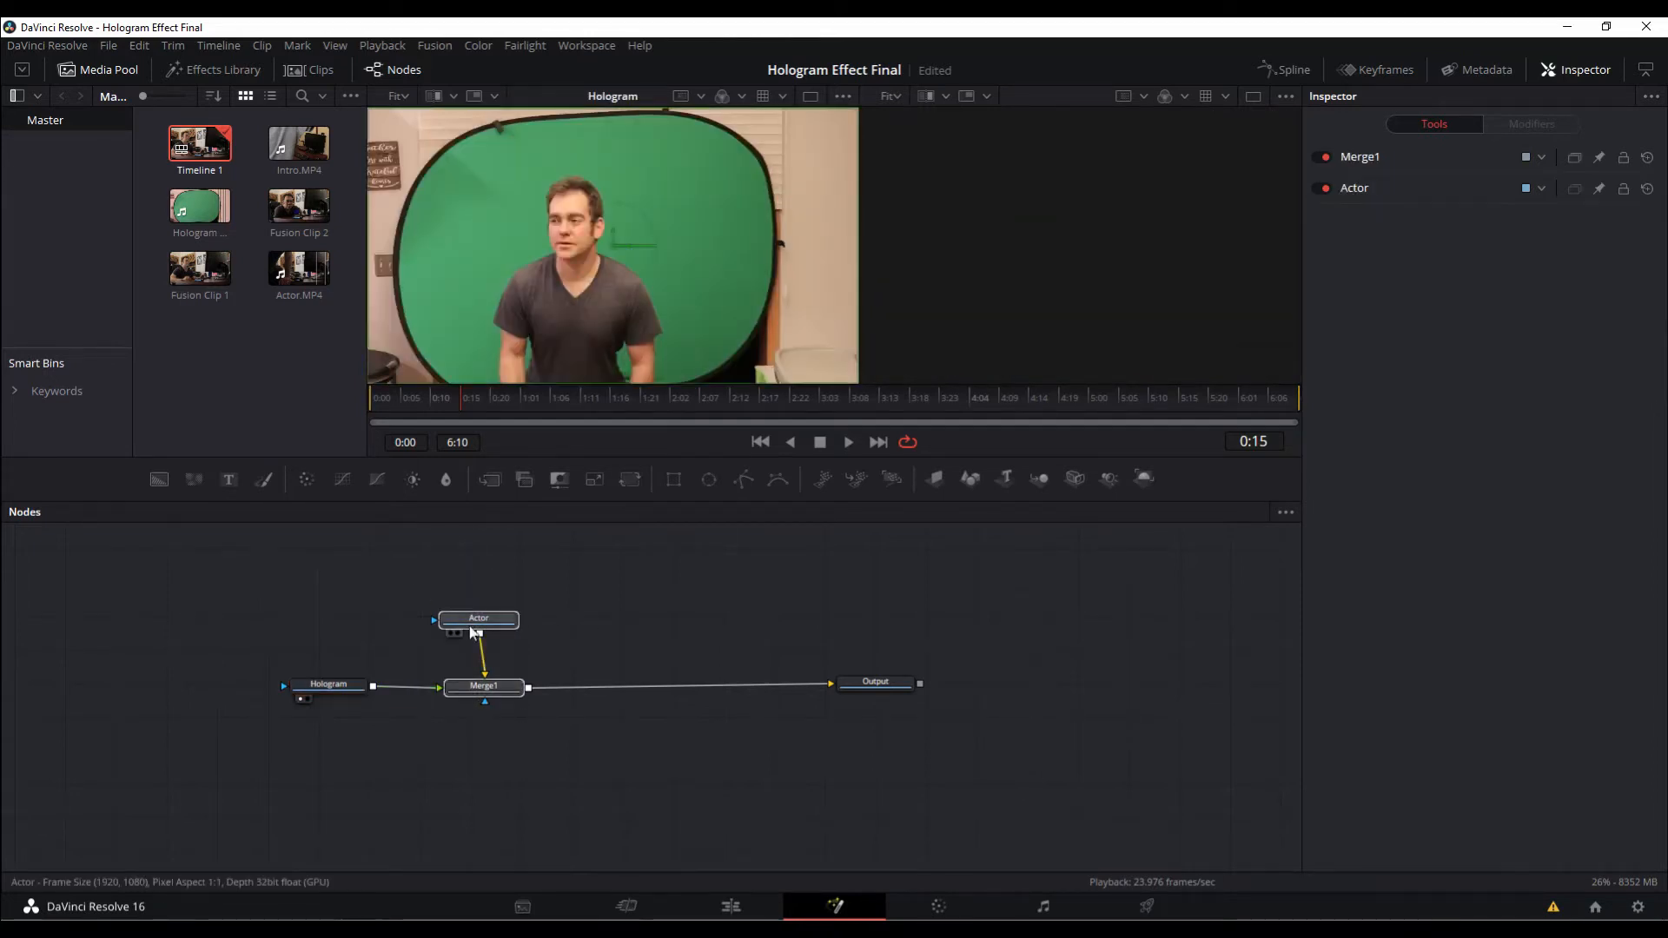
left_click_drag(477, 623, 716, 618)
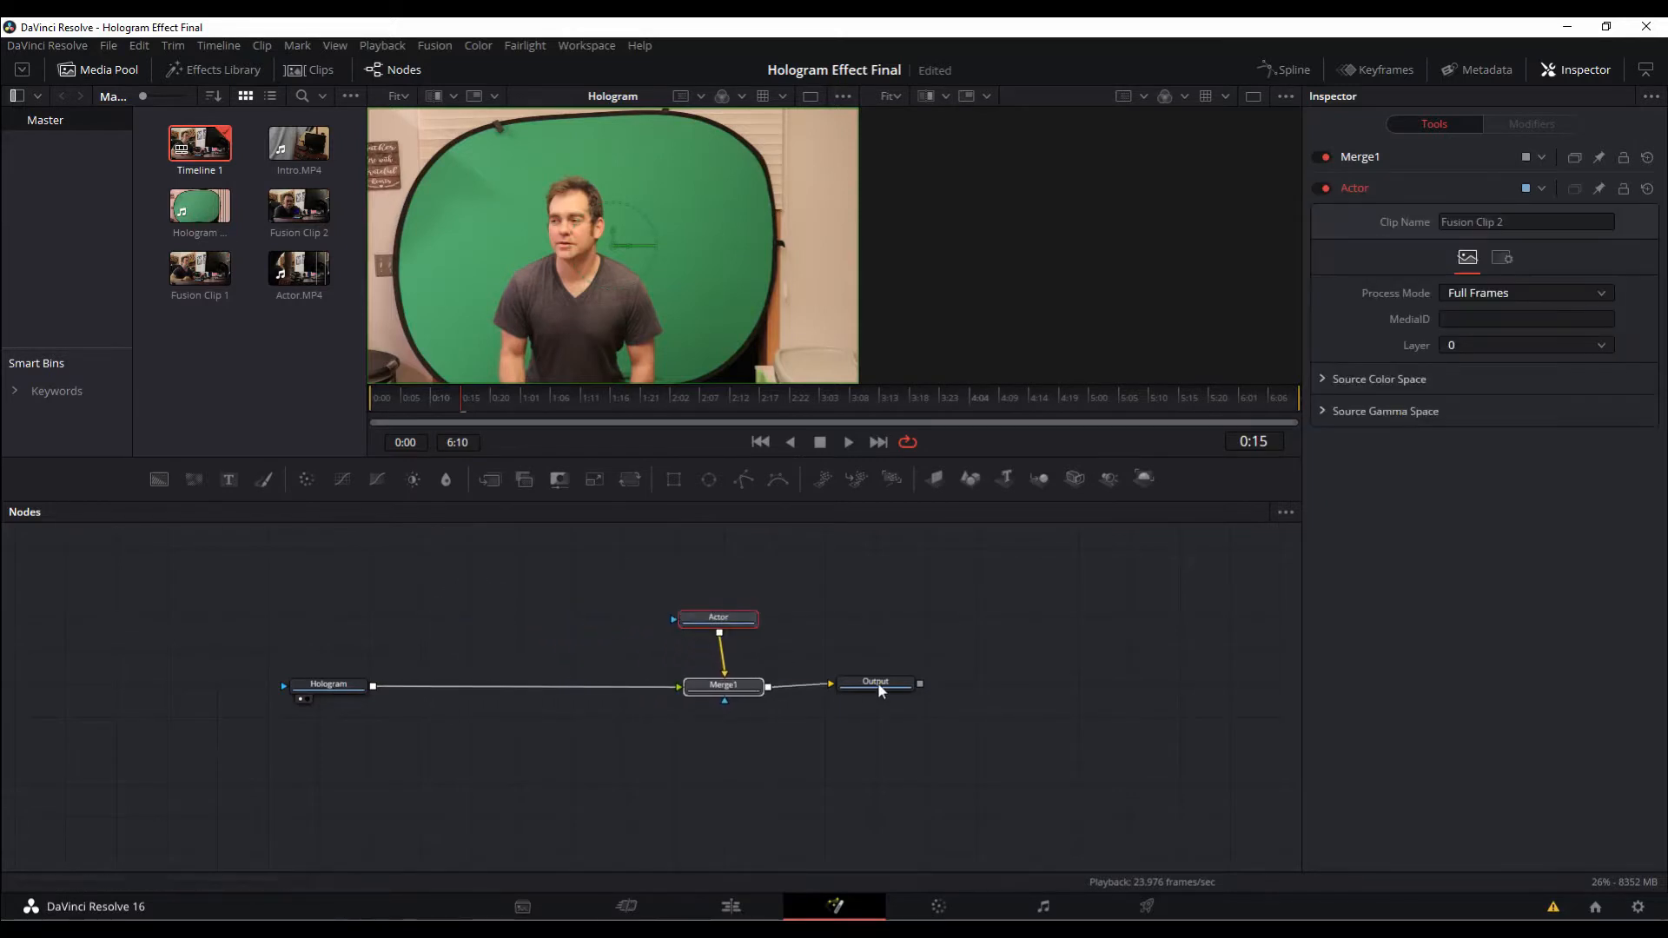
left_click_drag(895, 693, 959, 694)
left_click_drag(782, 578, 807, 686)
left_click(745, 642)
left_click_drag(581, 629, 627, 622)
left_click(524, 621)
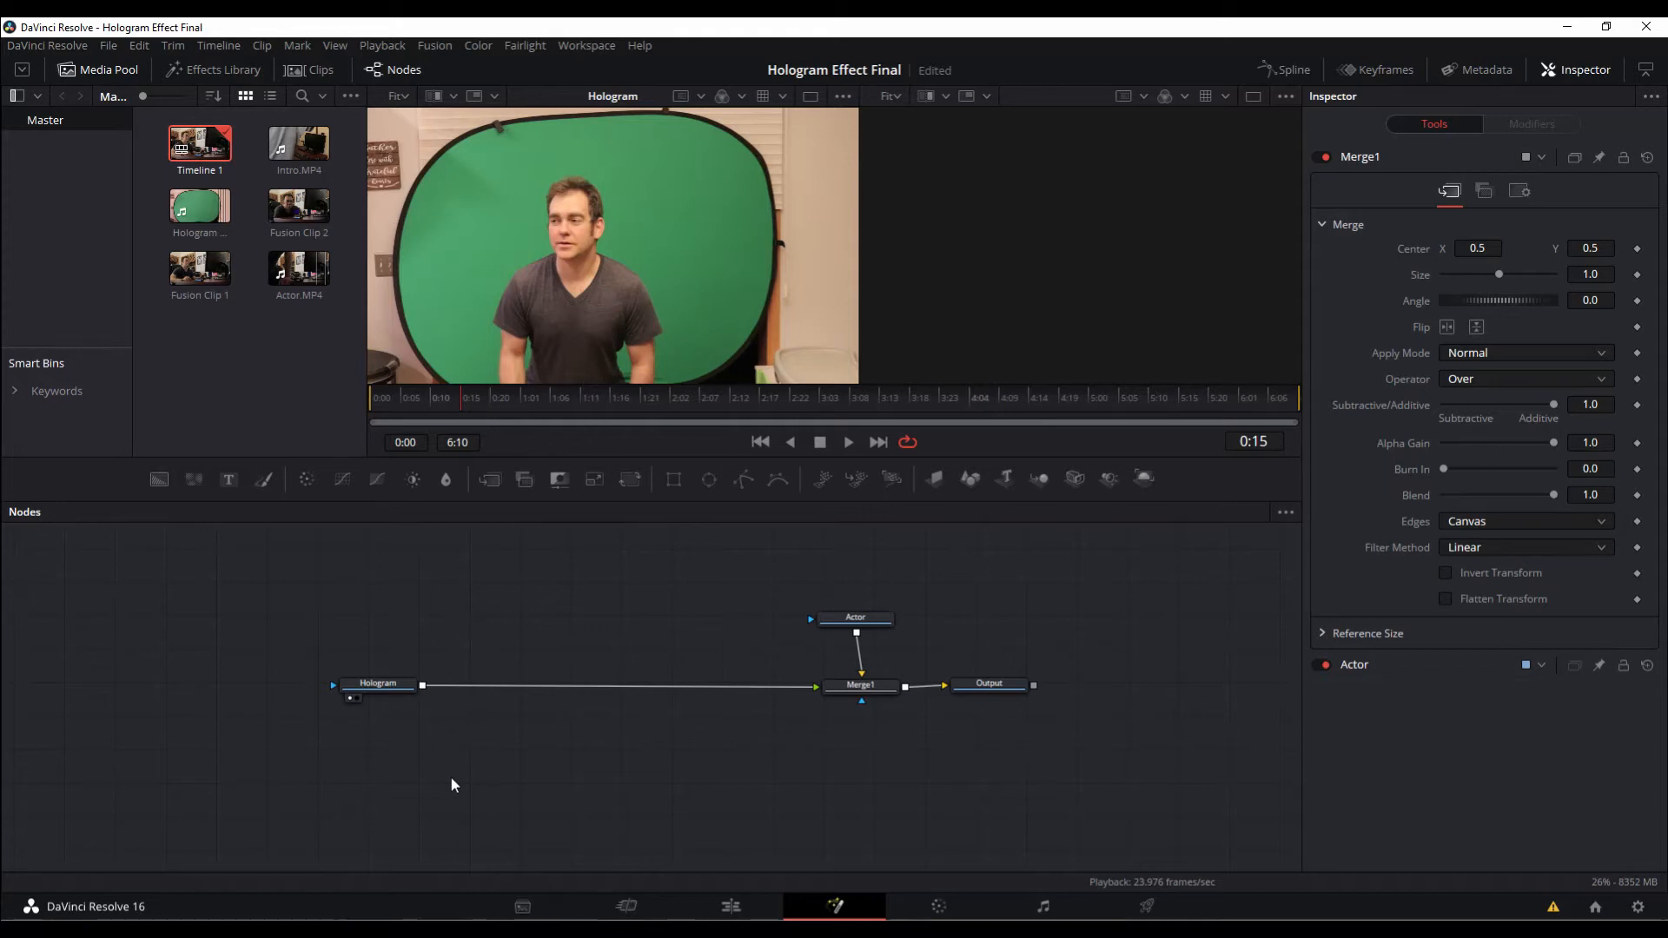
Add an unconnected Polygon mask node in the empty space below the Hologram connection
left_click(484, 792)
key("shift+space")
type("Glow")
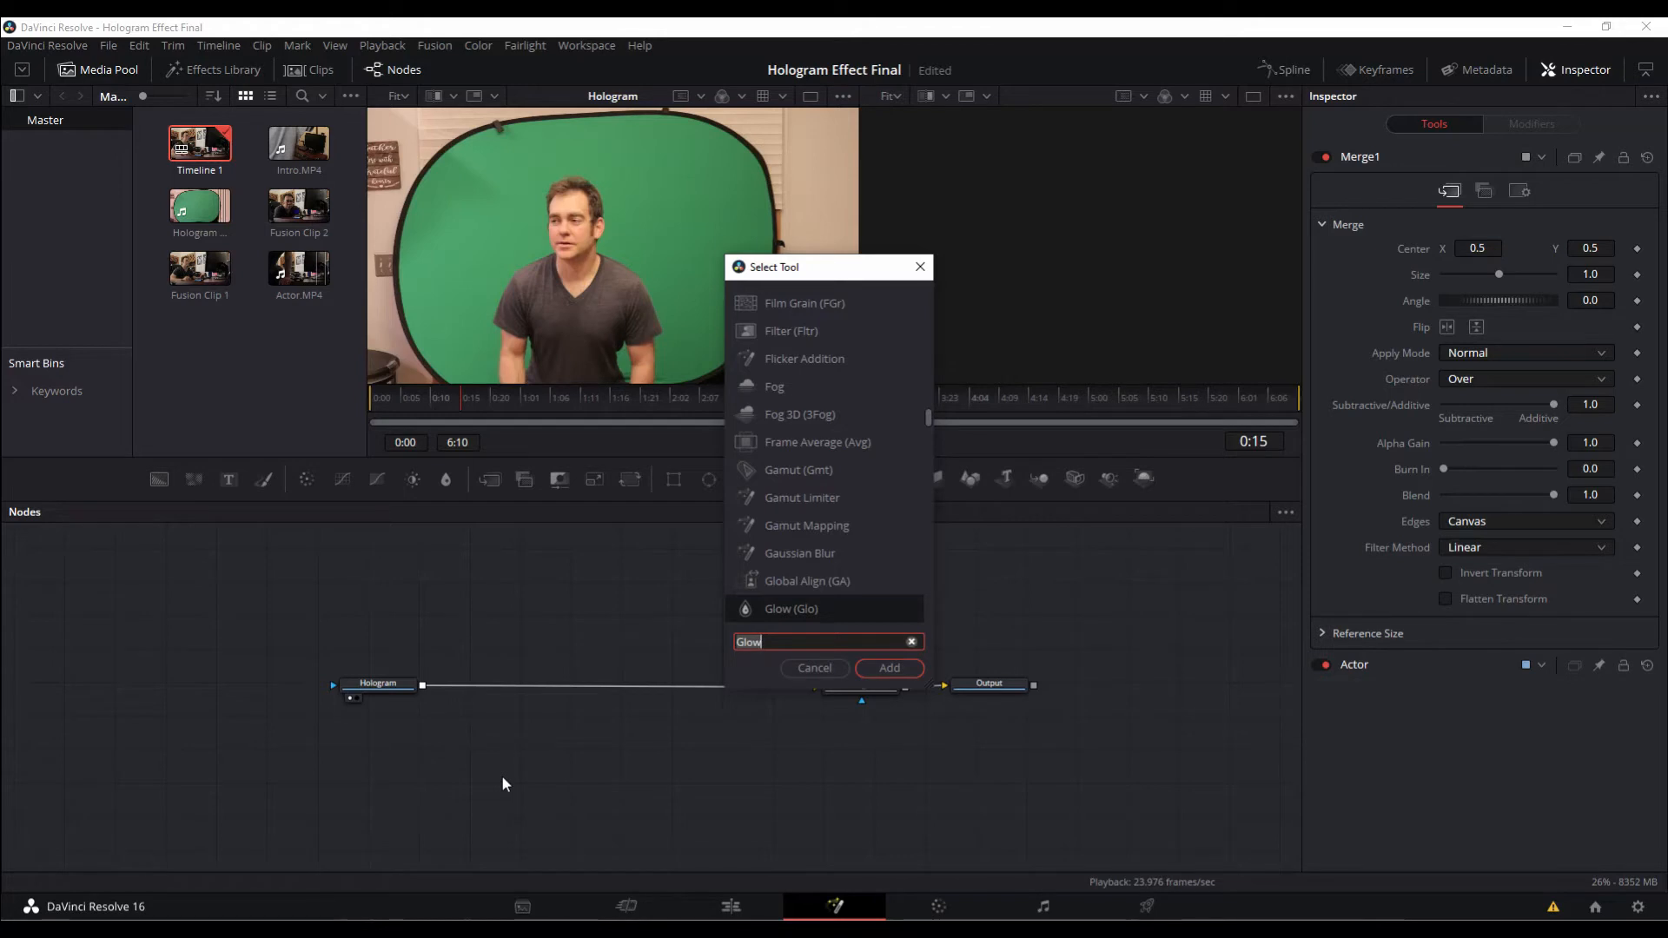
type("oly")
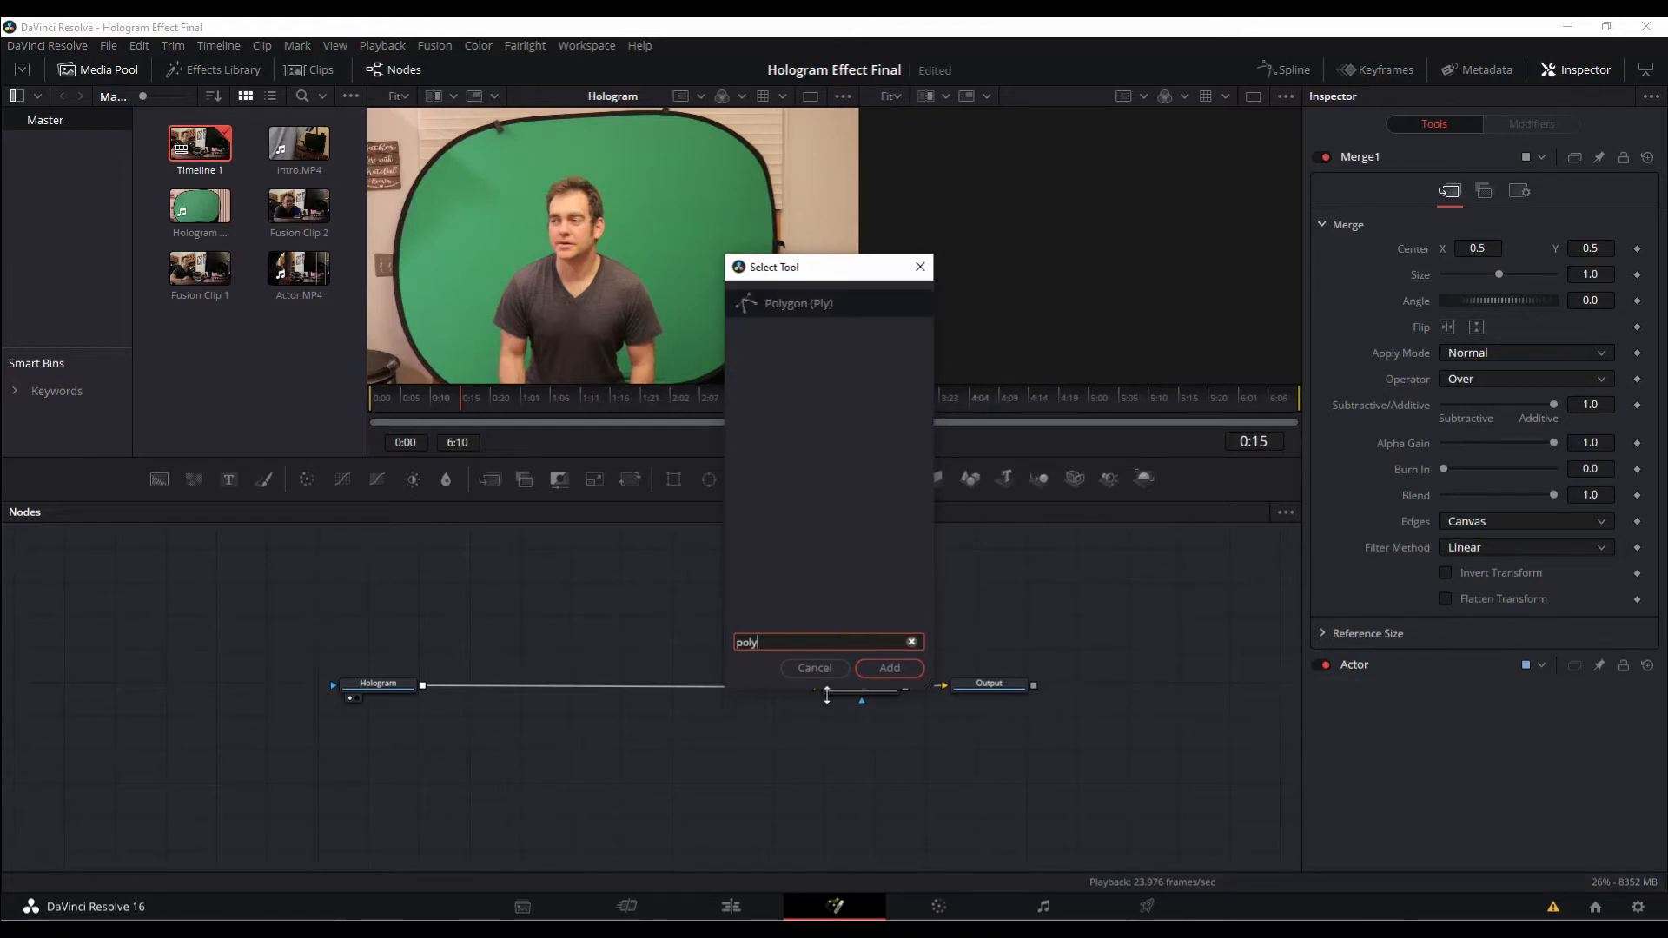
left_click(890, 668)
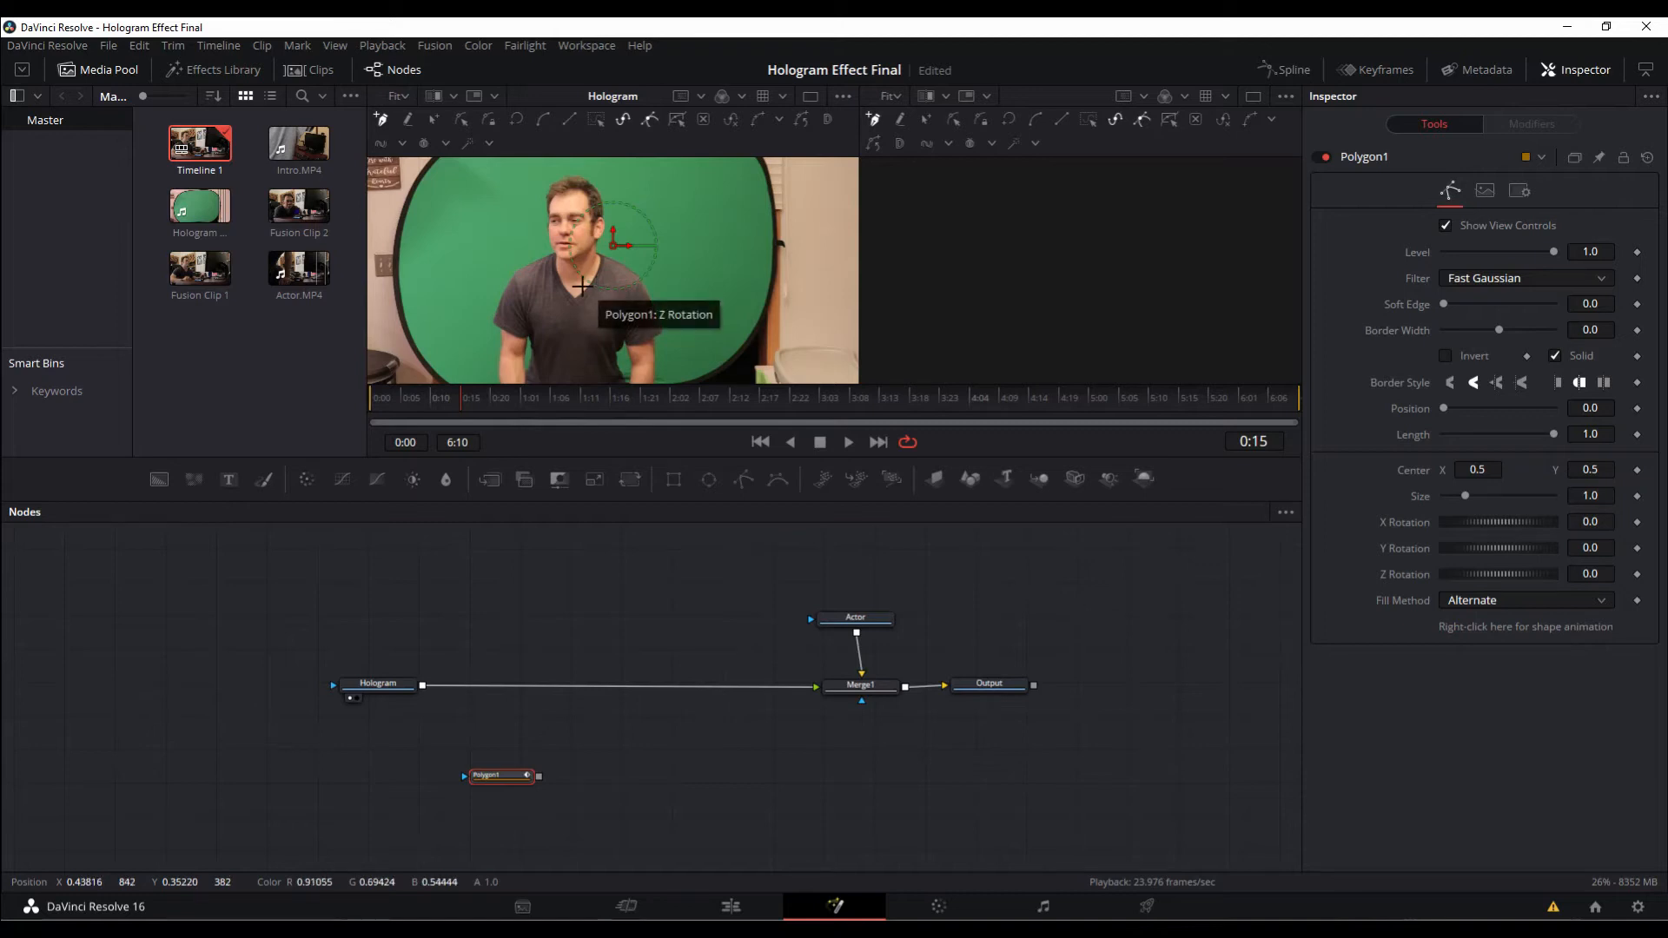
Draw a closed polygon mask around the man inside the green screen, extending below the frame, and place its node above the Hologram connection
scroll(578, 290, "down", 2)
scroll(576, 292, "up", 6)
scroll(573, 286, "down", 6)
scroll(572, 283, "up", 2)
scroll(567, 324, "down", 2)
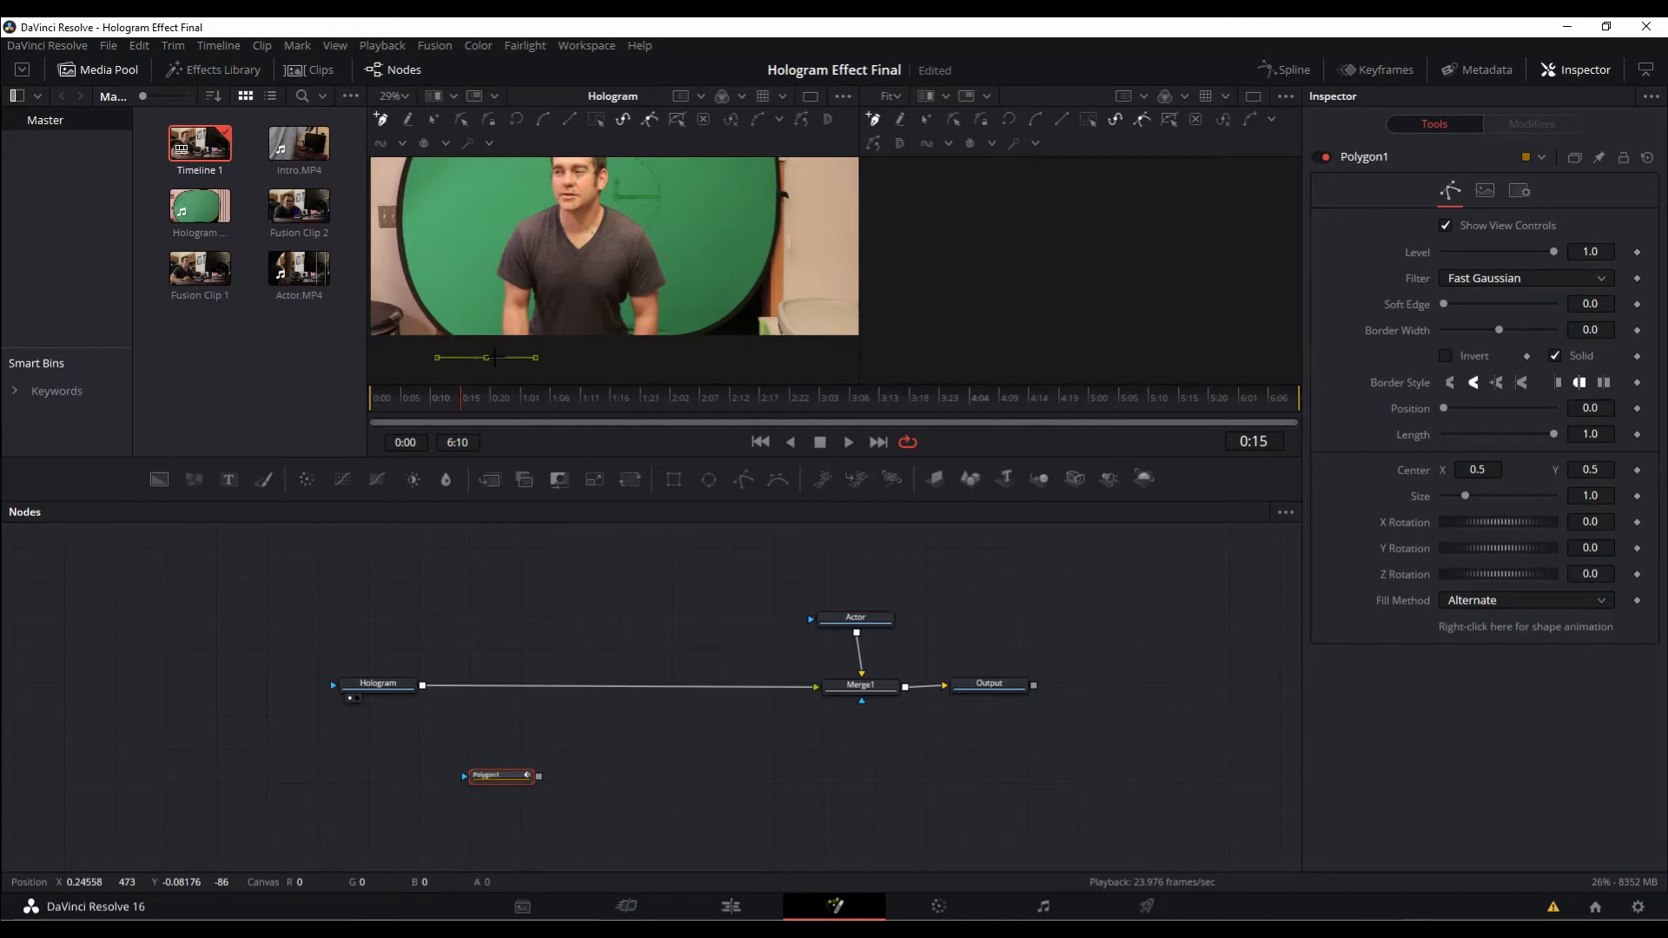
left_click_drag(485, 357, 642, 357)
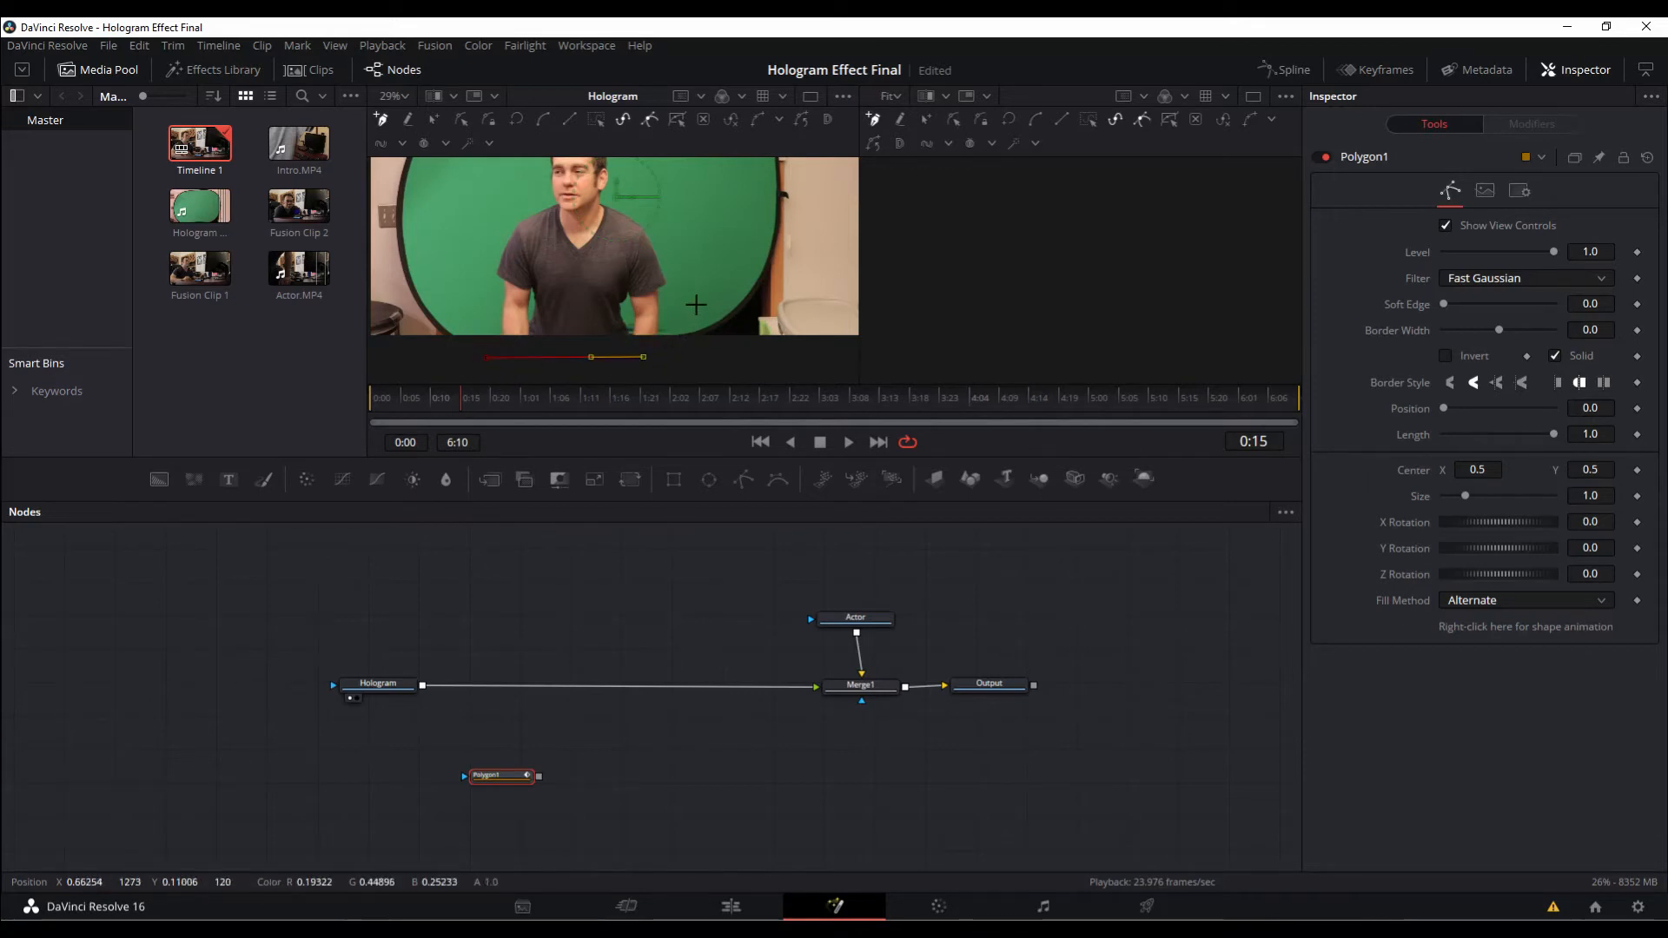
left_click_drag(696, 304, 724, 203)
scroll(724, 204, "up", 1)
left_click(720, 189)
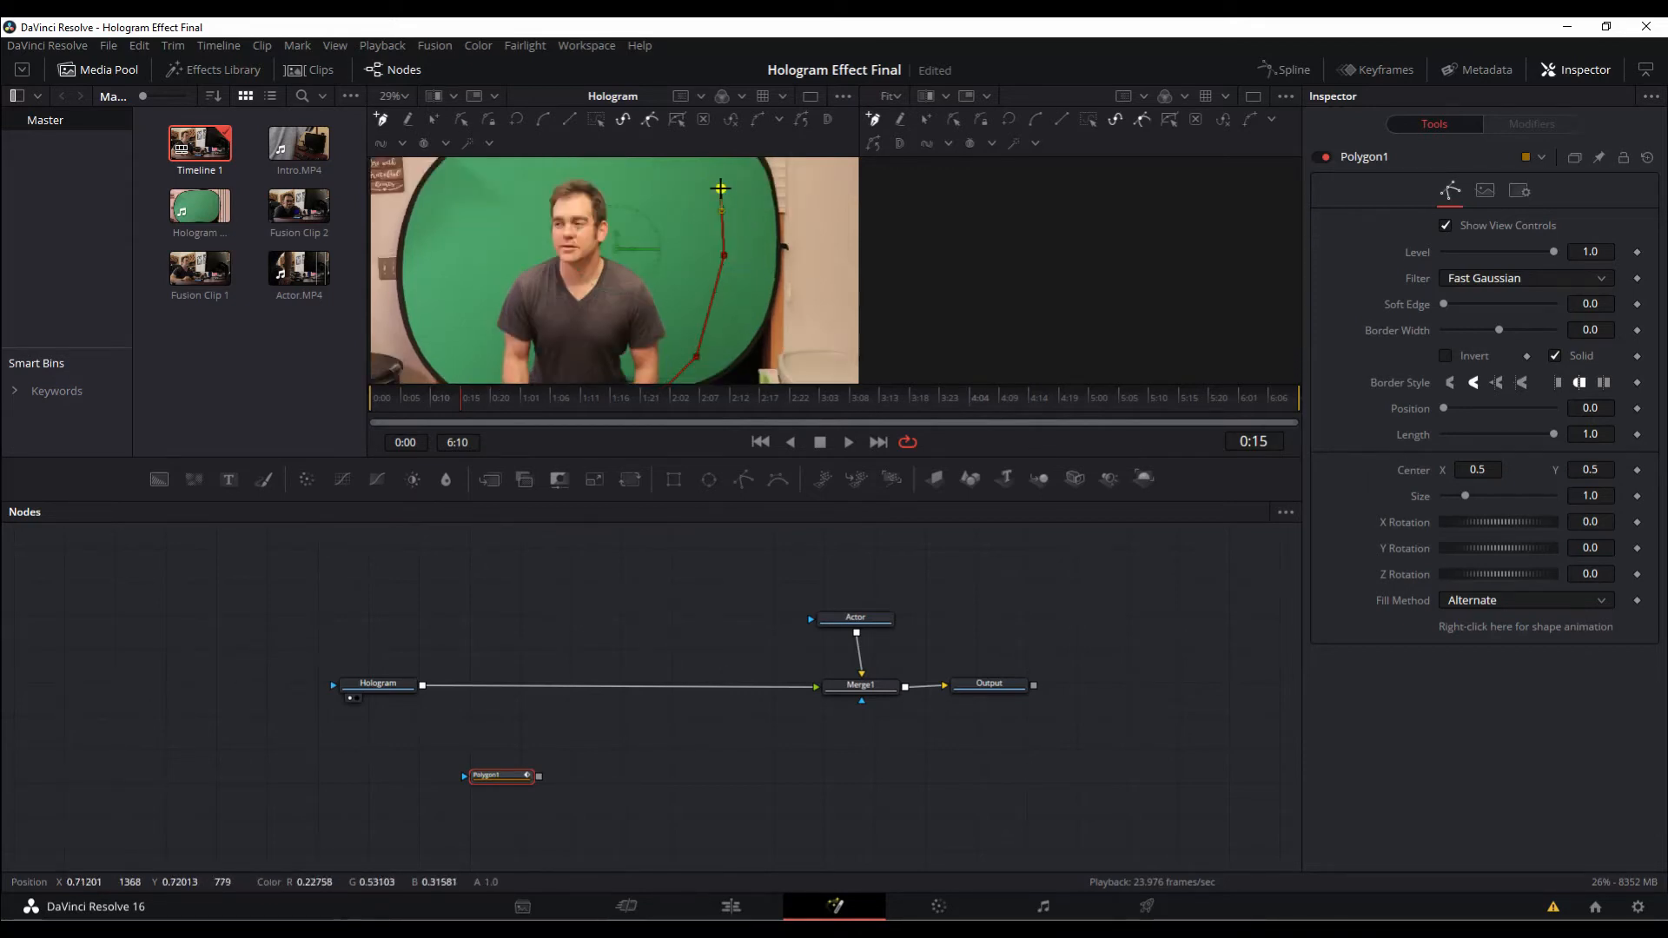
scroll(720, 189, "up", 1)
left_click(661, 195)
left_click(530, 198)
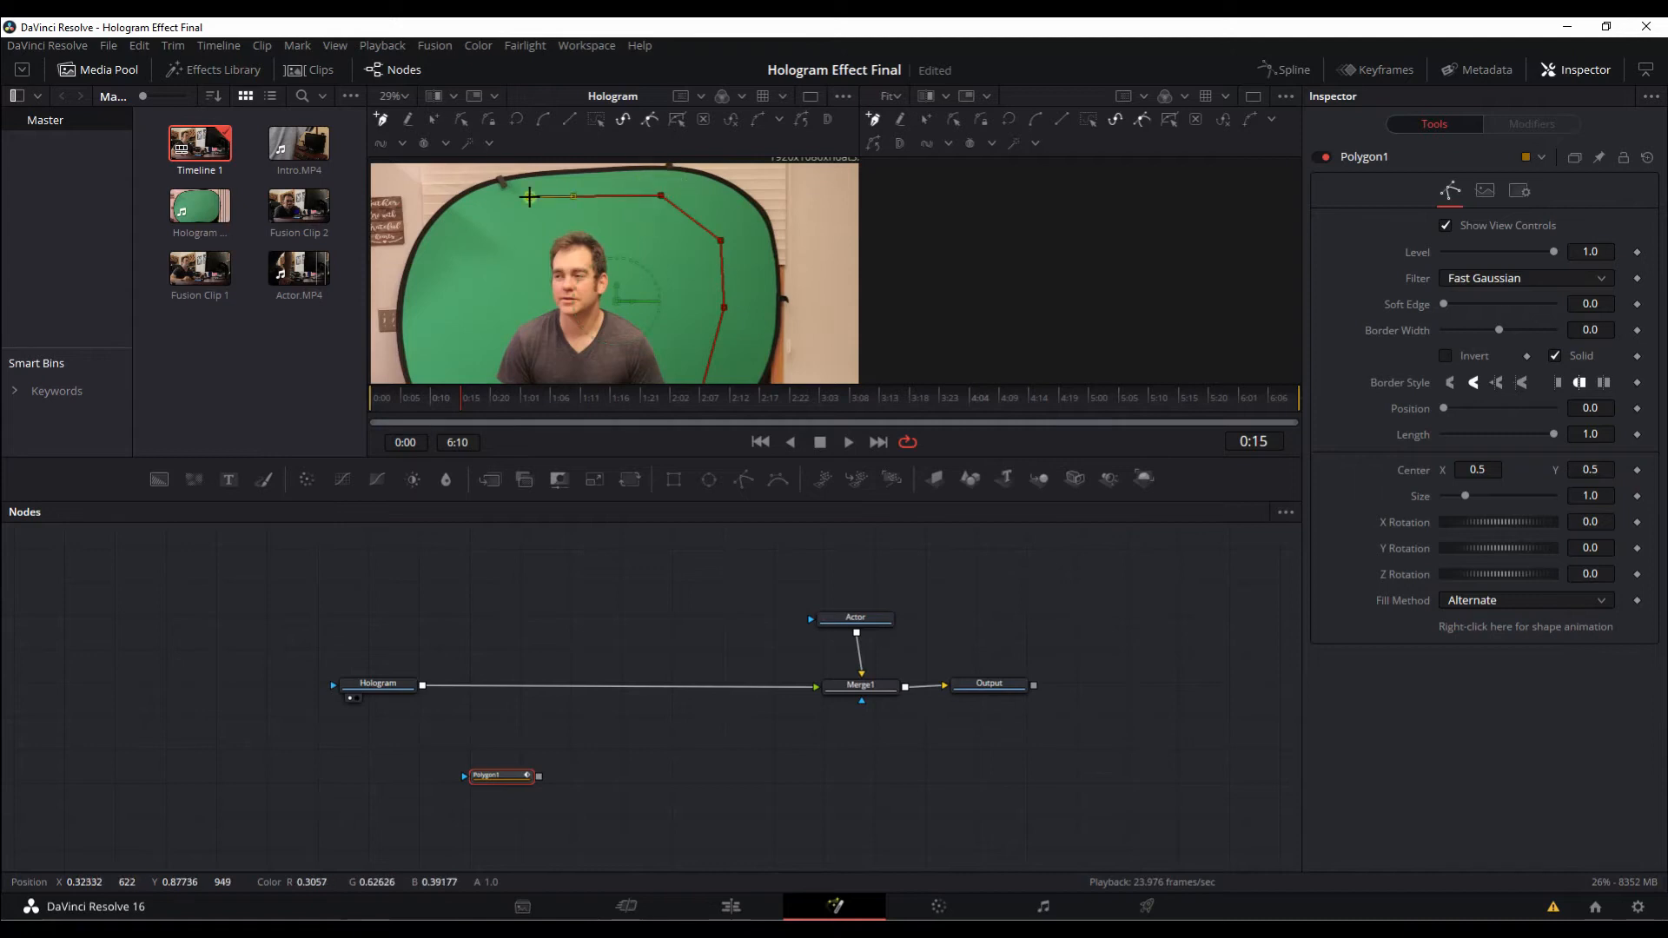
left_click_drag(477, 247, 449, 272)
left_click(449, 273)
scroll(449, 272, "down", 1)
left_click(442, 300)
left_click(449, 343)
scroll(453, 365, "down", 1)
left_click(485, 357)
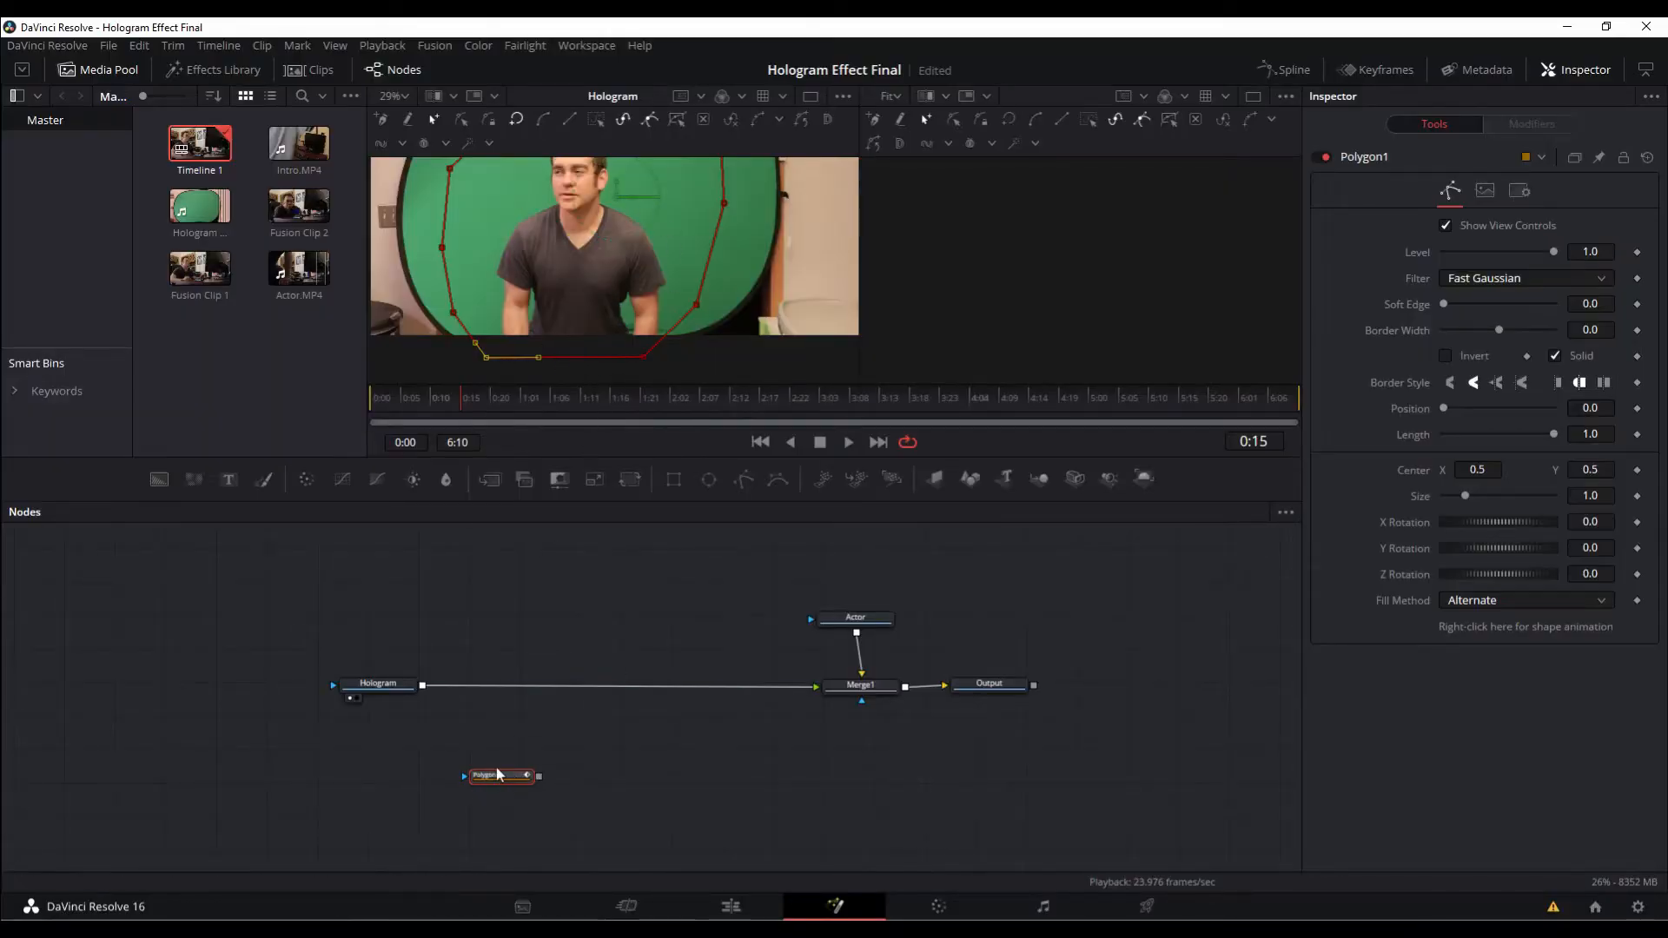
left_click_drag(501, 782, 525, 582)
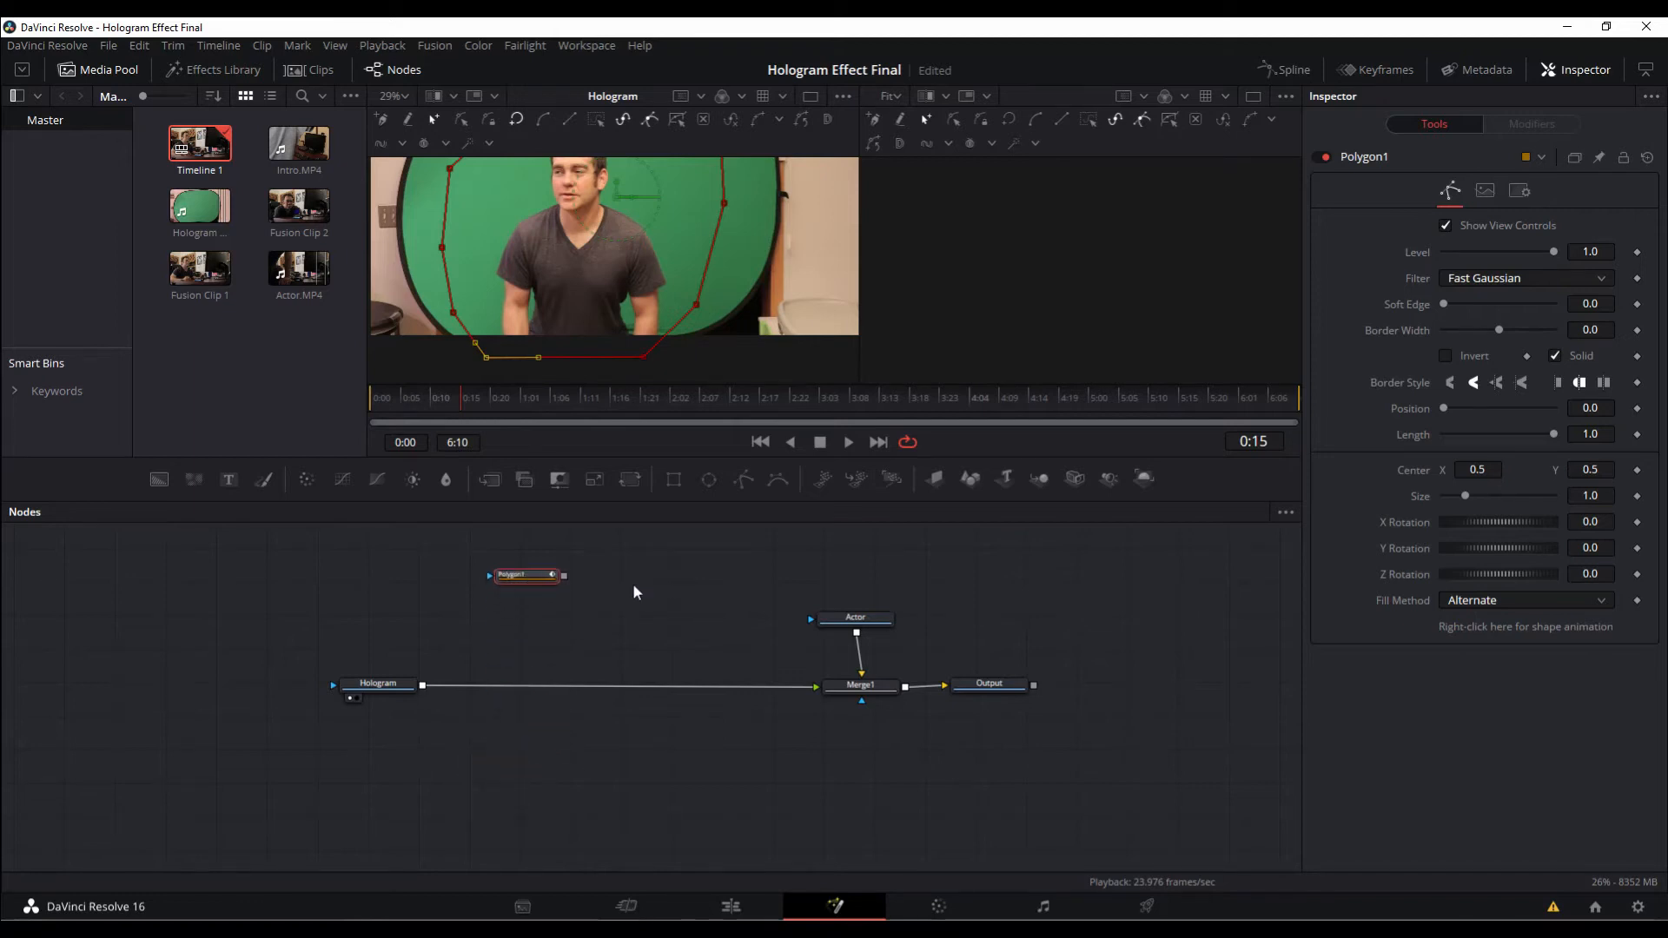
left_click(428, 793)
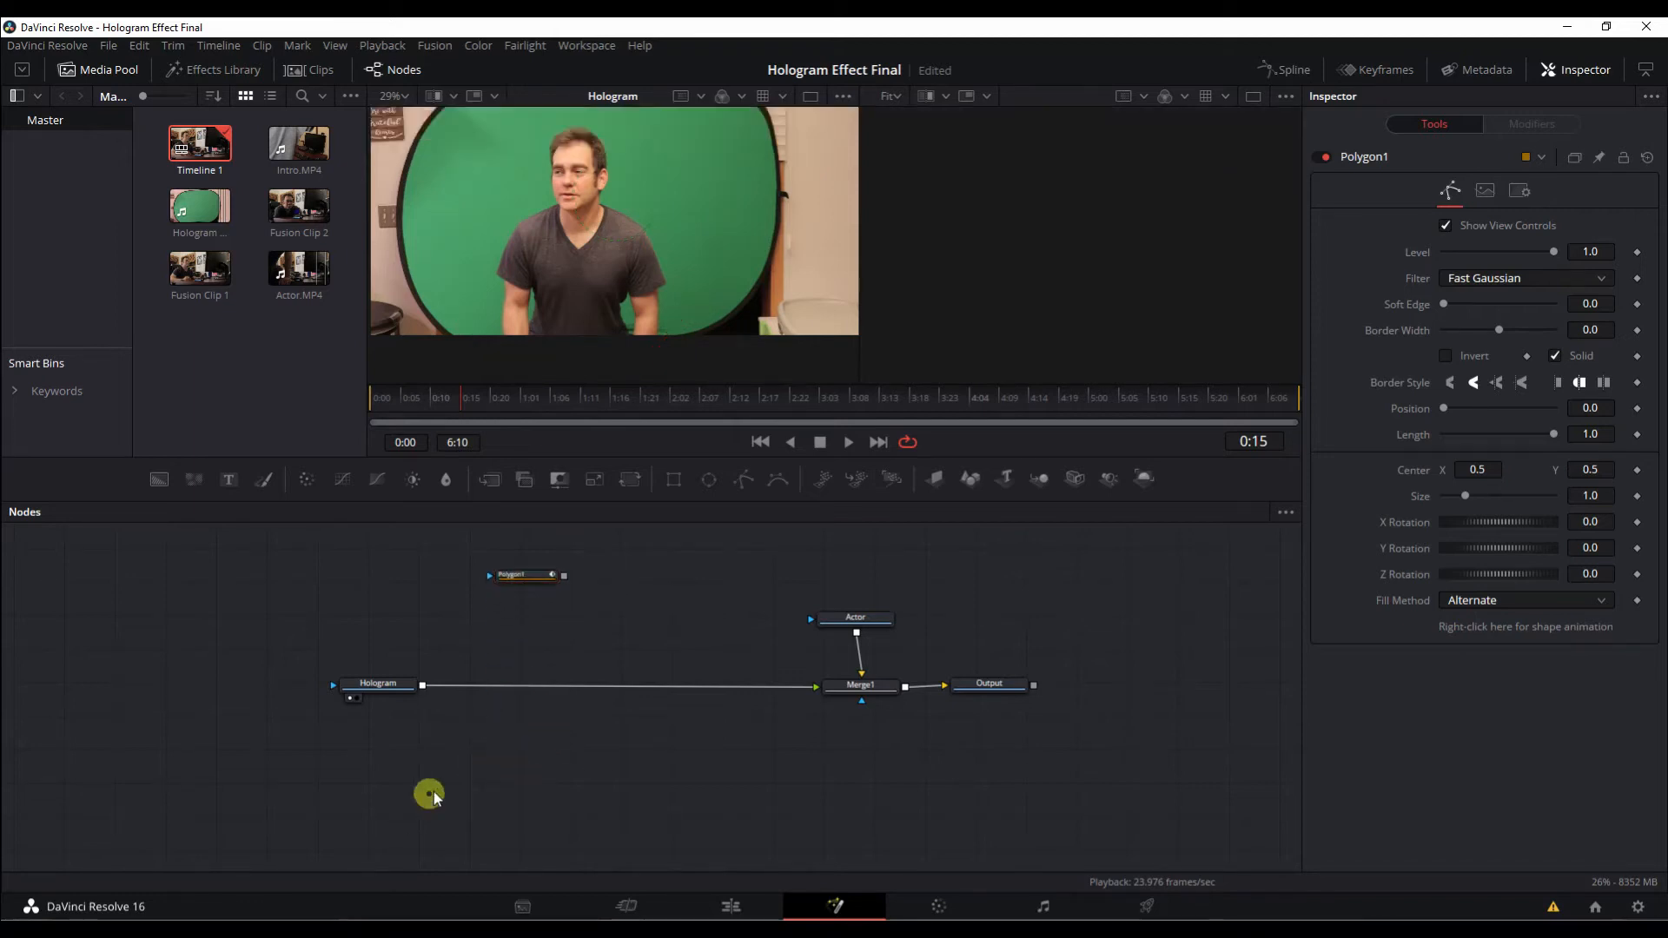
Insert a Delta Keyer node directly after Hologram and move it a little further along the connection
left_click(386, 690)
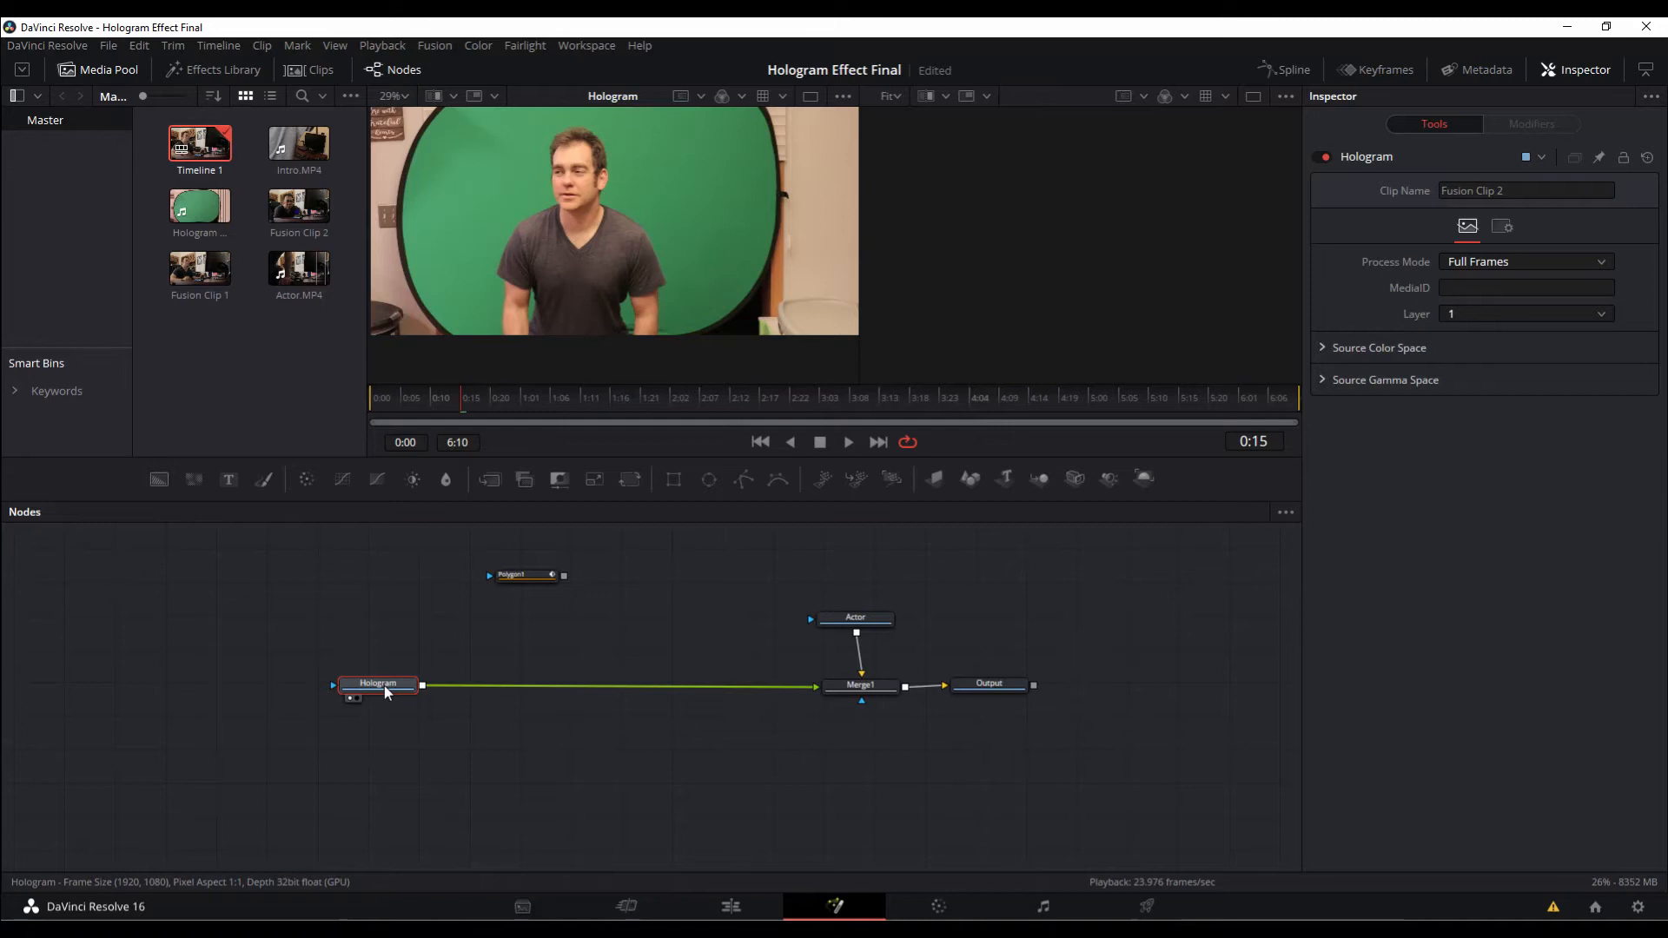
key("shift+space")
type("poly")
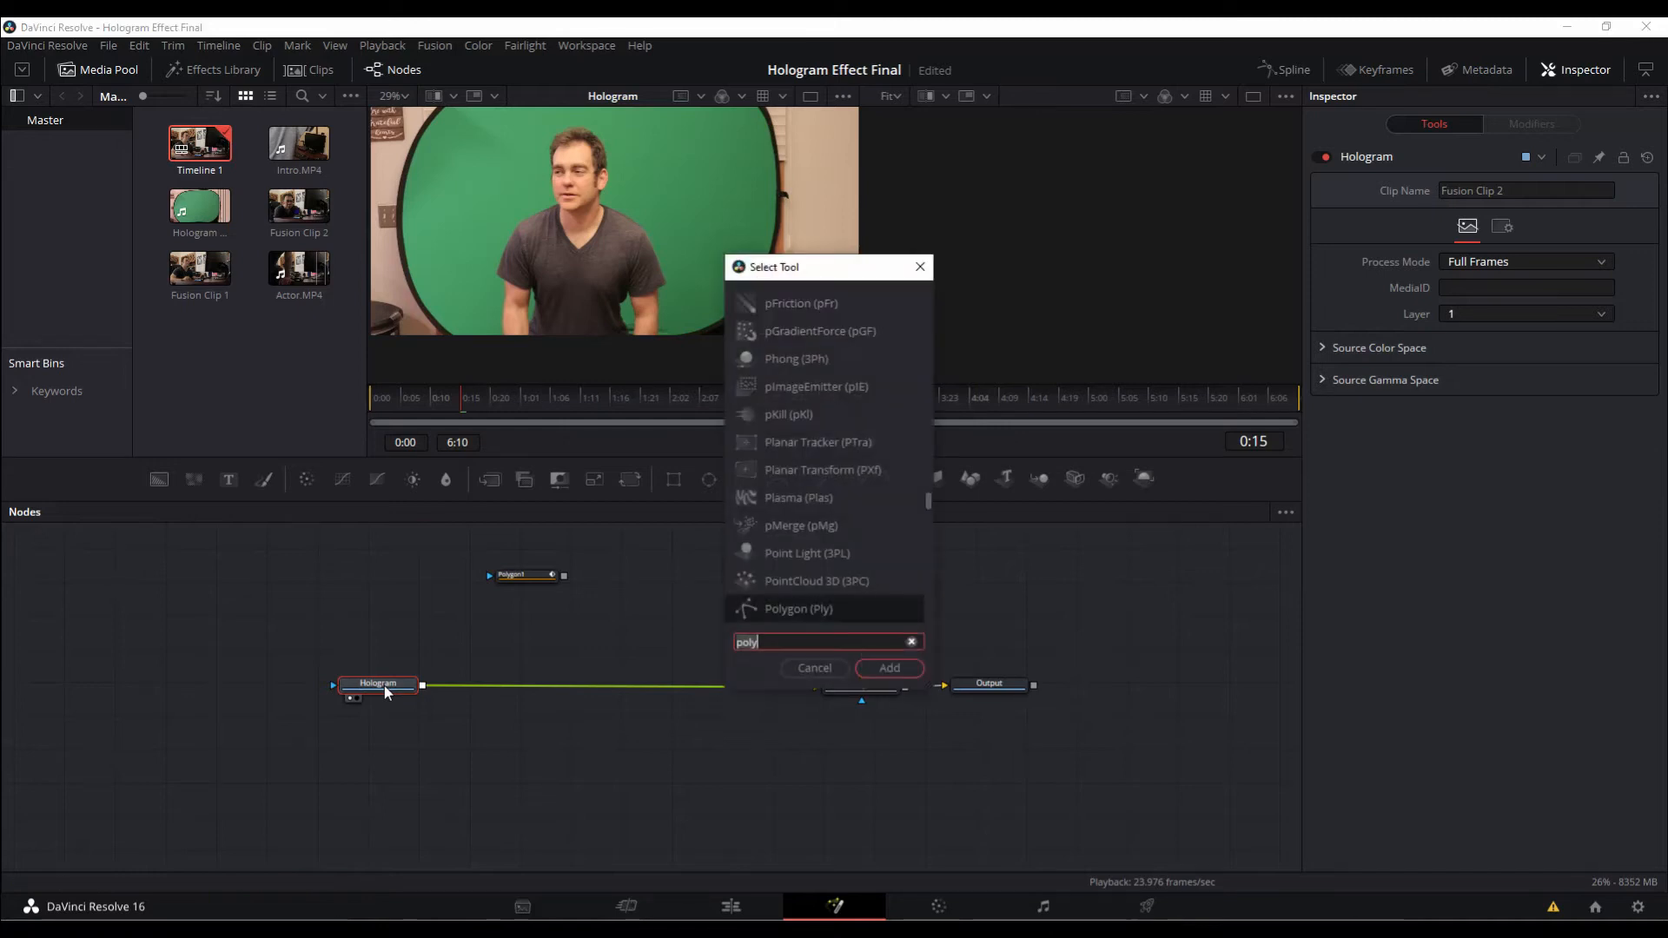
key("BackSpace")
key("BackSpace")
key("BackSpace")
key("BackSpace")
type("del")
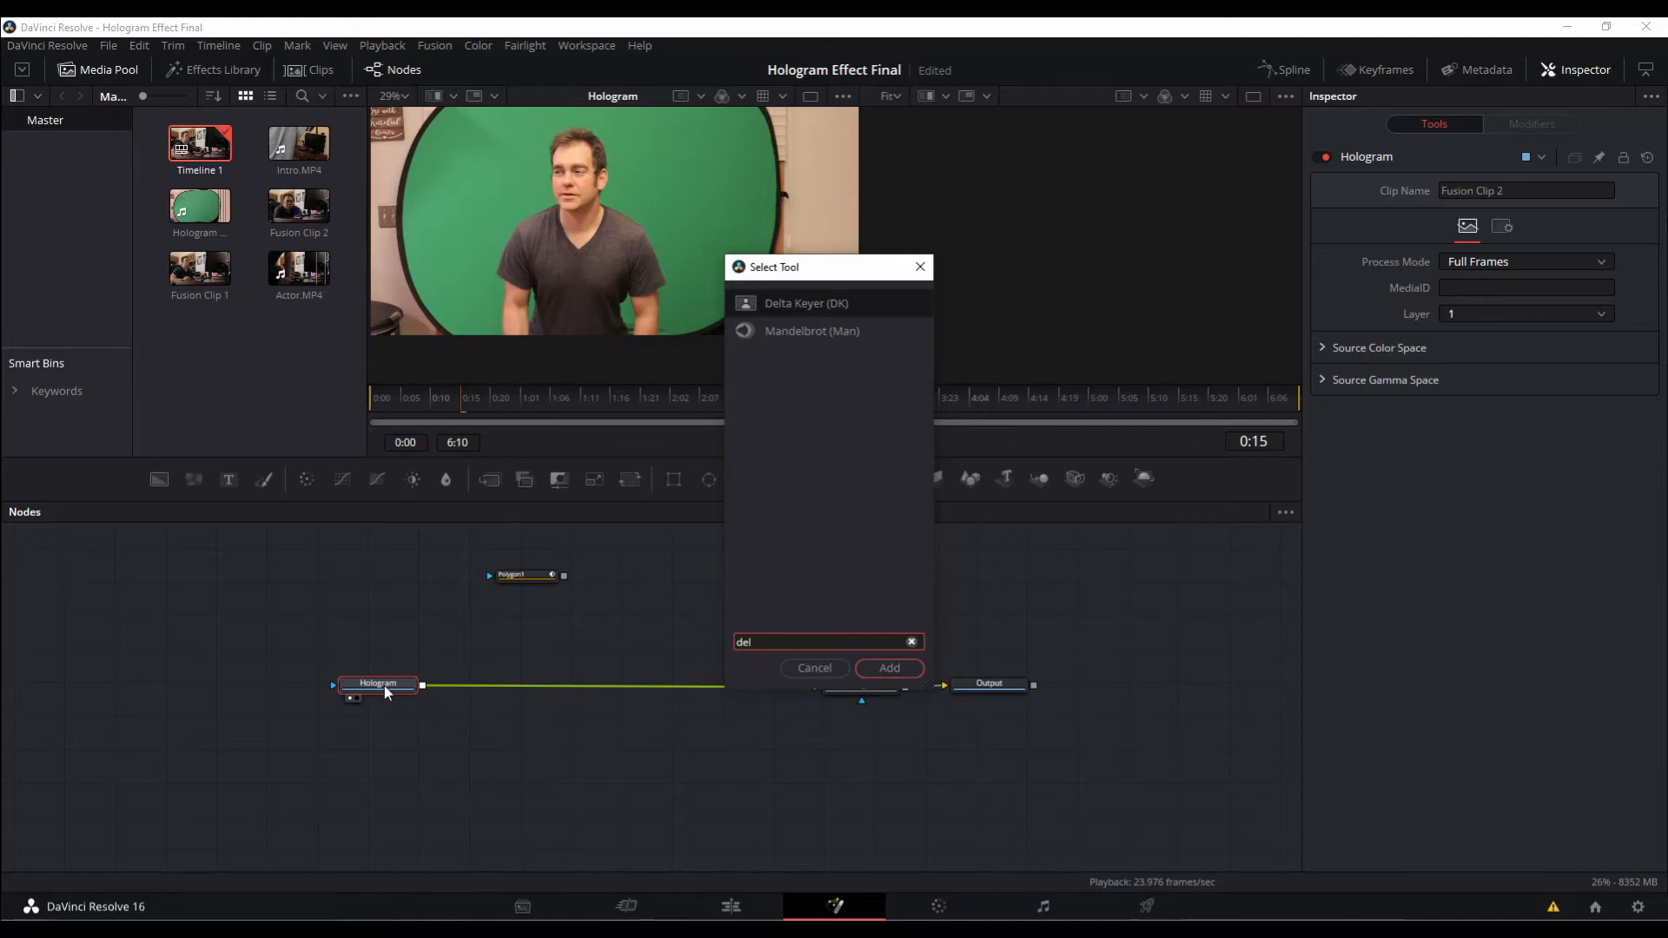
left_click(874, 306)
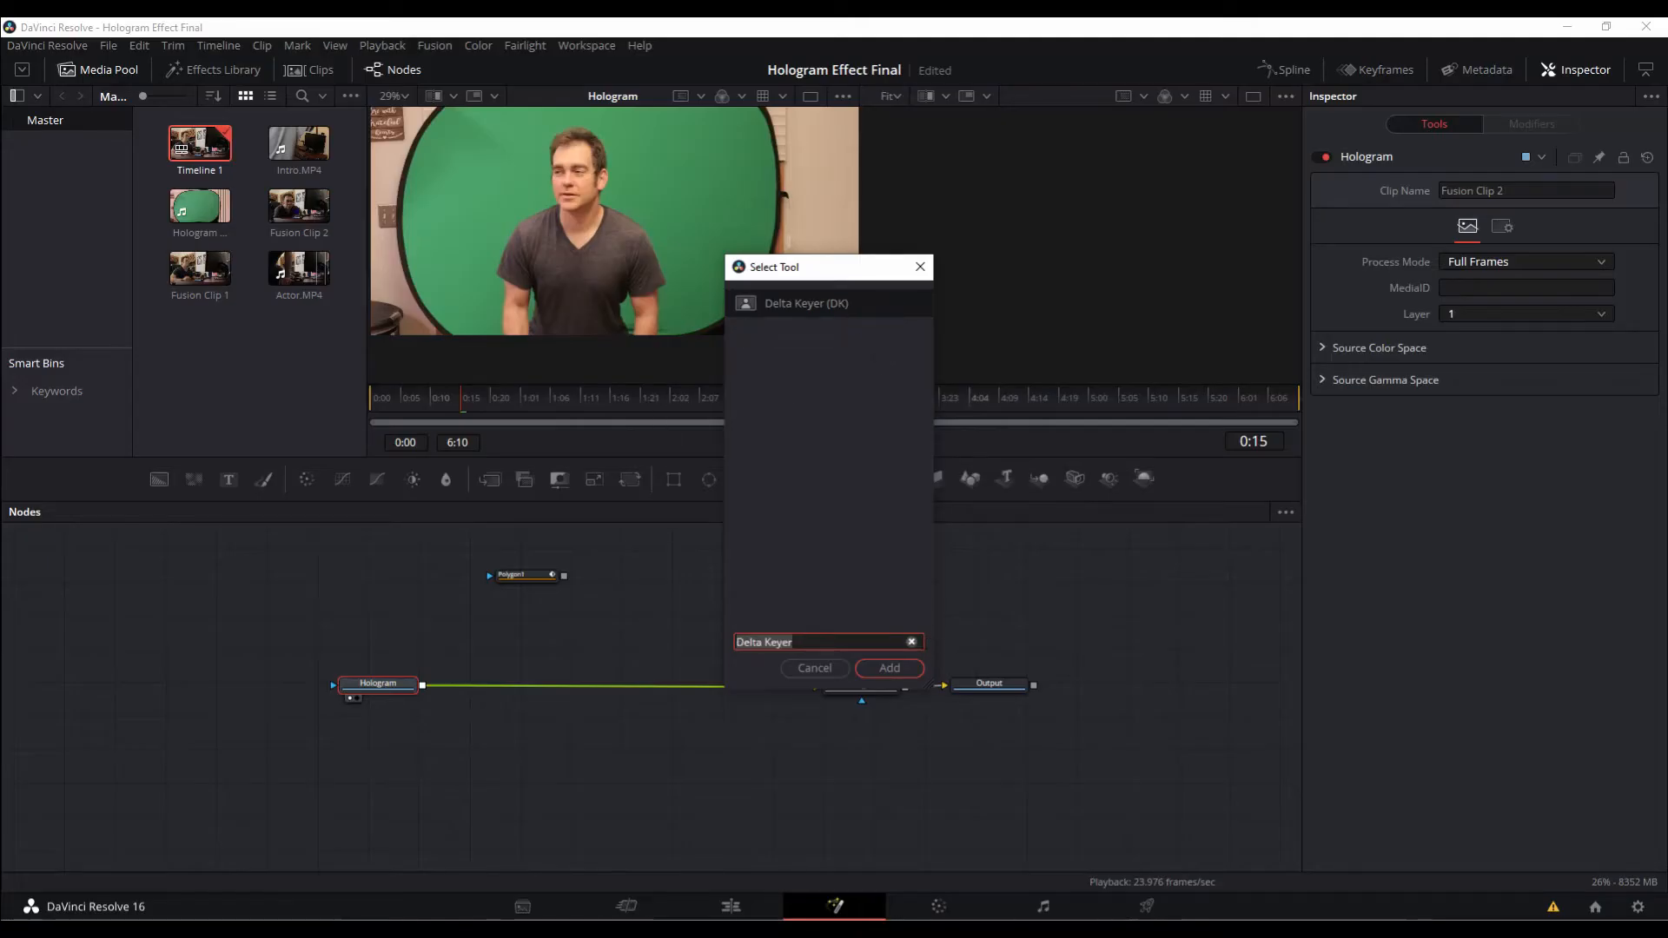
left_click(890, 668)
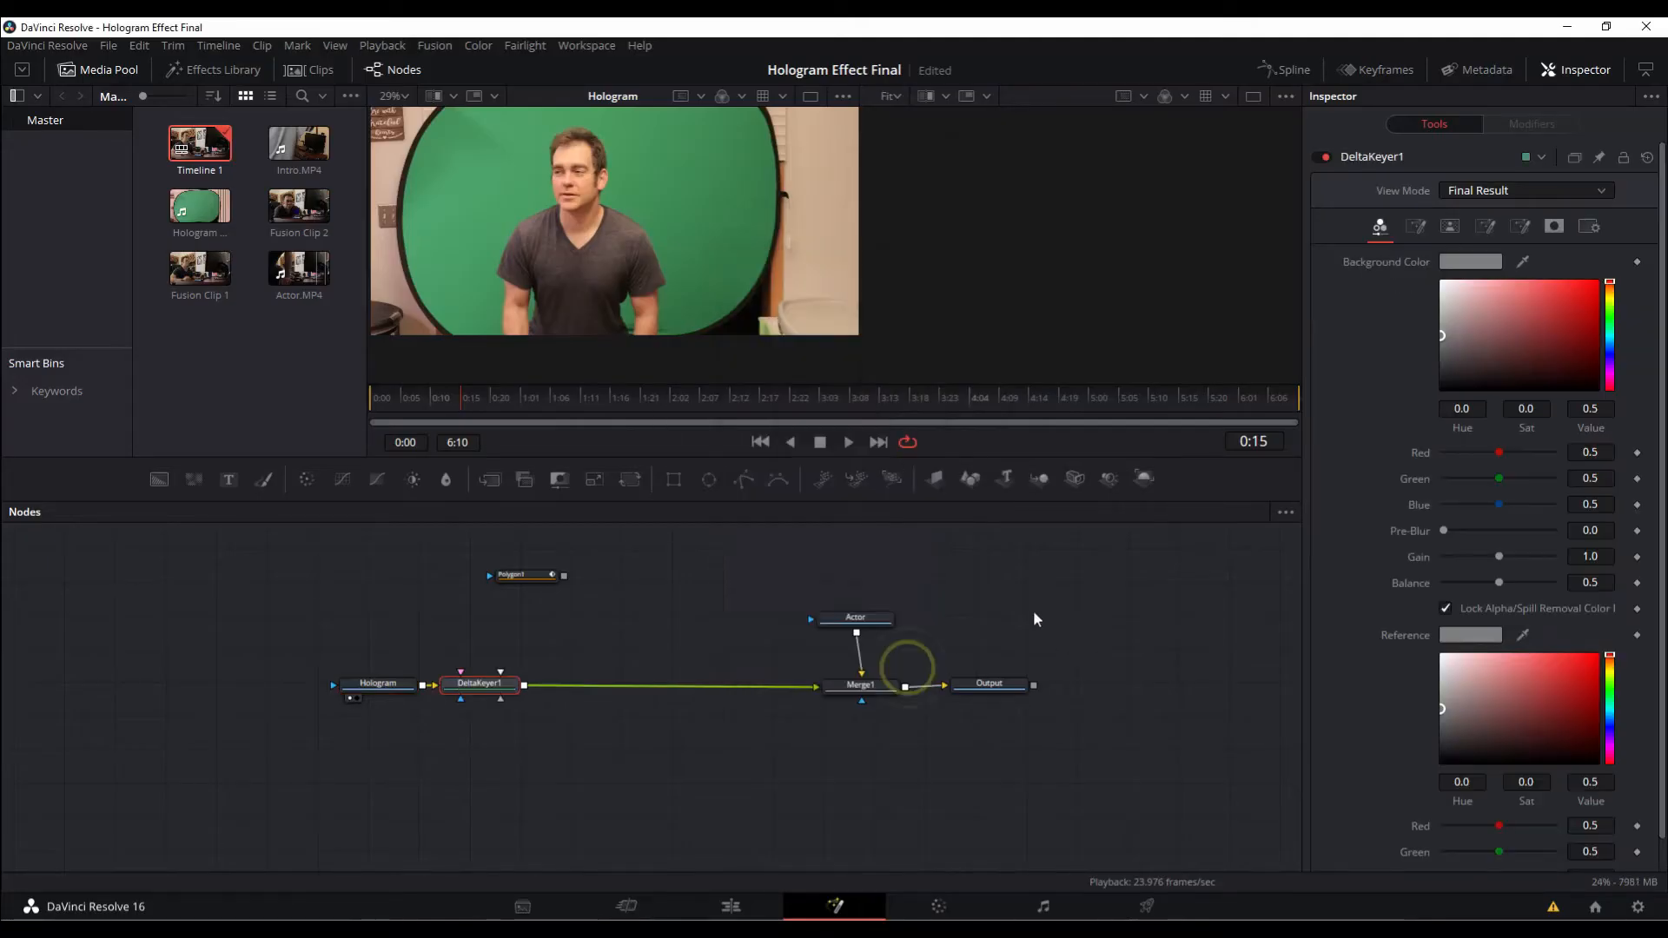
left_click_drag(483, 682, 561, 684)
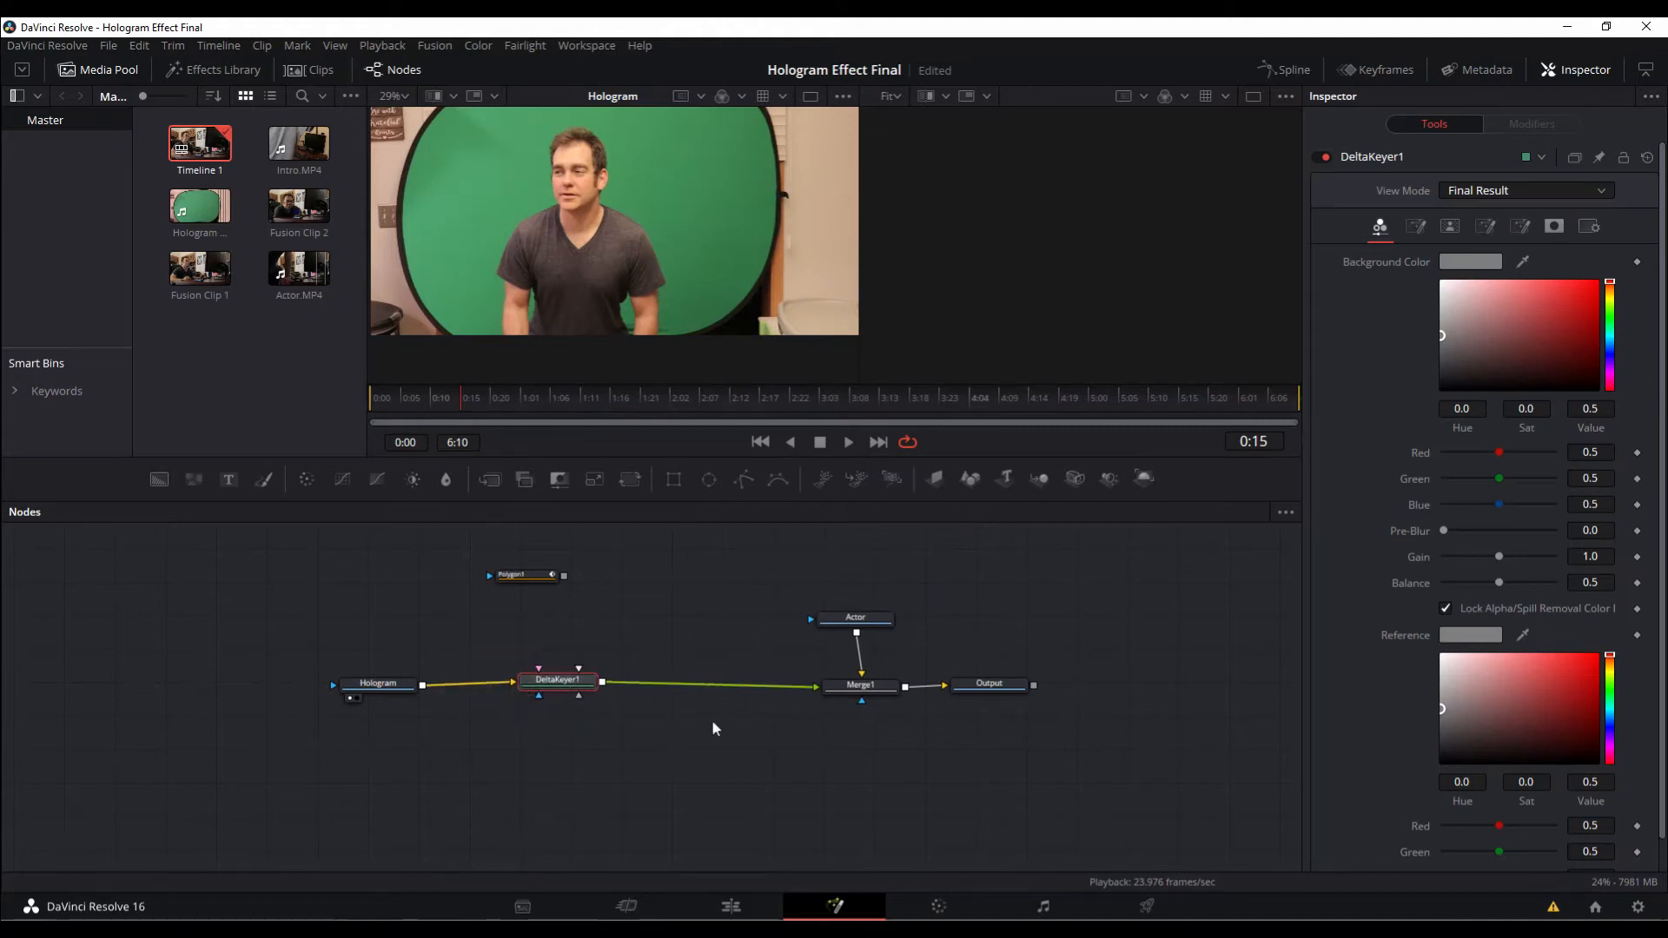
Insert a Clean Plate node directly after the Hologram node
left_click(372, 685)
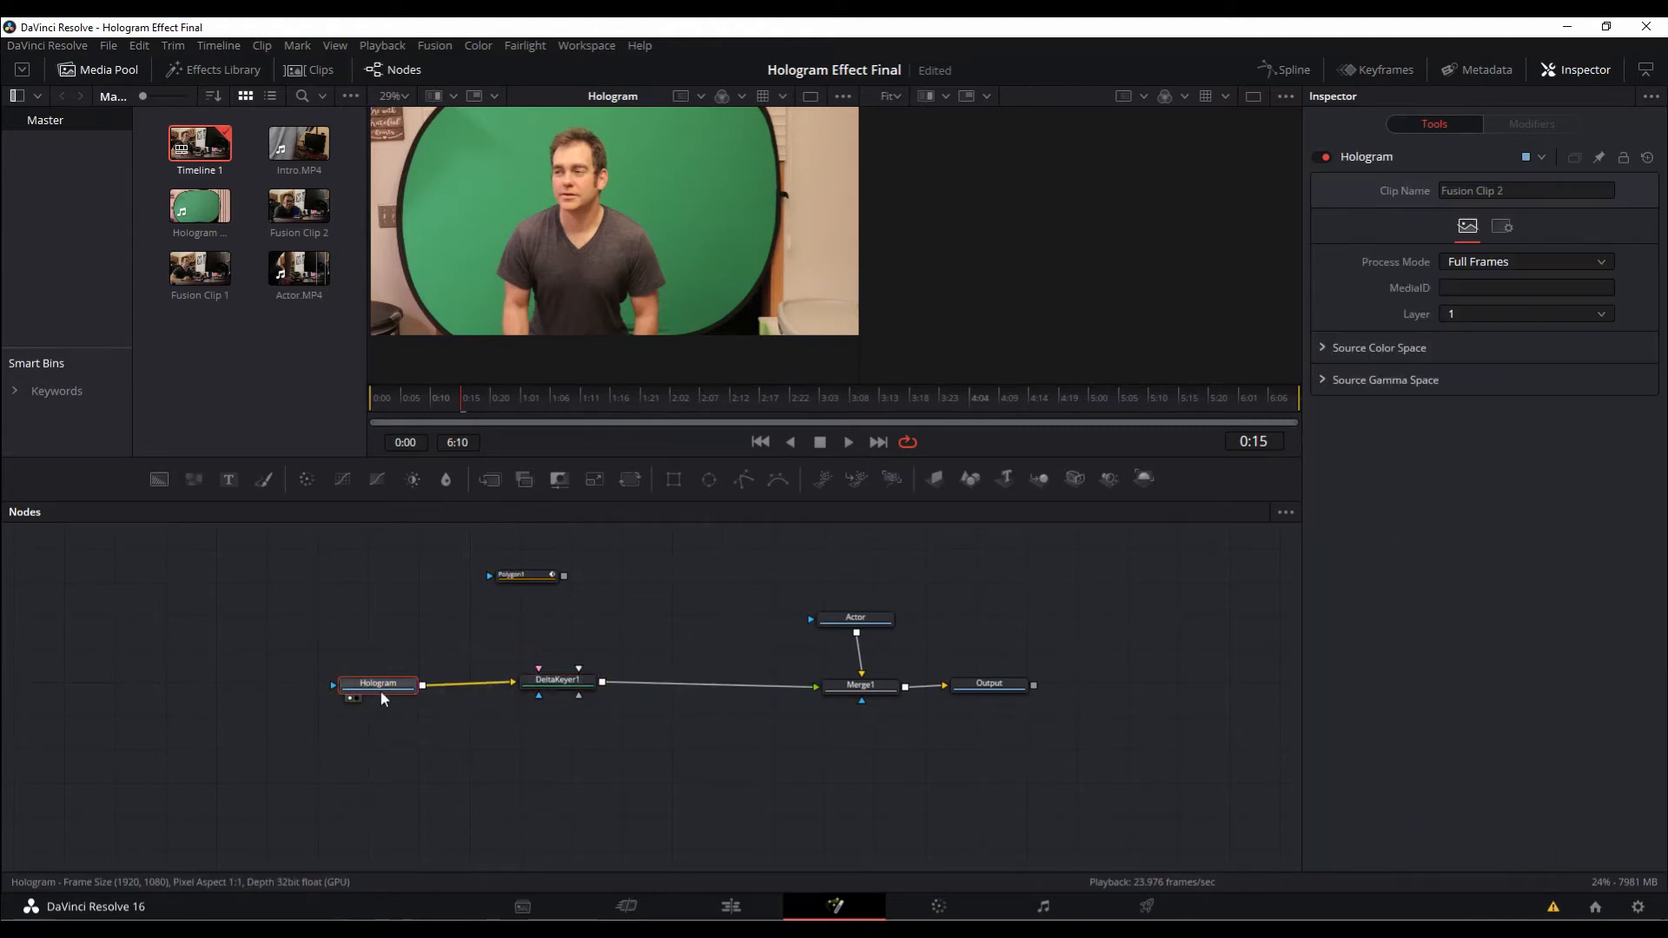
left_click(385, 686)
key("shift+space")
type("Delta Keyer")
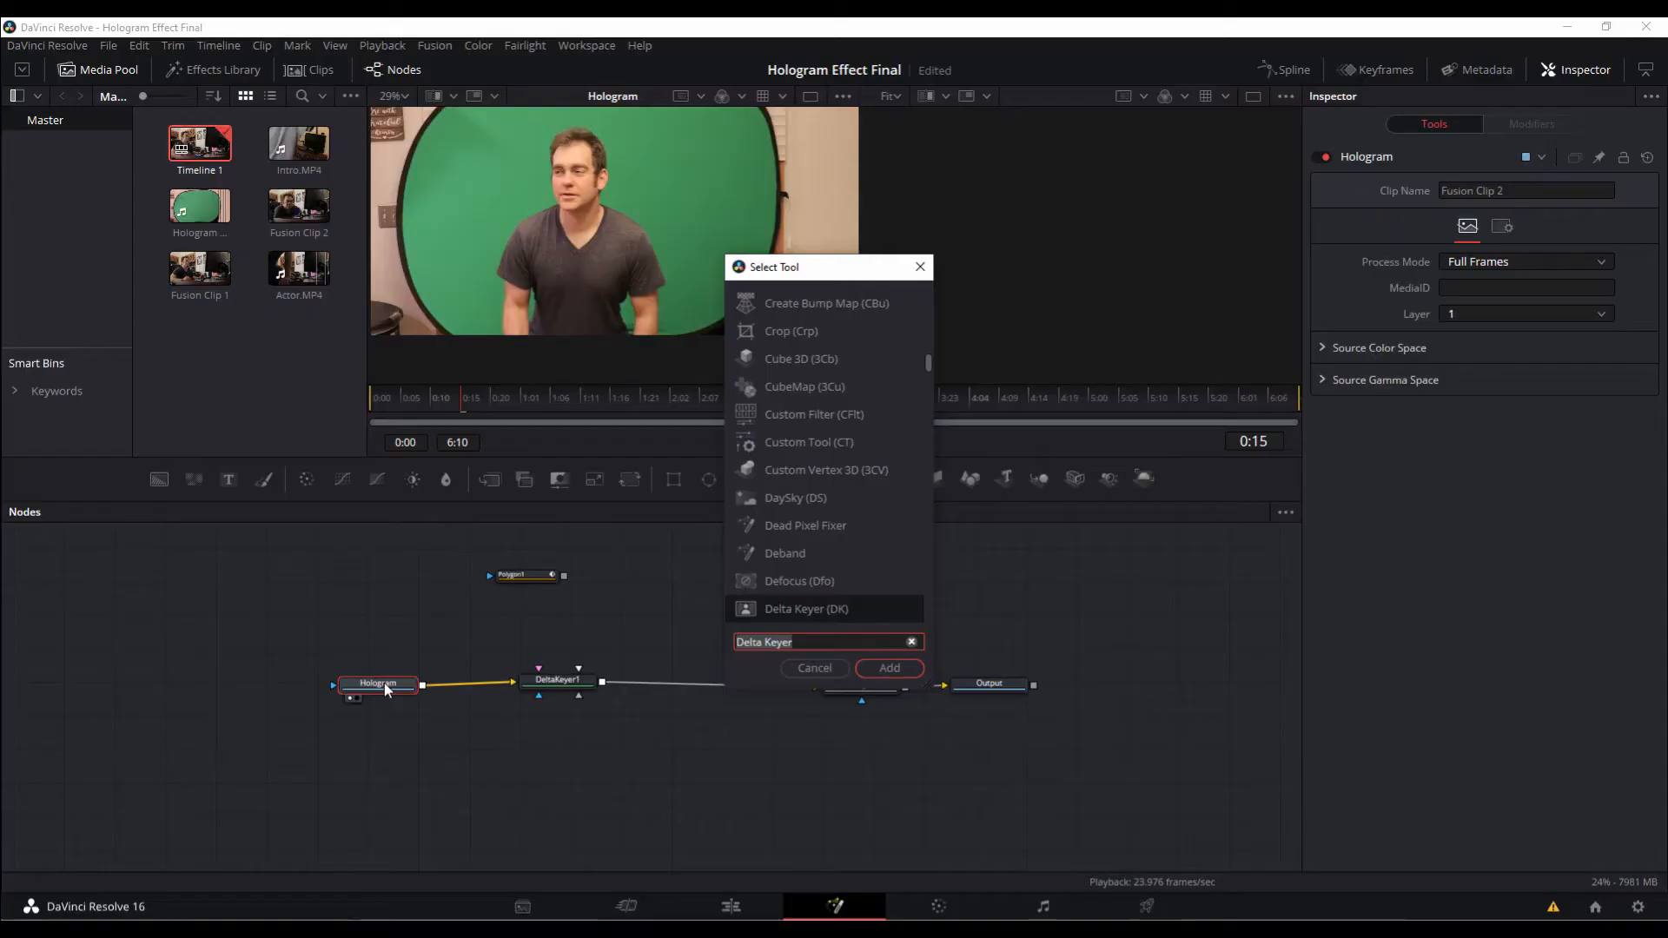
type("cle")
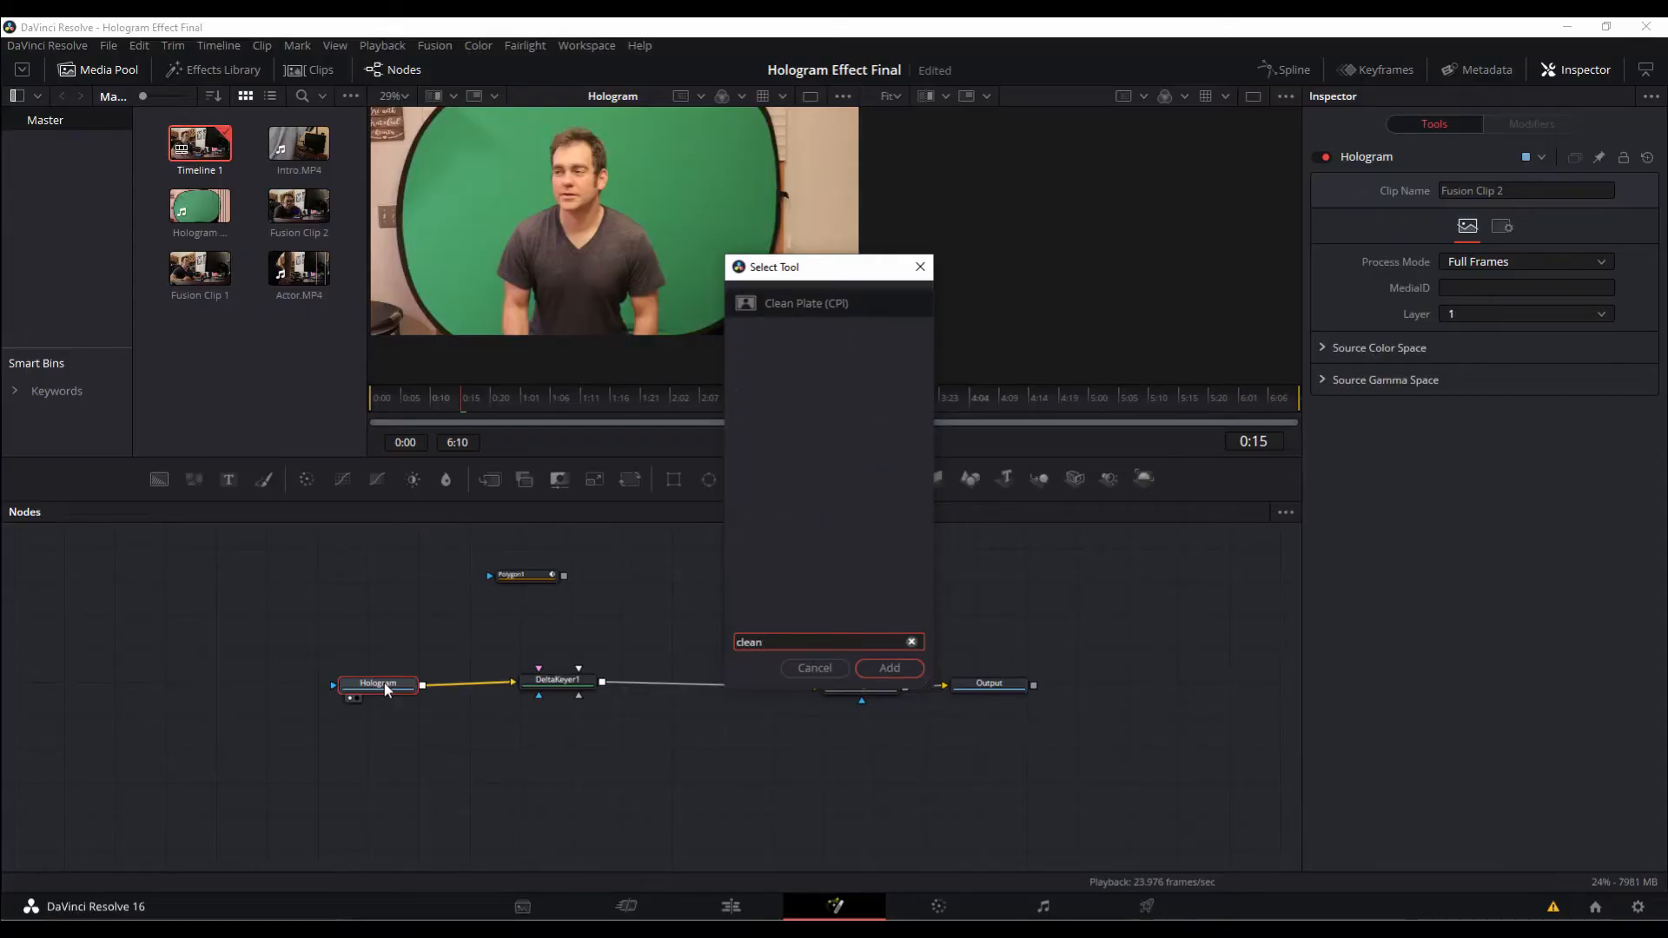
type("an")
left_click(889, 668)
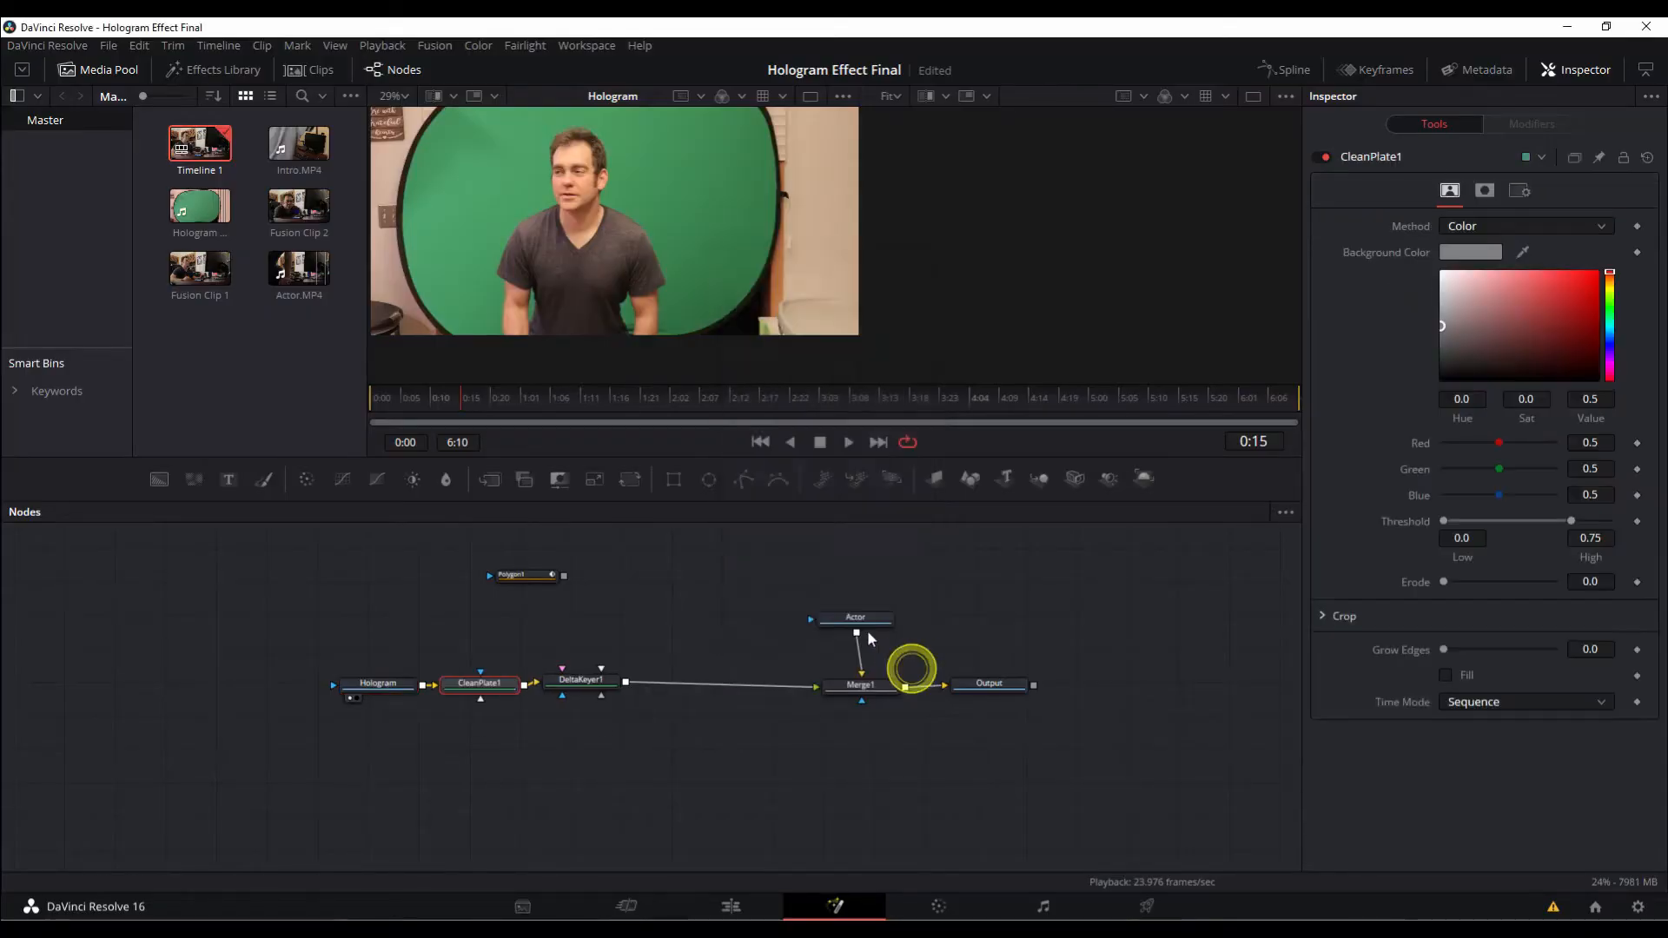
Move CleanPlate1 below DeltaKeyer1 as a separate branch from Hologram, and connect Hologram's output directly to DeltaKeyer1
left_click_drag(398, 685, 346, 683)
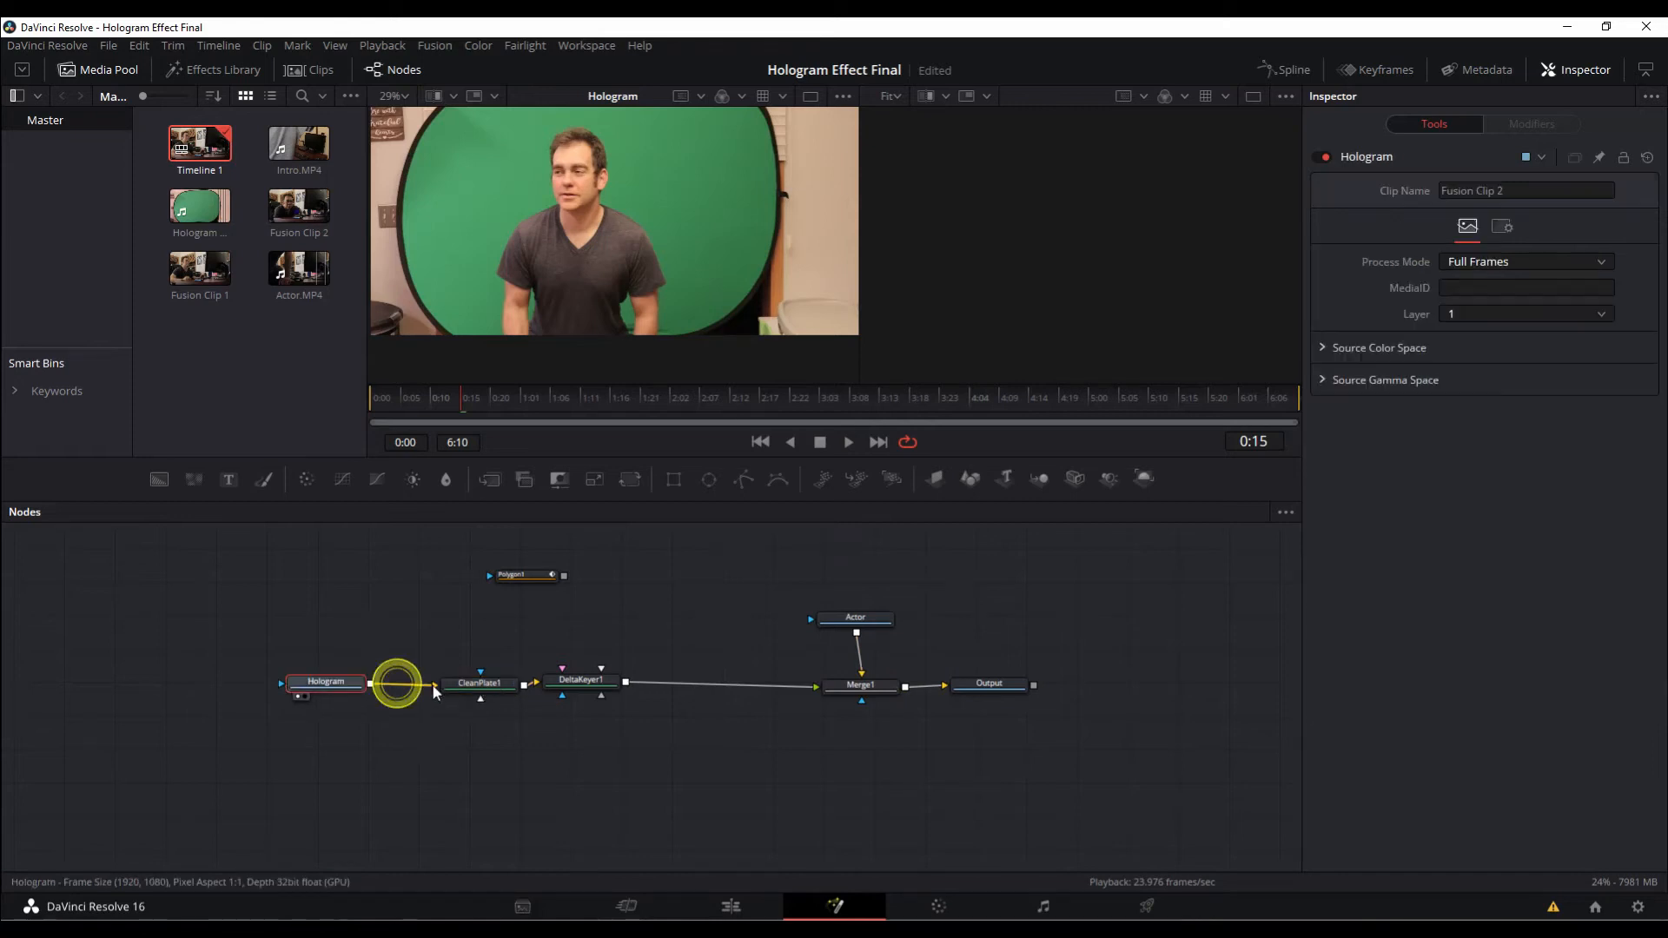
left_click_drag(485, 686, 489, 763)
left_click(511, 682)
left_click_drag(370, 683, 564, 682)
left_click_drag(493, 757, 595, 756)
left_click_drag(334, 686, 434, 686)
left_click_drag(582, 756, 580, 776)
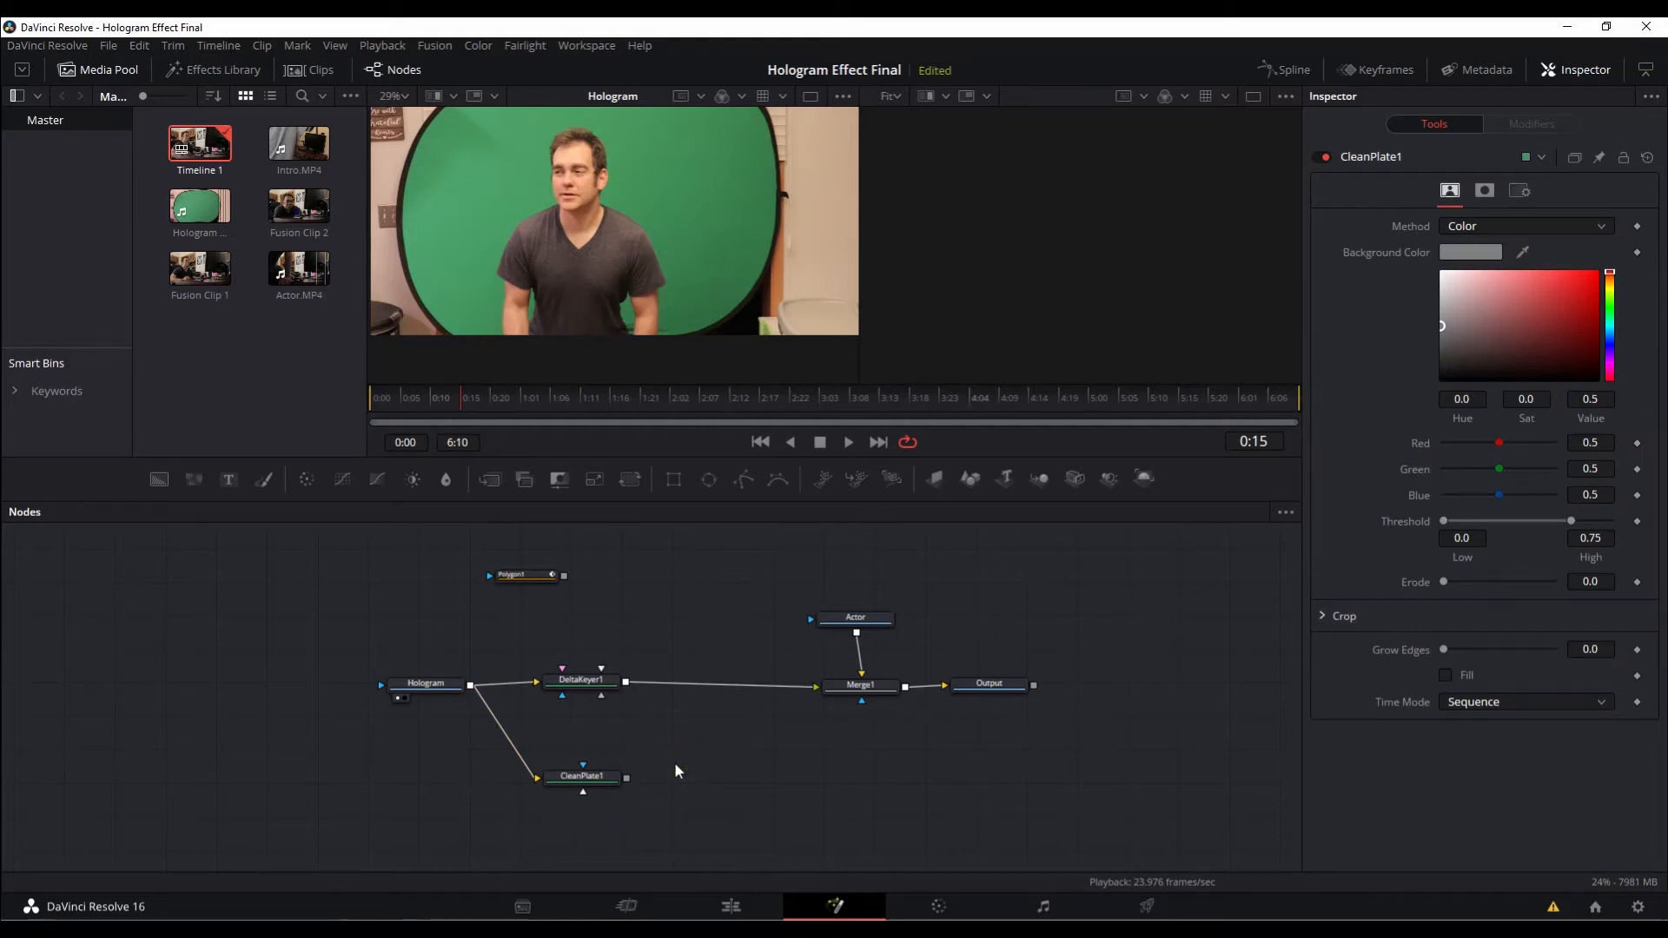
left_click(601, 775)
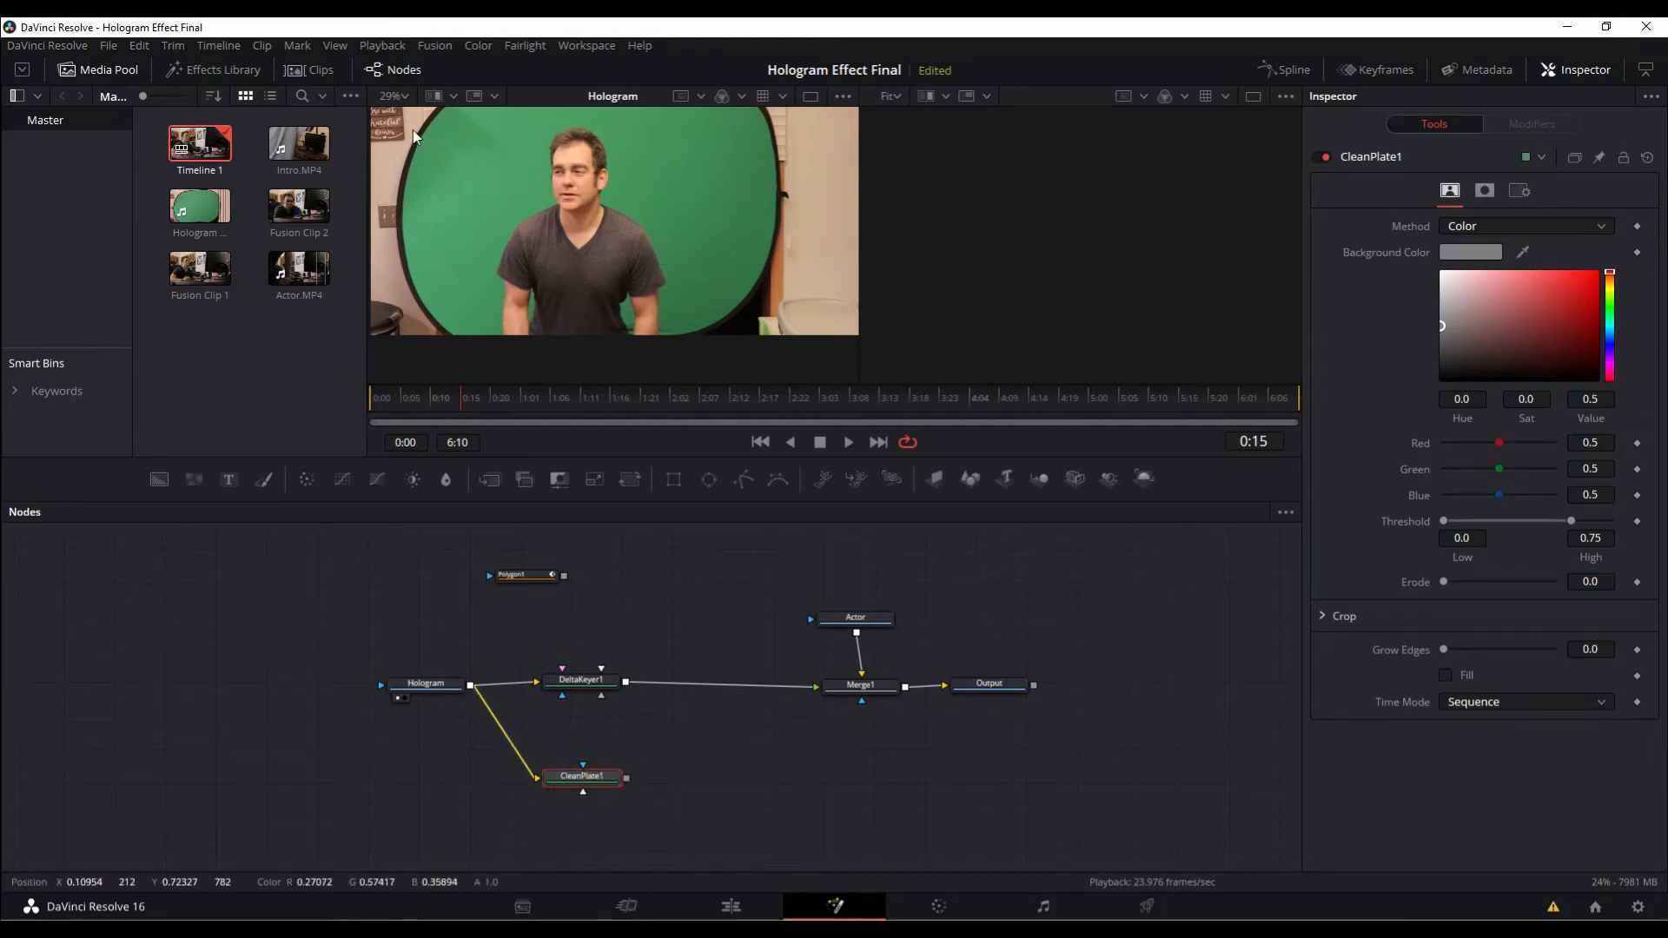
left_click_drag(755, 254, 764, 304)
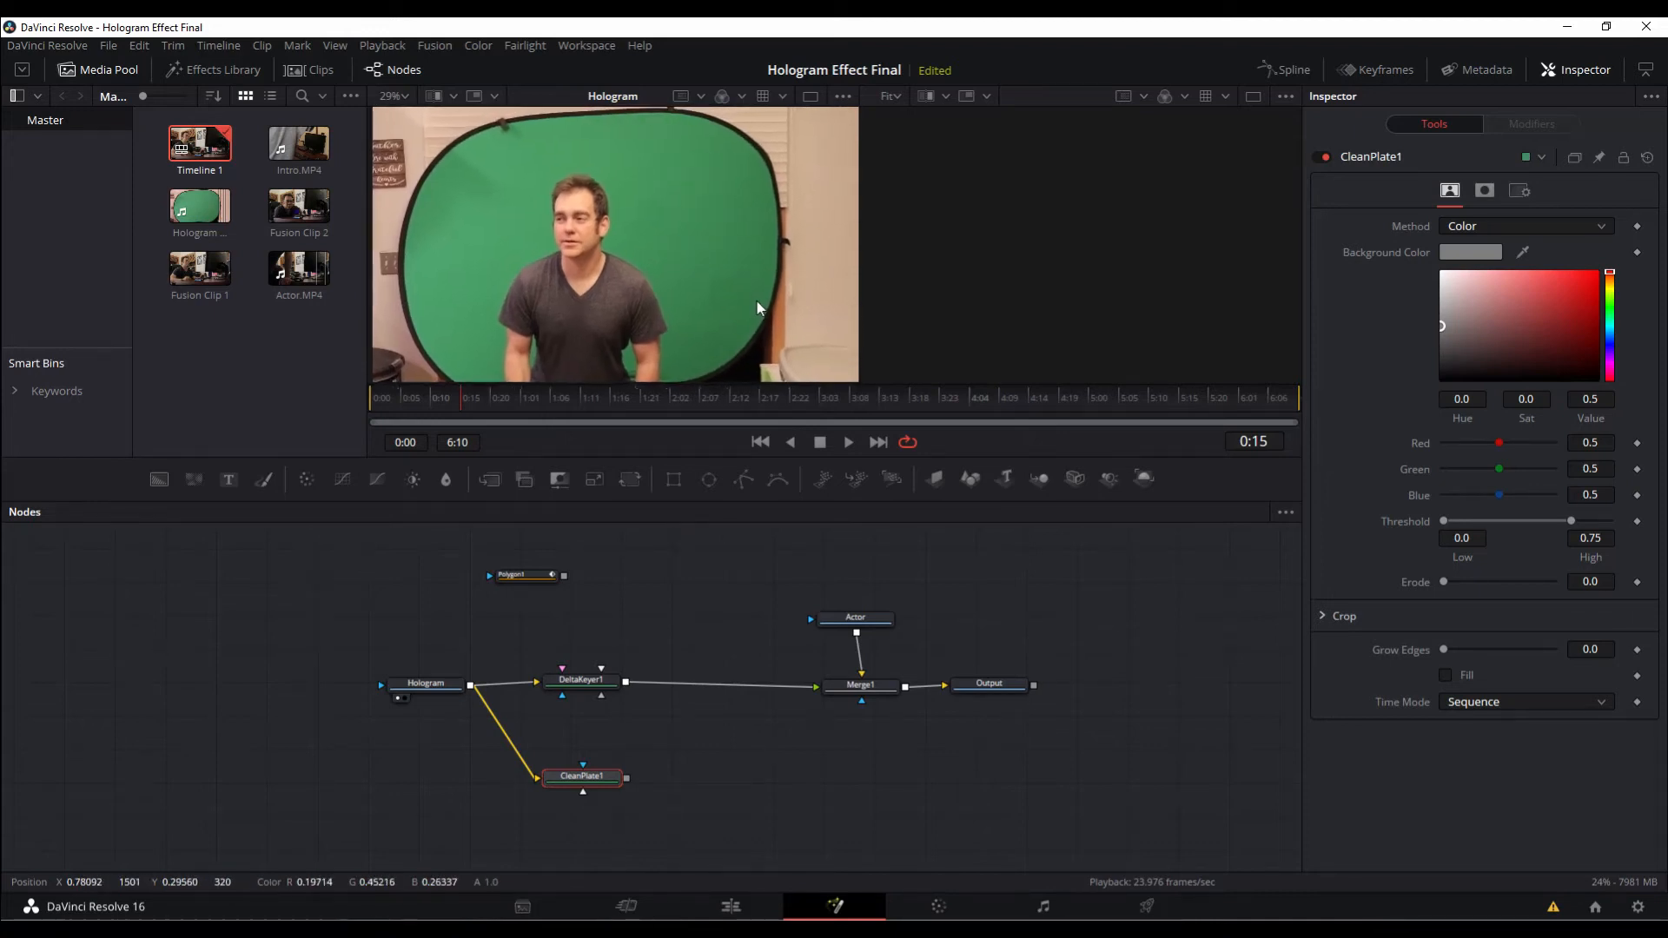
left_click(576, 778)
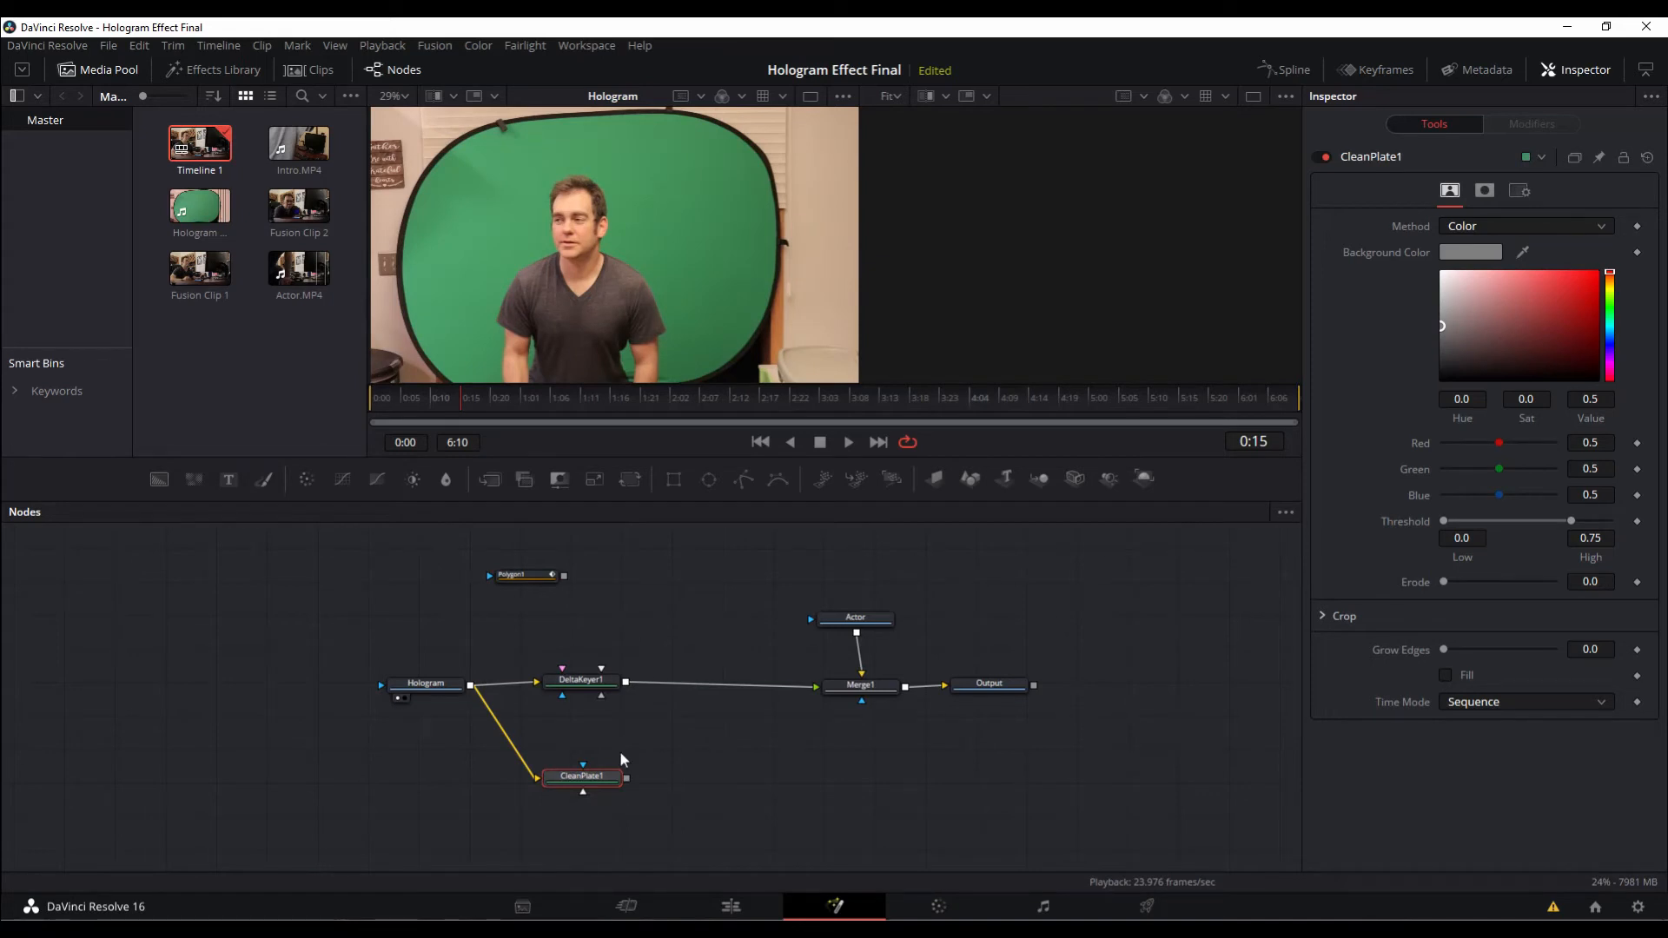
left_click(528, 575)
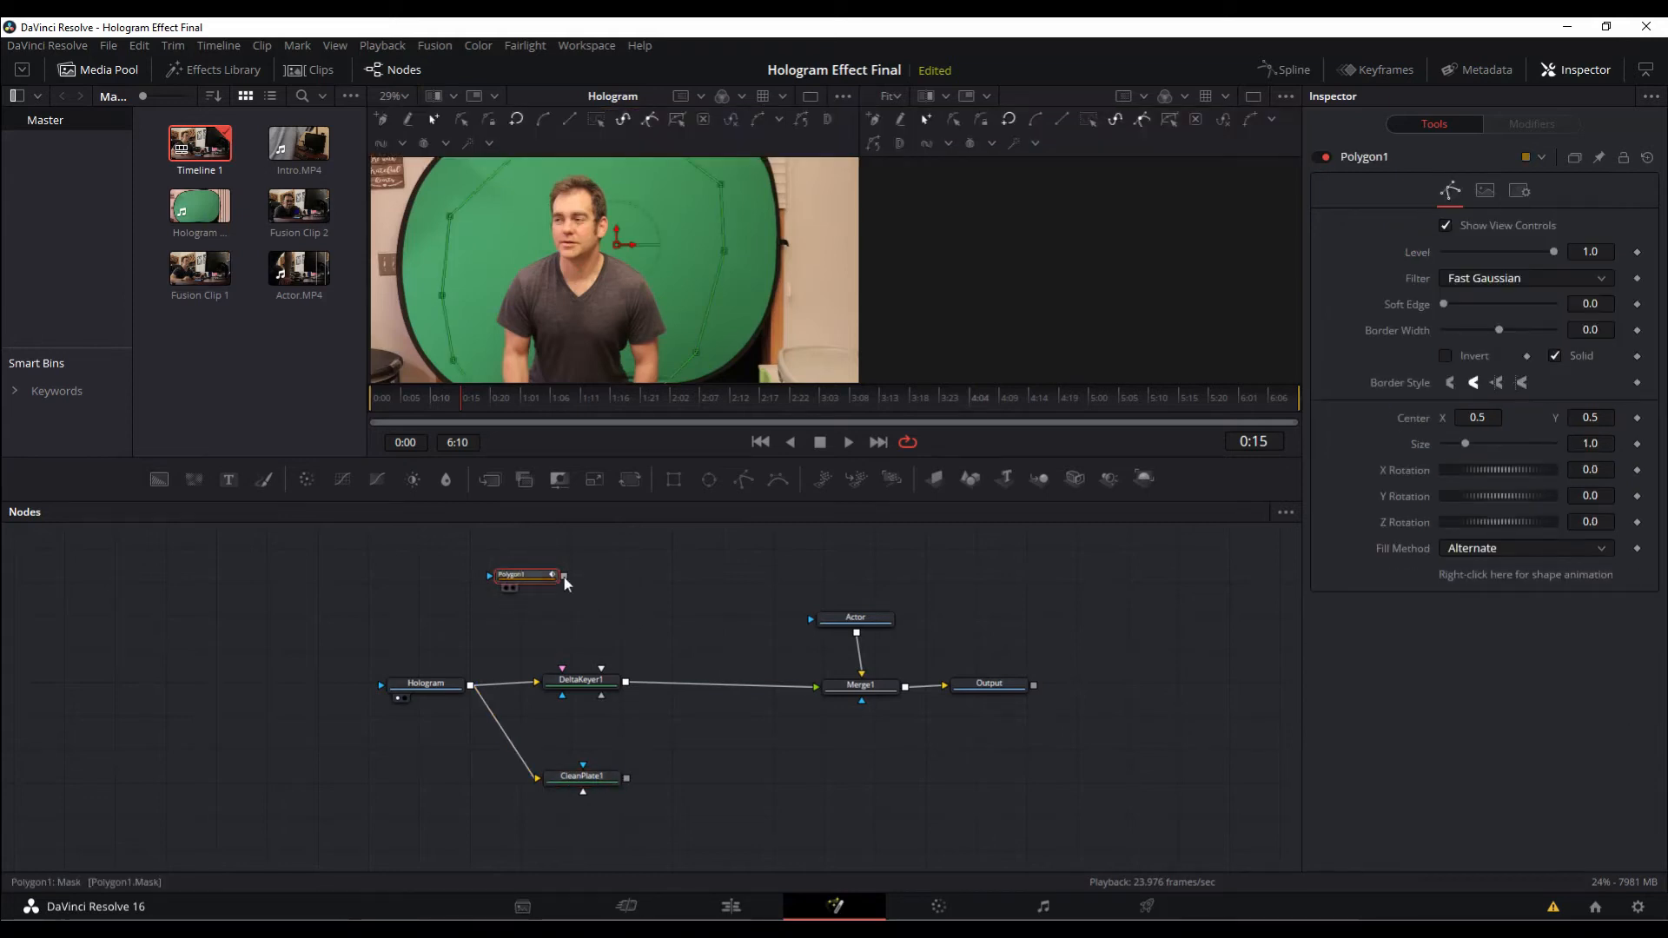
left_click_drag(567, 582, 602, 685)
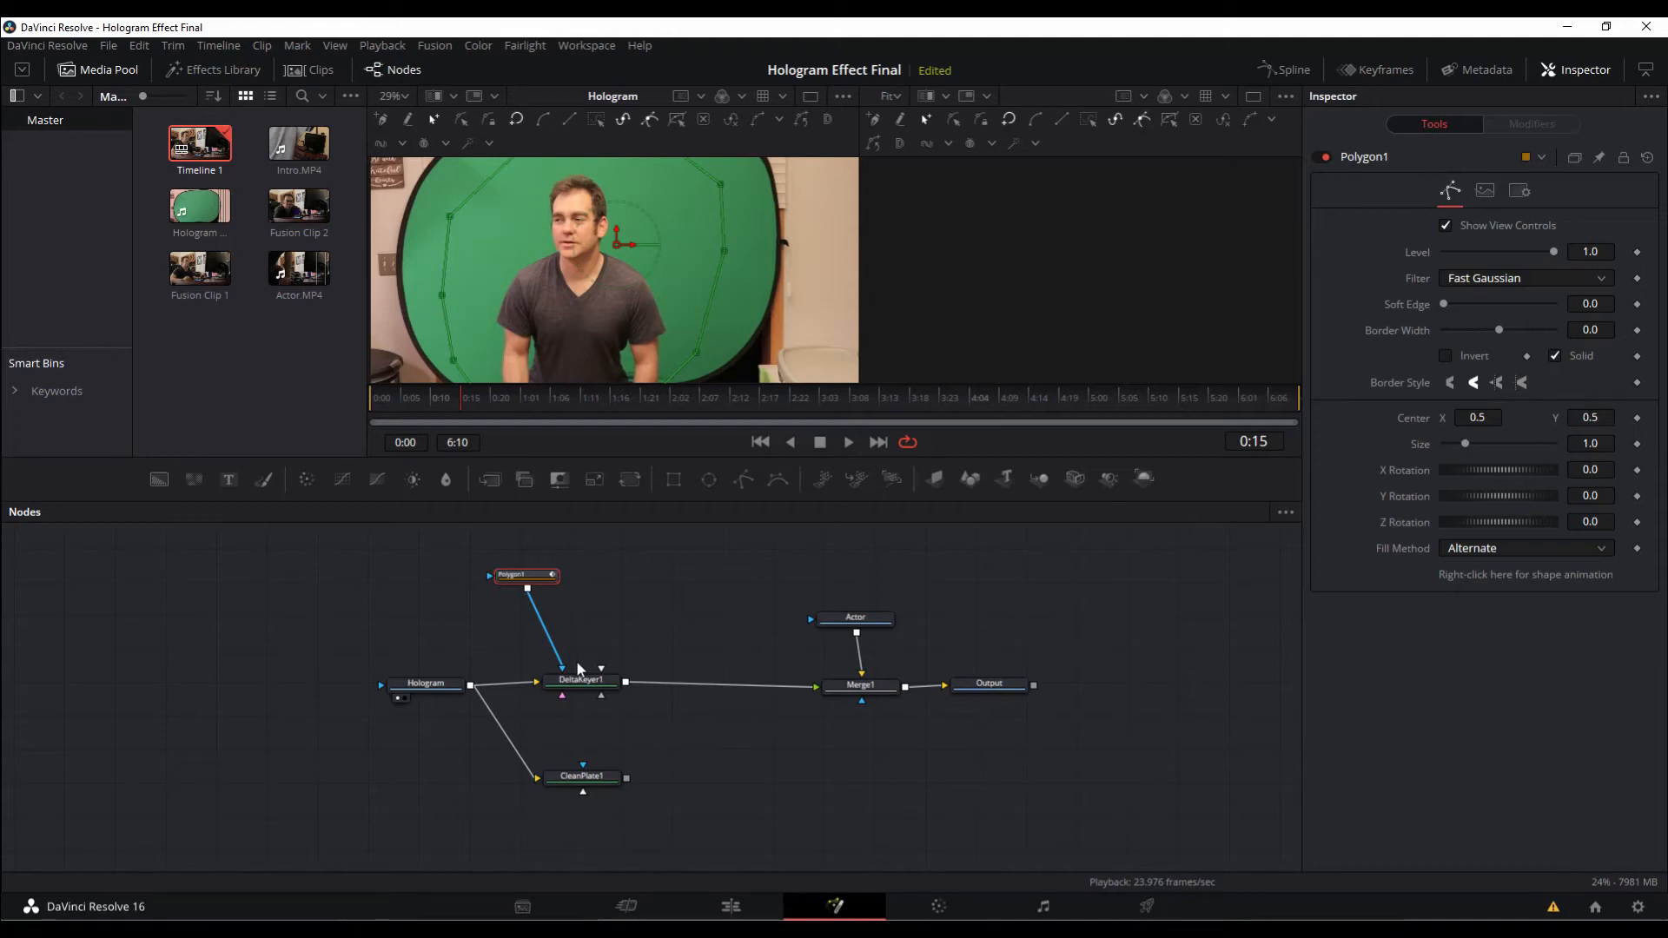
left_click(544, 623)
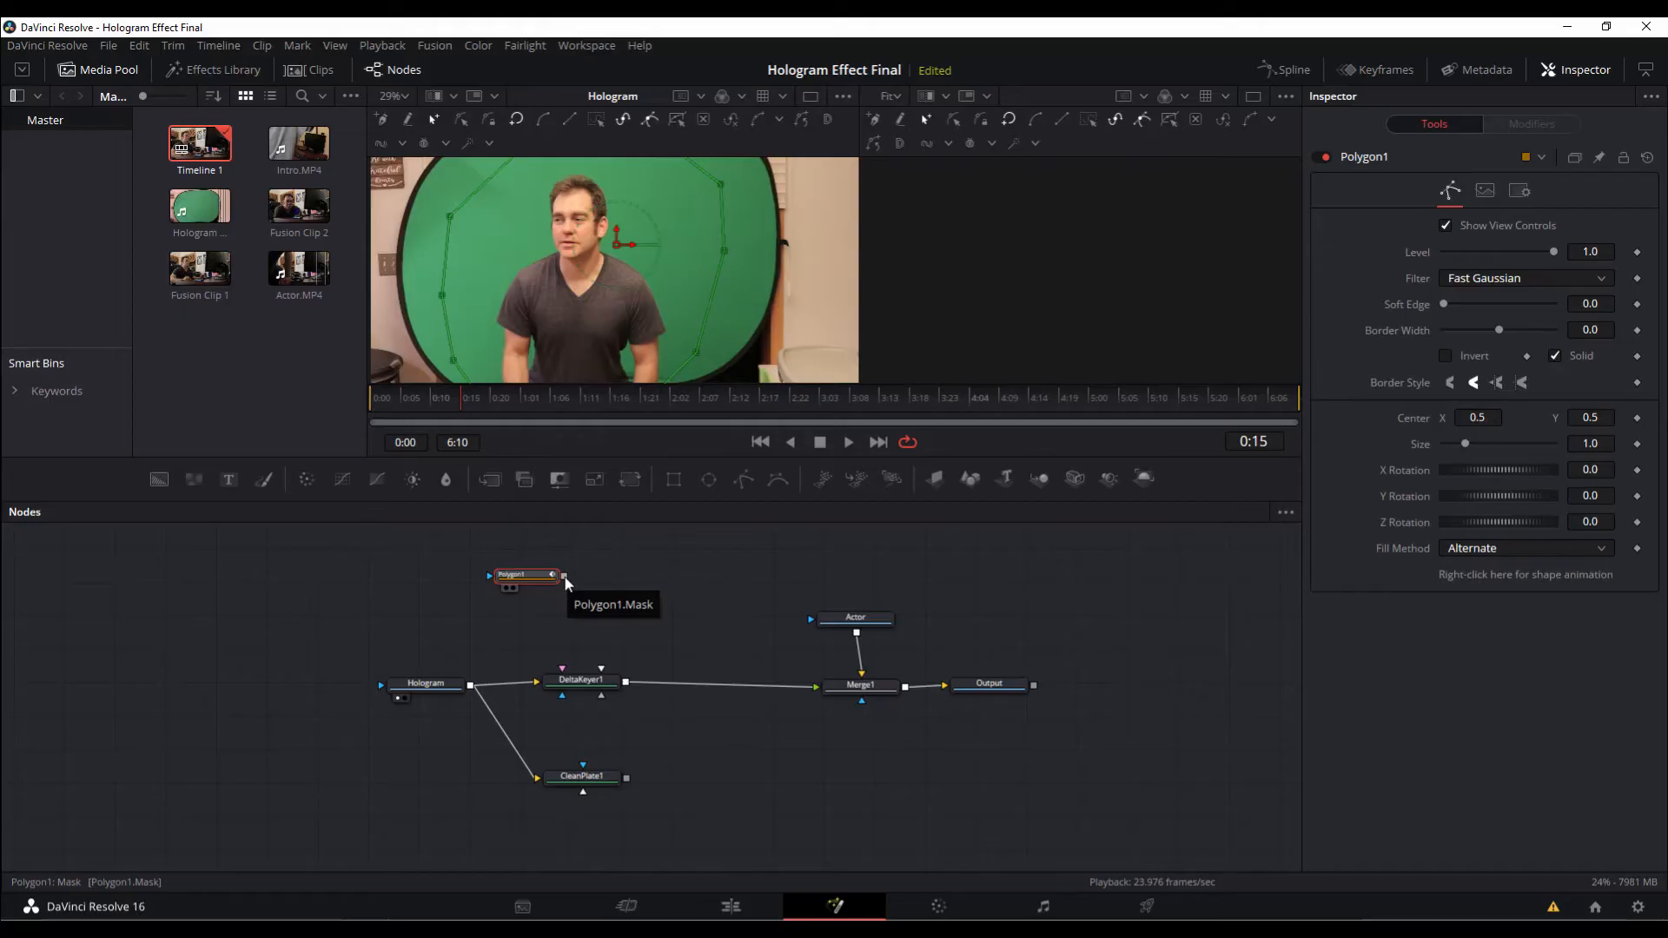
Connect the Polygon1 output to the GarbageMatte input of DeltaKeyer1
left_click_drag(589, 619, 583, 686)
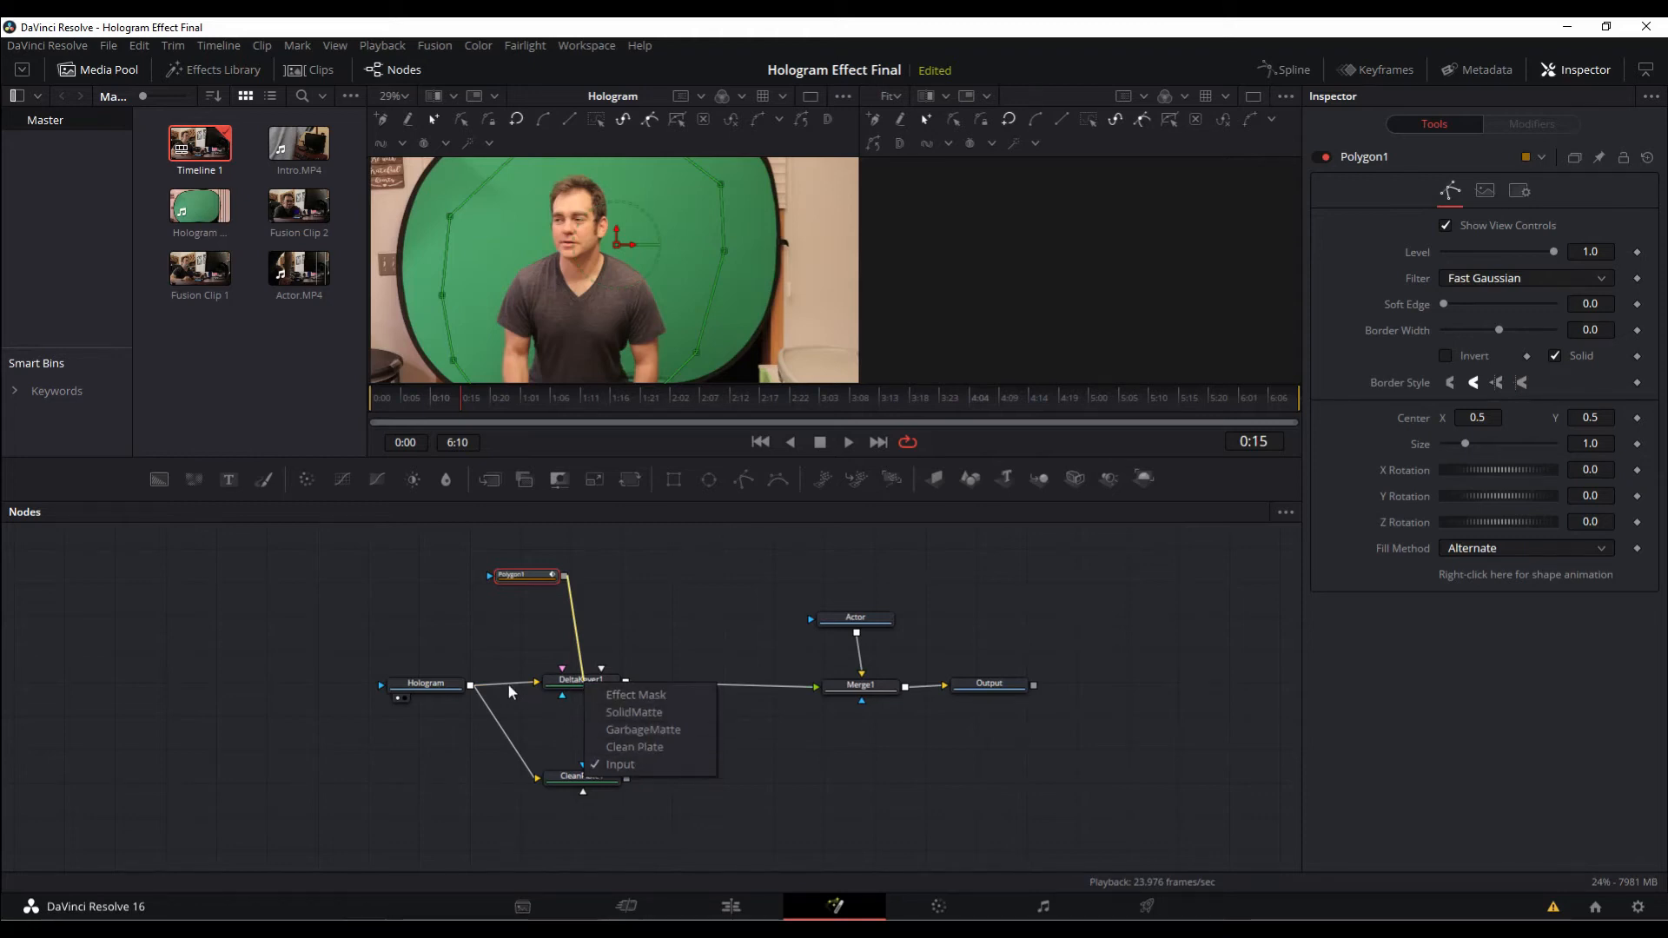
left_click(684, 730)
Connect CleanPlate1's output to the Clean Plate input of DeltaKeyer1
left_click_drag(622, 770, 618, 792)
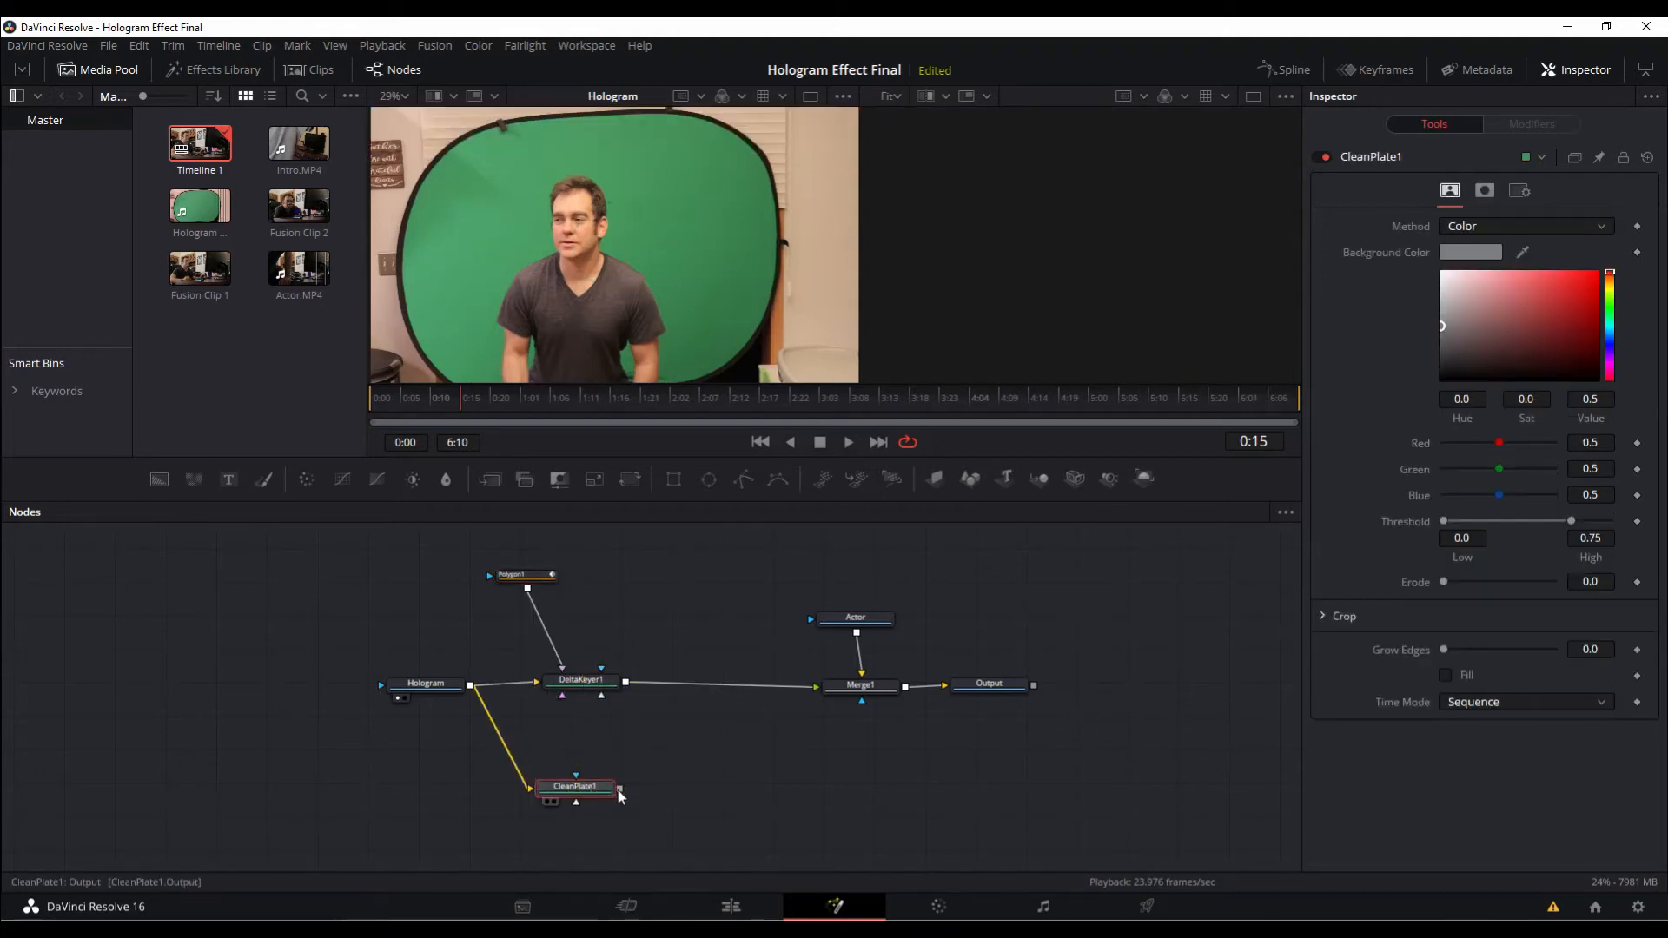
left_click_drag(620, 787, 598, 689)
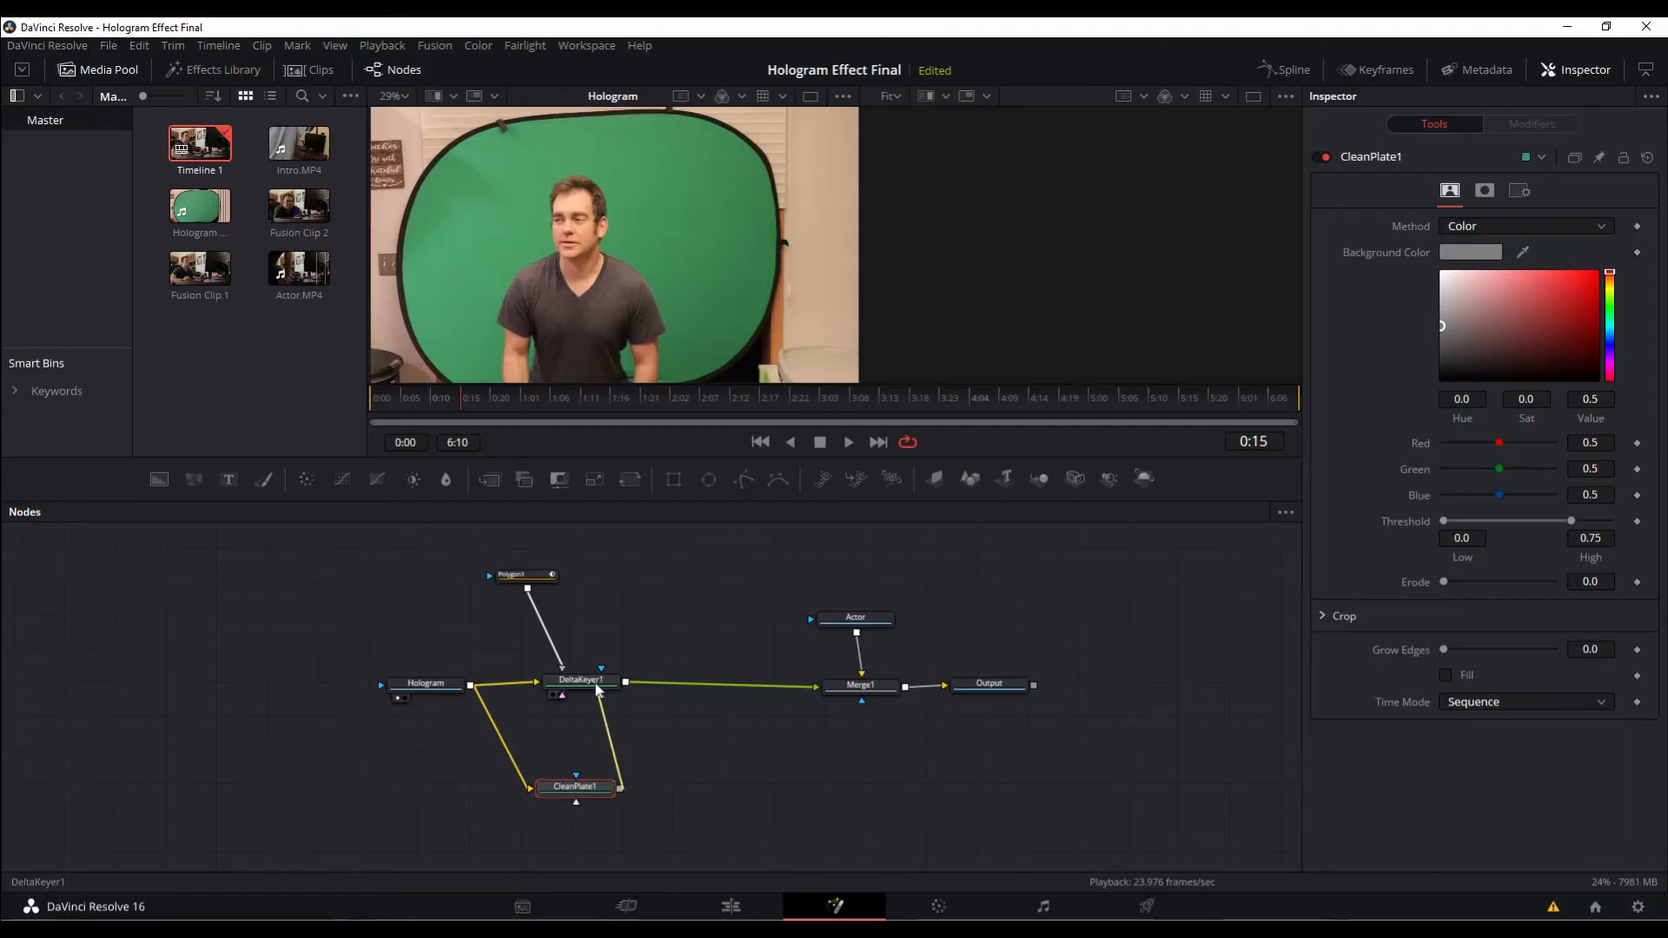
right_click(598, 689)
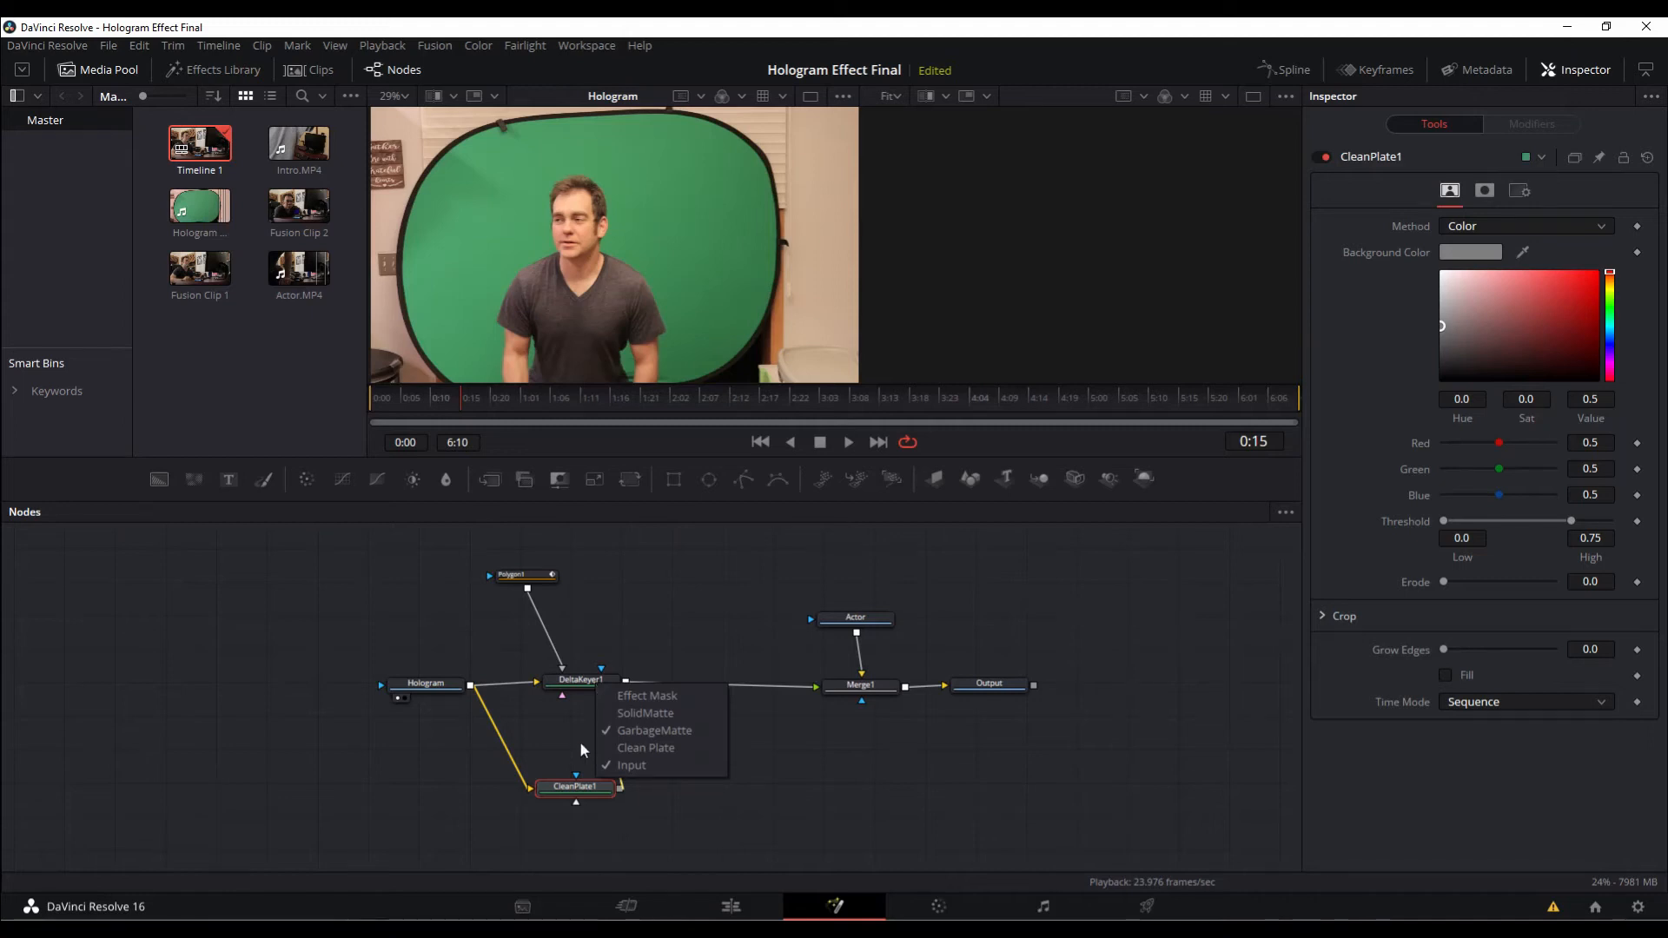
left_click(695, 755)
Show CleanPlate1 in the second viewer and sample the green screen as its Background Color
left_click(592, 786)
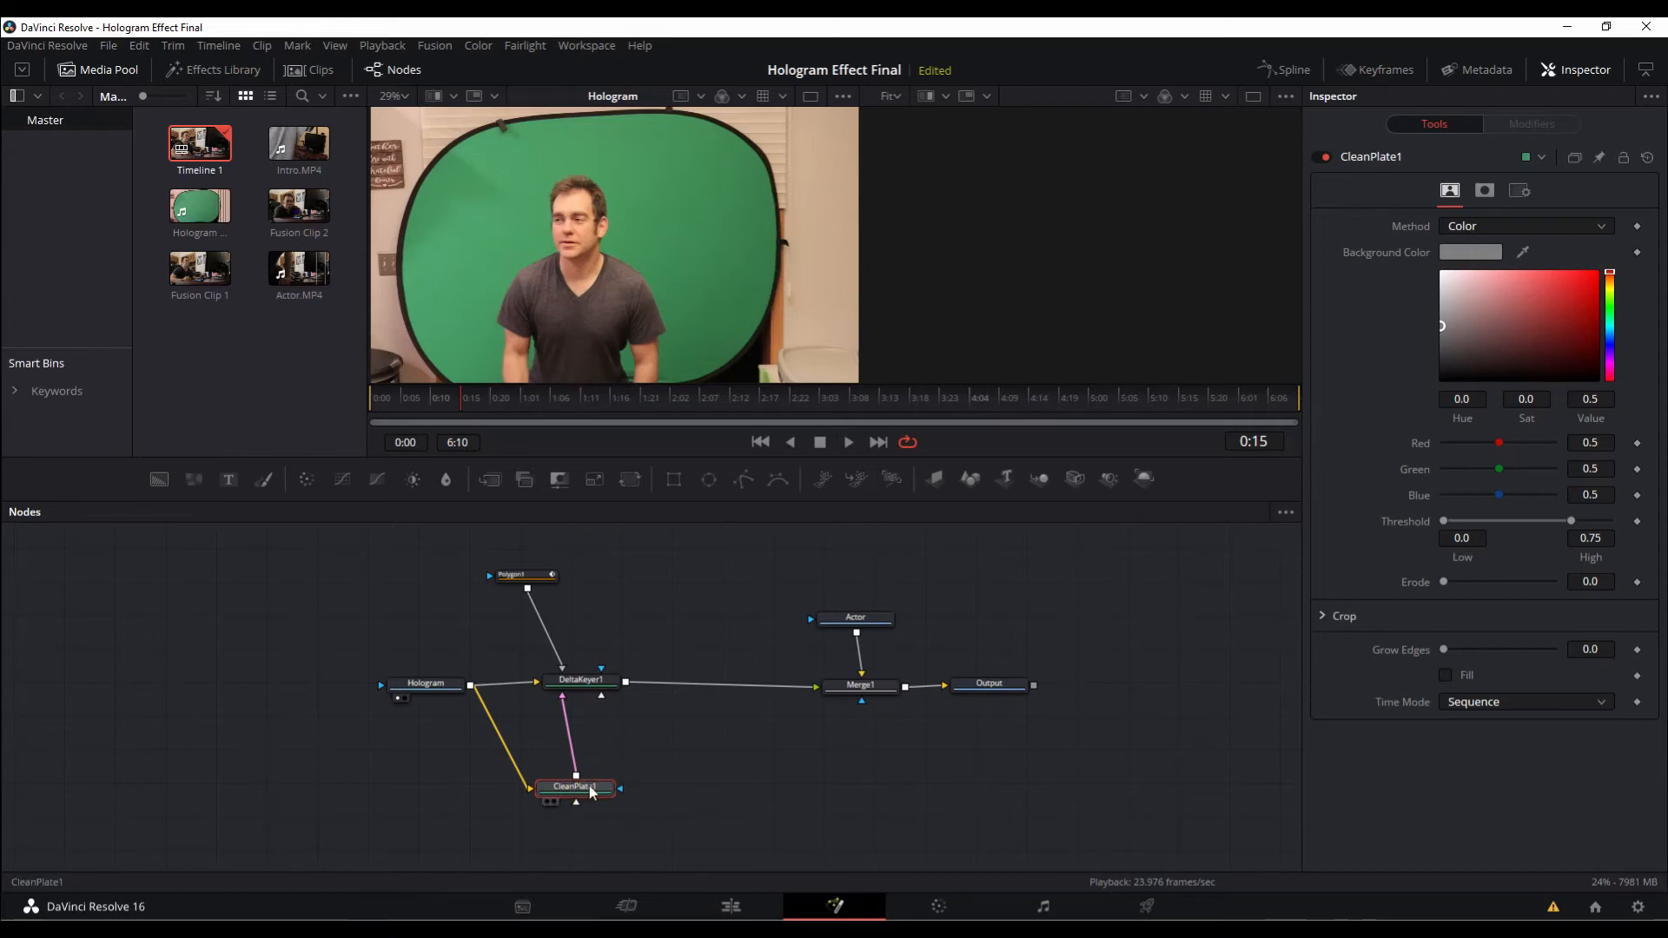
left_click(592, 792)
key("2")
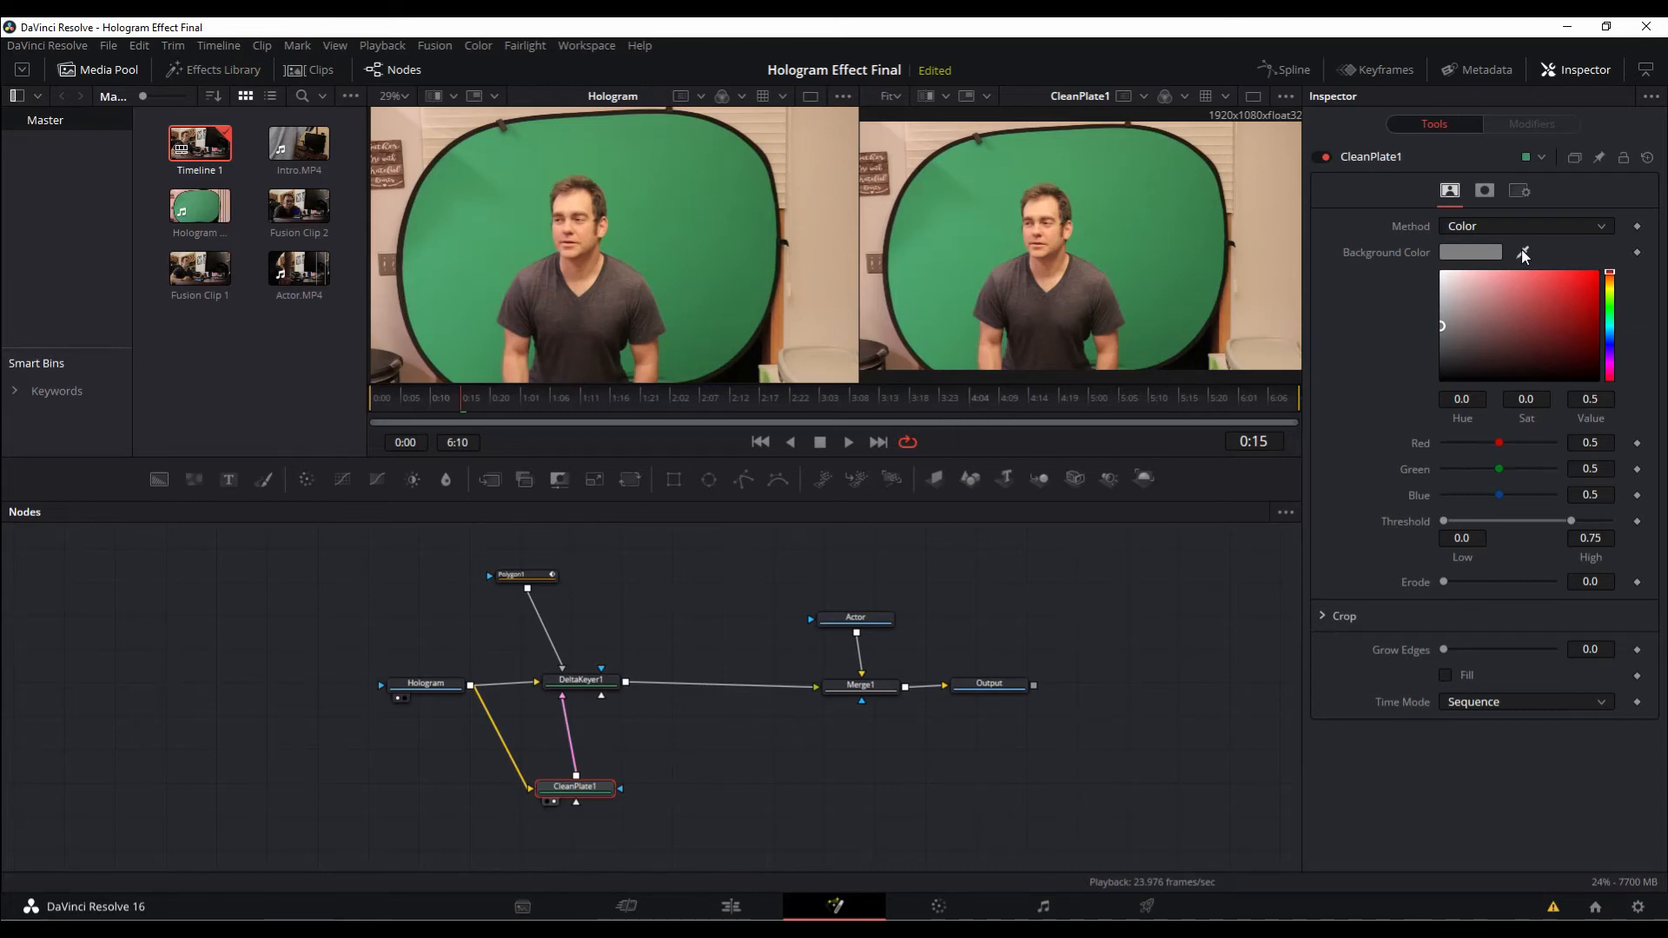
left_click_drag(1522, 252, 1145, 306)
left_click_drag(1139, 261, 1146, 222)
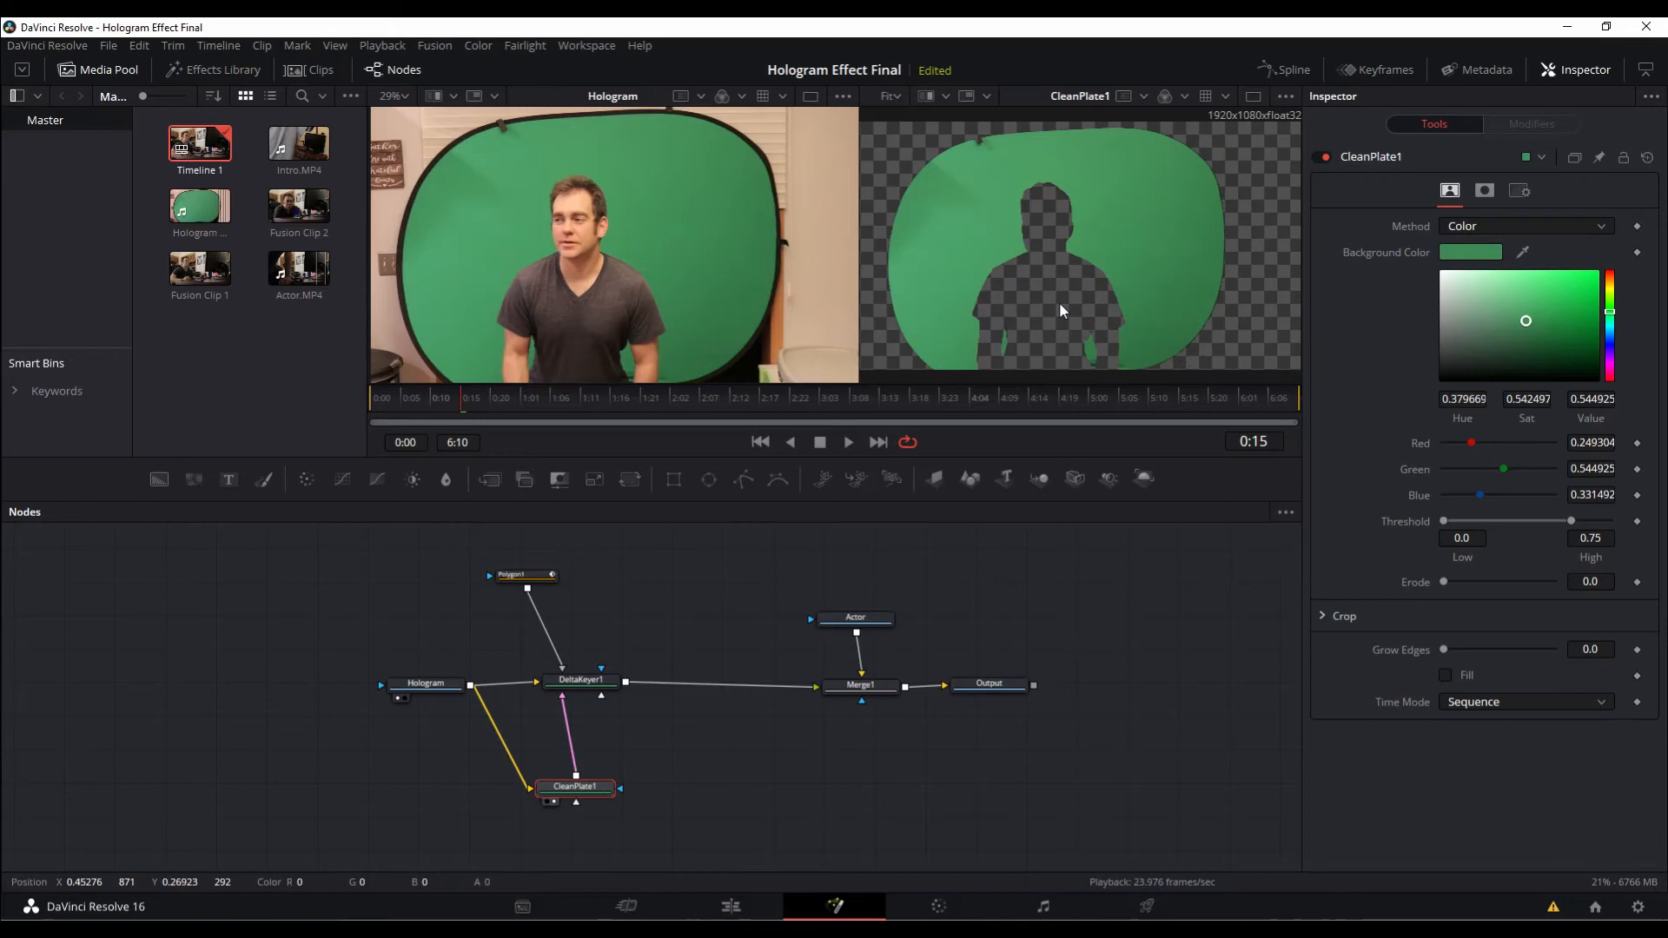
Check the clean plate's edges around the head and set CleanPlate1's Erode to about 0.00236
scroll(1059, 300, "up", 2)
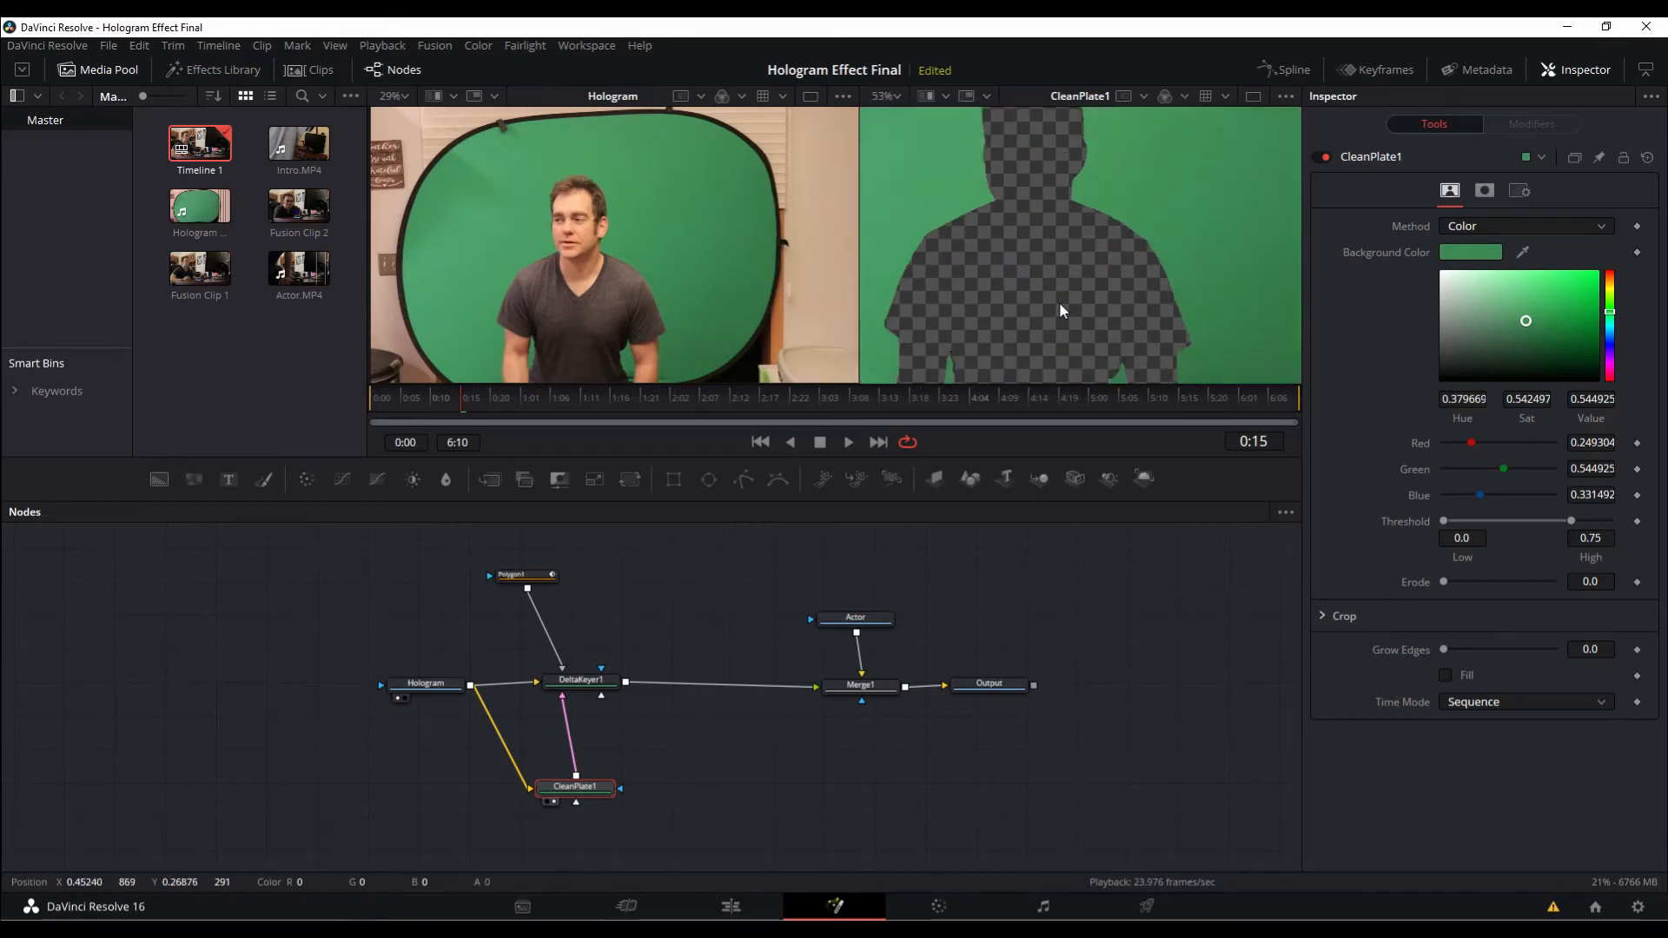
scroll(1059, 301, "up", 2)
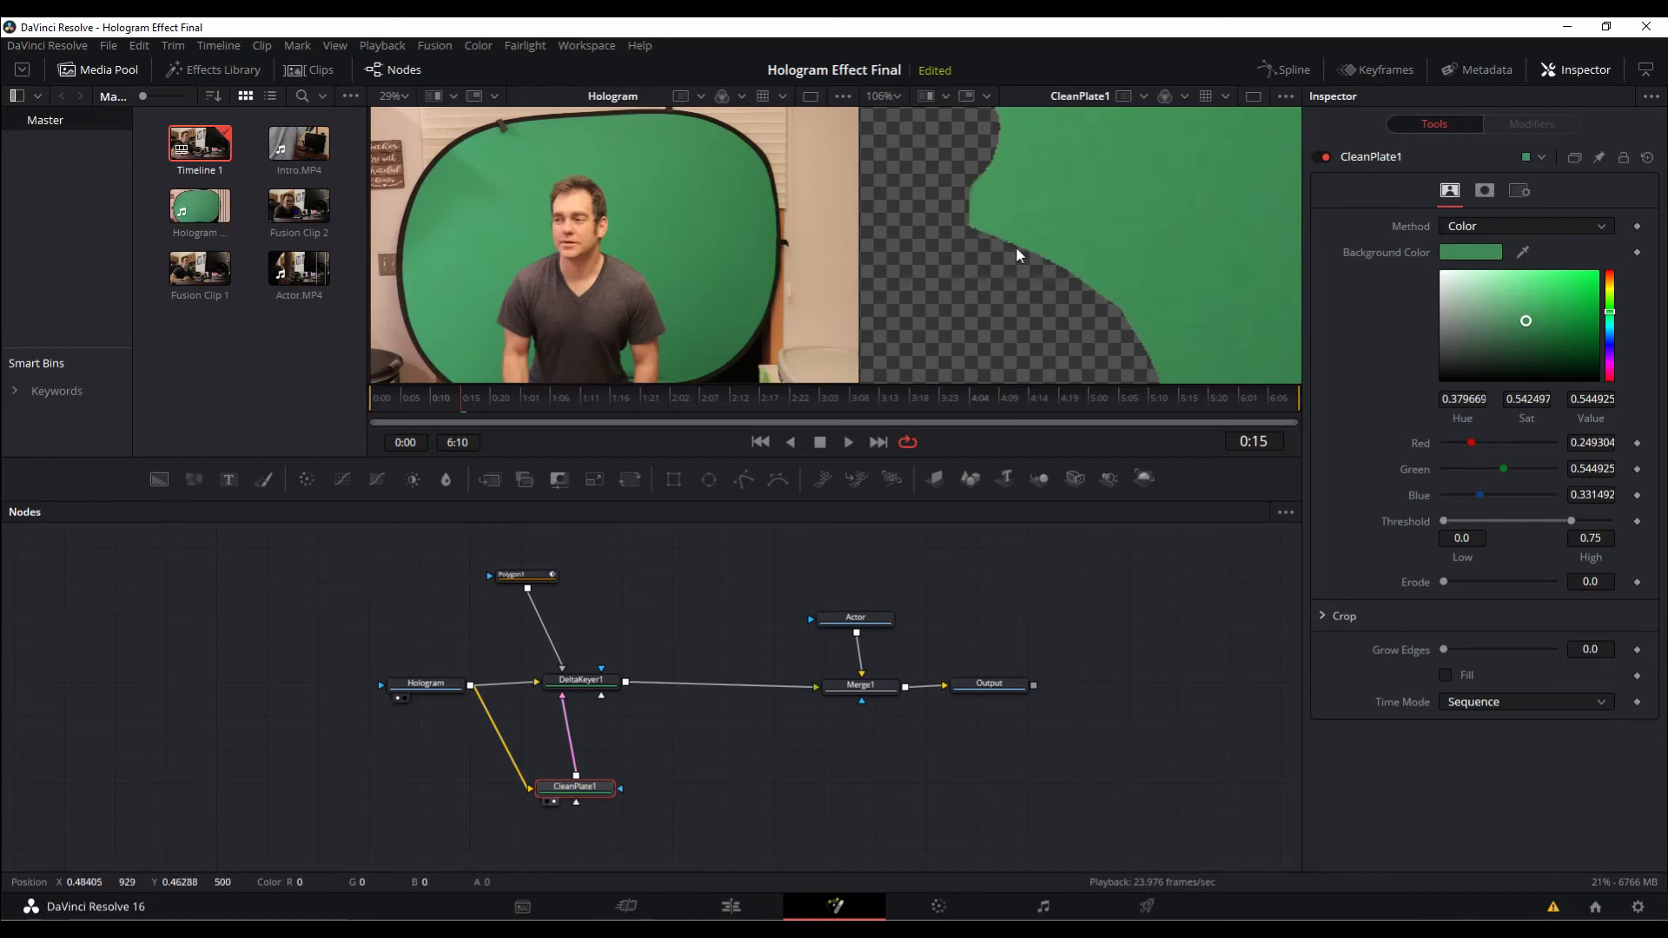
scroll(1050, 201, "down", 2)
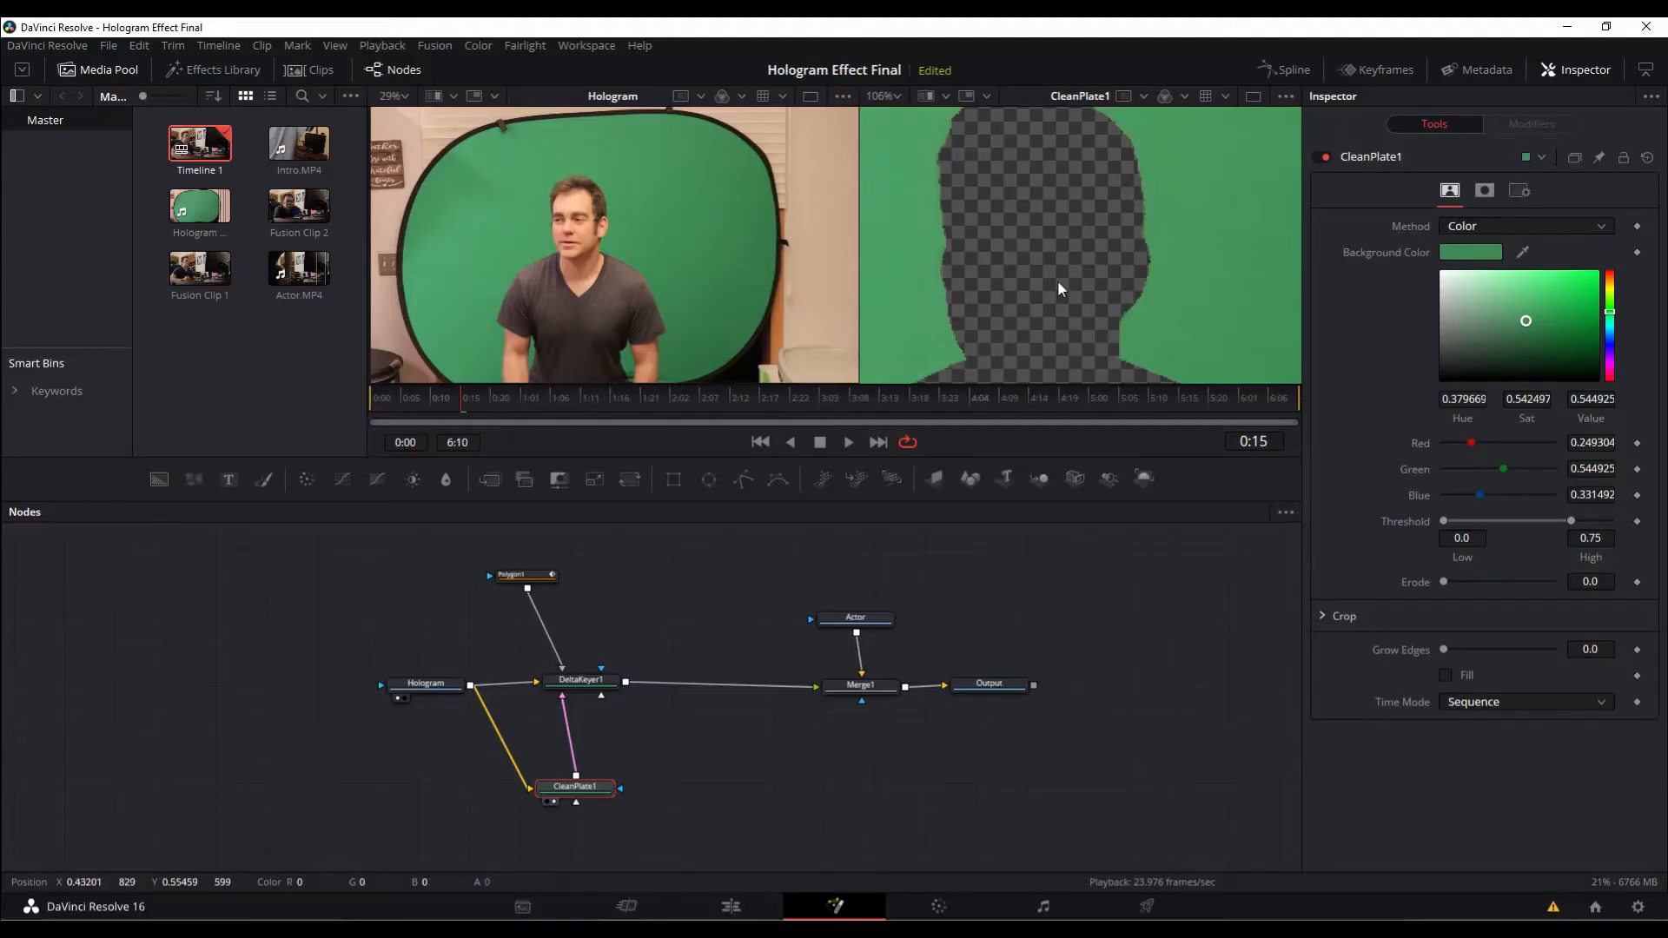
scroll(1051, 170, "up", 2)
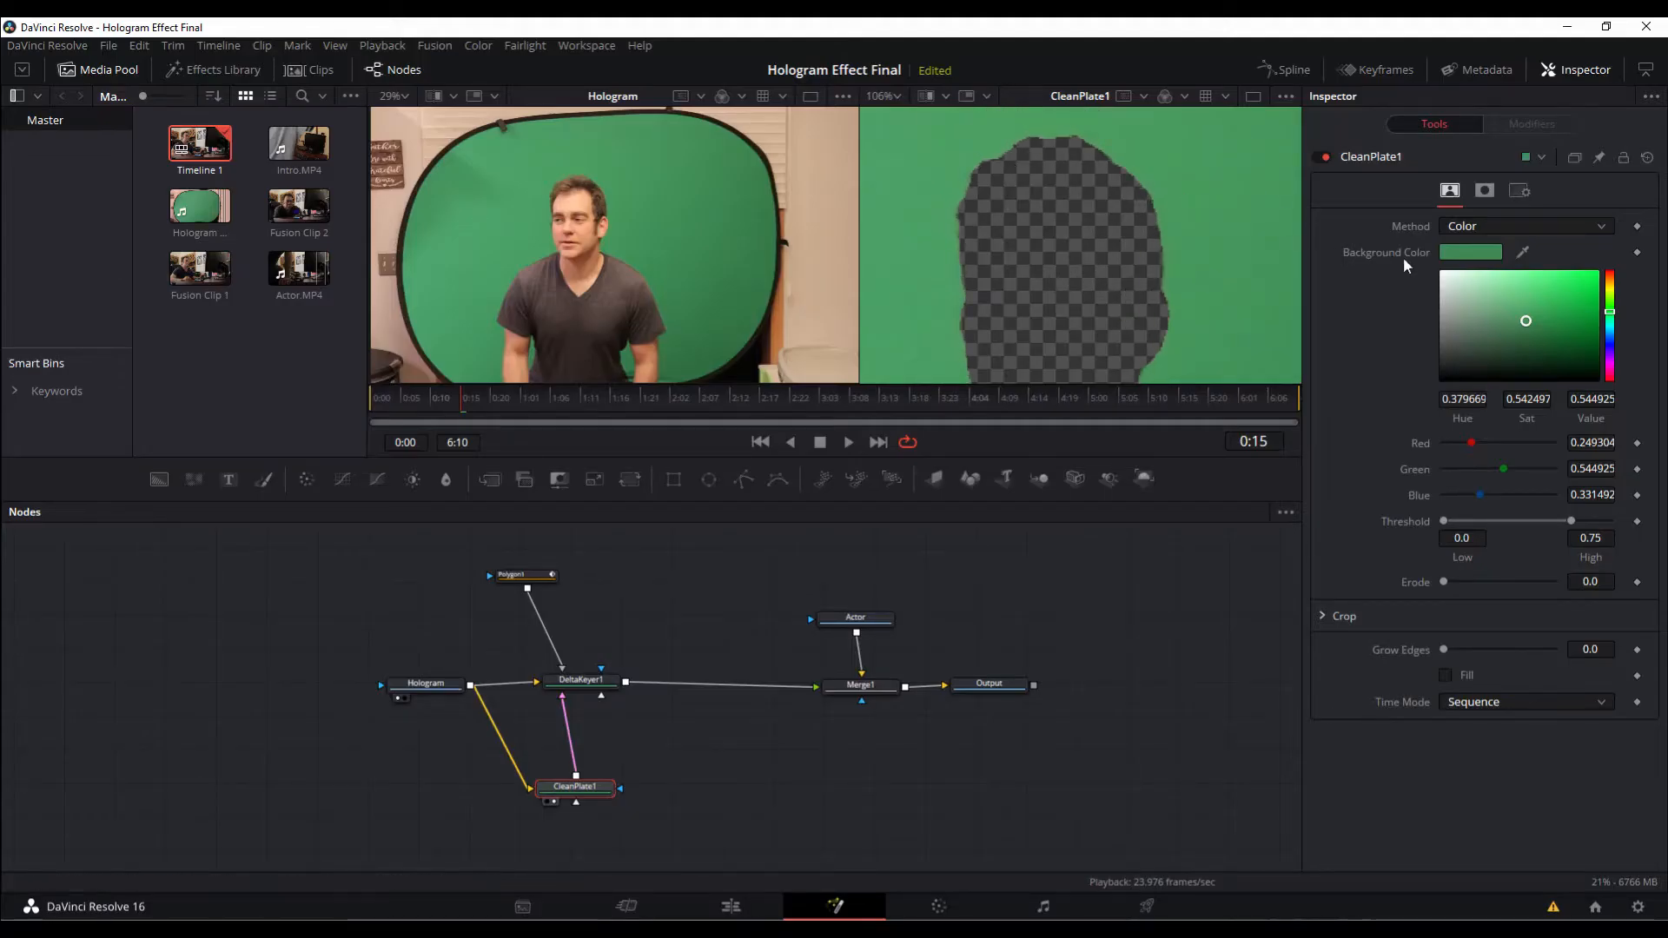
left_click(1525, 223)
left_click(1525, 225)
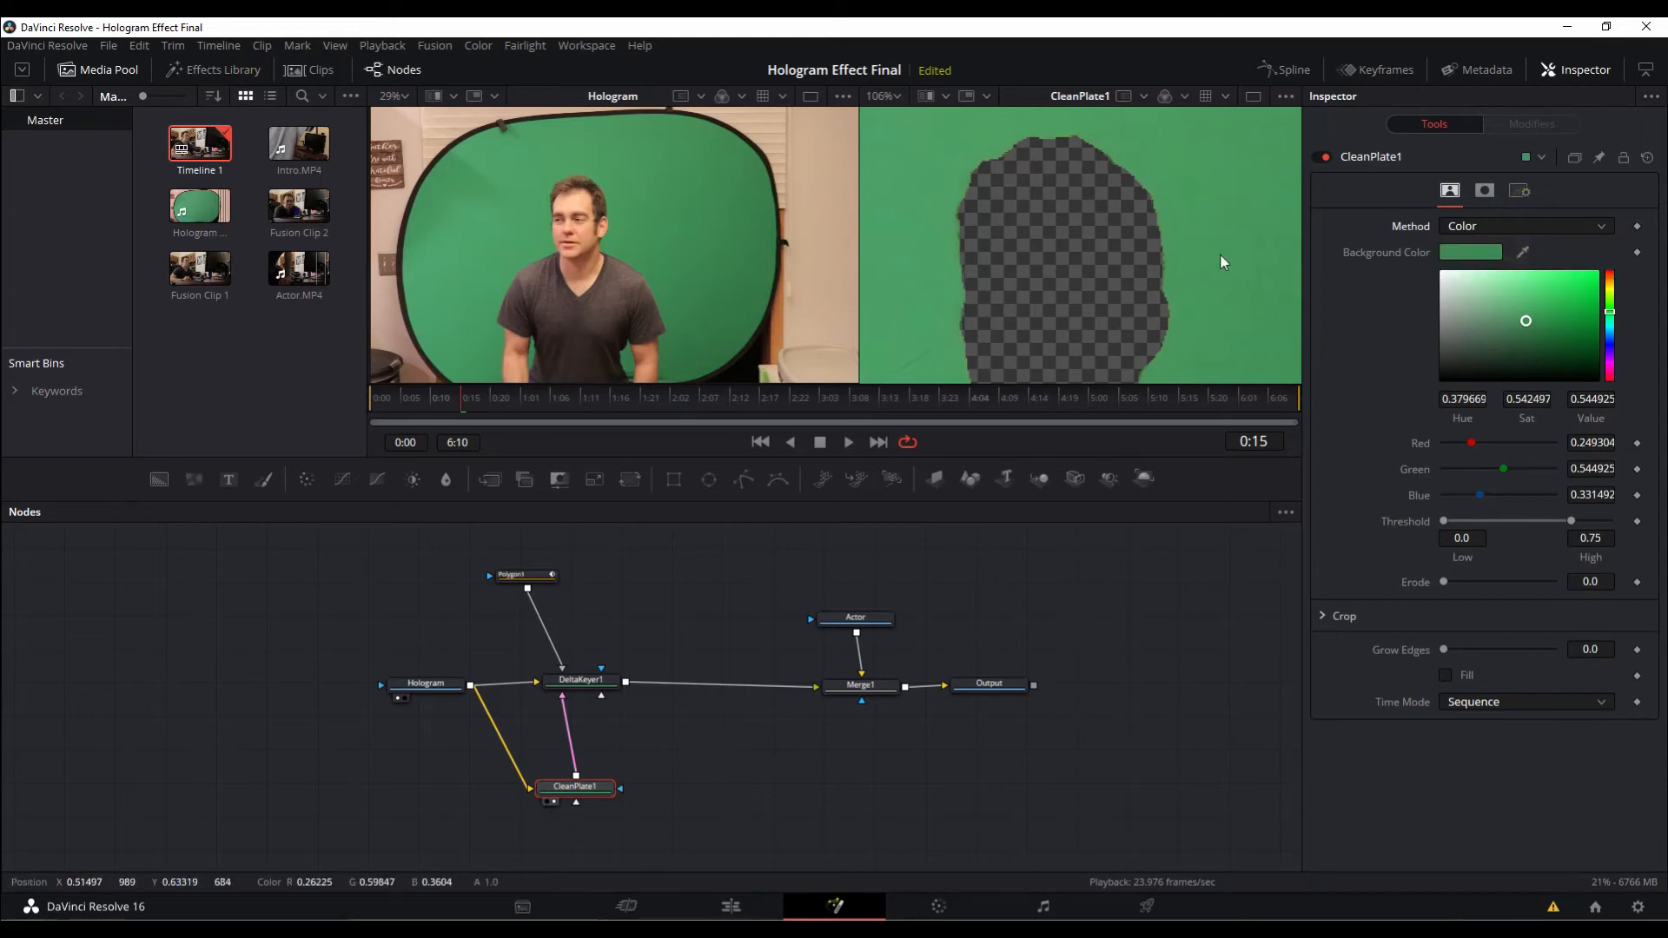
left_click_drag(1203, 263, 1190, 234)
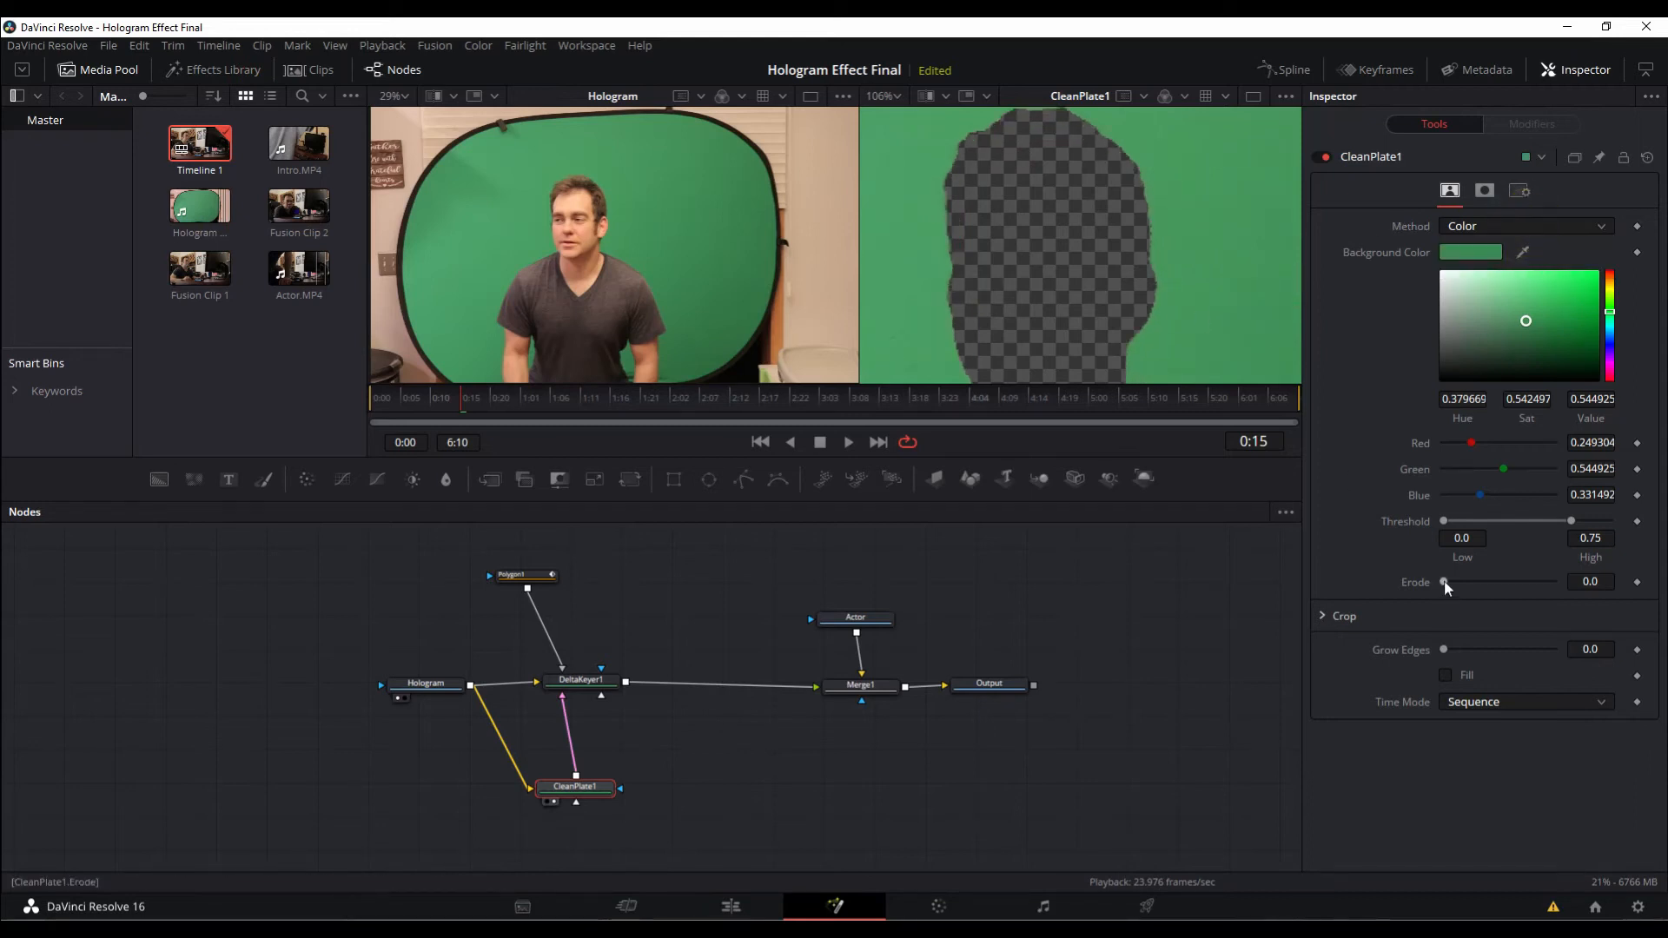
left_click_drag(1445, 584, 1454, 582)
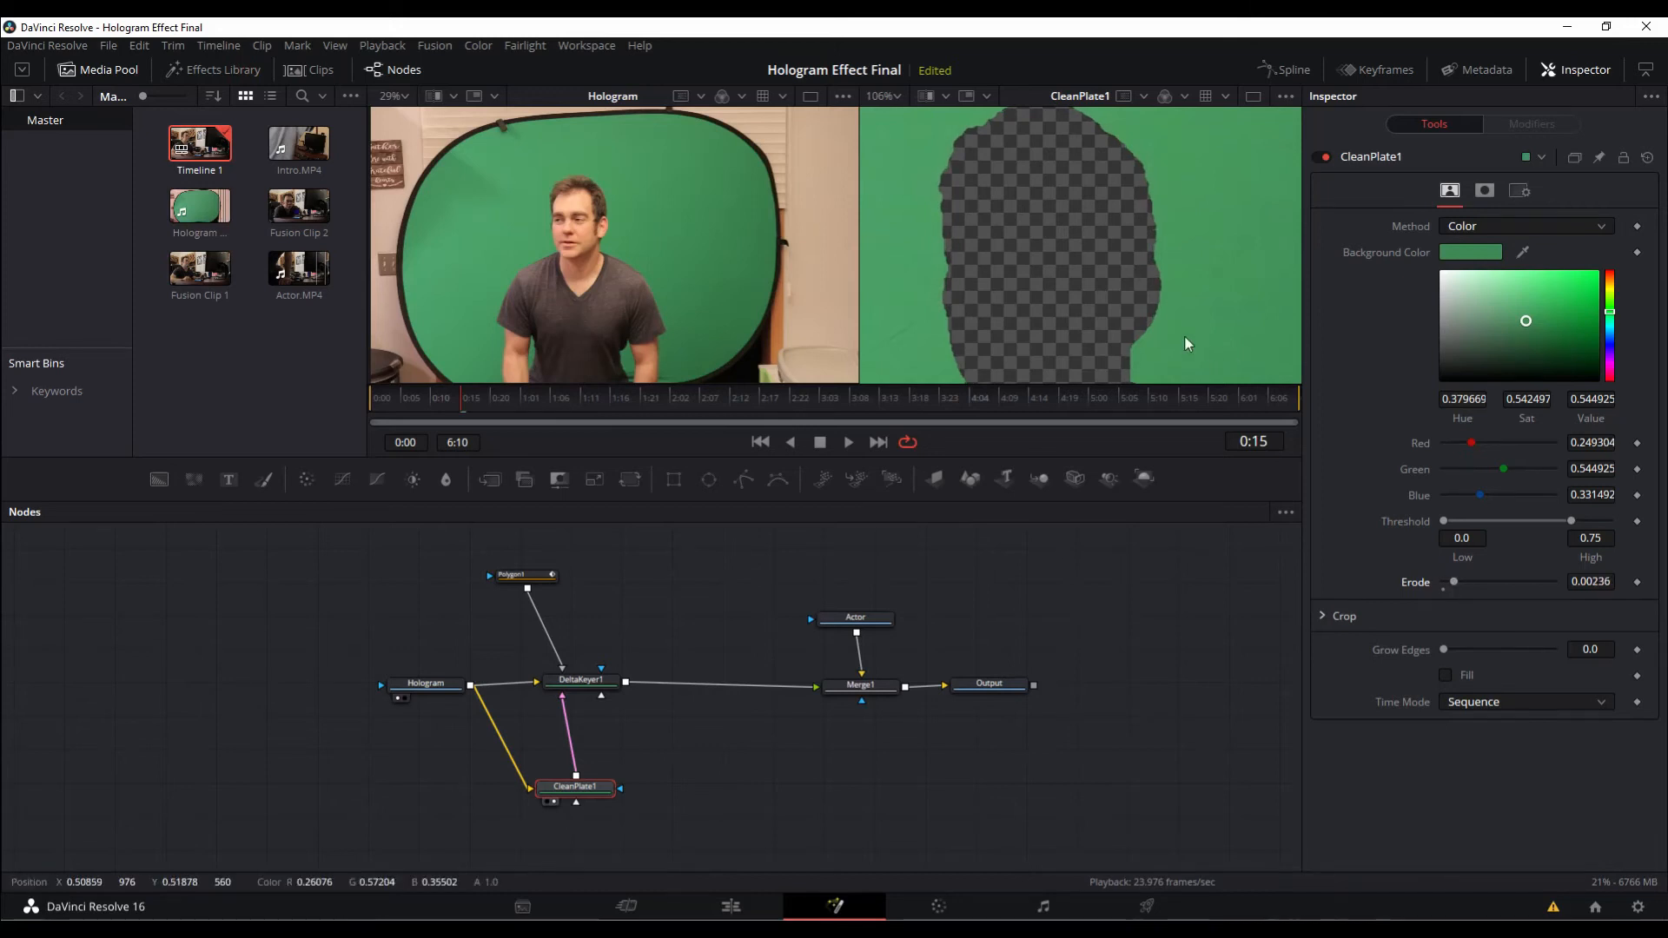
Set CleanPlate1's Grow Edges to 0.2 to fill the cut-out with green
scroll(1186, 341, "down", 5)
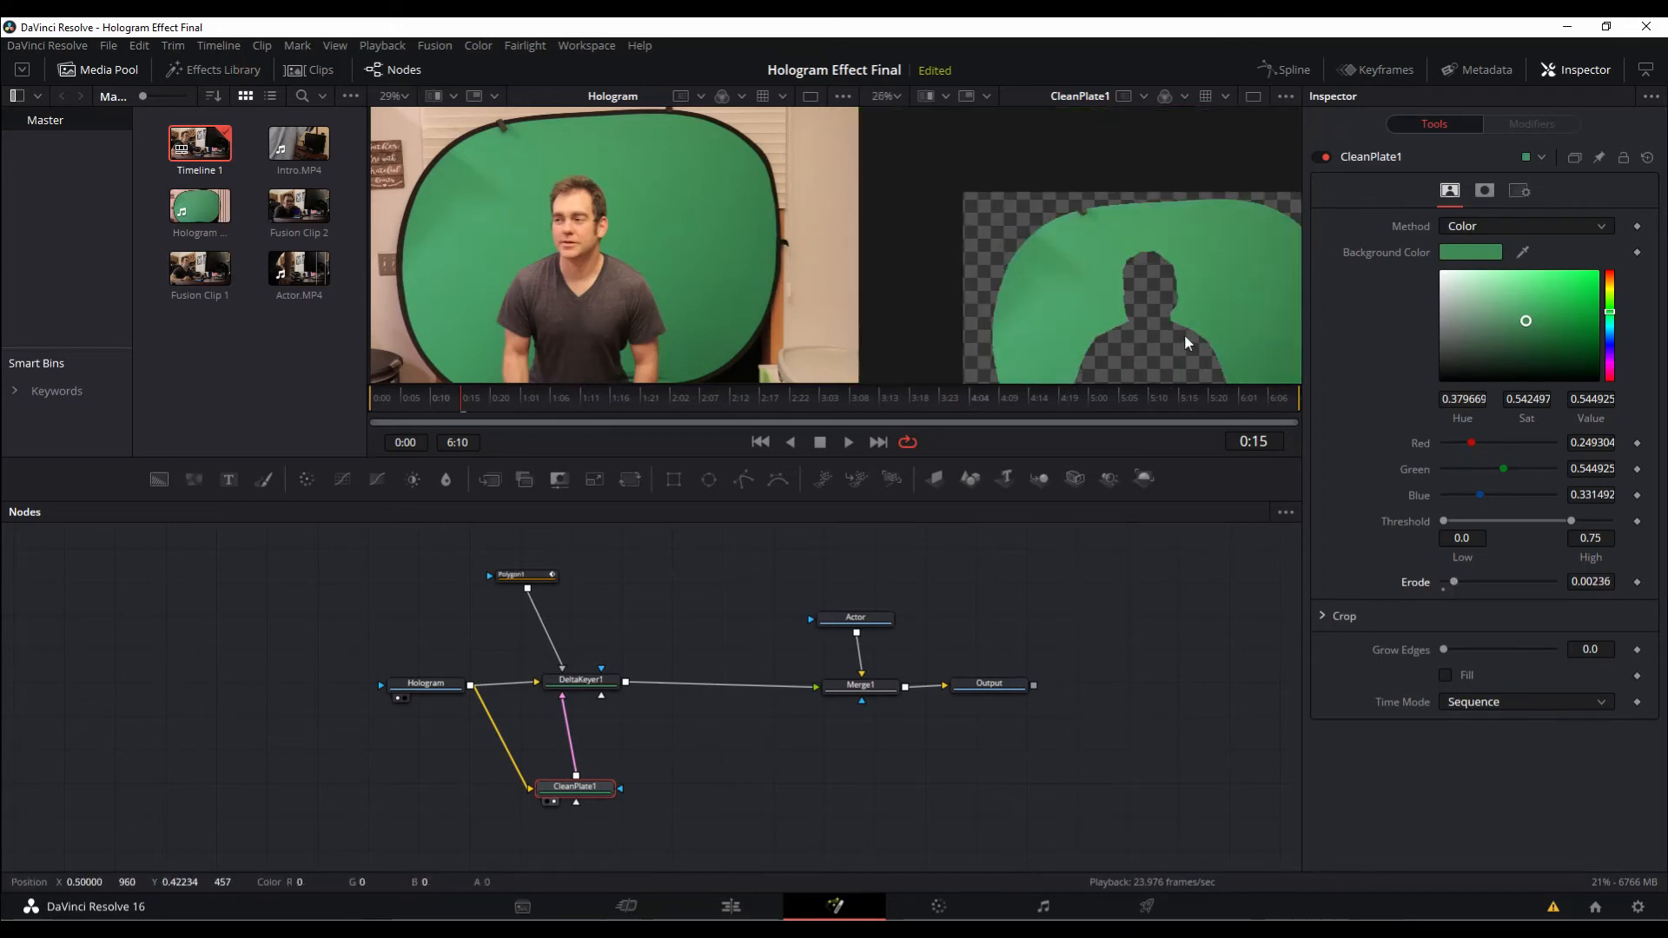
left_click_drag(1116, 263, 1126, 290)
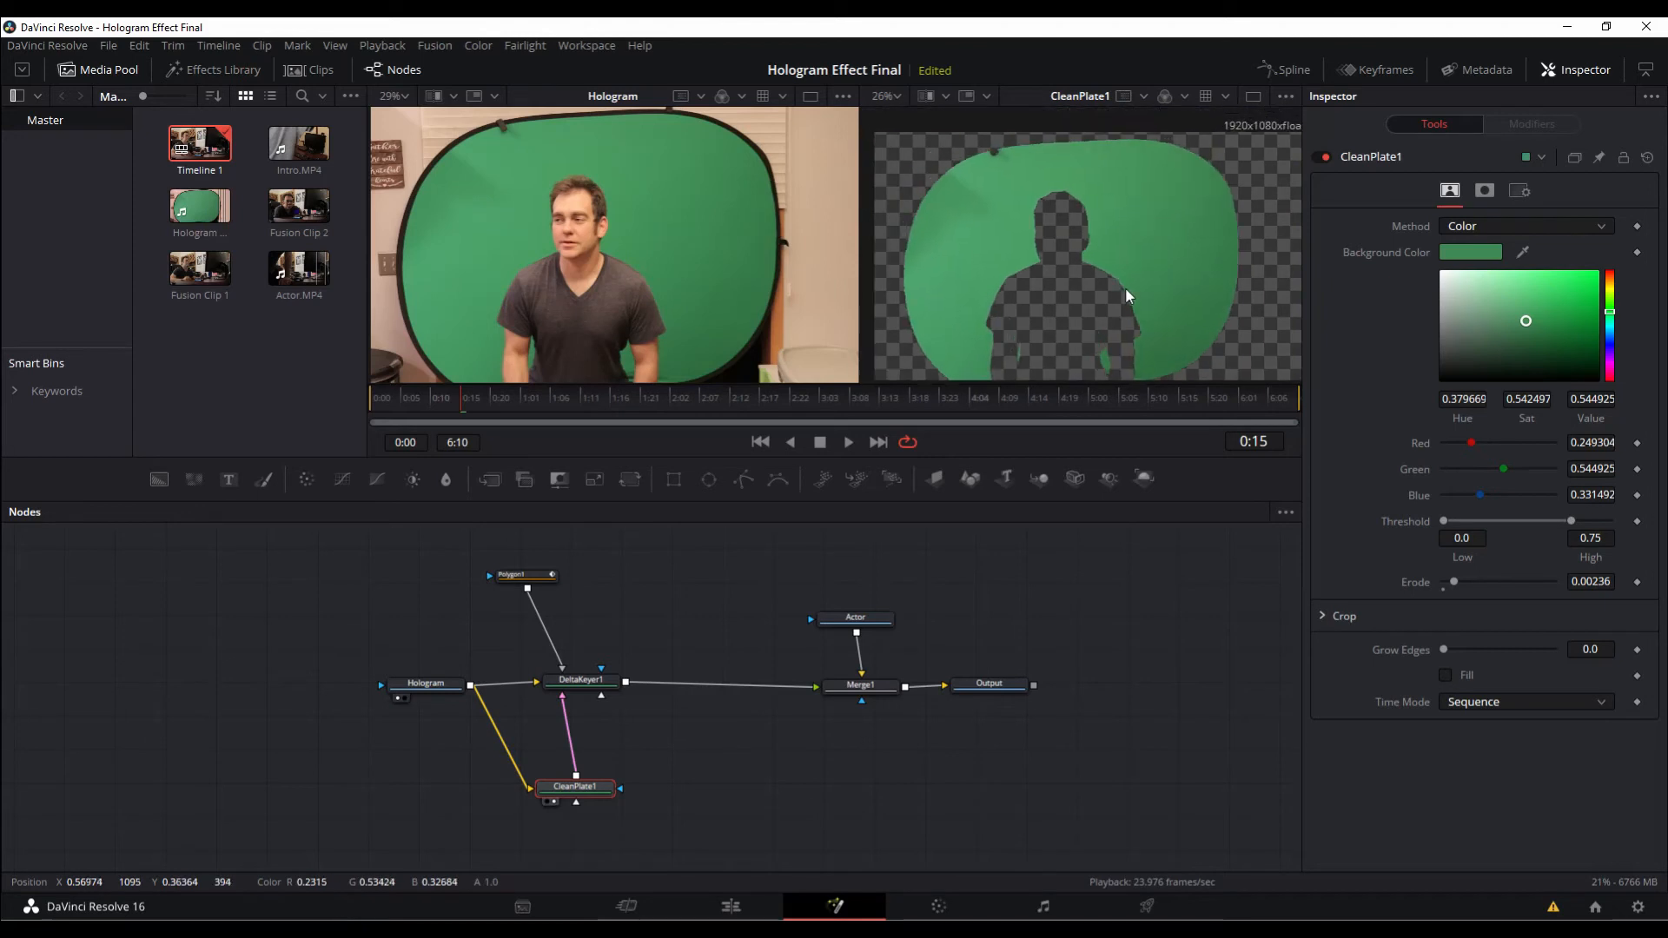
left_click_drag(1446, 653, 1545, 657)
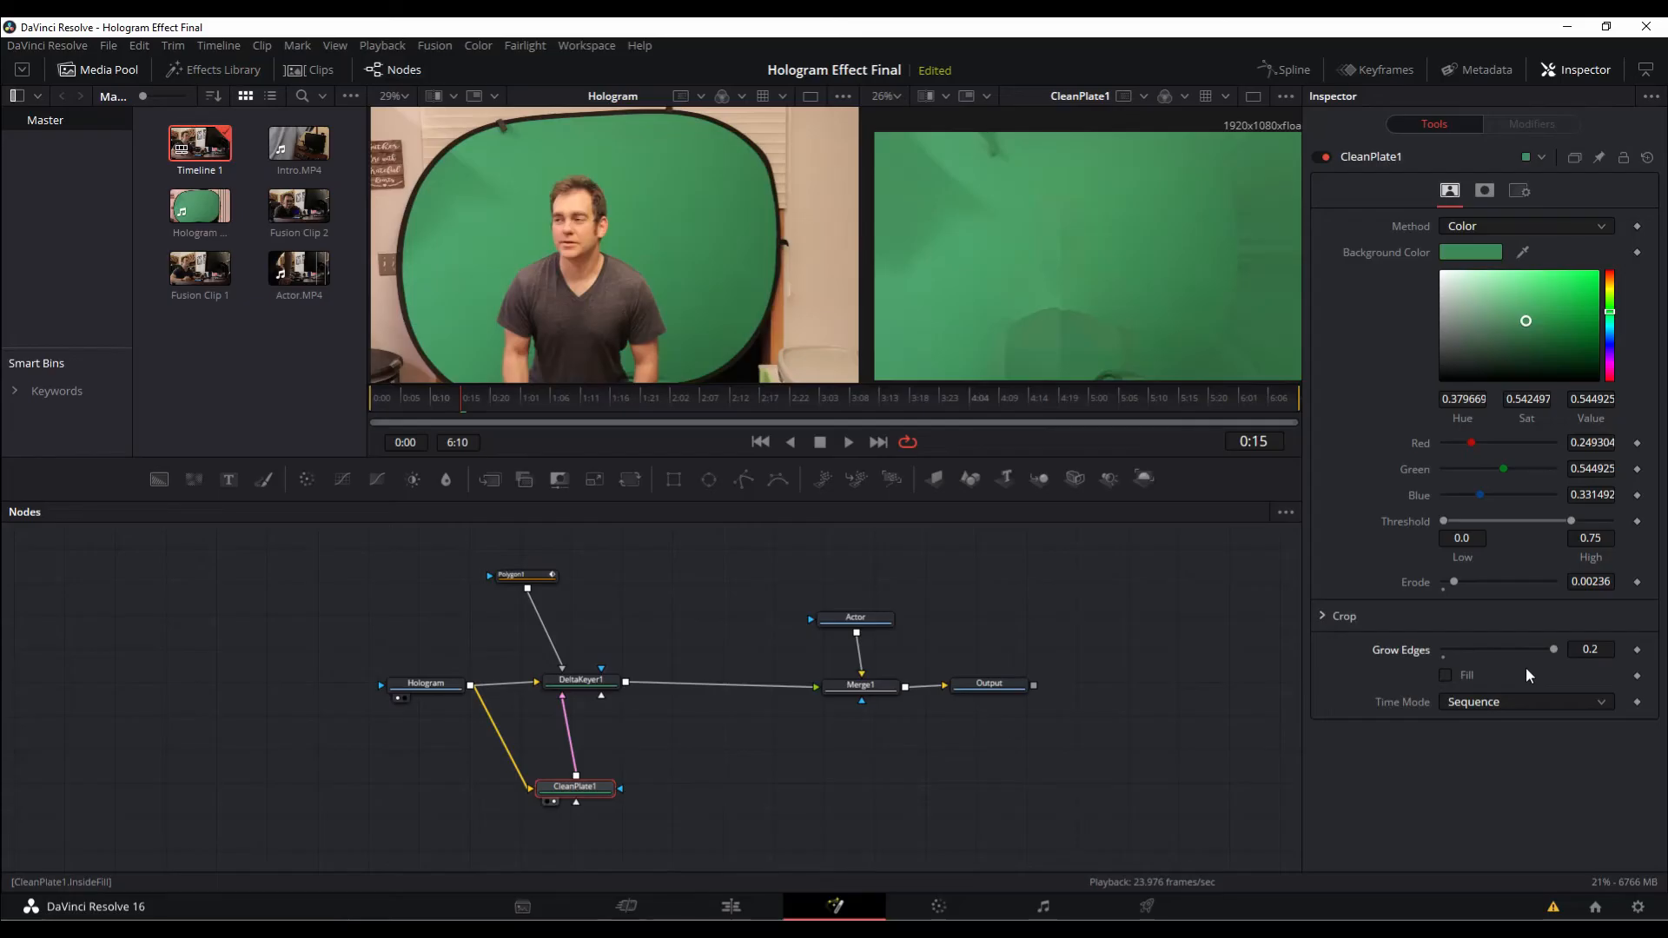
mouse_move(1553, 650)
left_mouse_down()
mouse_move(1469, 647)
mouse_move(1579, 656)
left_mouse_up()
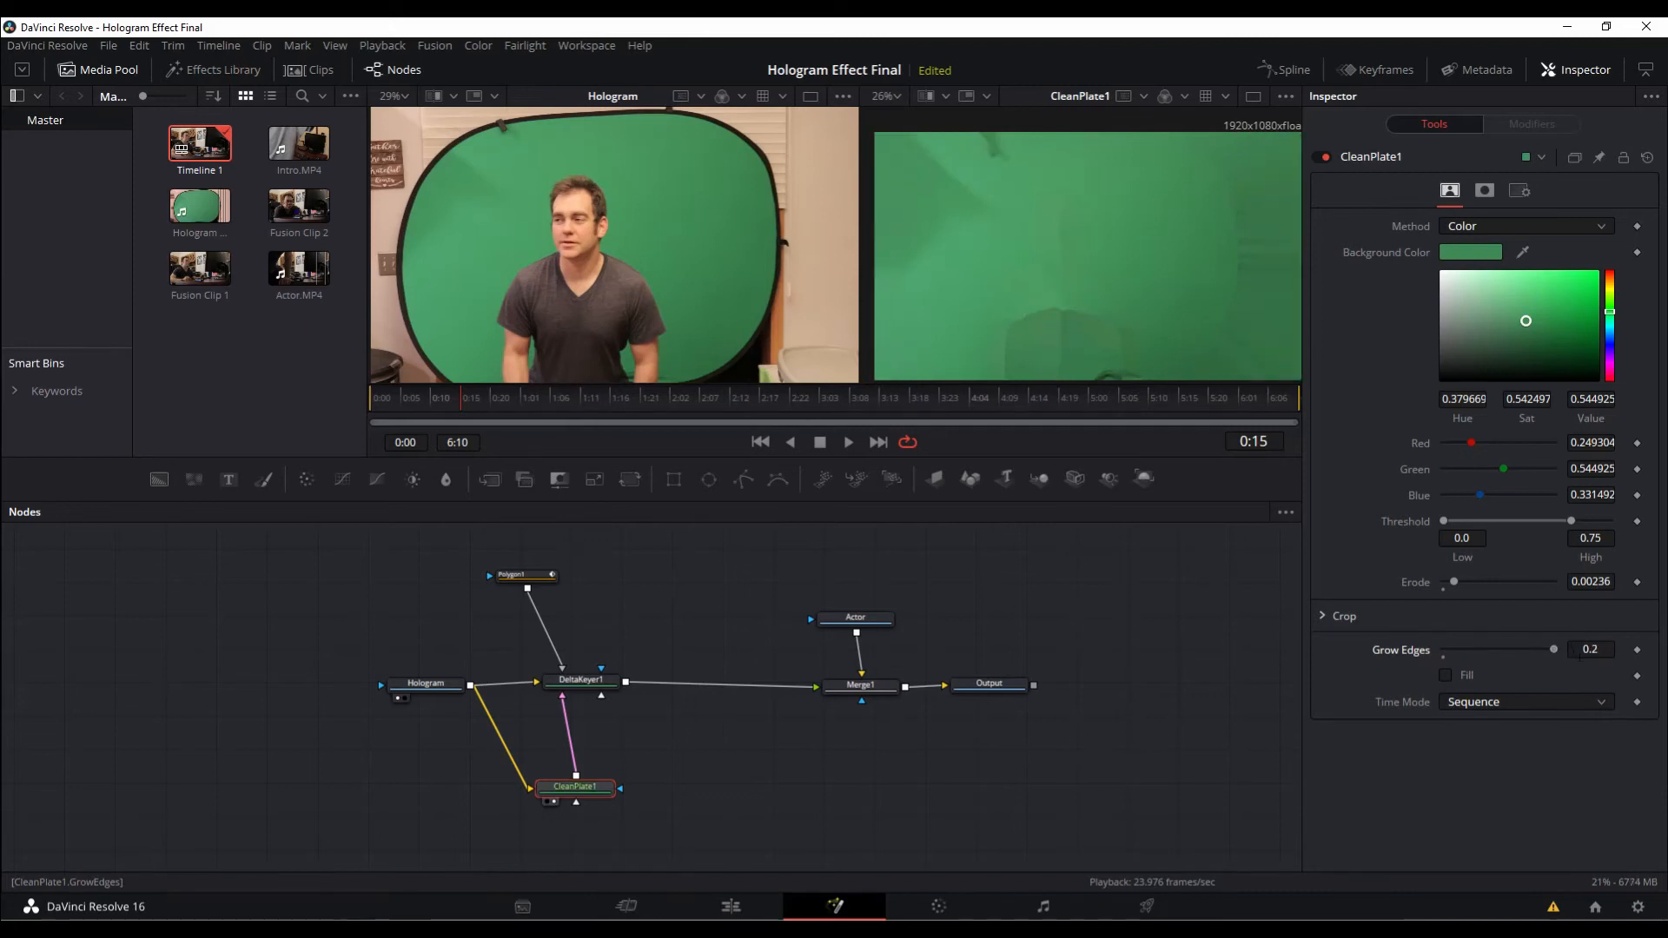
Show DeltaKeyer1 in the second viewer, invert the Polygon1 mask, and enlarge the viewer area
left_click(580, 681)
key("2")
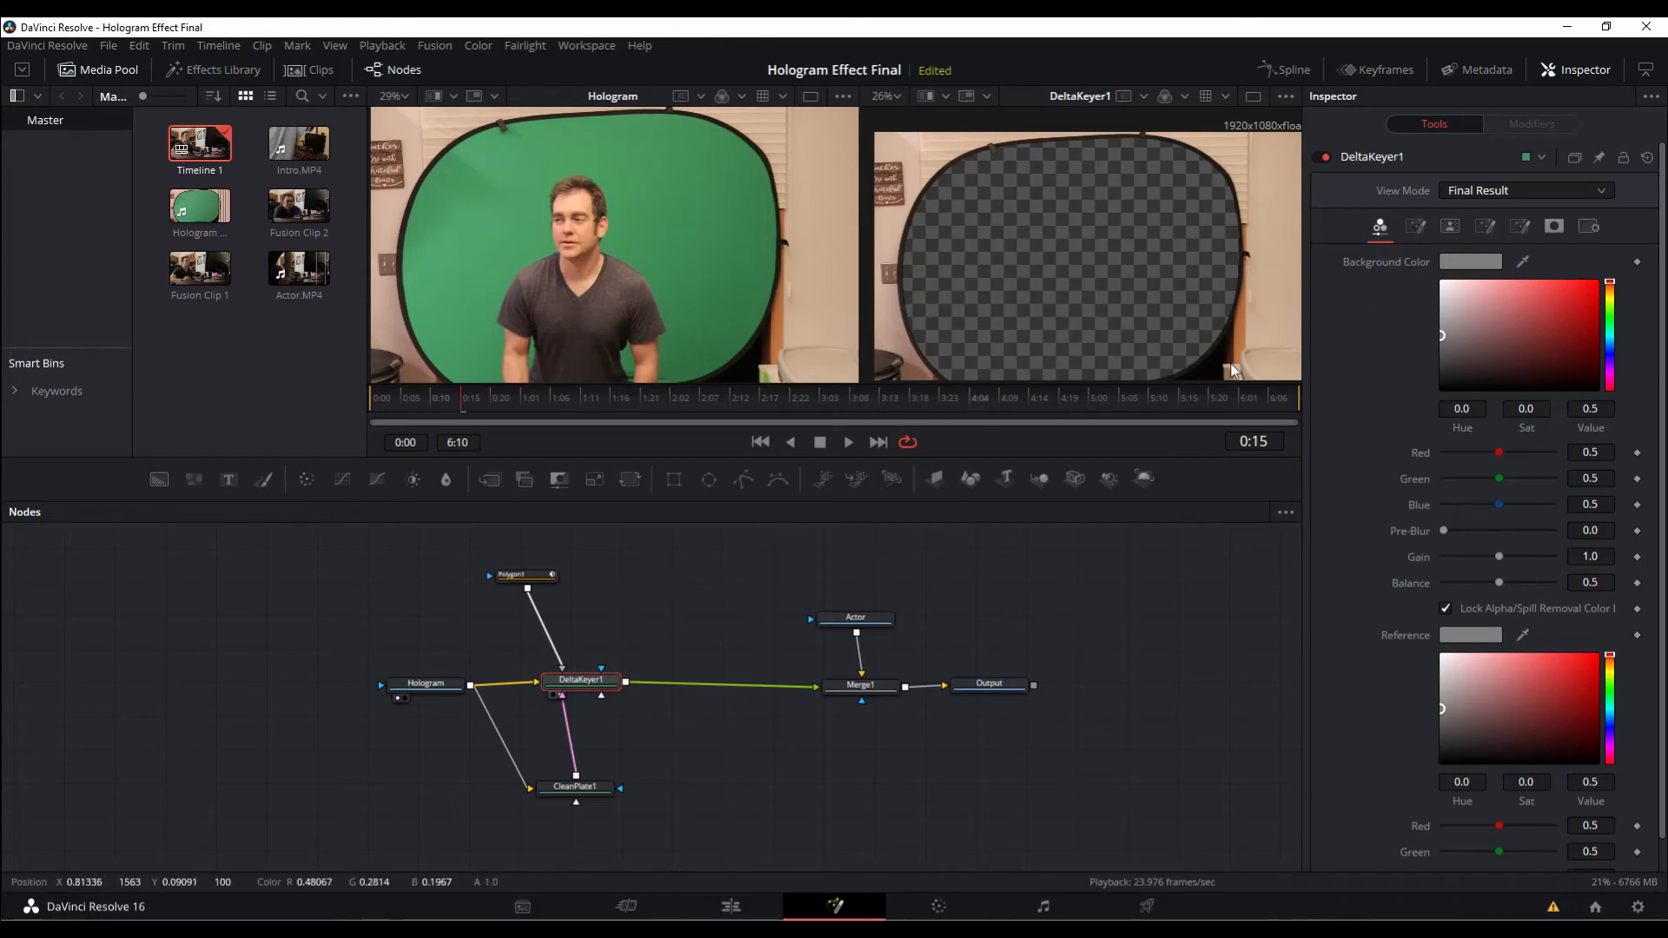
left_click(523, 582)
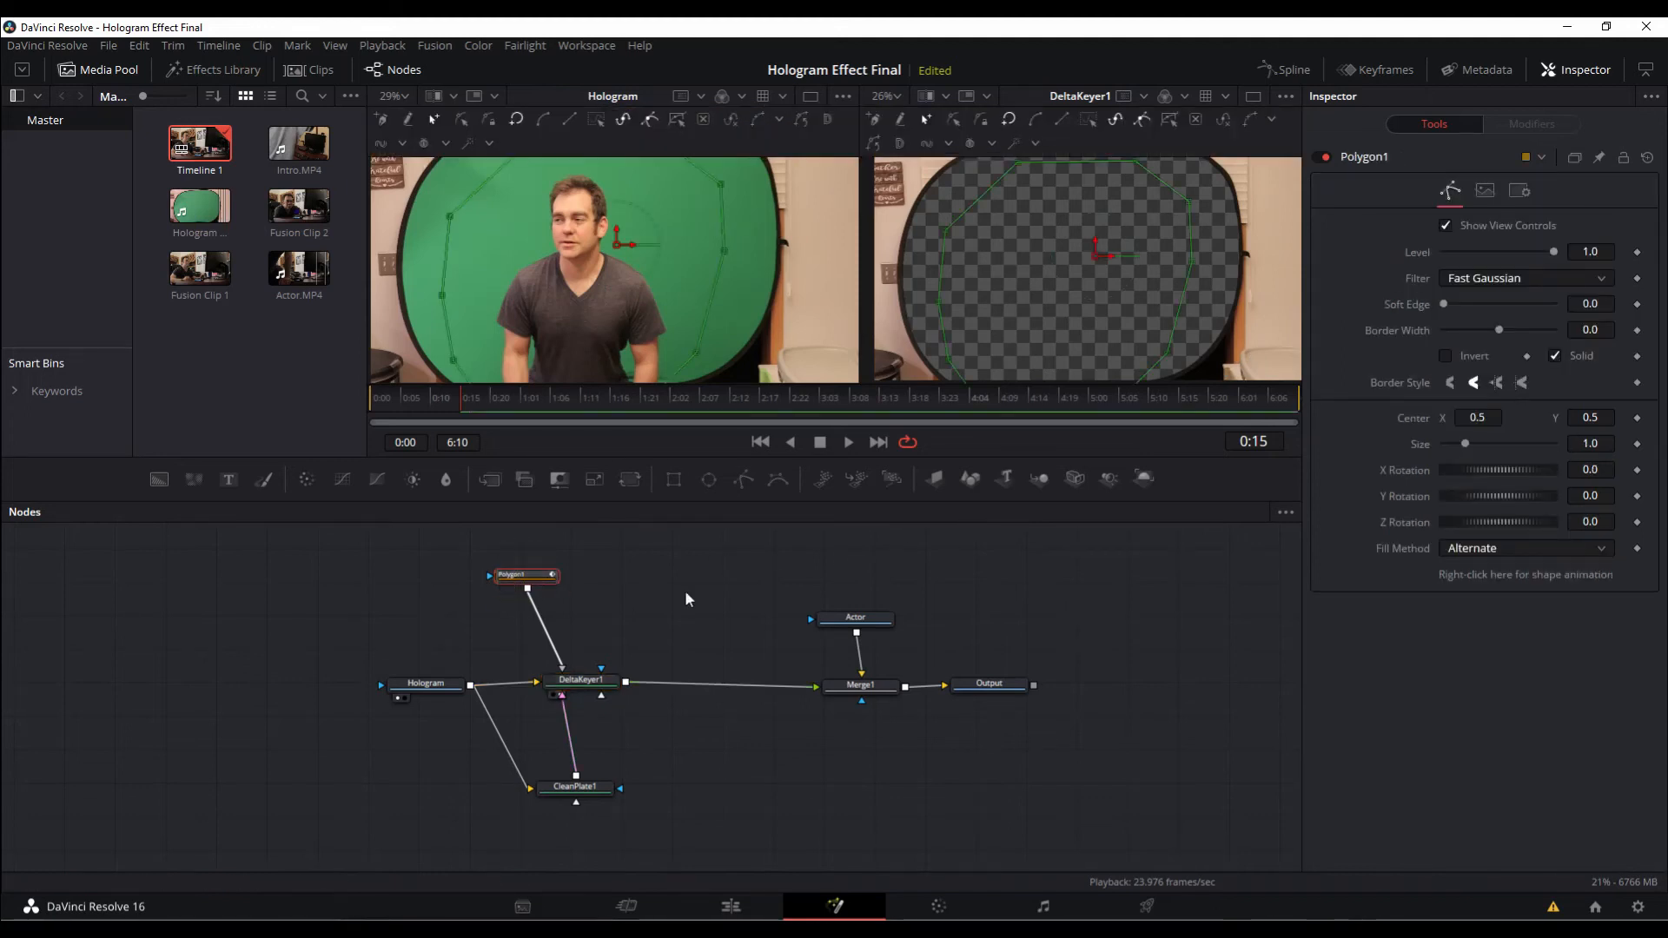
left_click(1447, 356)
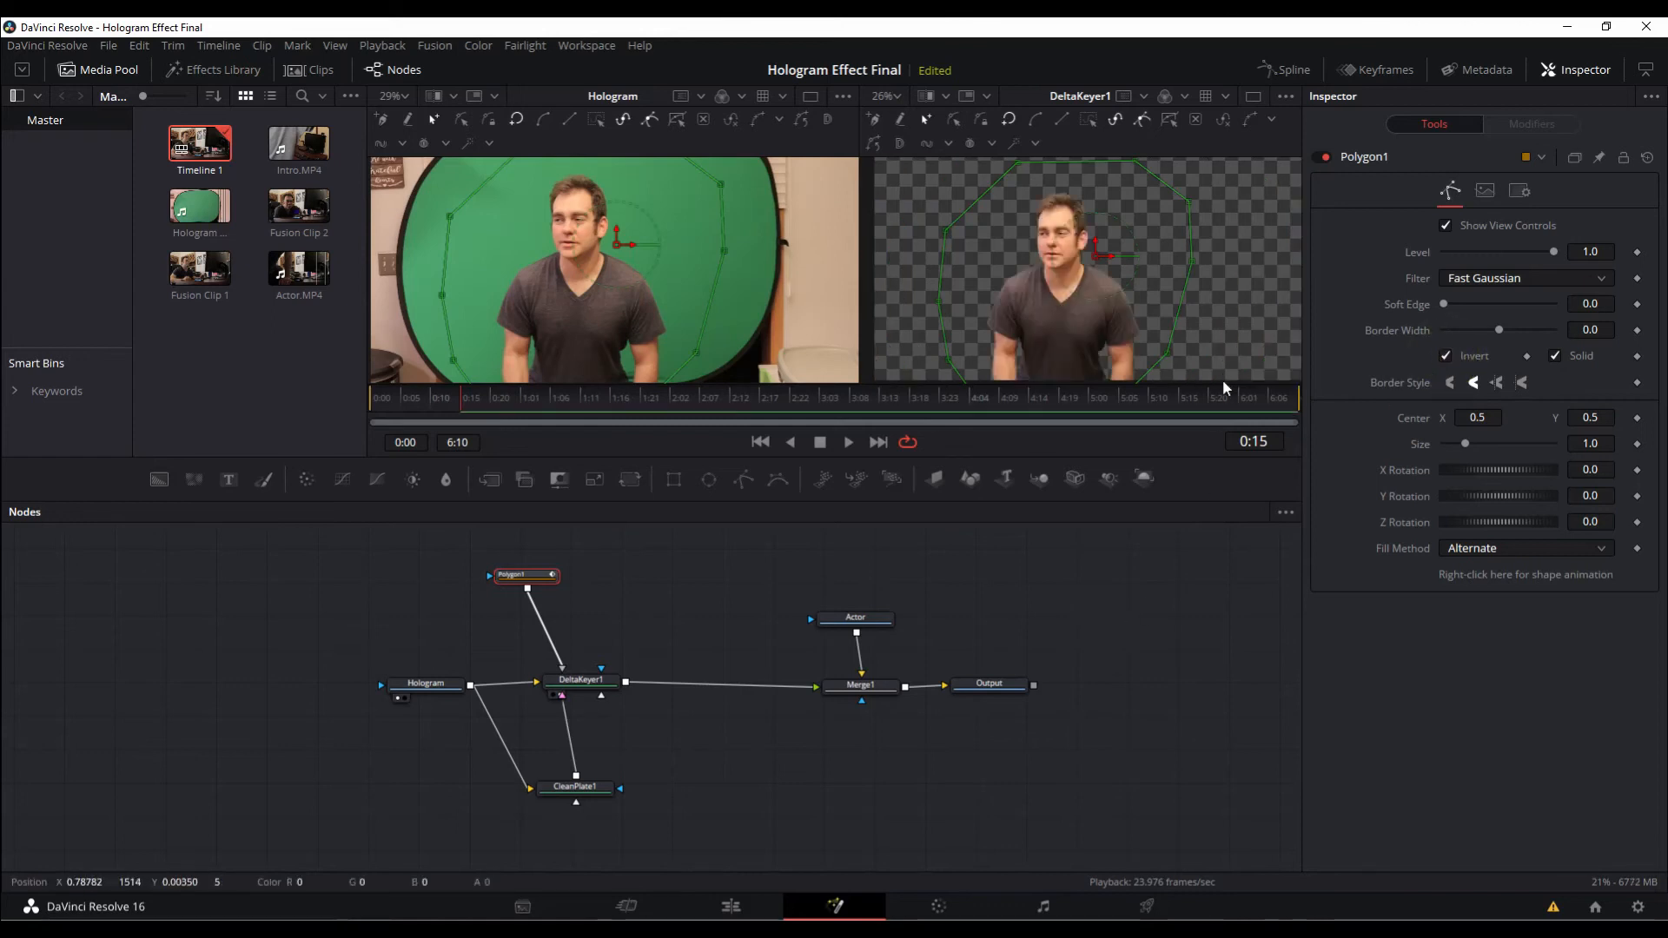
left_click_drag(1224, 383, 1227, 458)
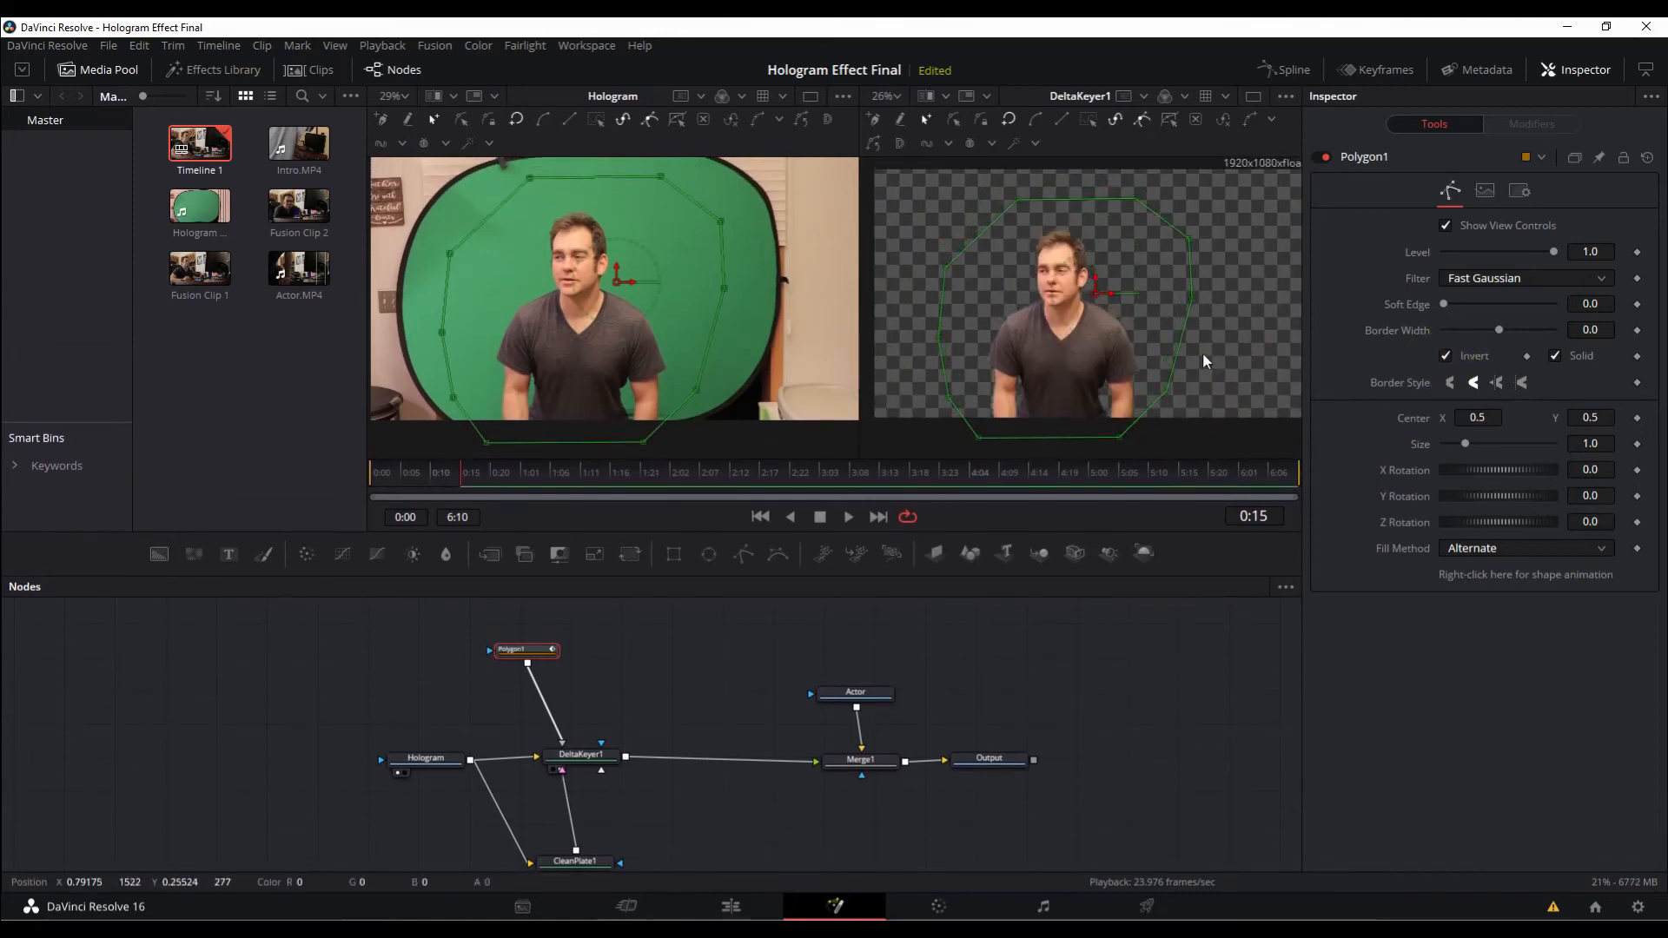
Play back the DeltaKeyer1 result to examine the key over time, and return the playhead to 0:15
left_click(594, 756)
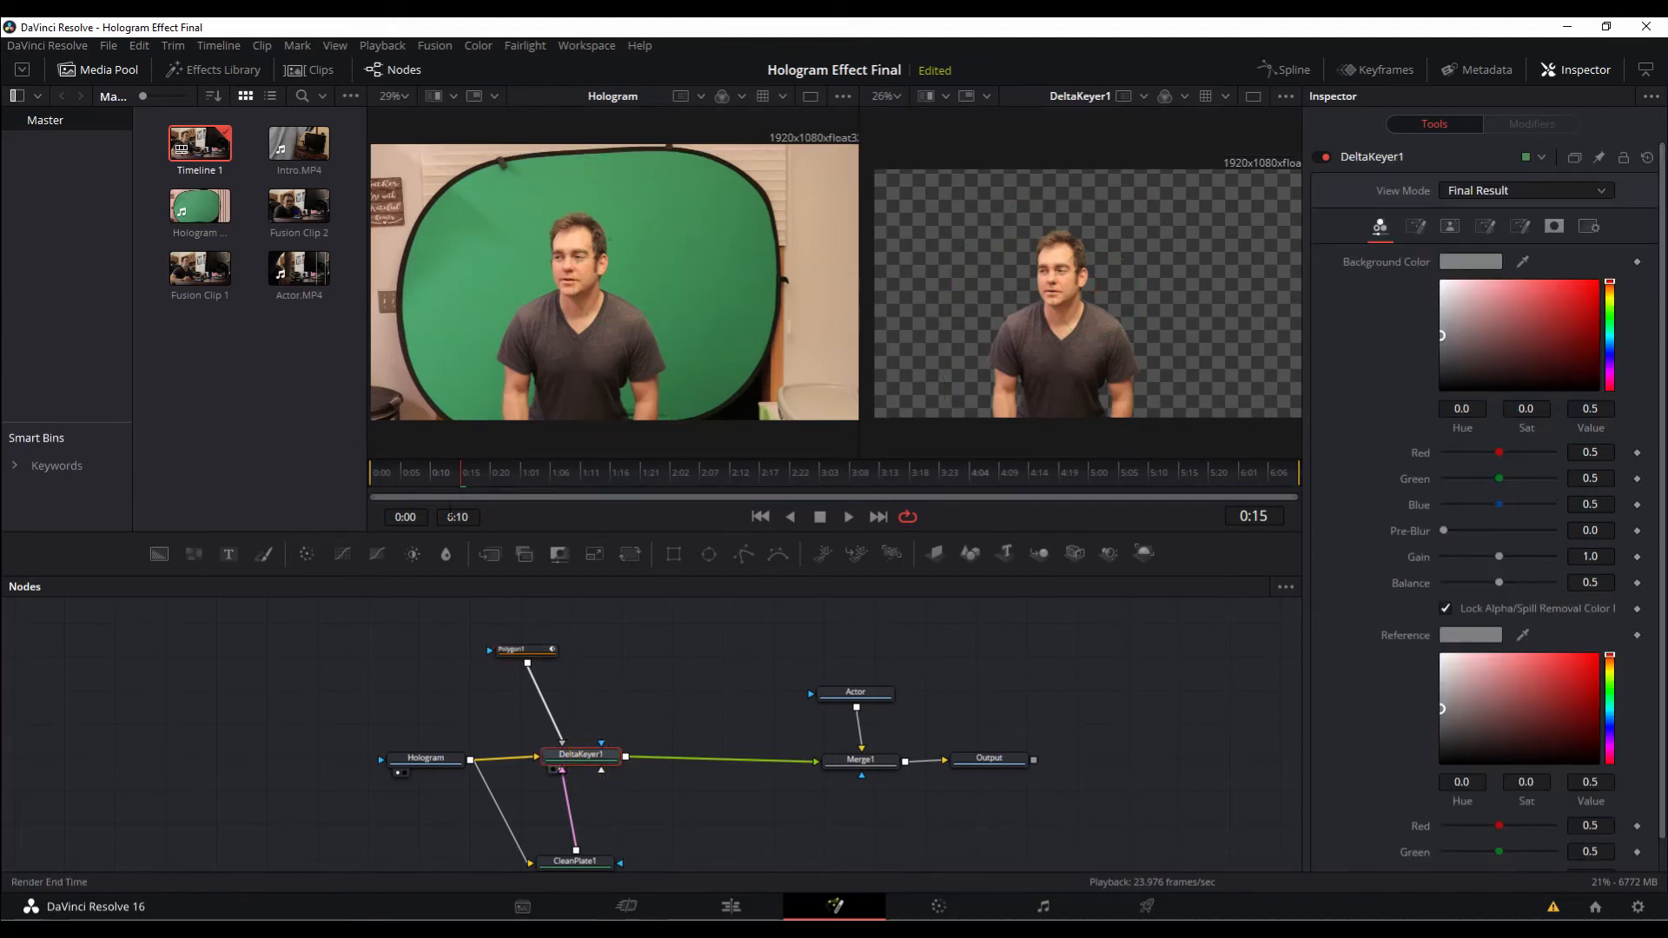
left_click(448, 470)
key("space")
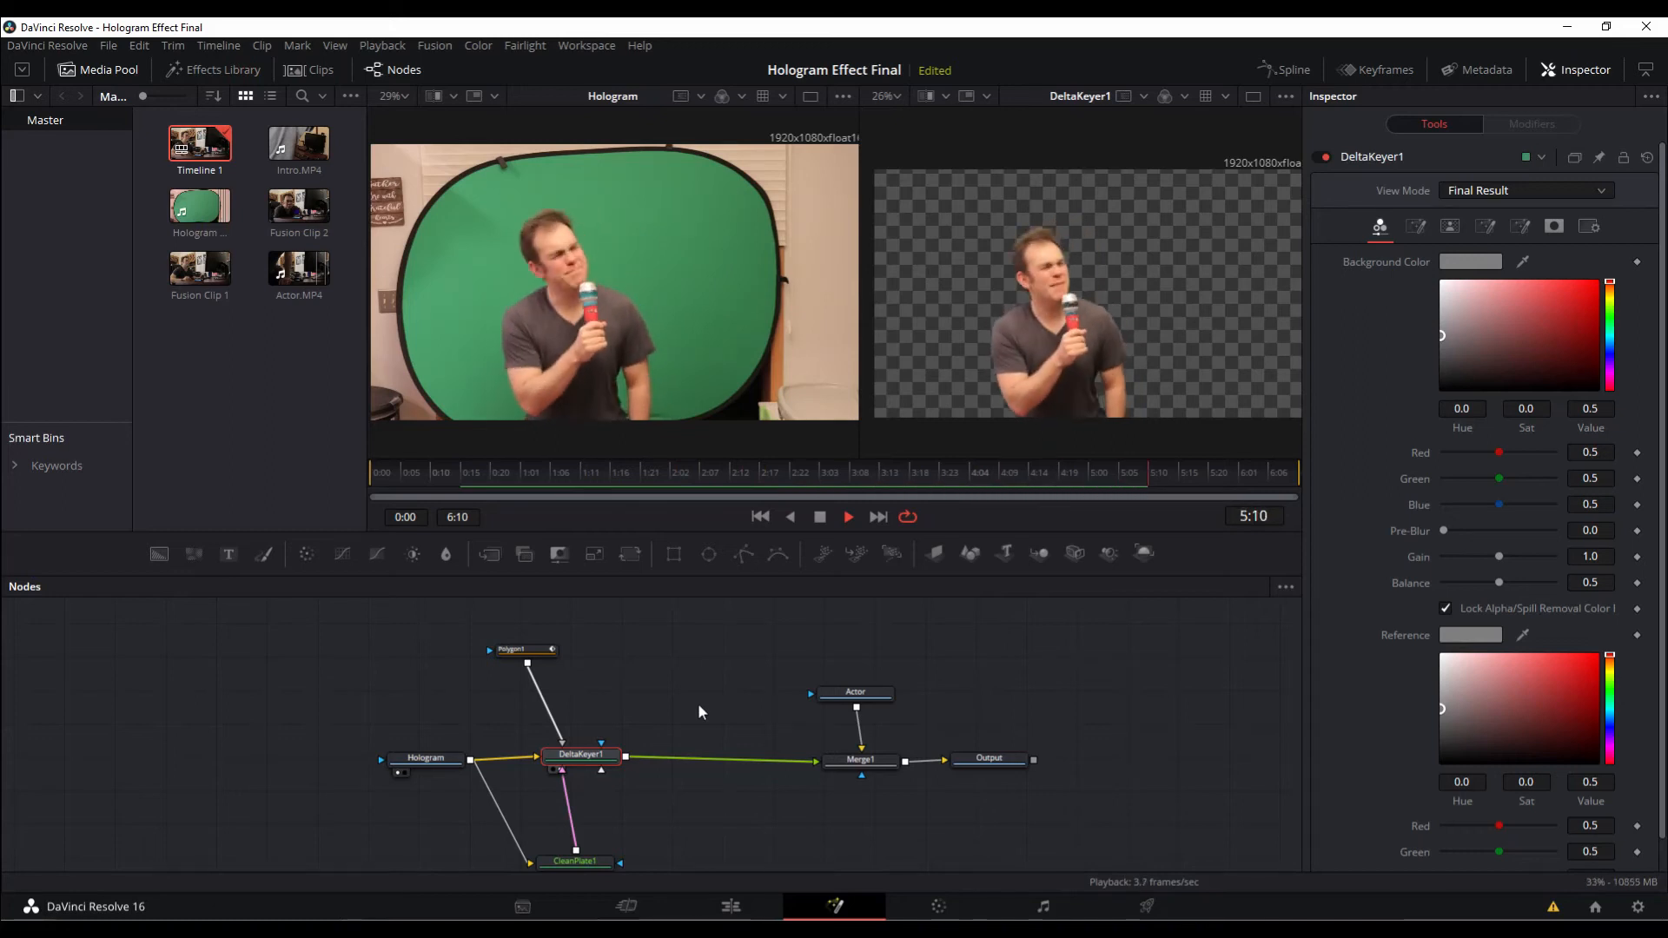
key("space")
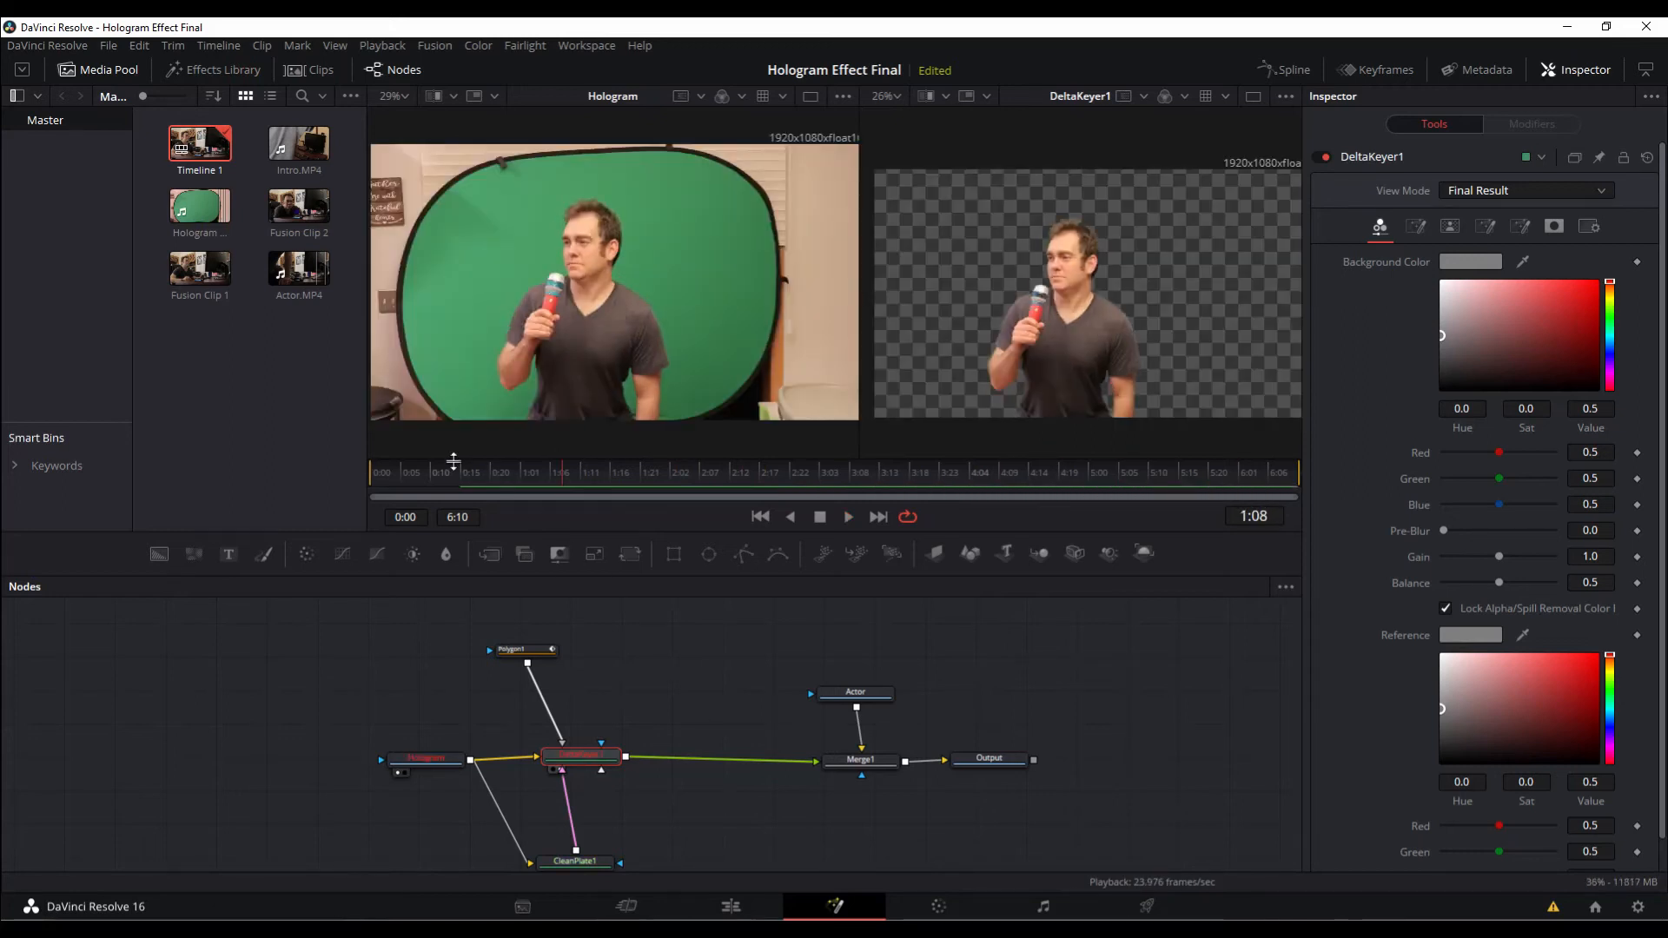
left_click(457, 469)
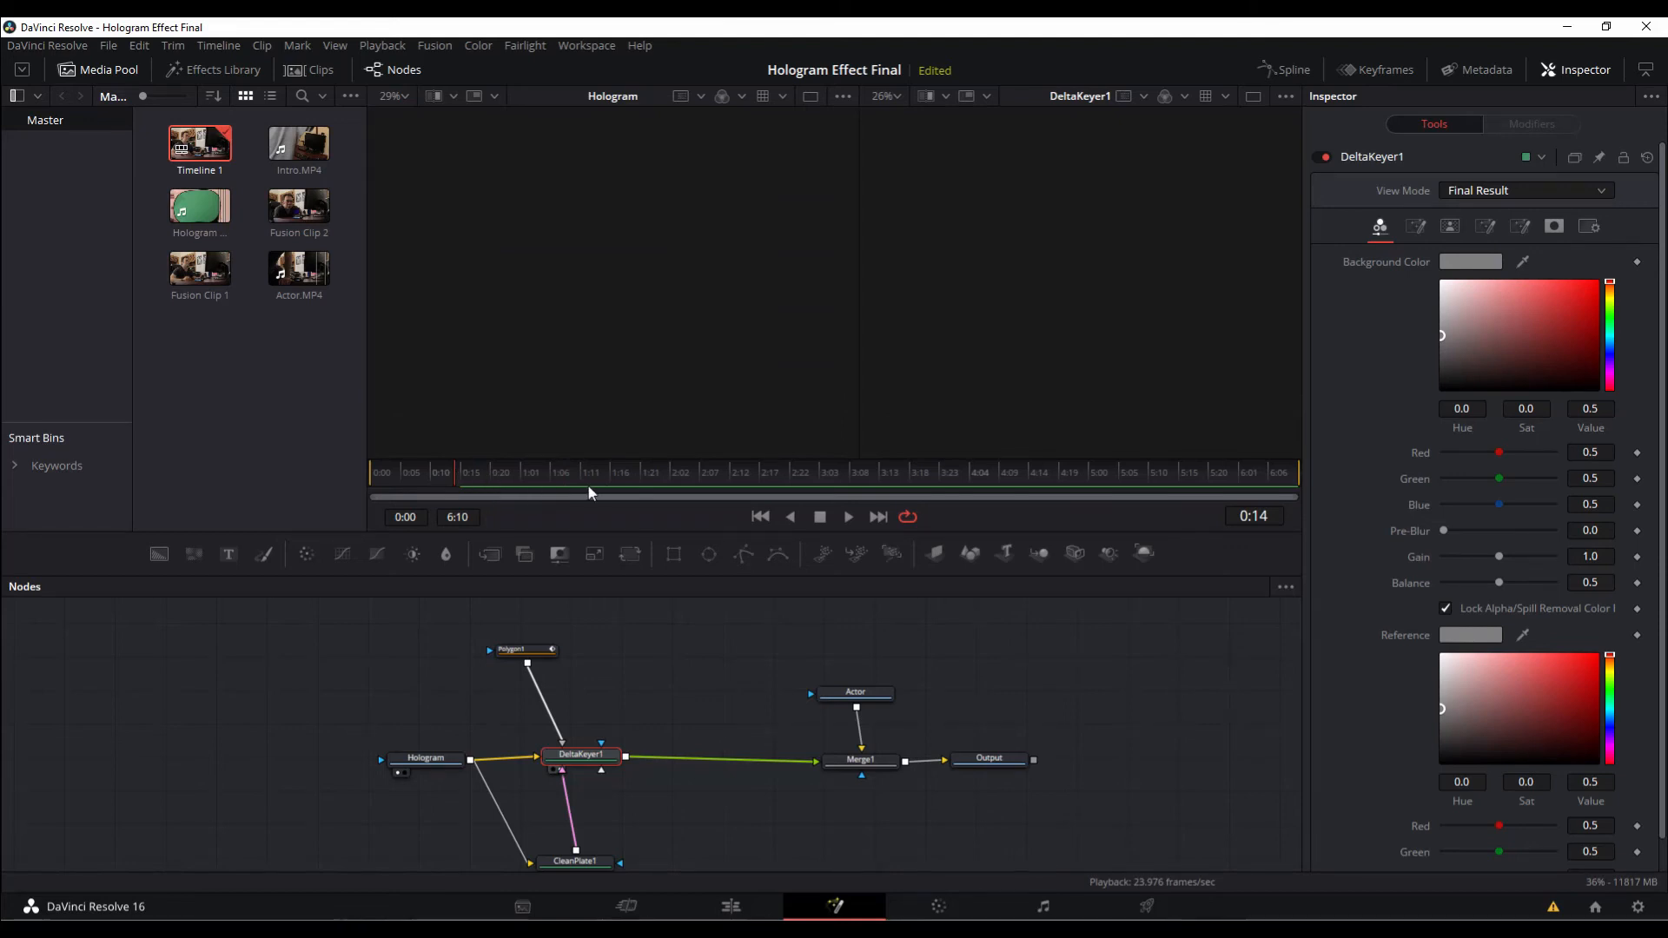
key("space")
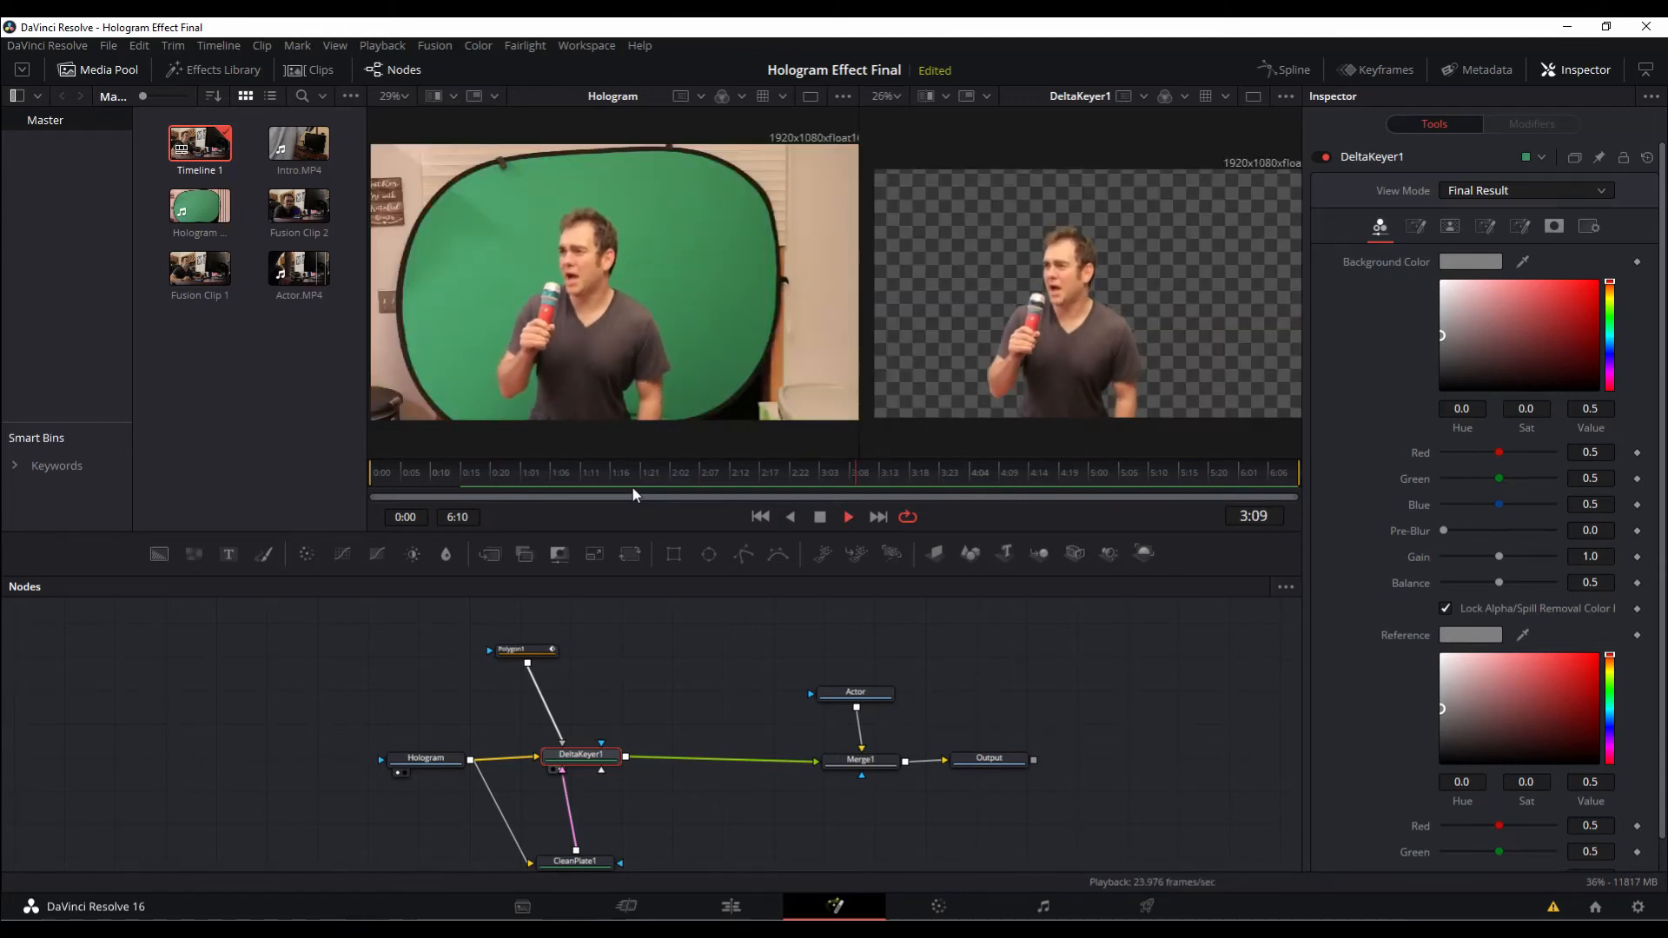
key("space")
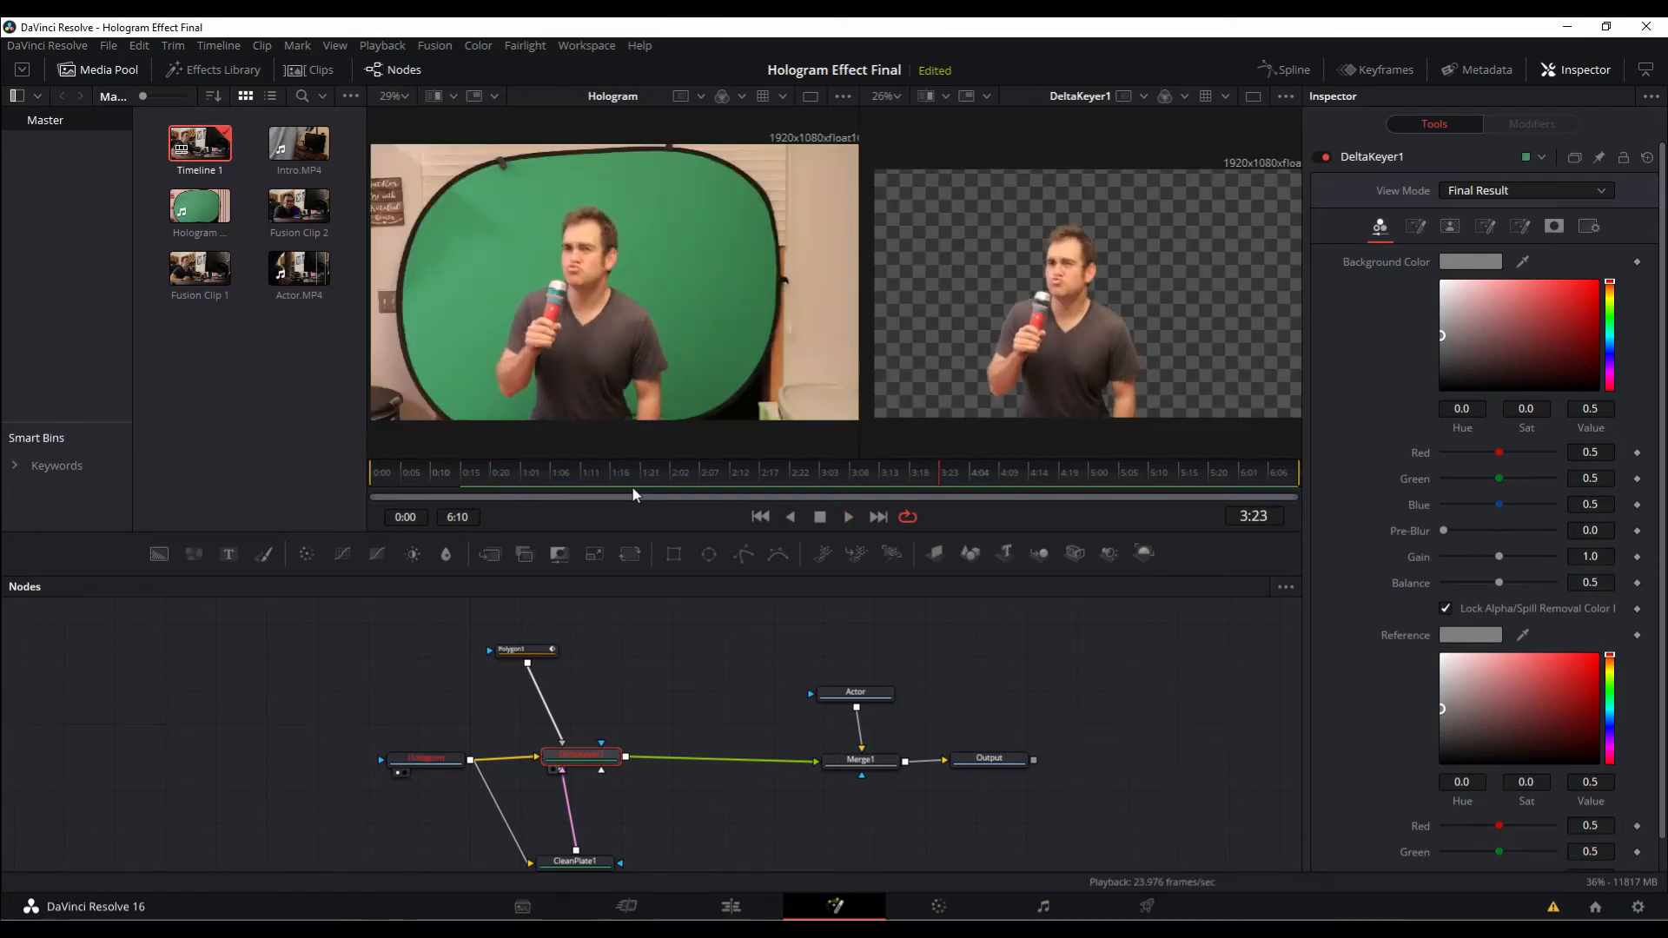
left_click(461, 475)
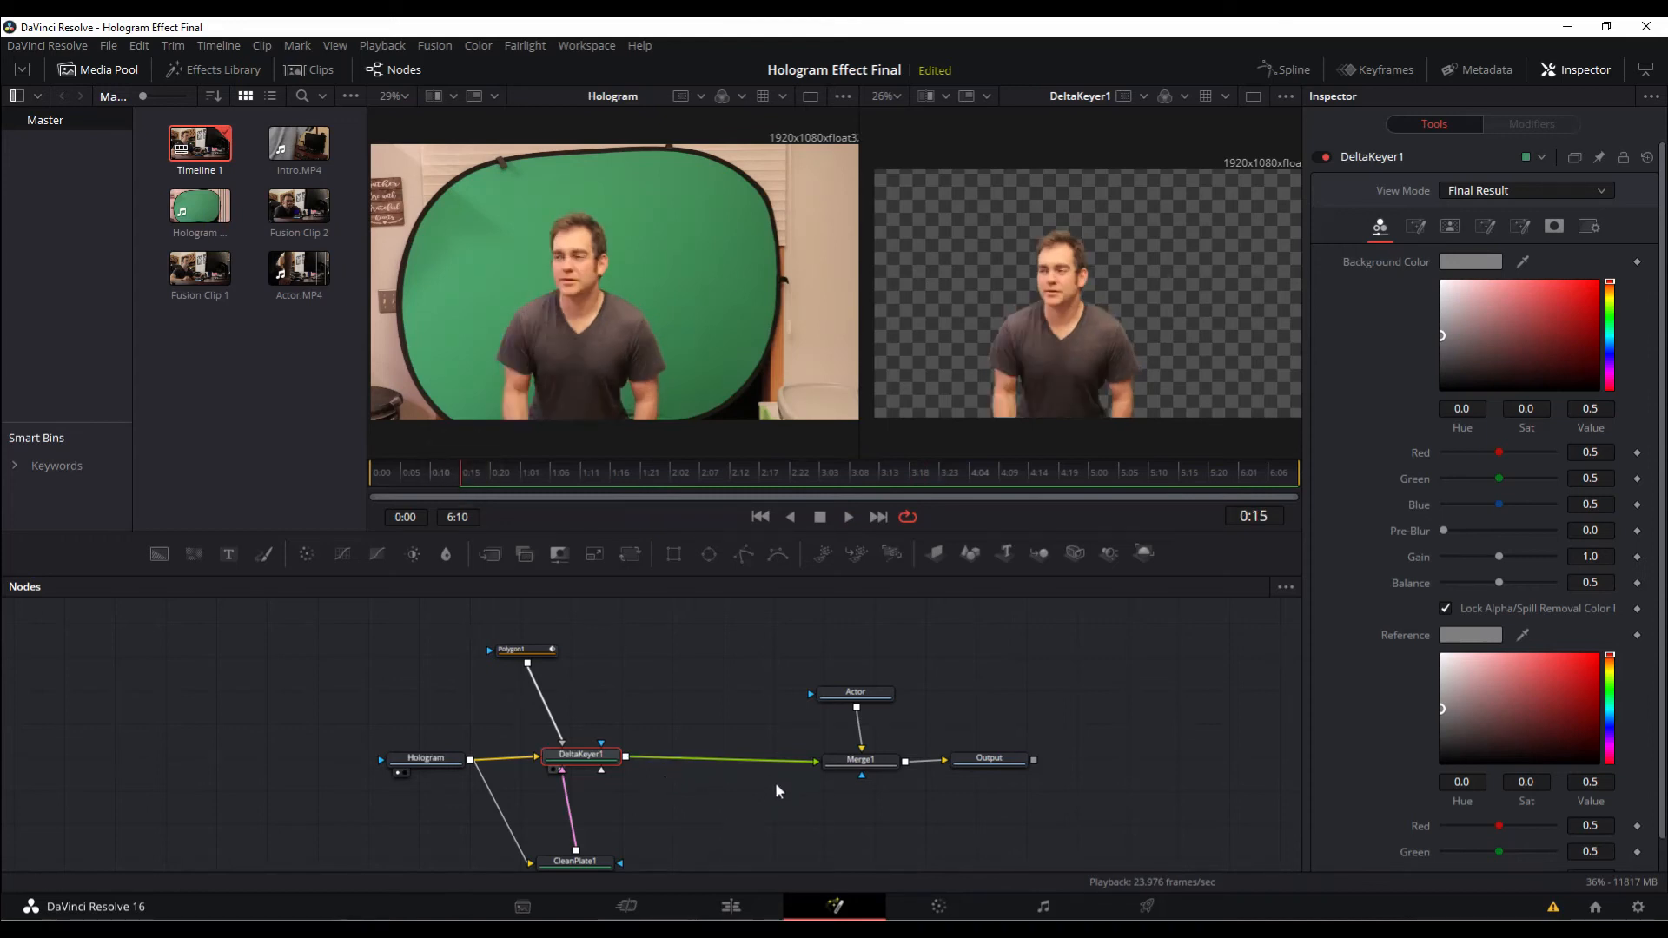
Show the Output node in the second viewer and move Actor, Merge1 and Output farther away from DeltaKeyer1
left_click_drag(1005, 762, 1039, 768)
left_click(1038, 766)
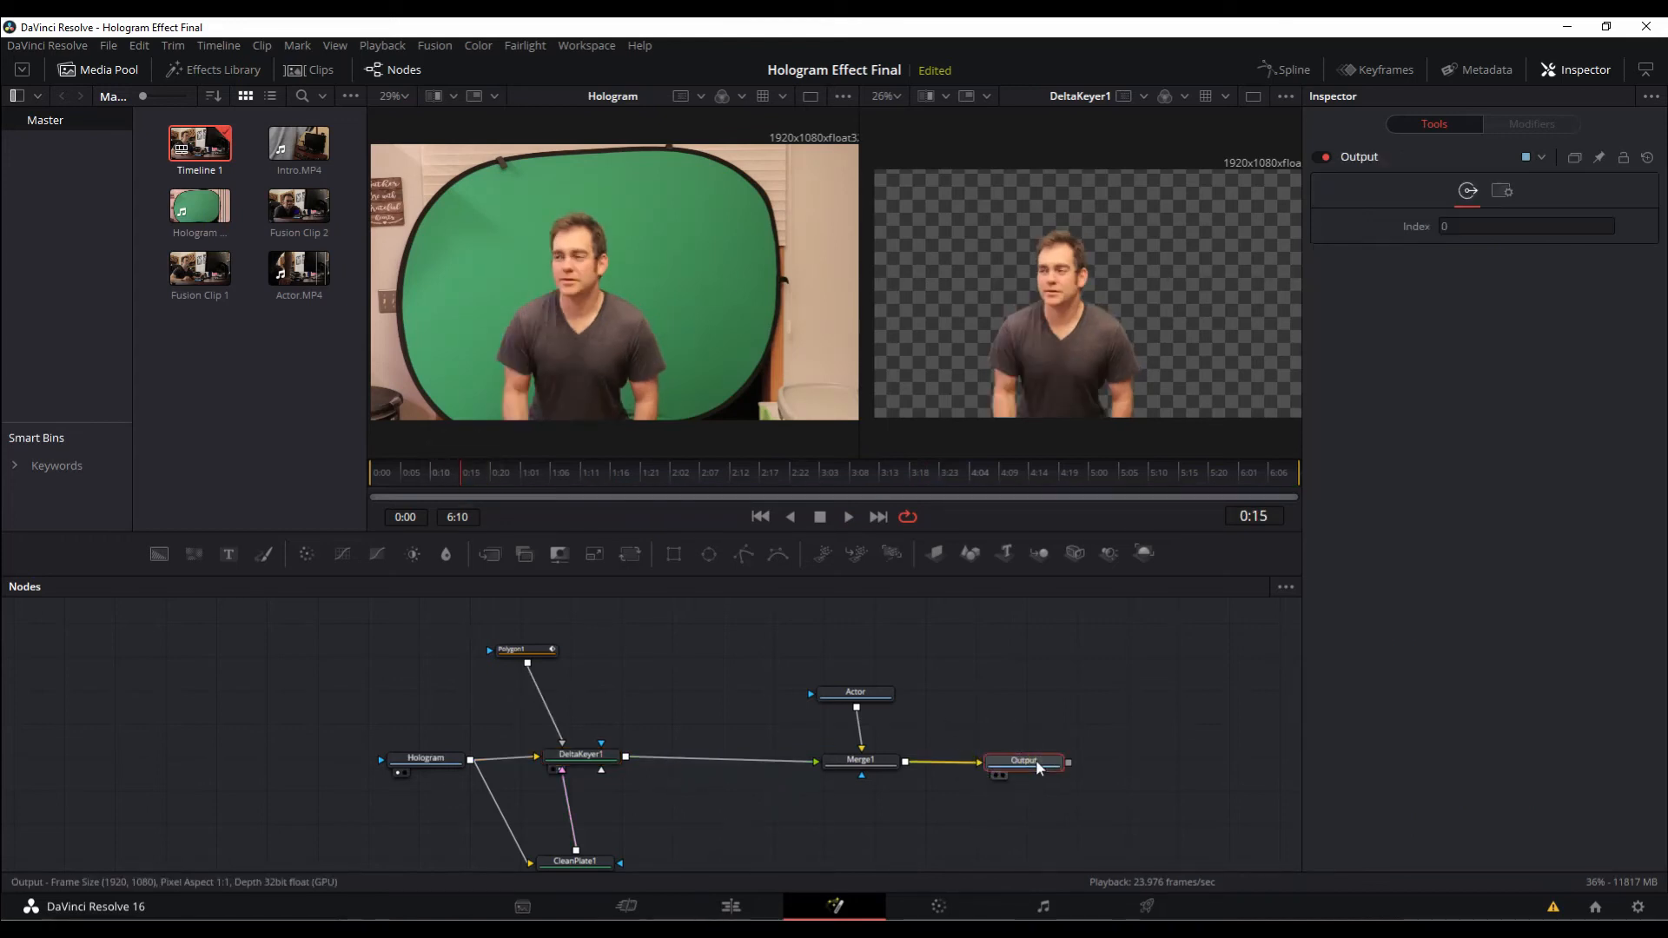
key("2")
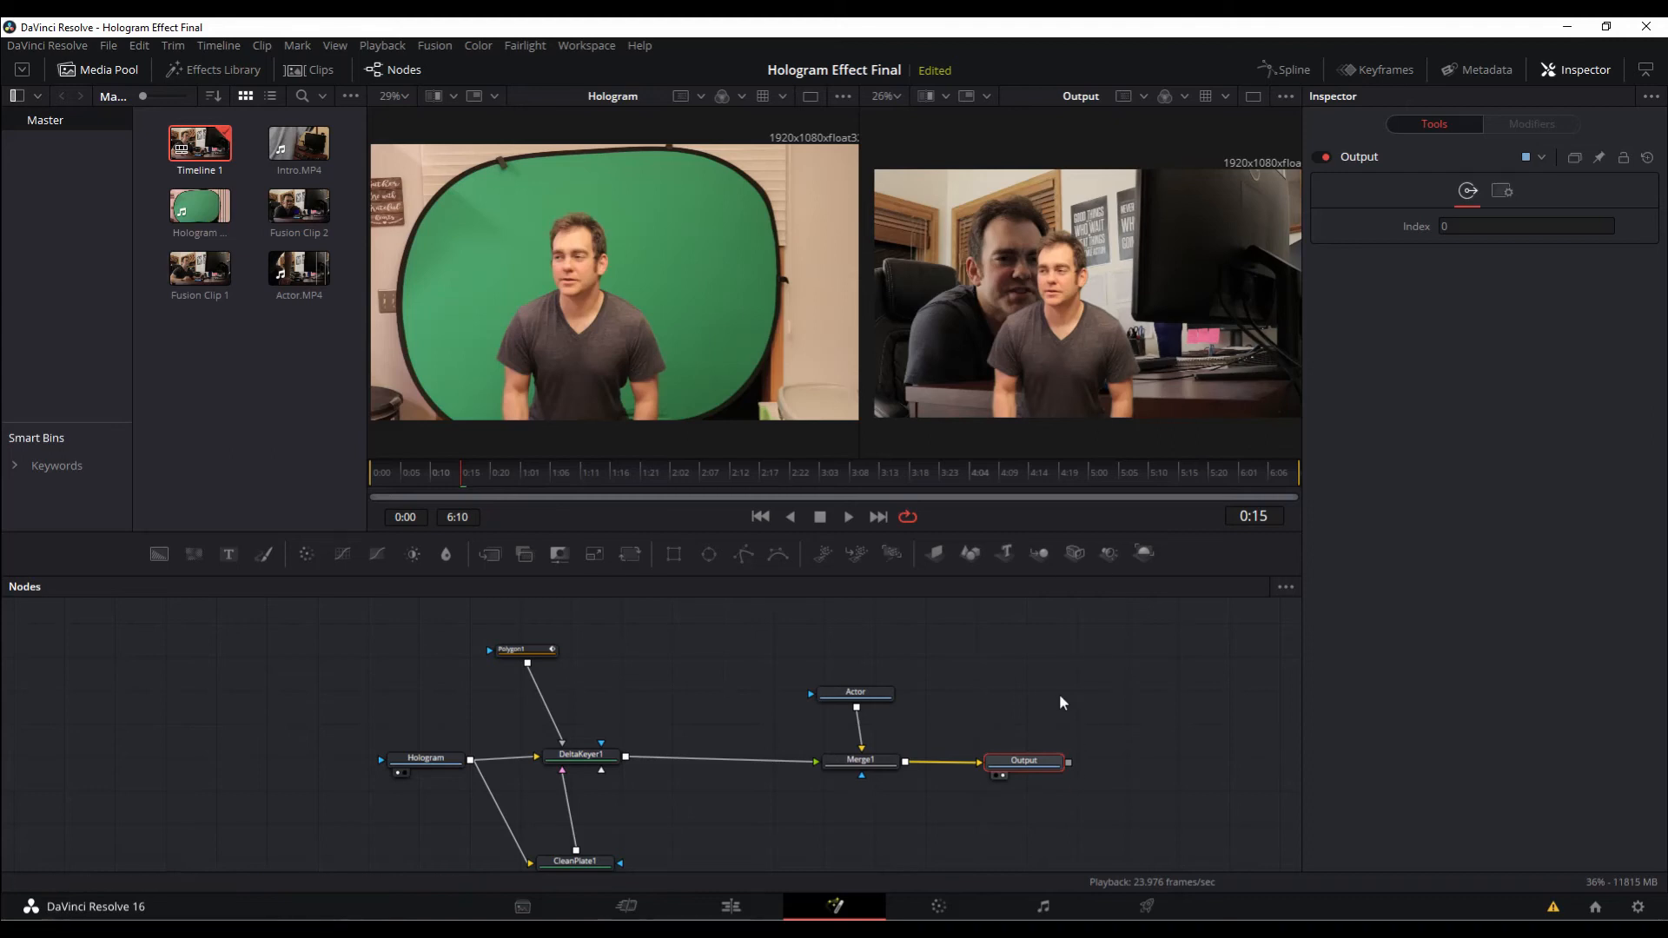
left_click_drag(842, 641, 1141, 766)
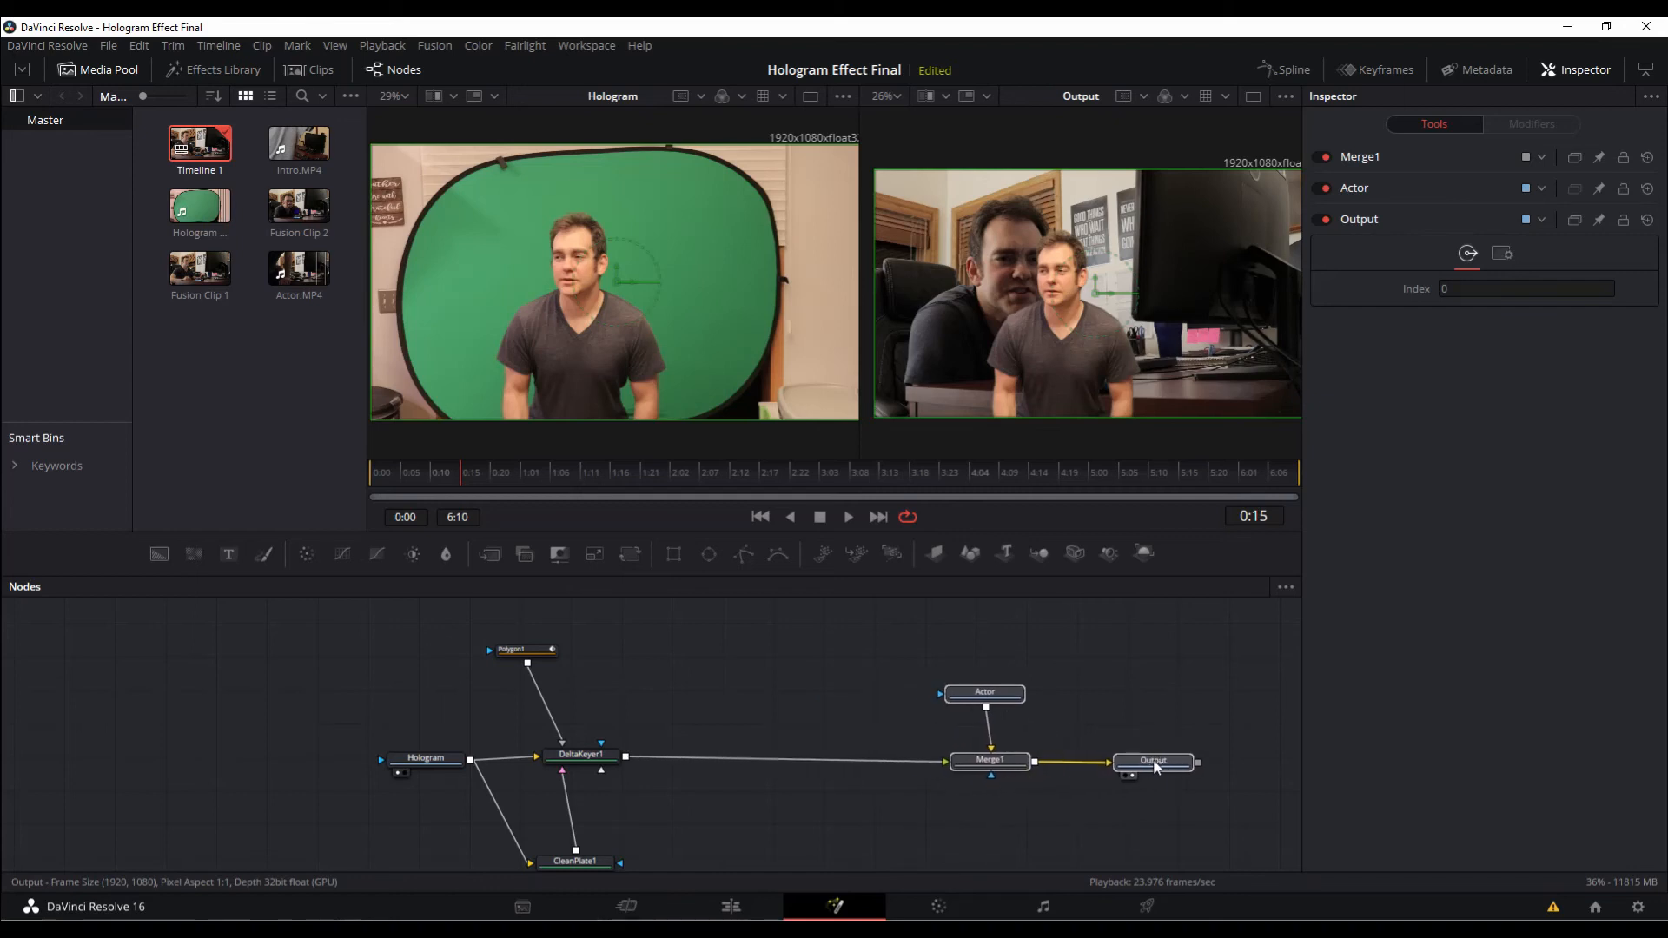
left_click(795, 690)
Add a Transform node after DeltaKeyer1 in the node graph
left_click(582, 756)
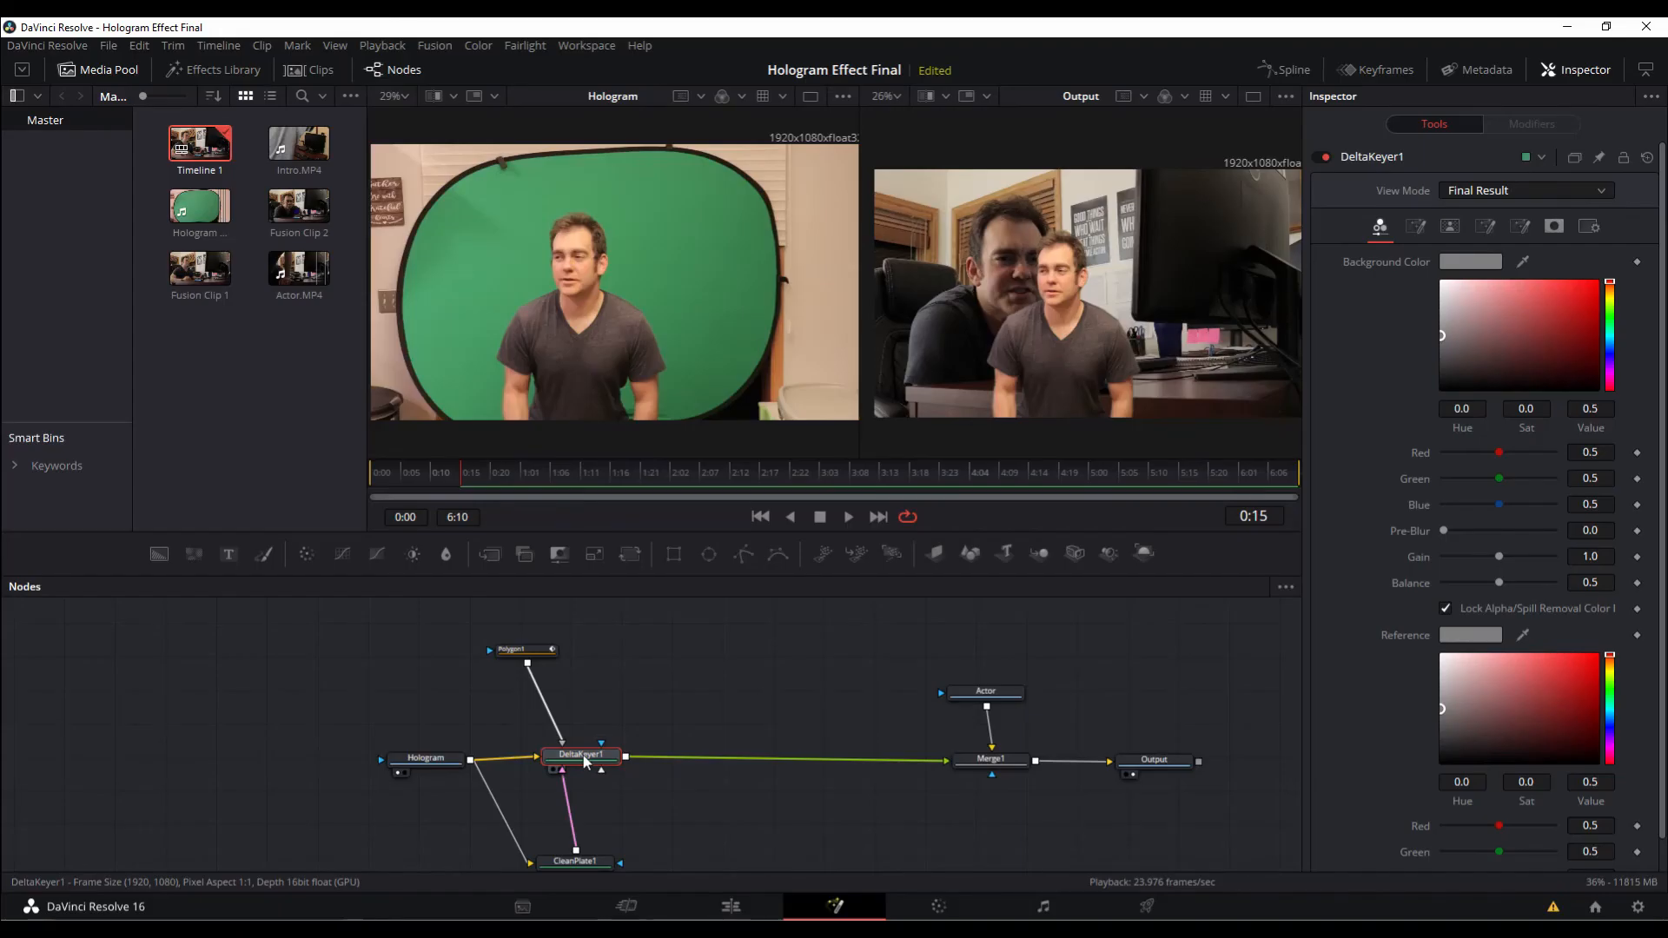
key("shift+space")
type("clean")
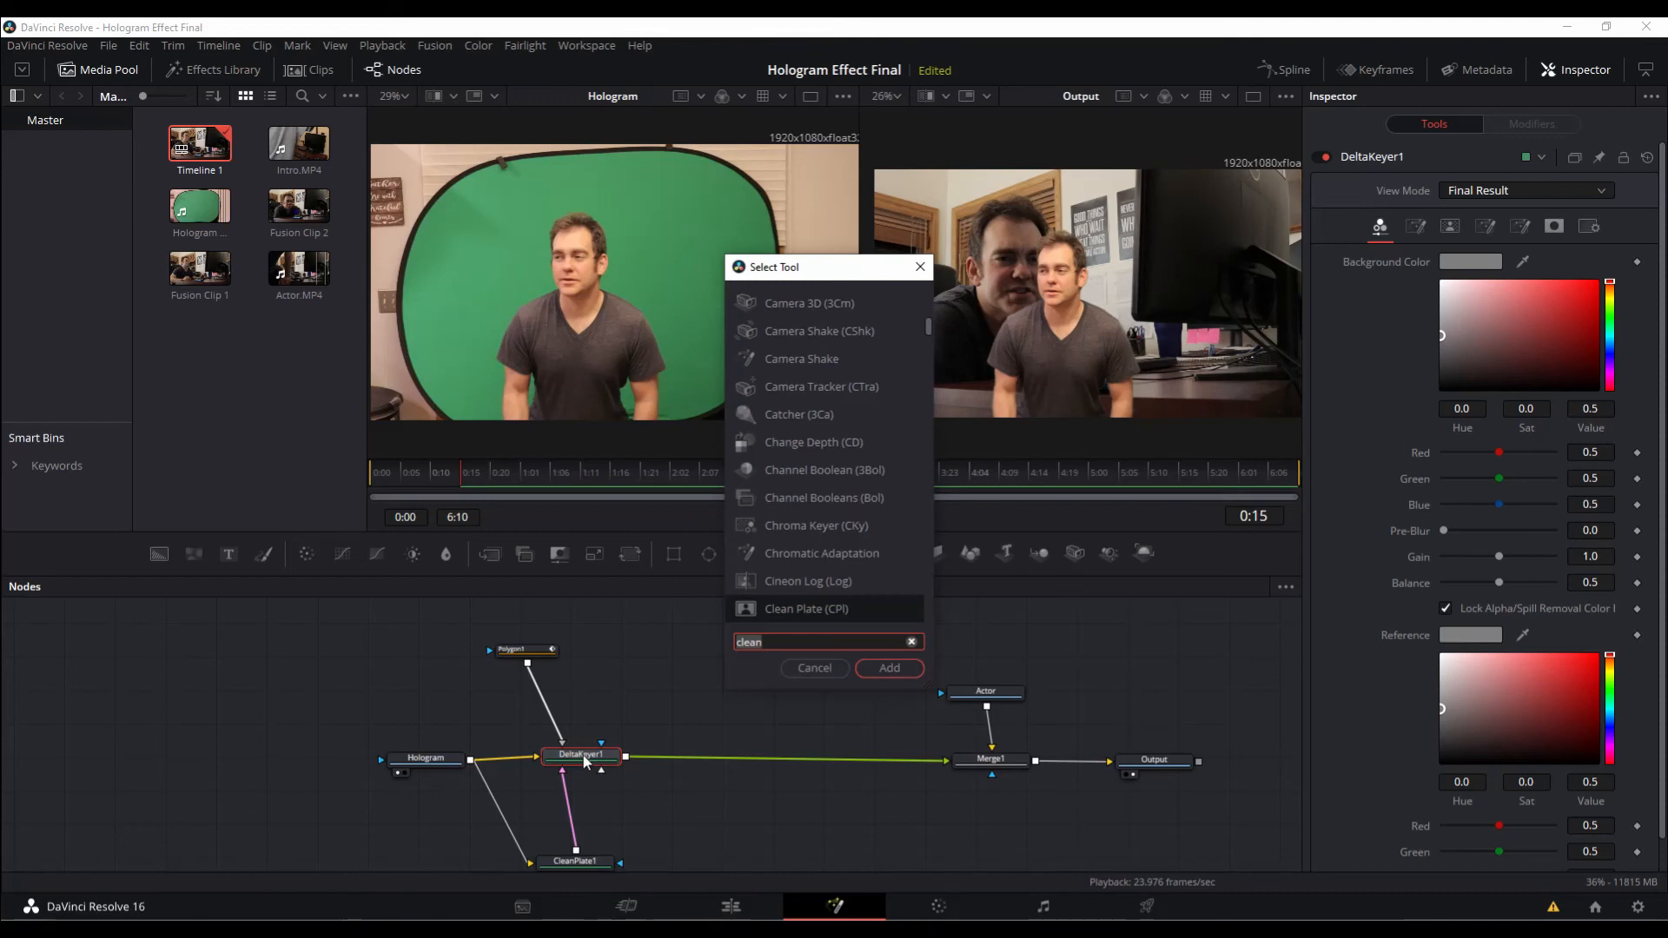
key("BackSpace")
key("BackSpace")
key("BackSpace")
key("BackSpace")
key("BackSpace")
type("tra")
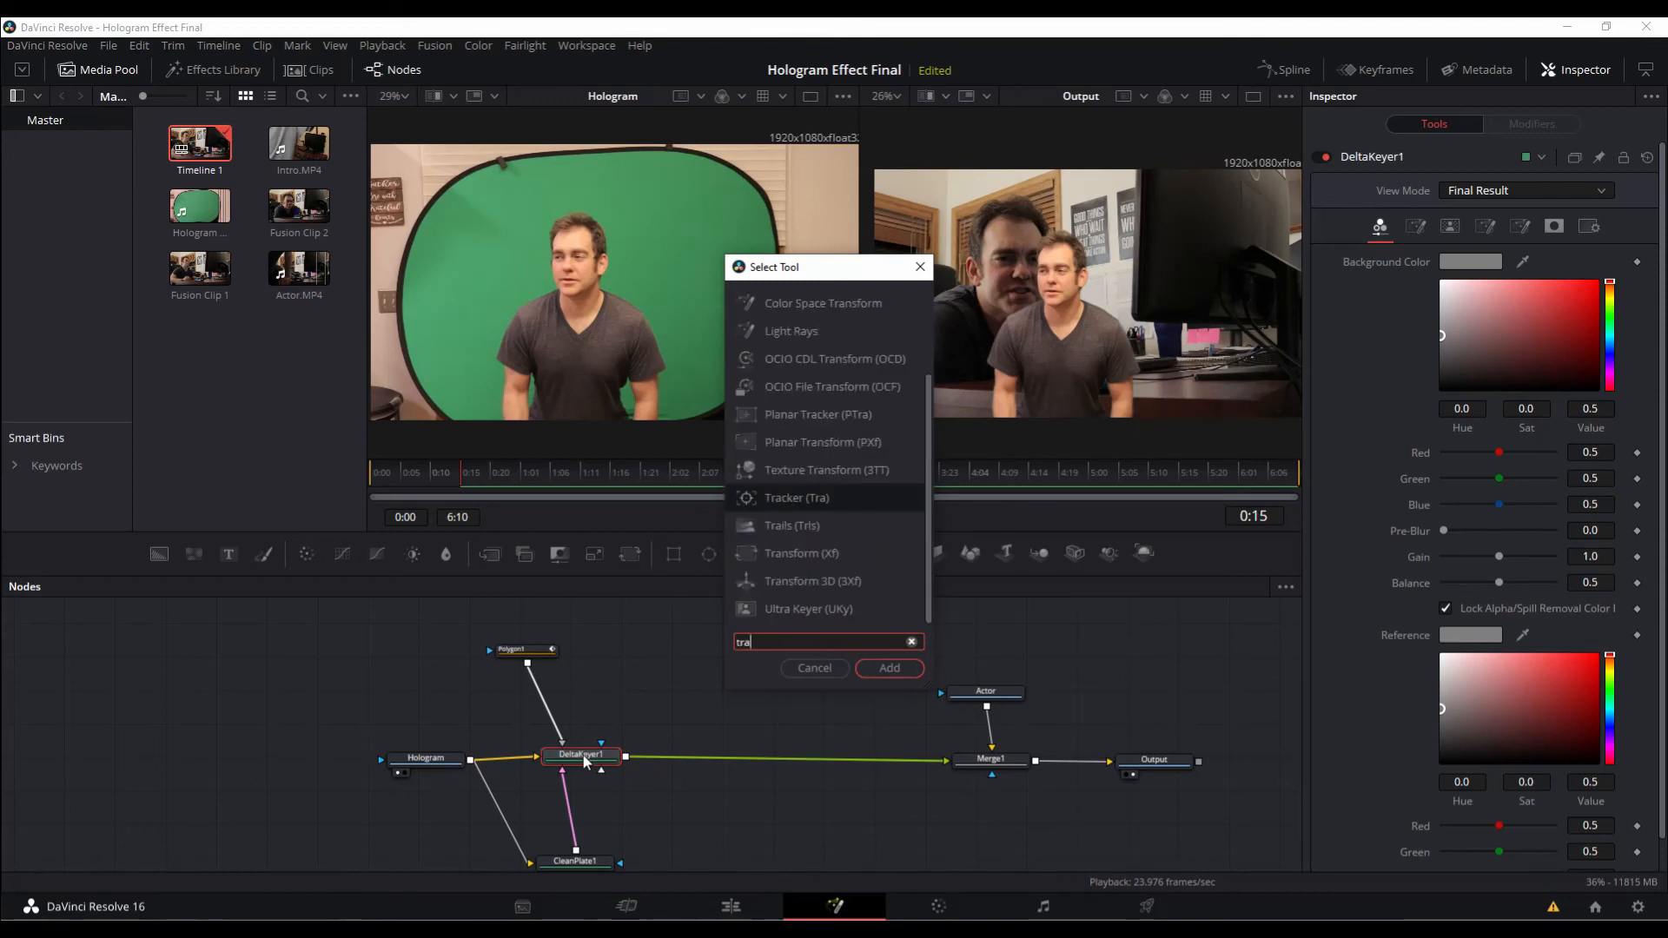
type("ns")
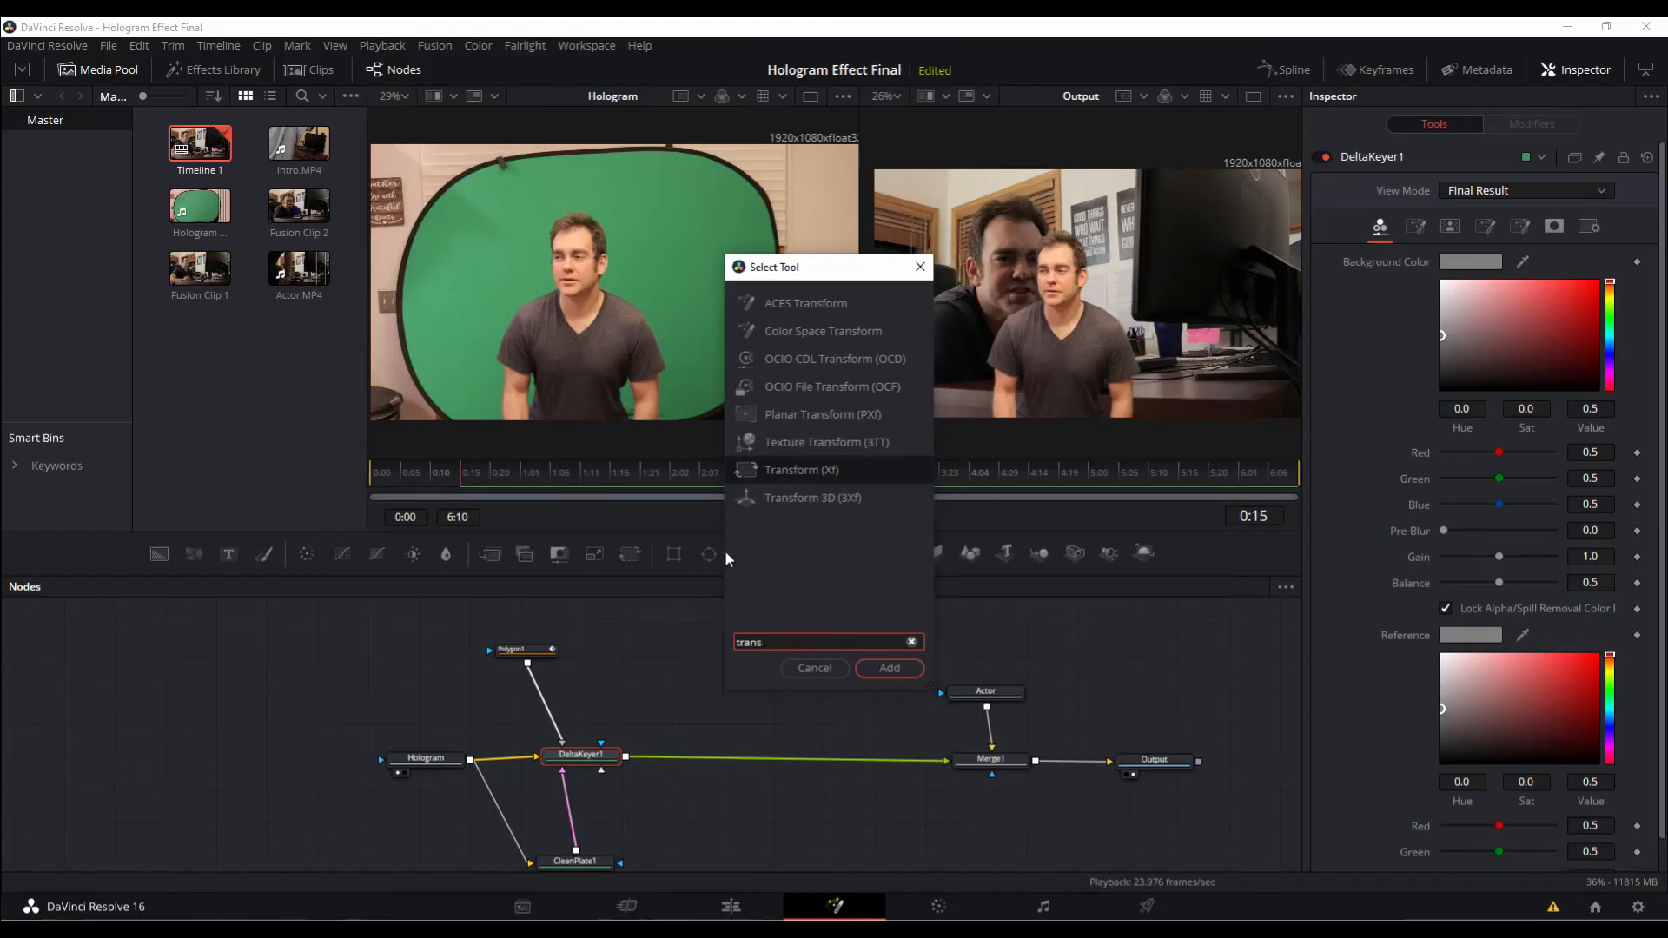
left_click(830, 470)
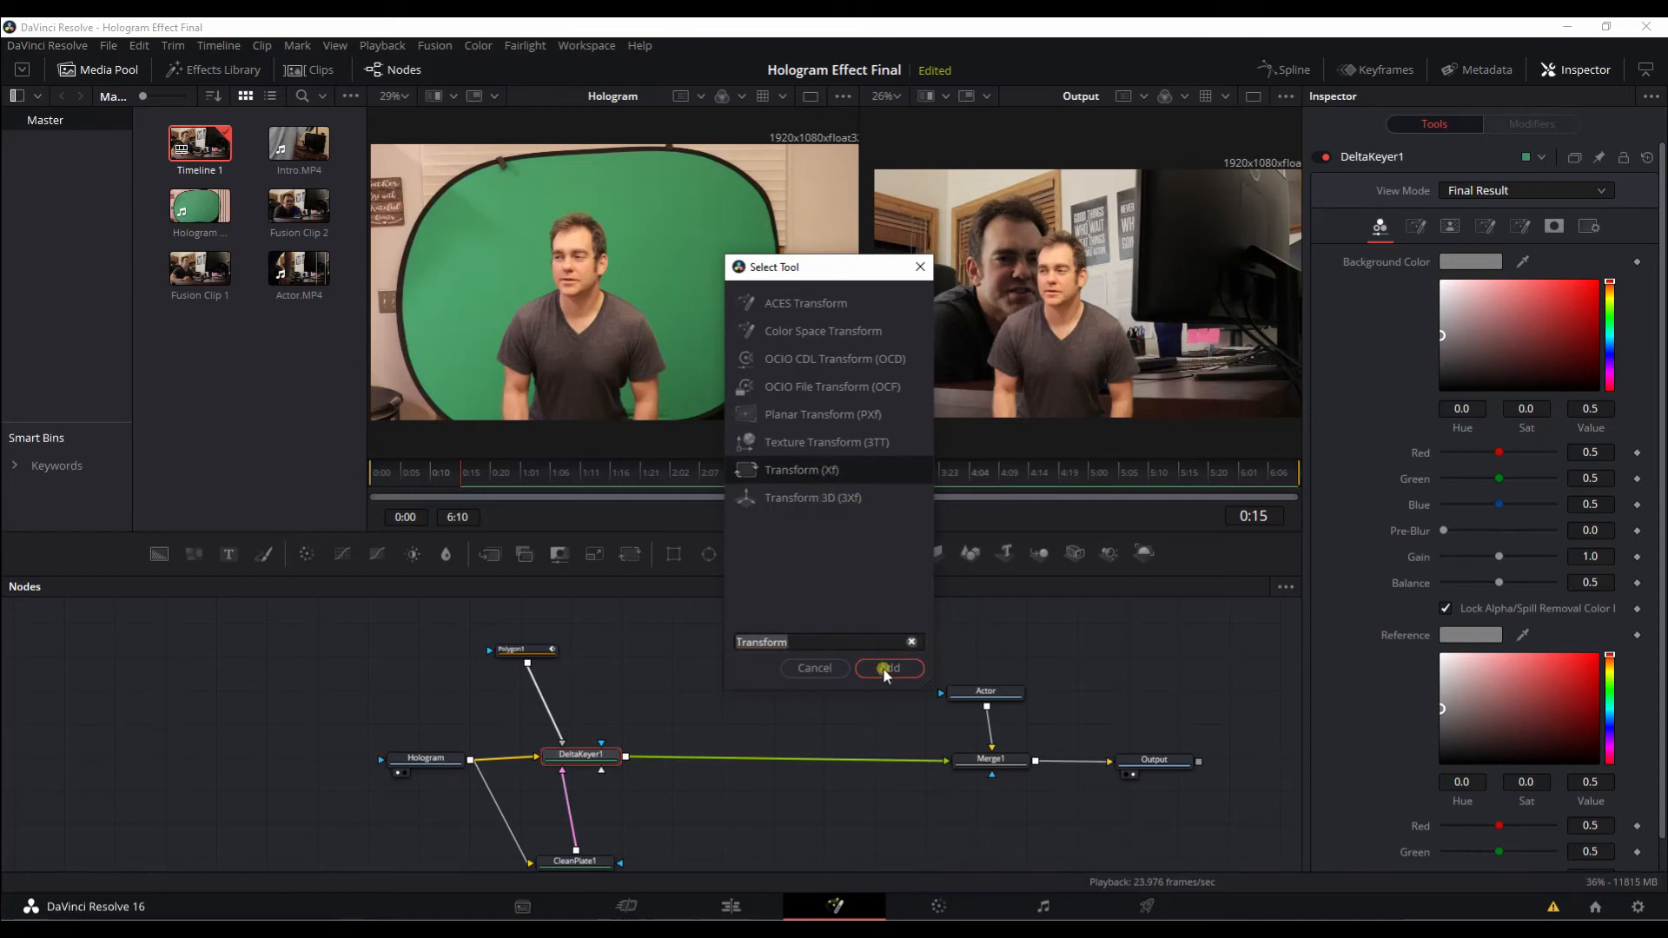
left_click(886, 669)
Scale the keyed figure to 0.39 with Transform1 and place it on the phone, centred at about X 0.52, Y 0.37
left_click(647, 743)
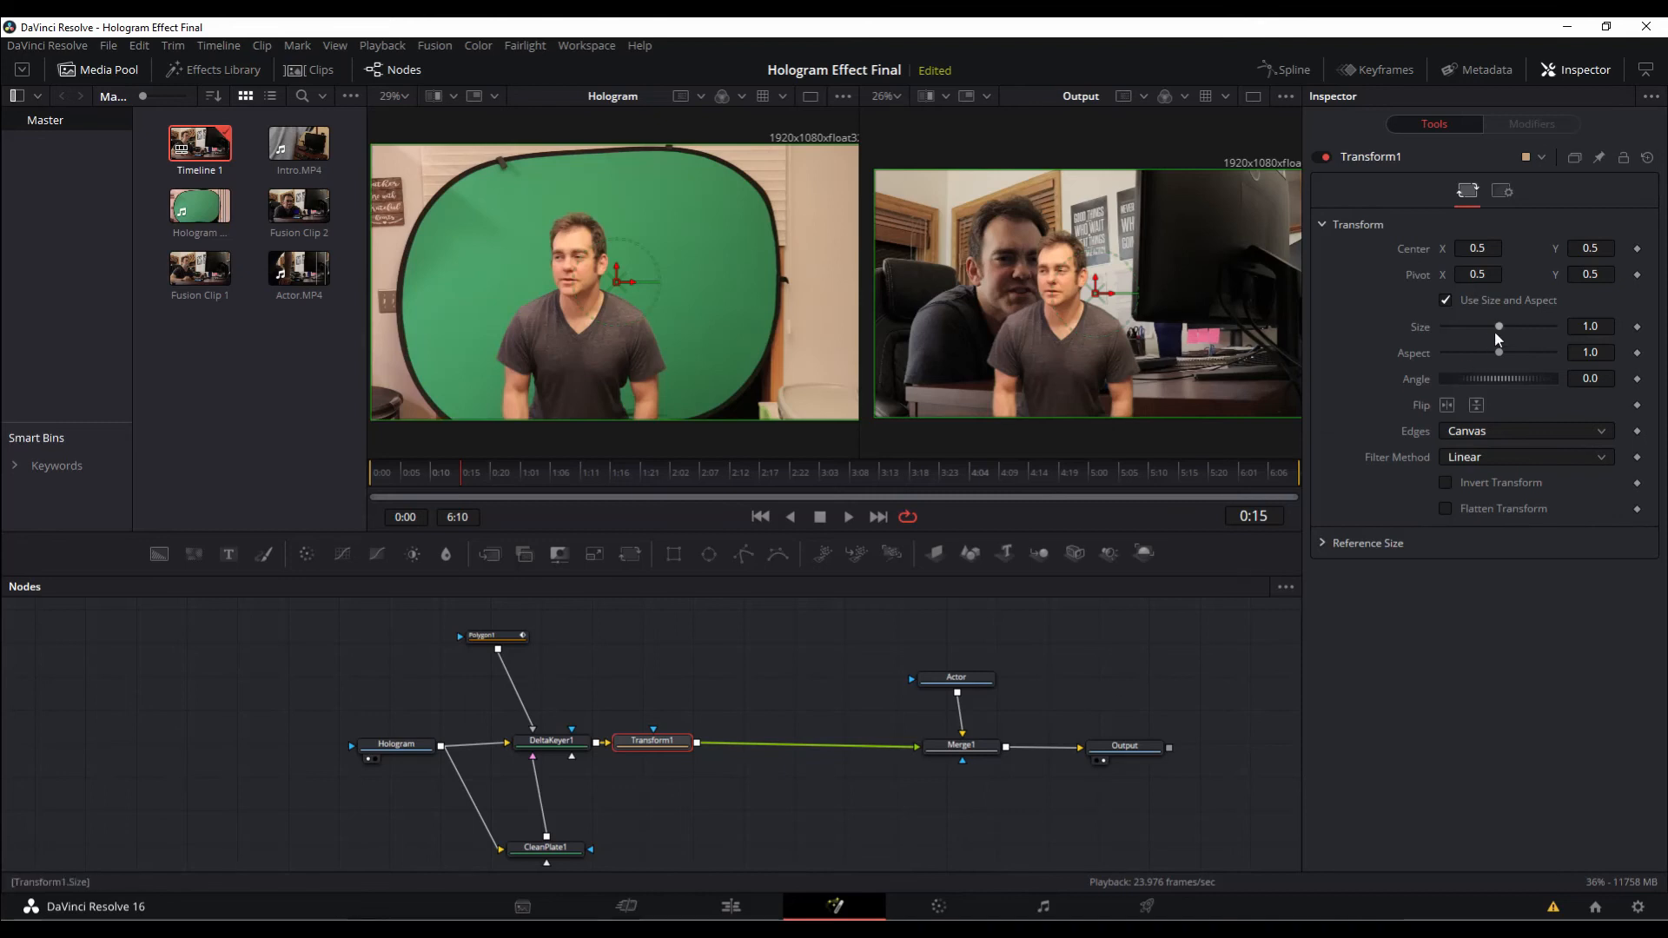
left_click_drag(1498, 326, 1467, 327)
left_click_drag(1096, 298, 1107, 324)
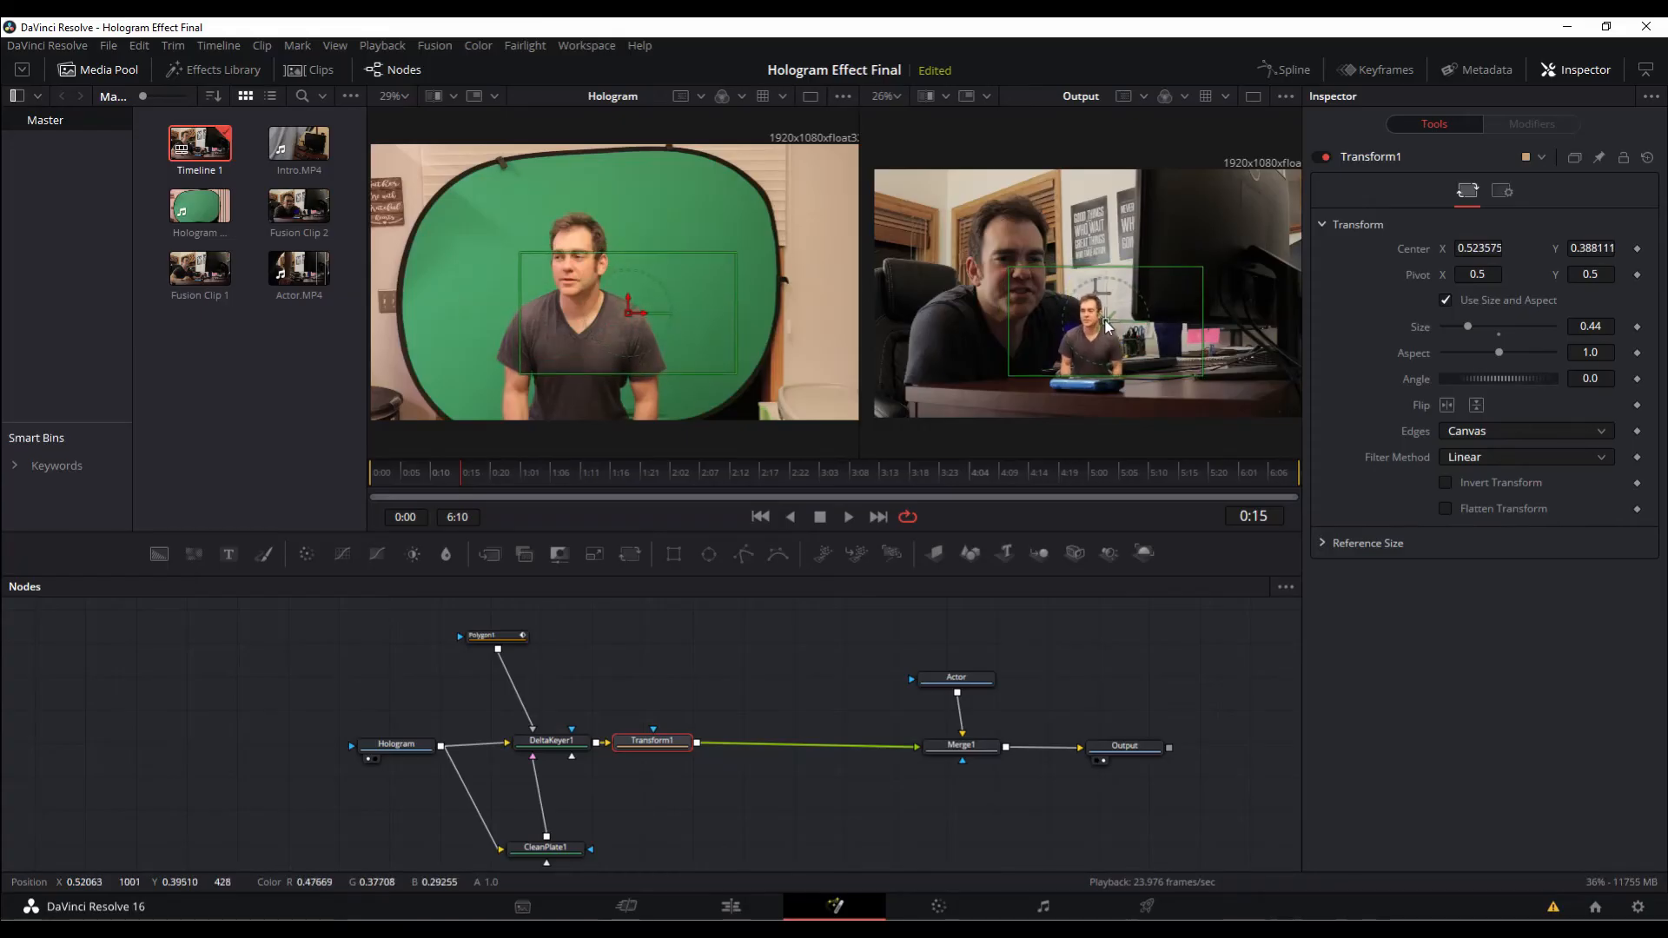
left_click(1468, 326)
left_click_drag(1468, 326, 1465, 327)
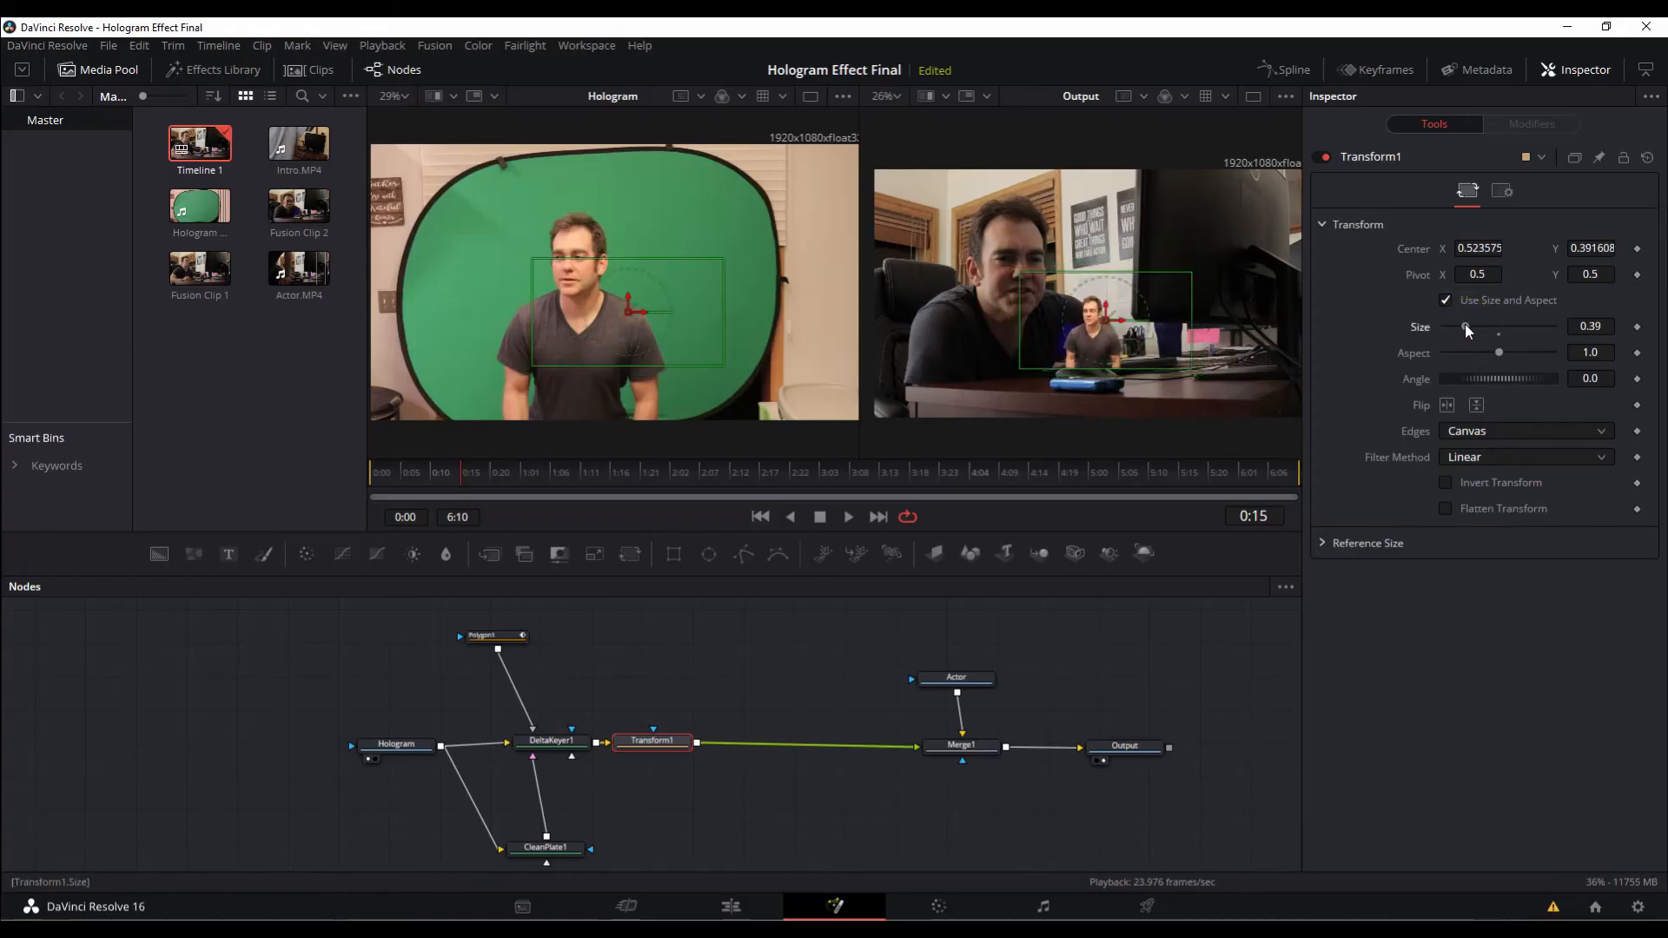
left_click_drag(1107, 322, 1106, 329)
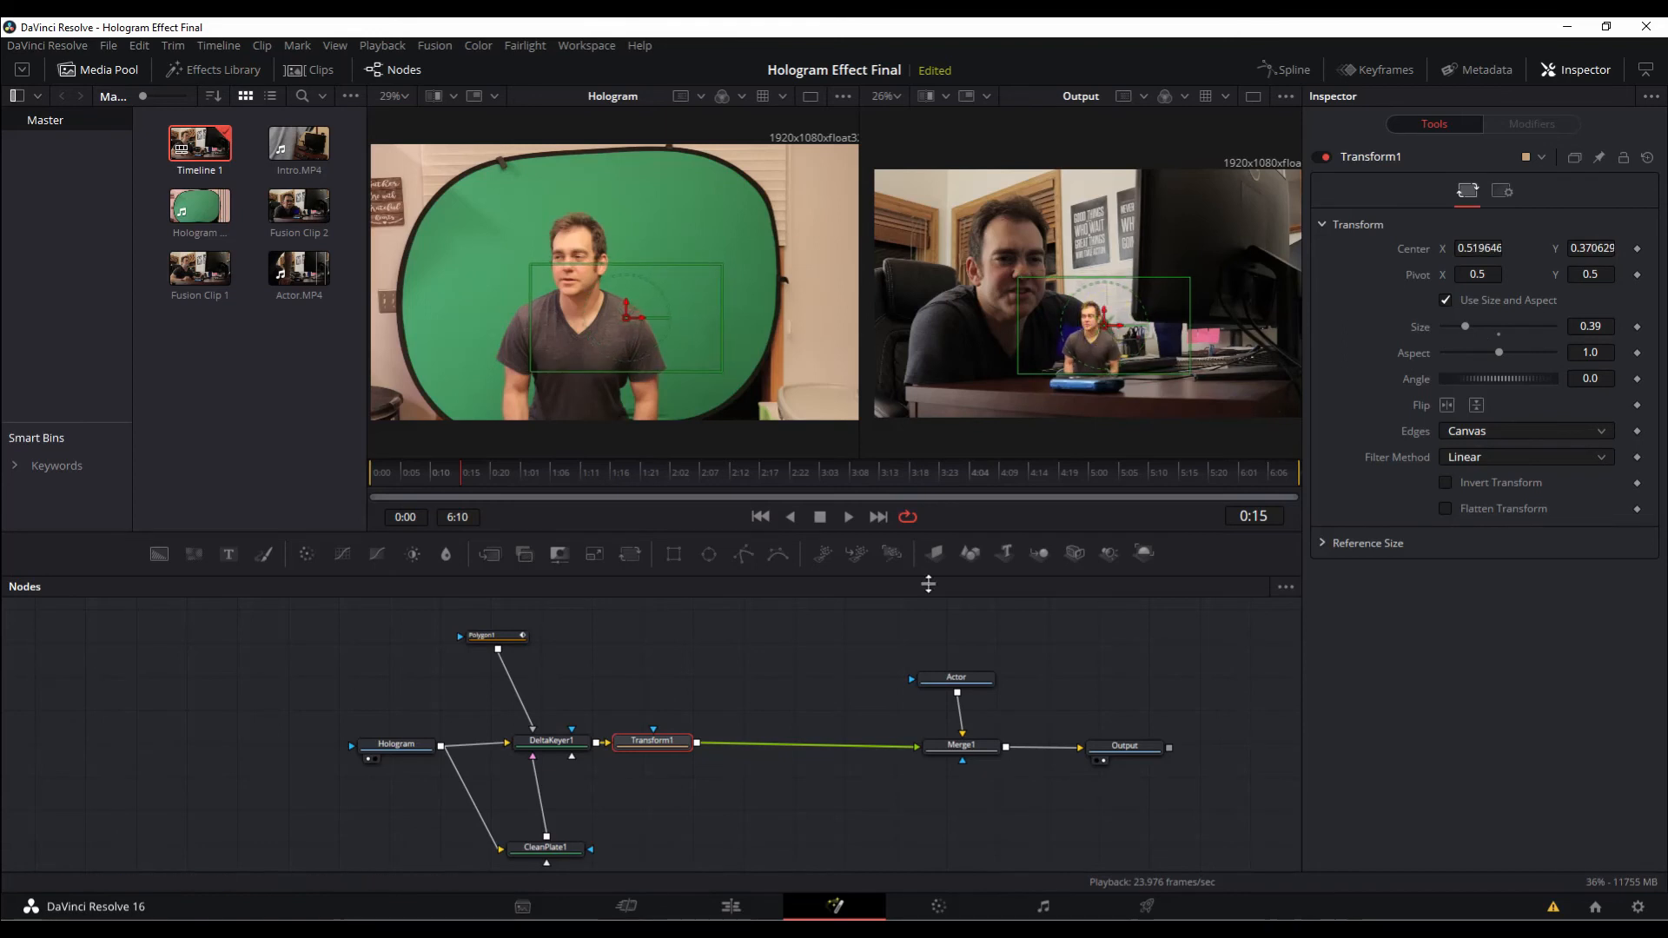
Add a Scanlines node after Transform1 and move it, Actor, Merge1 and Output farther away from Transform1
left_click(735, 657)
left_click(662, 743)
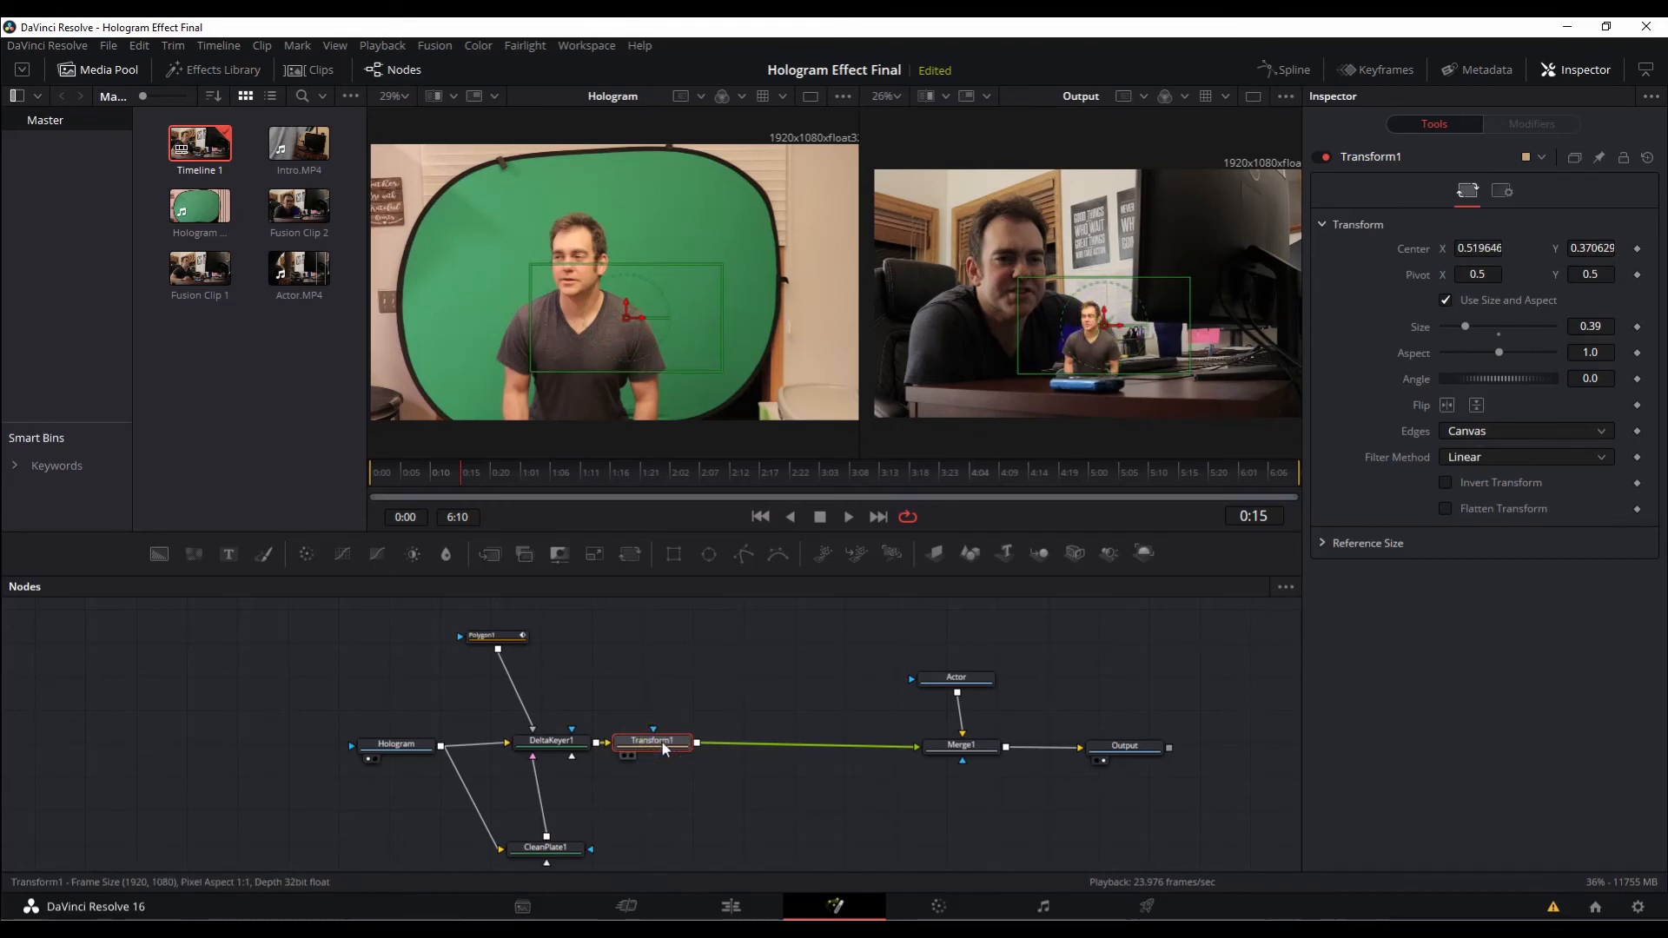
key("shift+space")
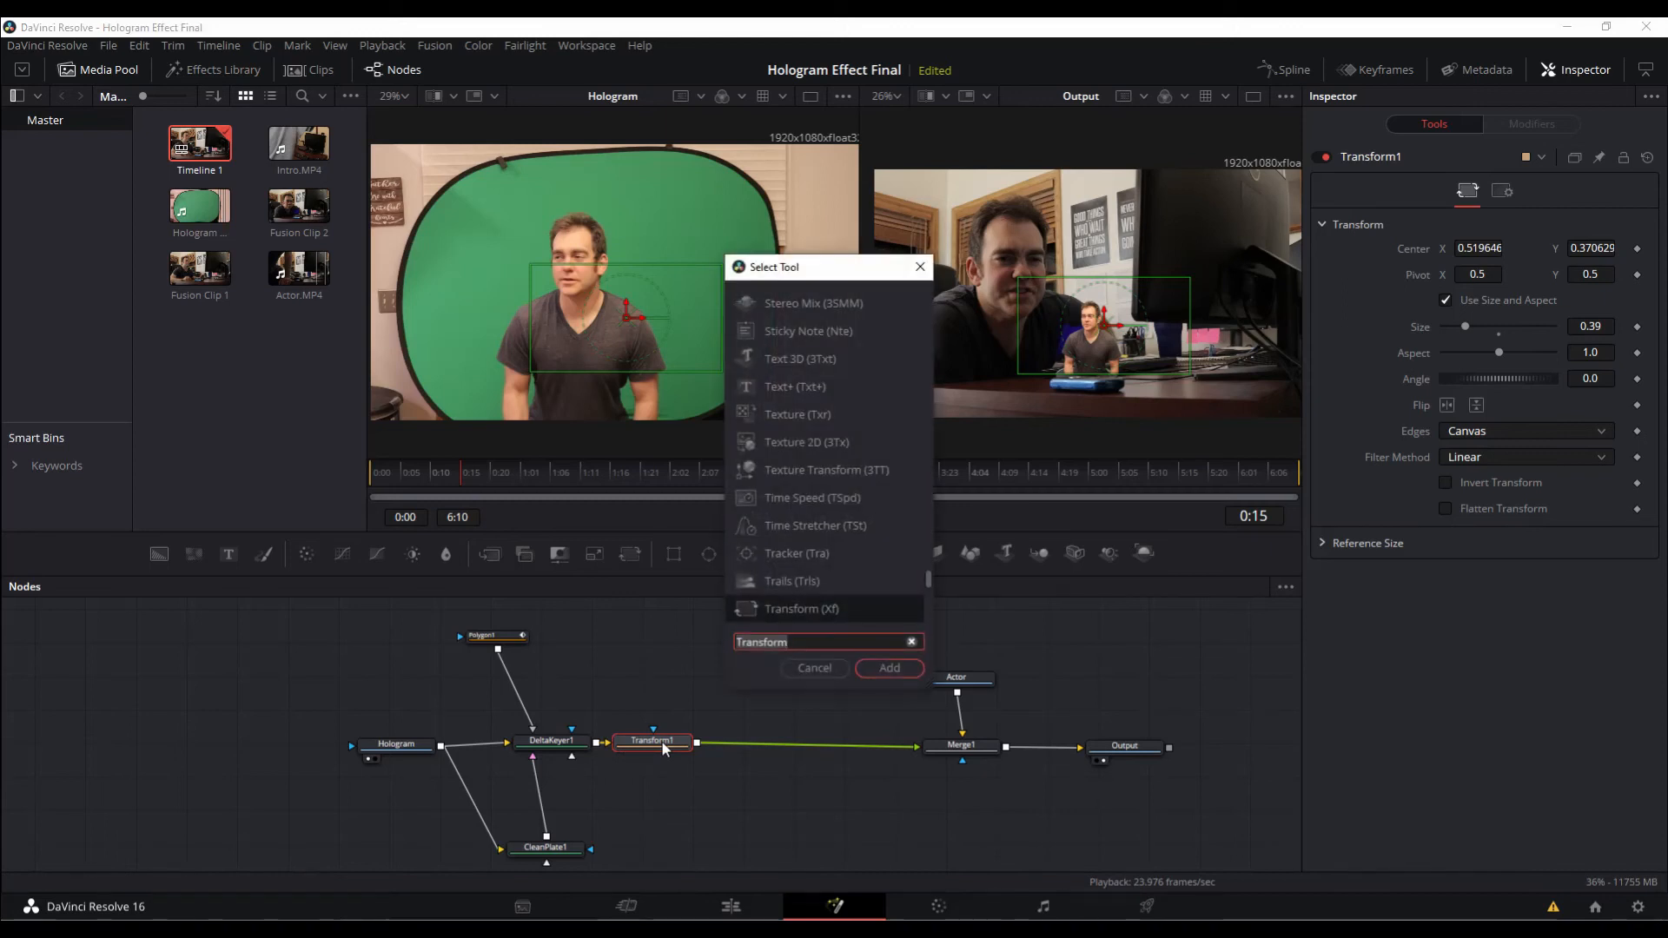
type("scn")
type("a")
key("BackSpace")
key("BackSpace")
type("an")
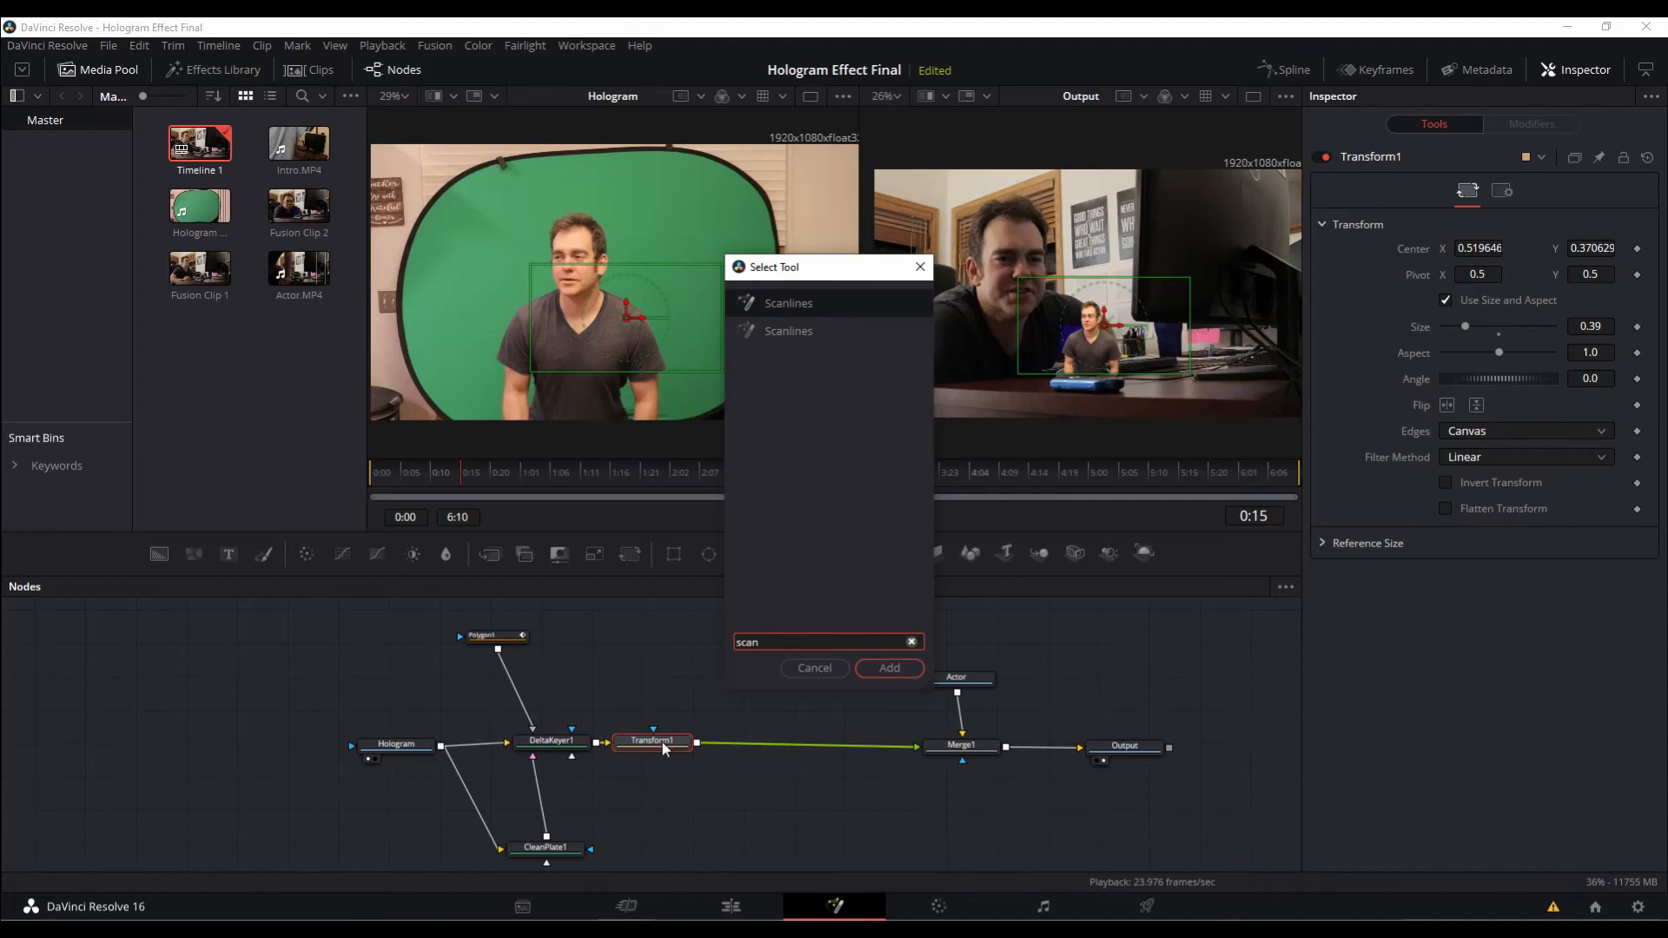
left_click(888, 668)
left_click_drag(880, 645, 1102, 743)
left_click_drag(590, 739, 647, 743)
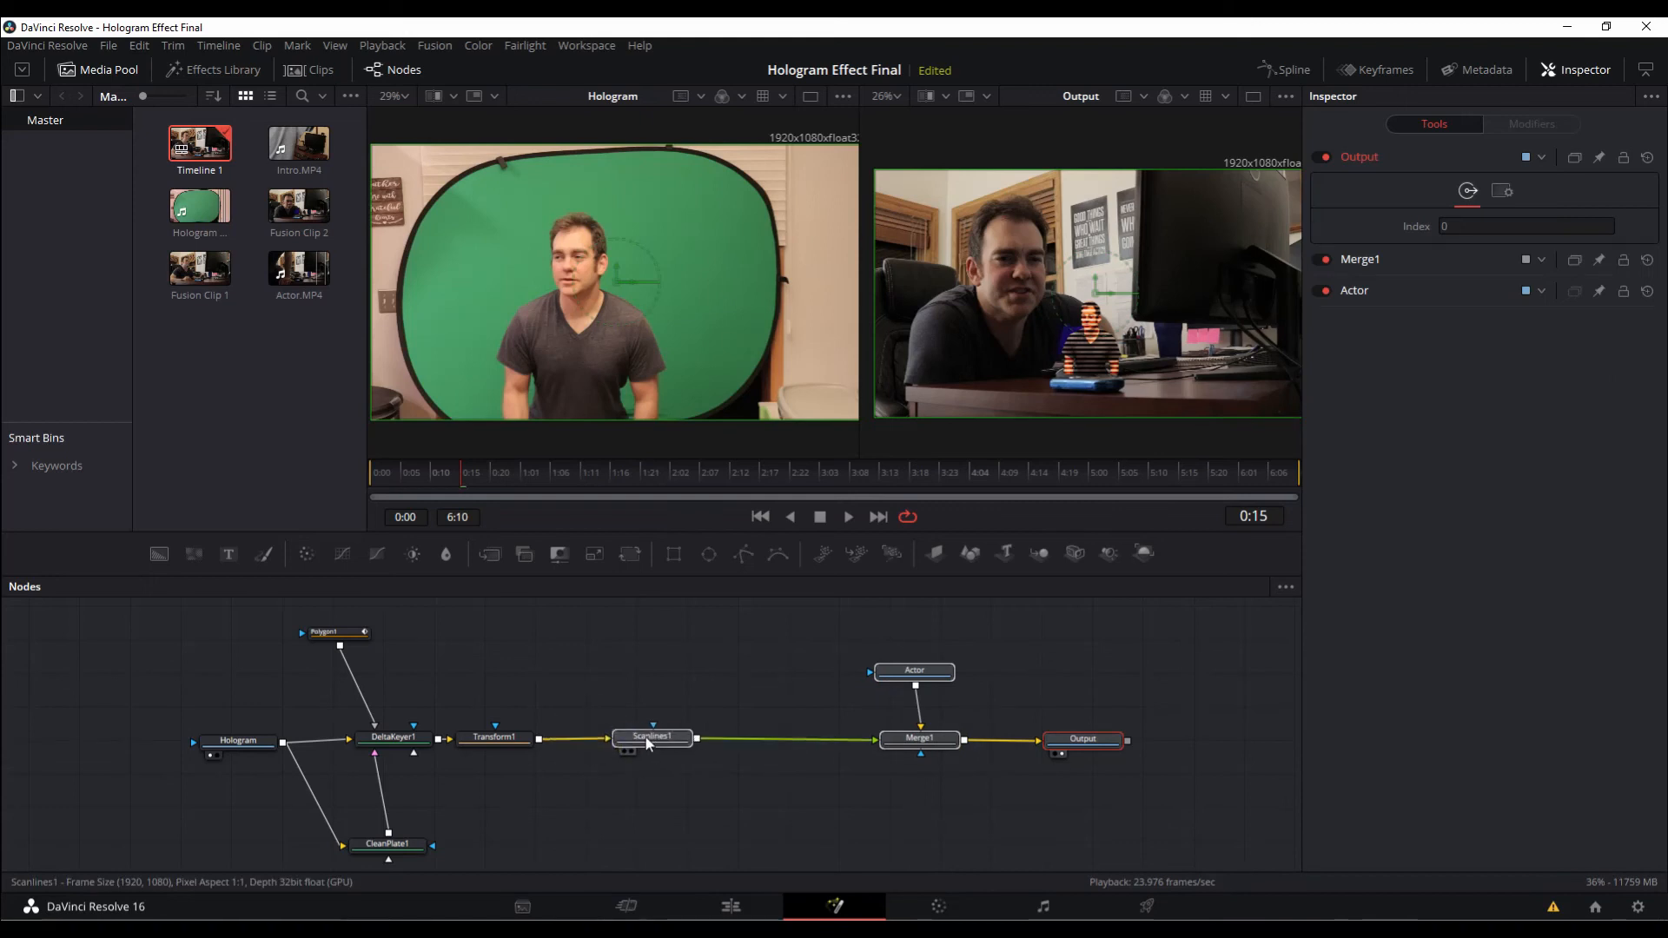
Set Scanlines1's Line Frequency to 319.3 with Line Sharpness at 0.5, and move the node closer to Transform1
left_click(656, 739)
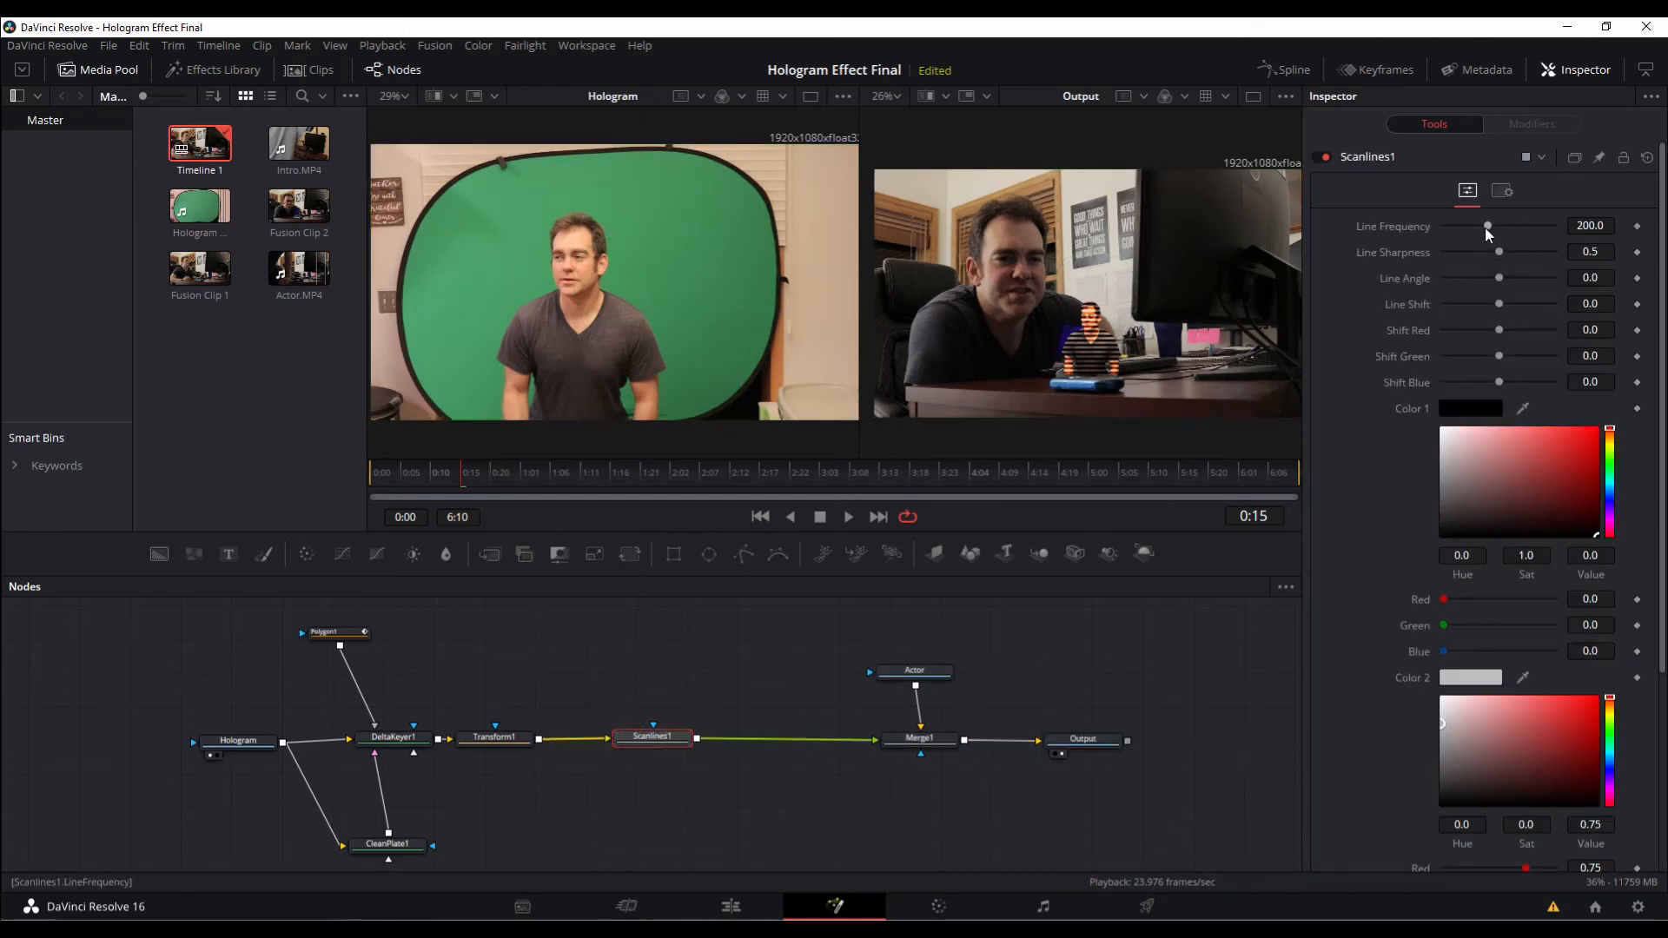
mouse_move(1487, 226)
left_mouse_down()
mouse_move(1467, 233)
mouse_move(1518, 234)
left_mouse_up()
left_click_drag(1511, 252, 1551, 257)
left_click(1498, 257)
left_click(652, 738)
left_click_drag(654, 743, 622, 744)
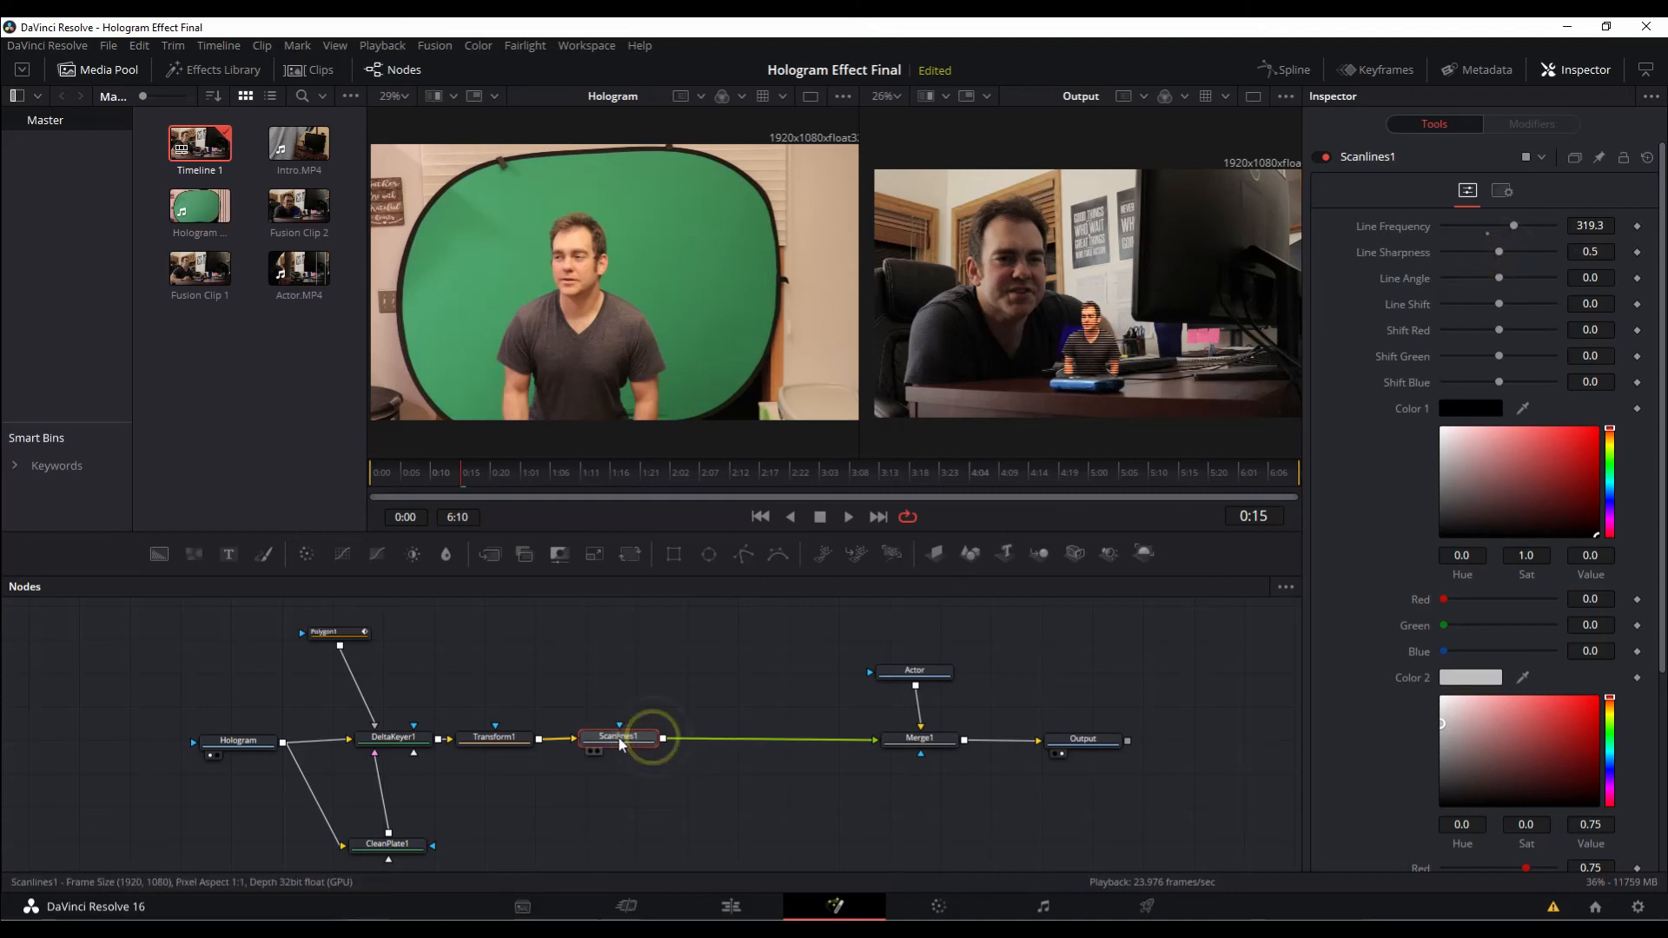
Add a Color Corrector node after Scanlines1
left_click(620, 743)
key("shift+space")
type("scan")
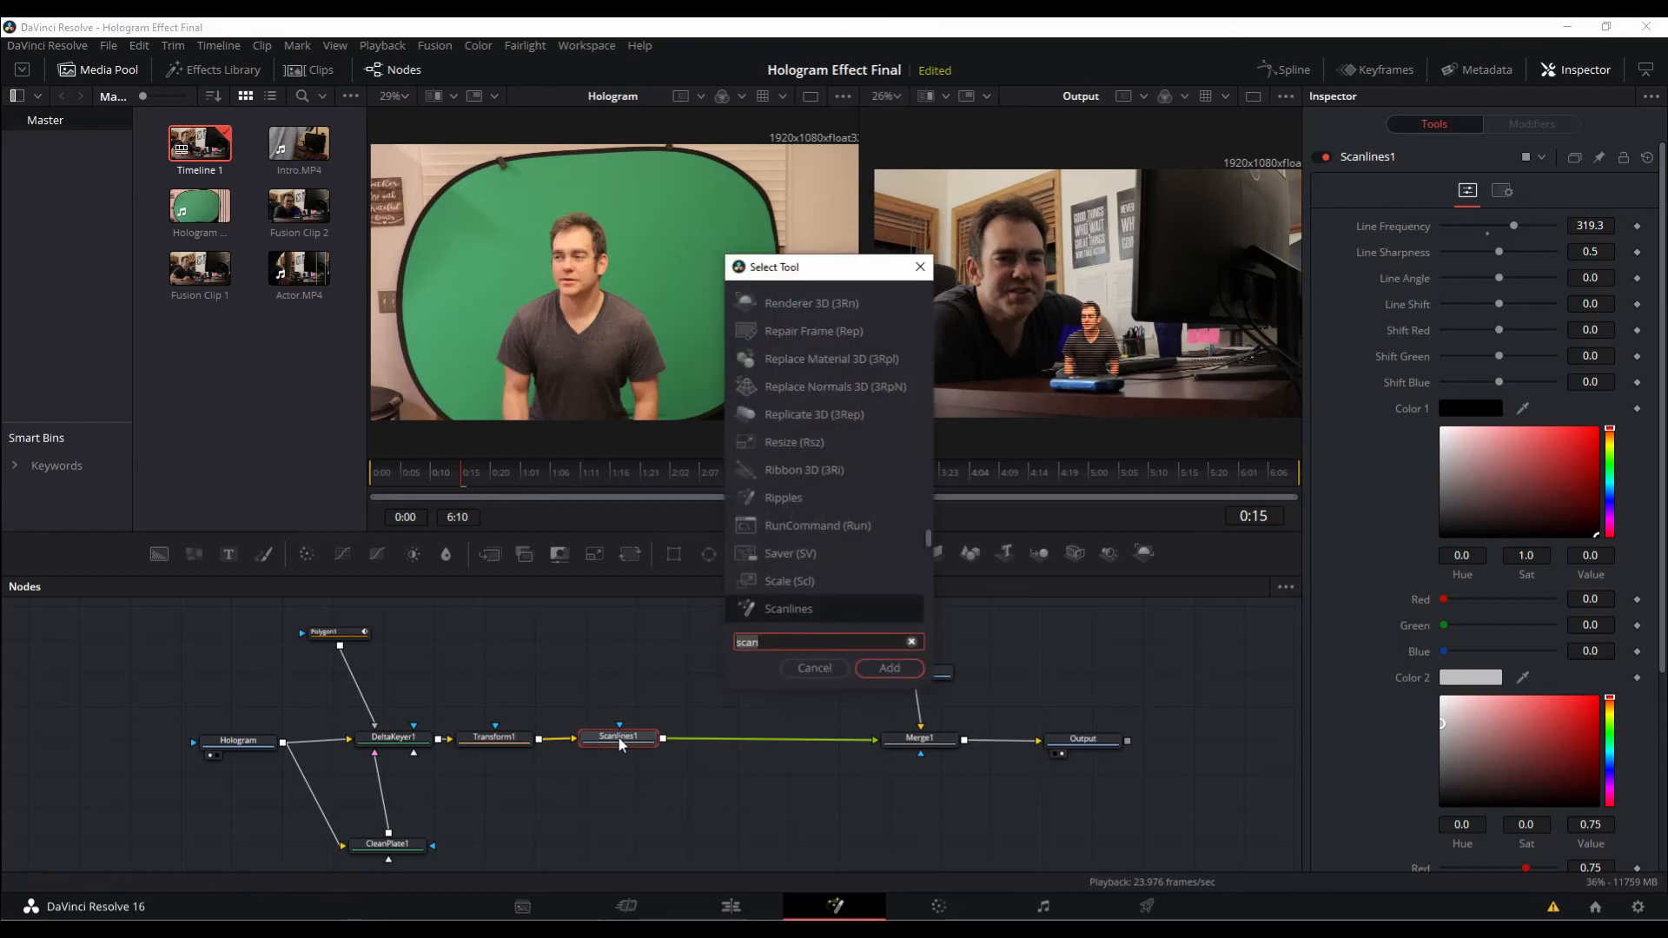
key("BackSpace")
key("BackSpace")
key("BackSpace")
key("BackSpace")
type("c")
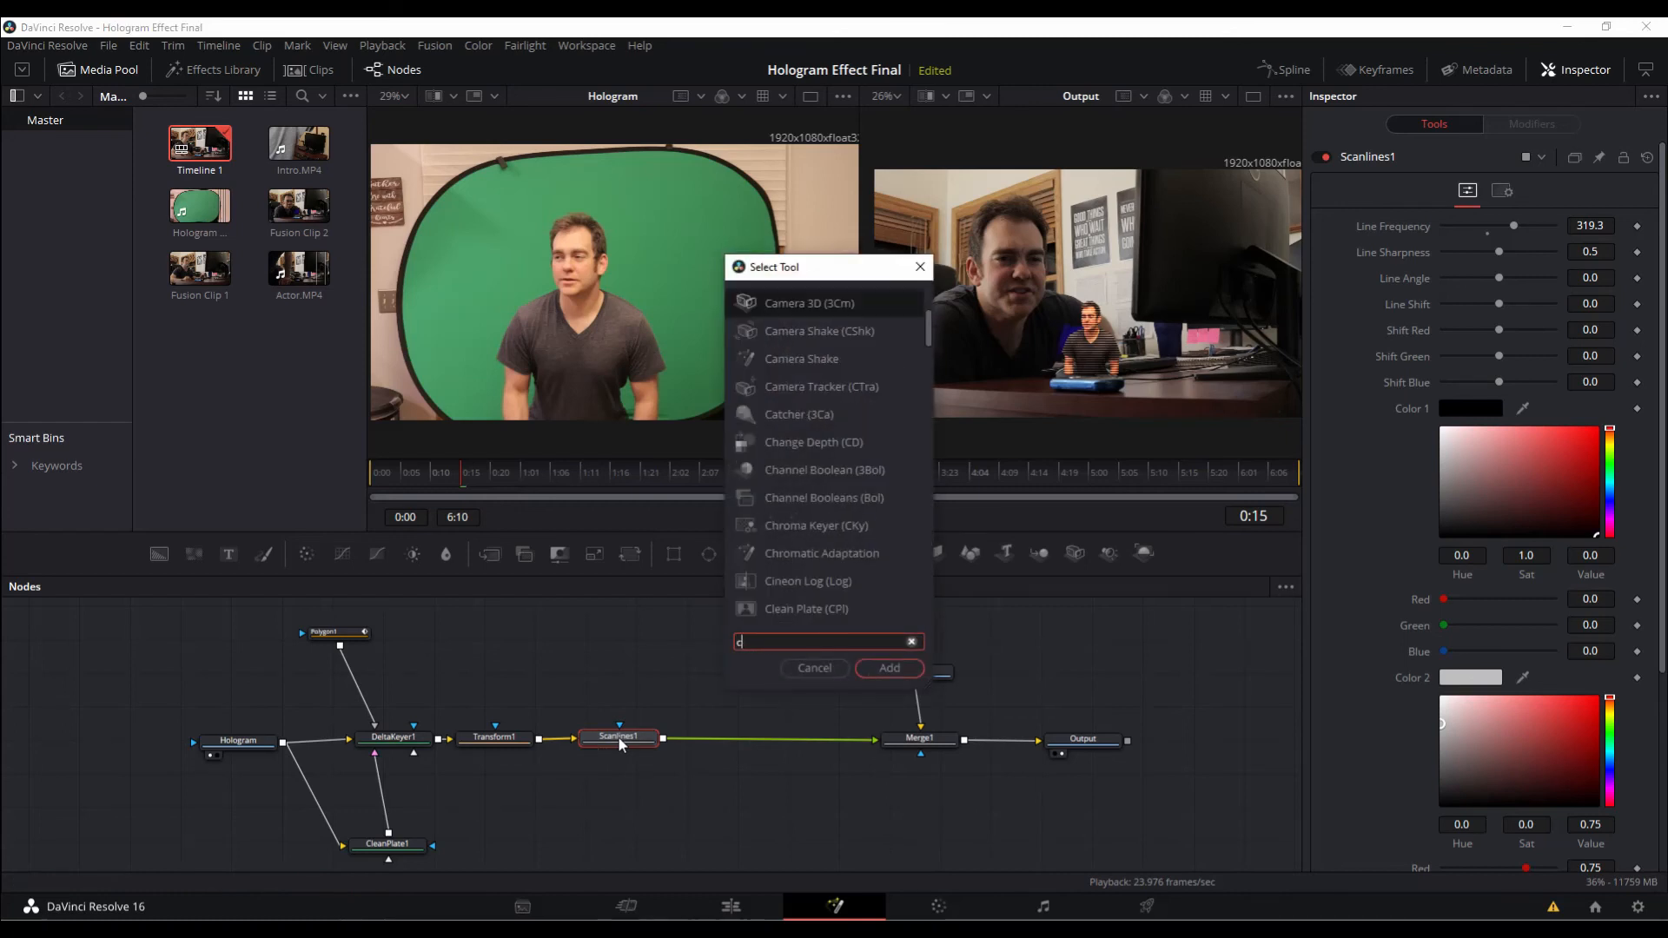
type("olor c")
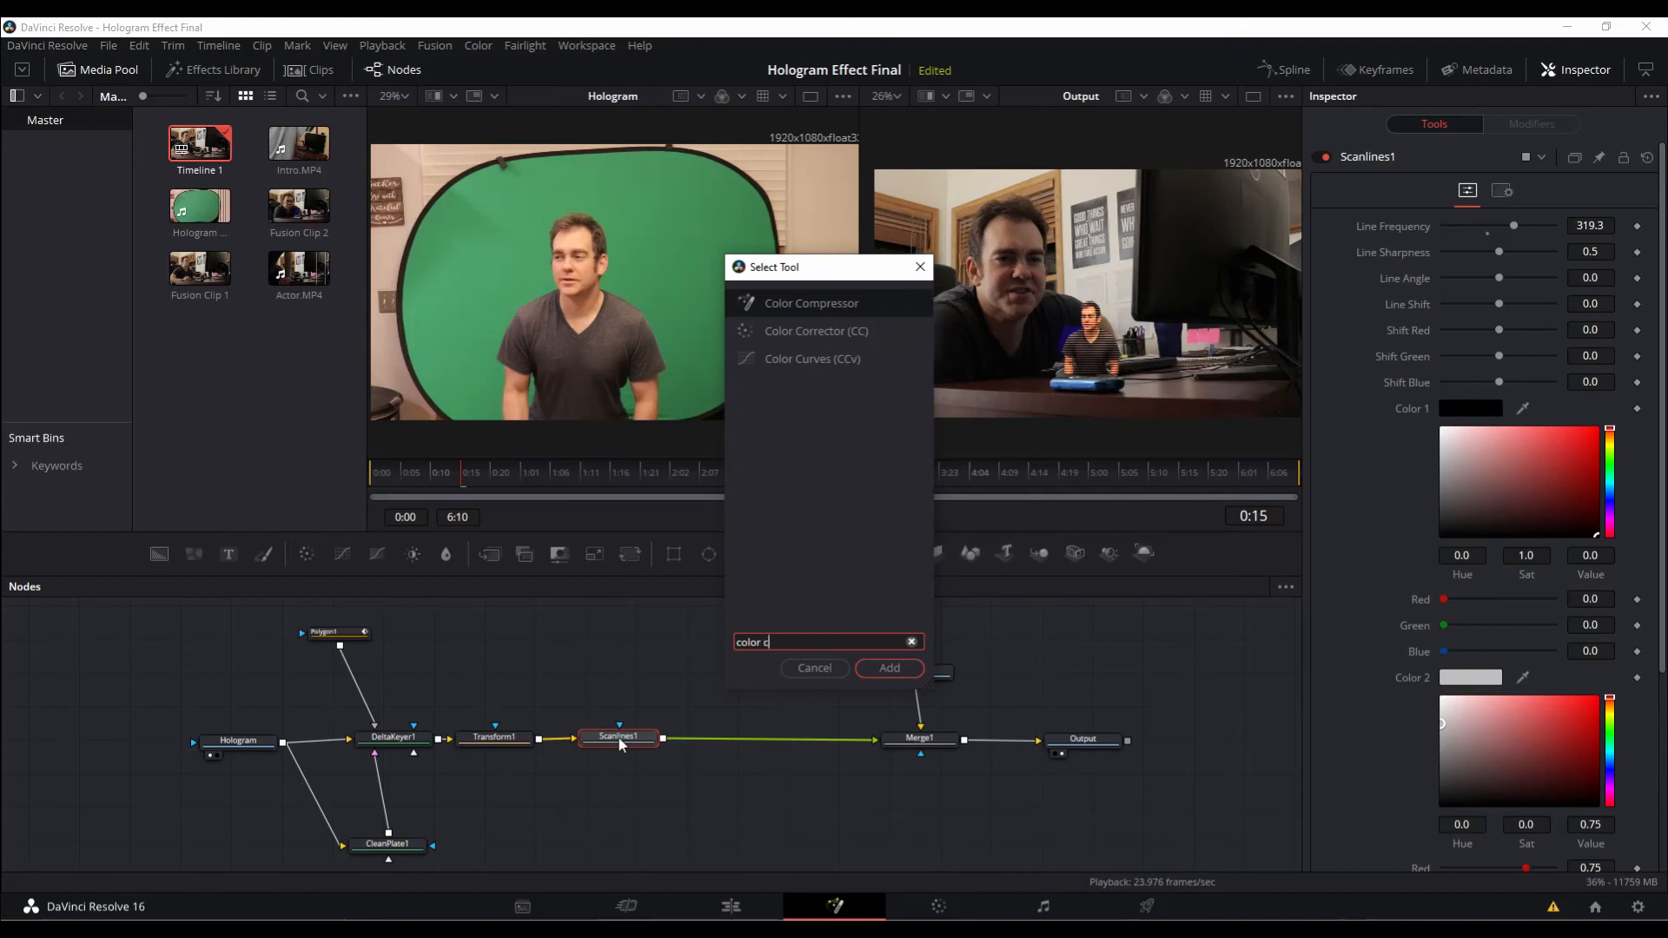
left_click(837, 333)
left_click(885, 667)
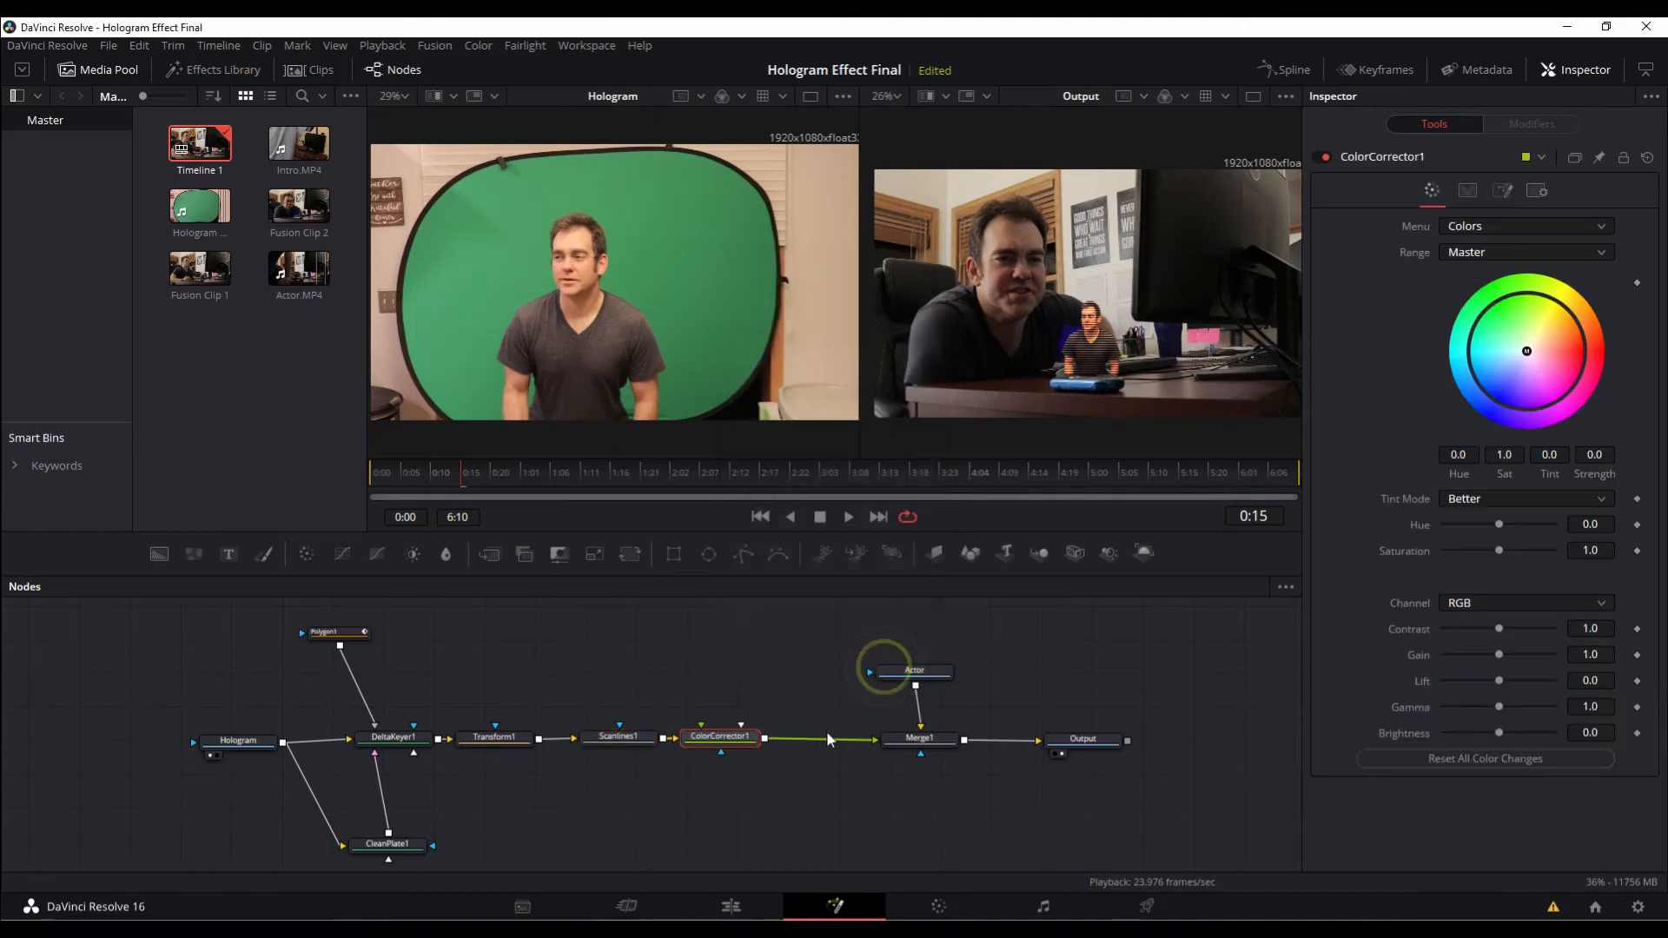
Move ColorCorrector1 farther from Scanlines1 and tint its Master range teal-green, with Tint about -0.54 and Strength about 0.74
left_click_drag(797, 663, 640, 674)
left_click(563, 738)
left_click_drag(586, 749, 611, 747)
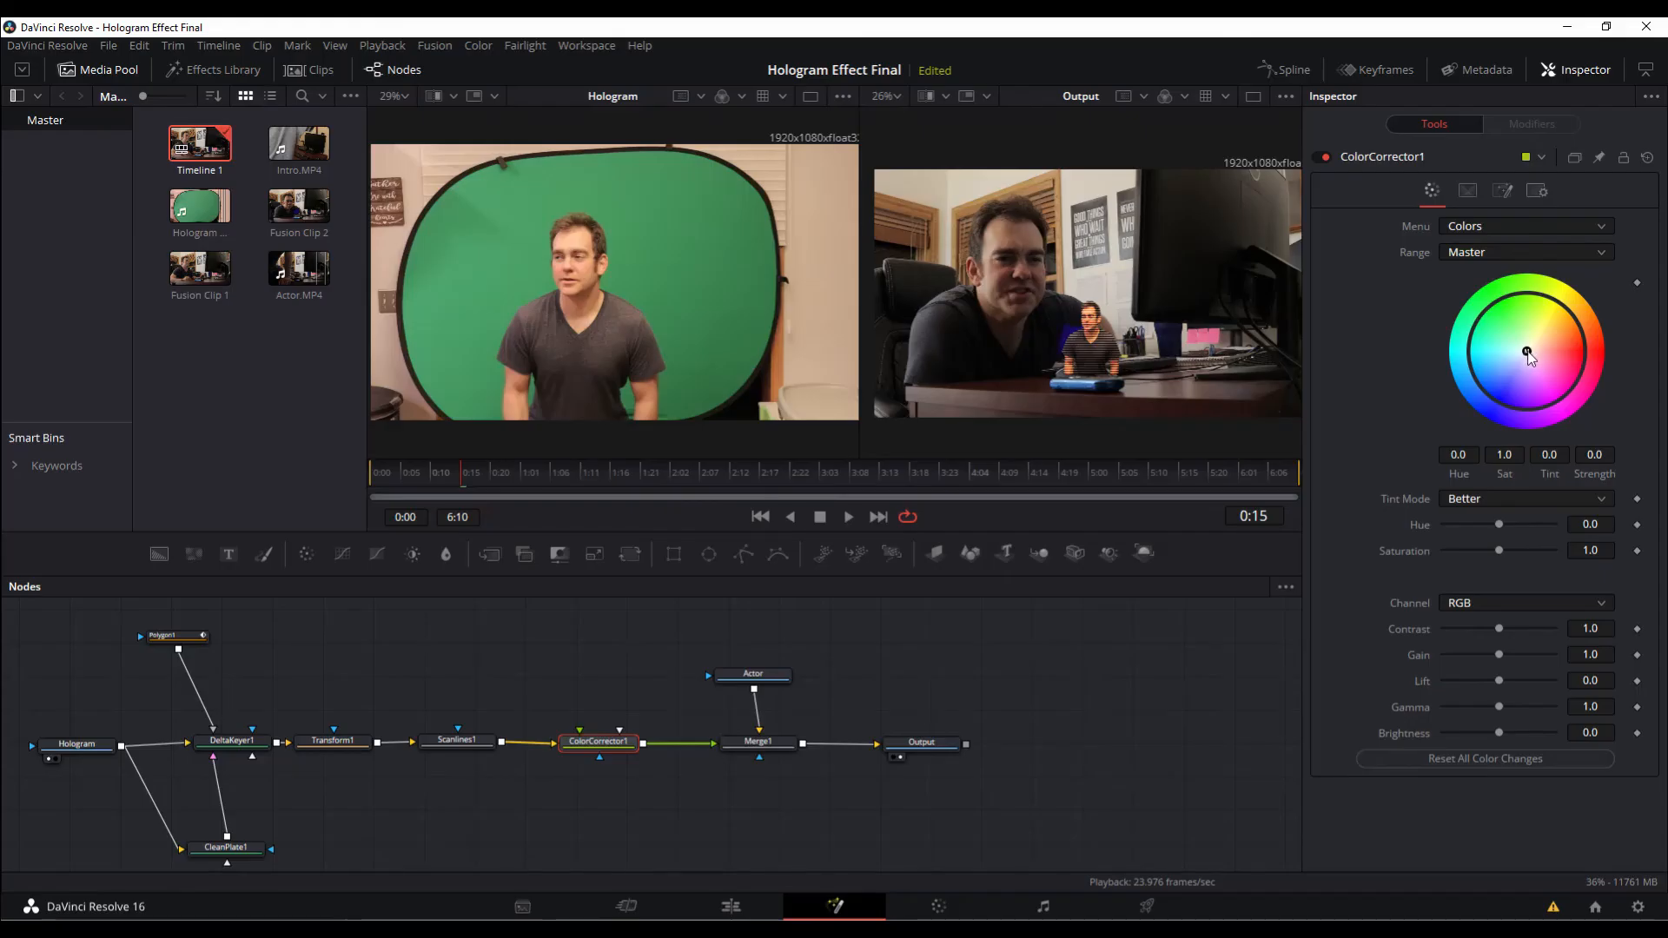
left_click_drag(1527, 351, 1478, 340)
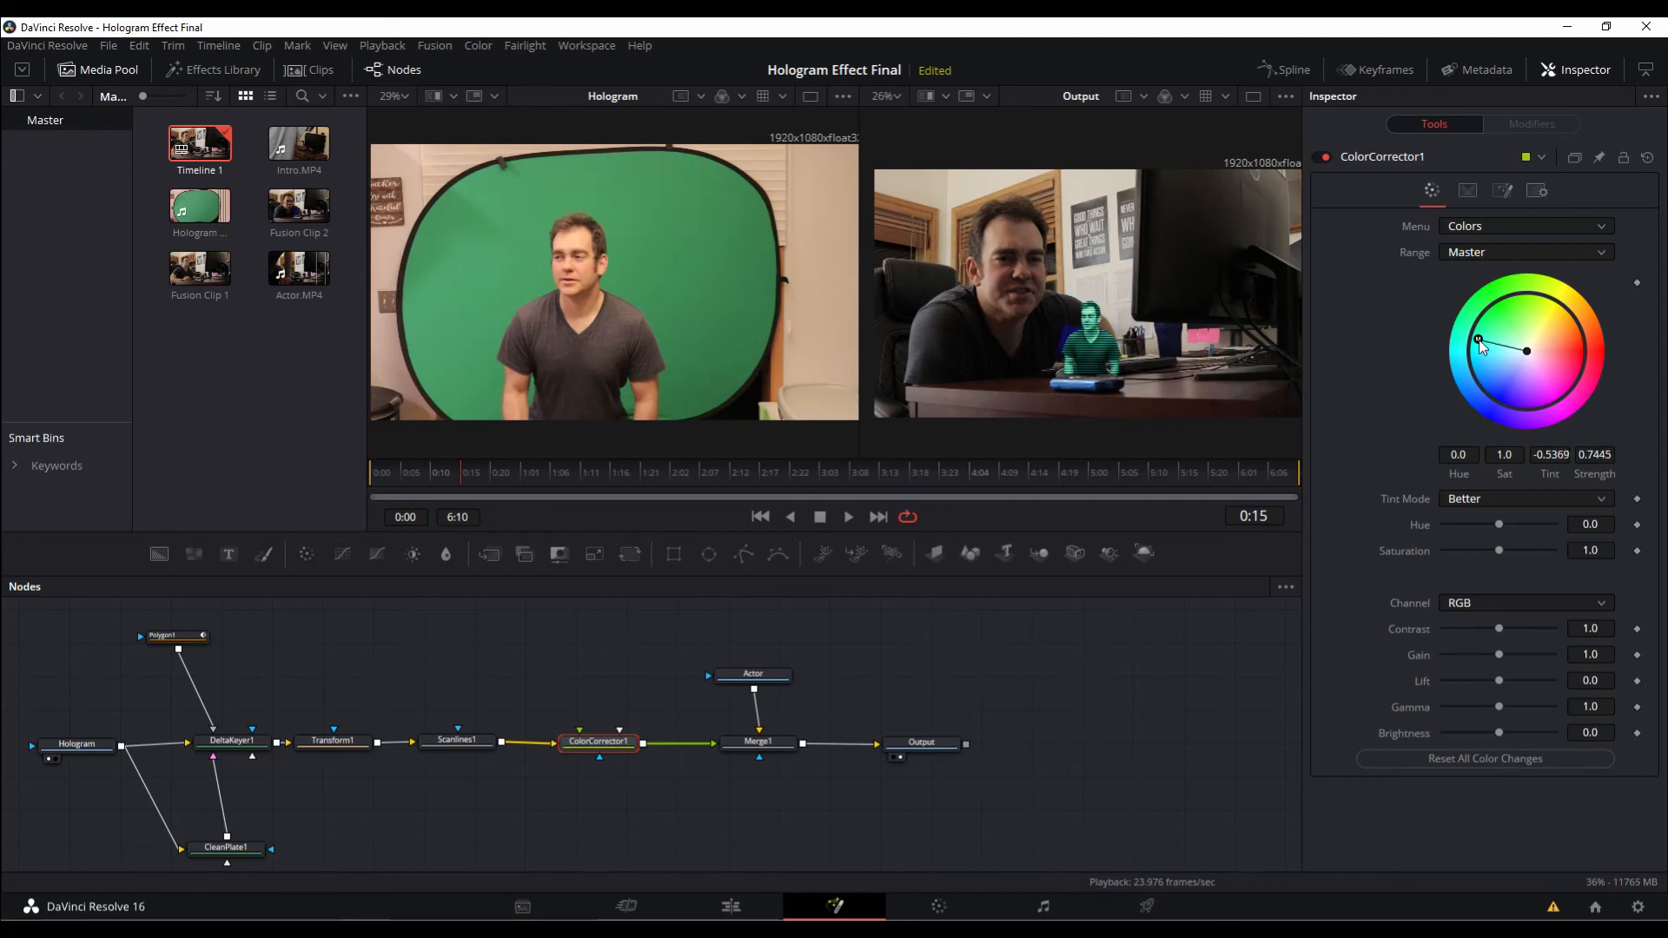
Set Scanlines1's Line Frequency to 276 and return to the ColorCorrector1 settings
left_click(447, 740)
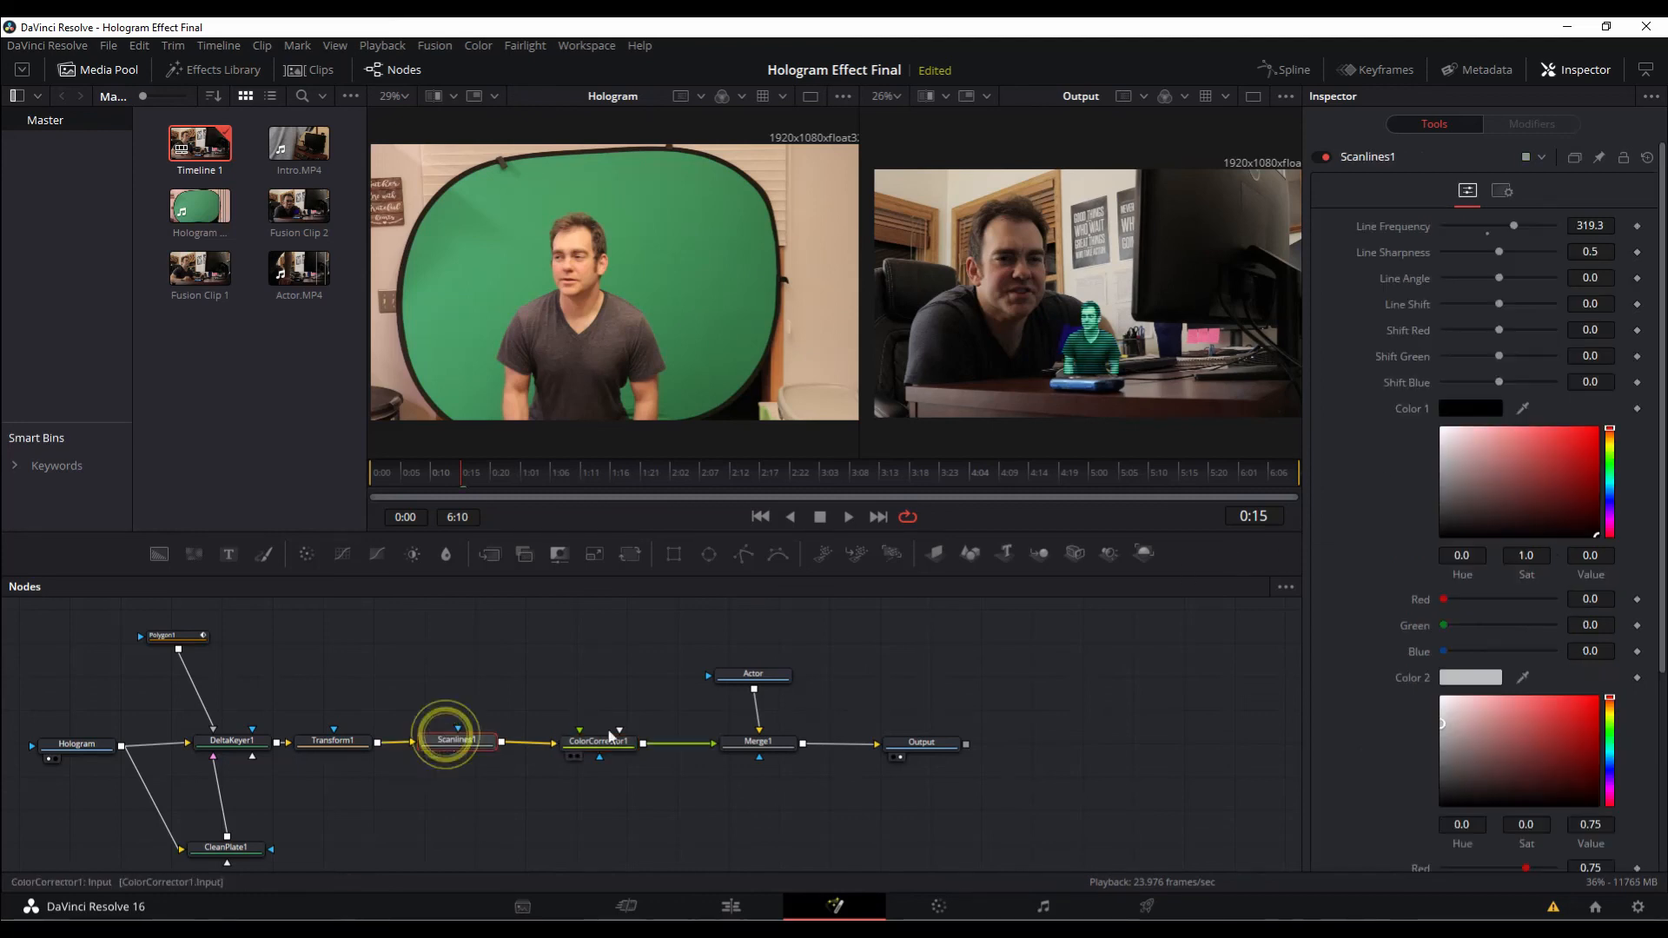
left_click_drag(1510, 228, 1509, 233)
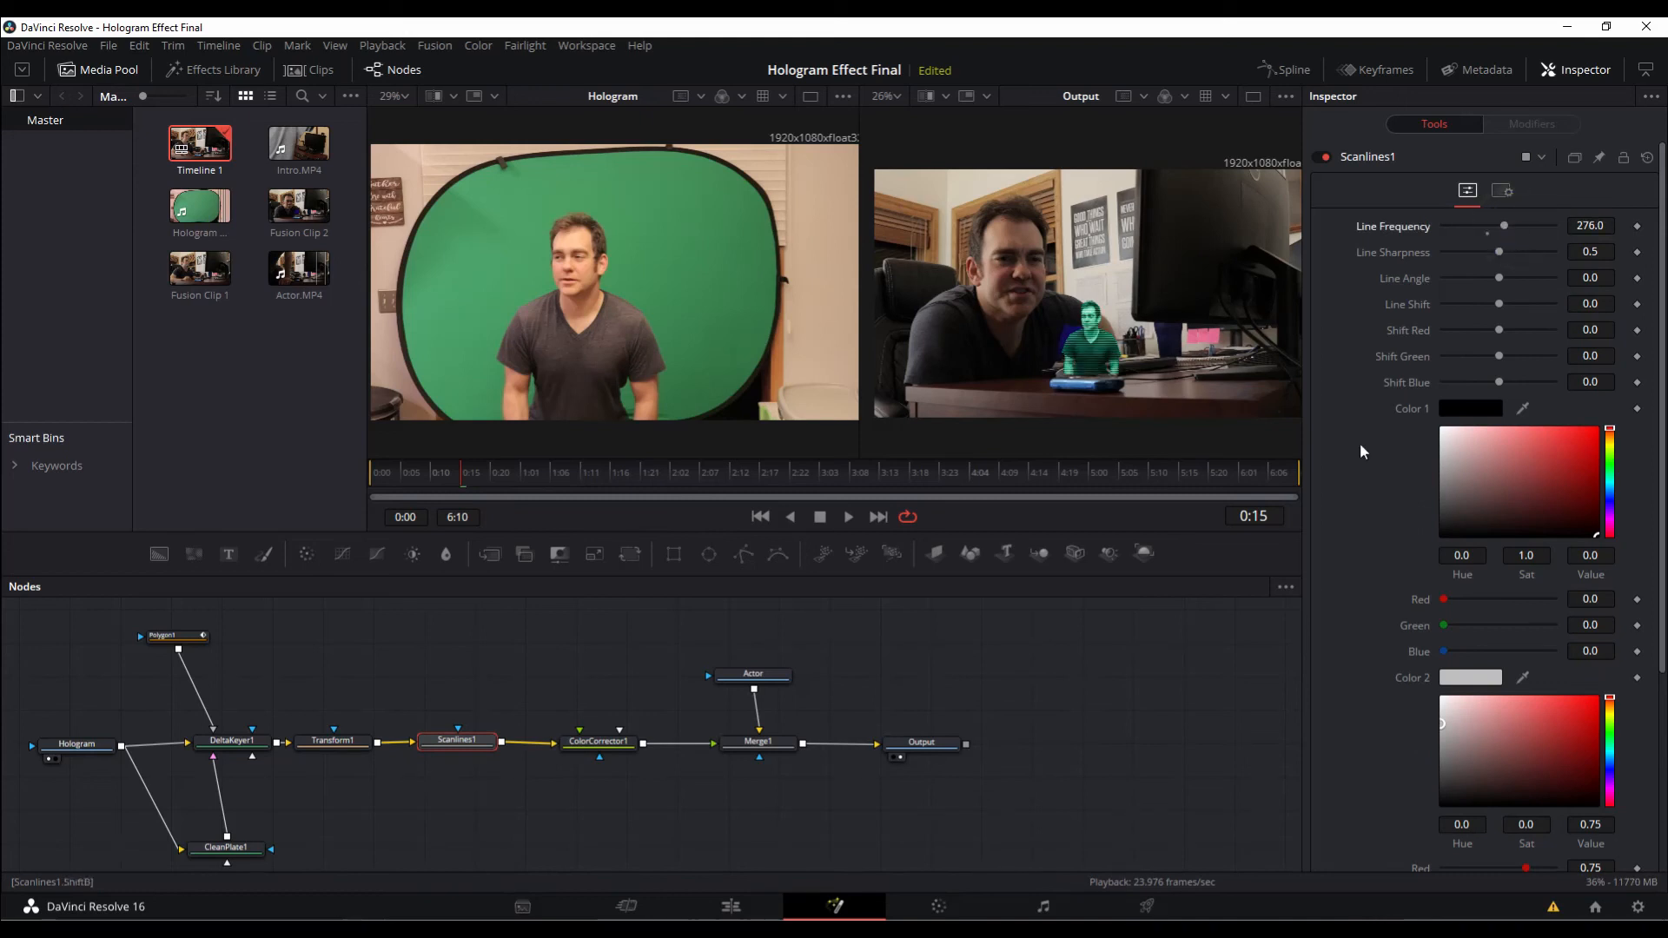
left_click(598, 741)
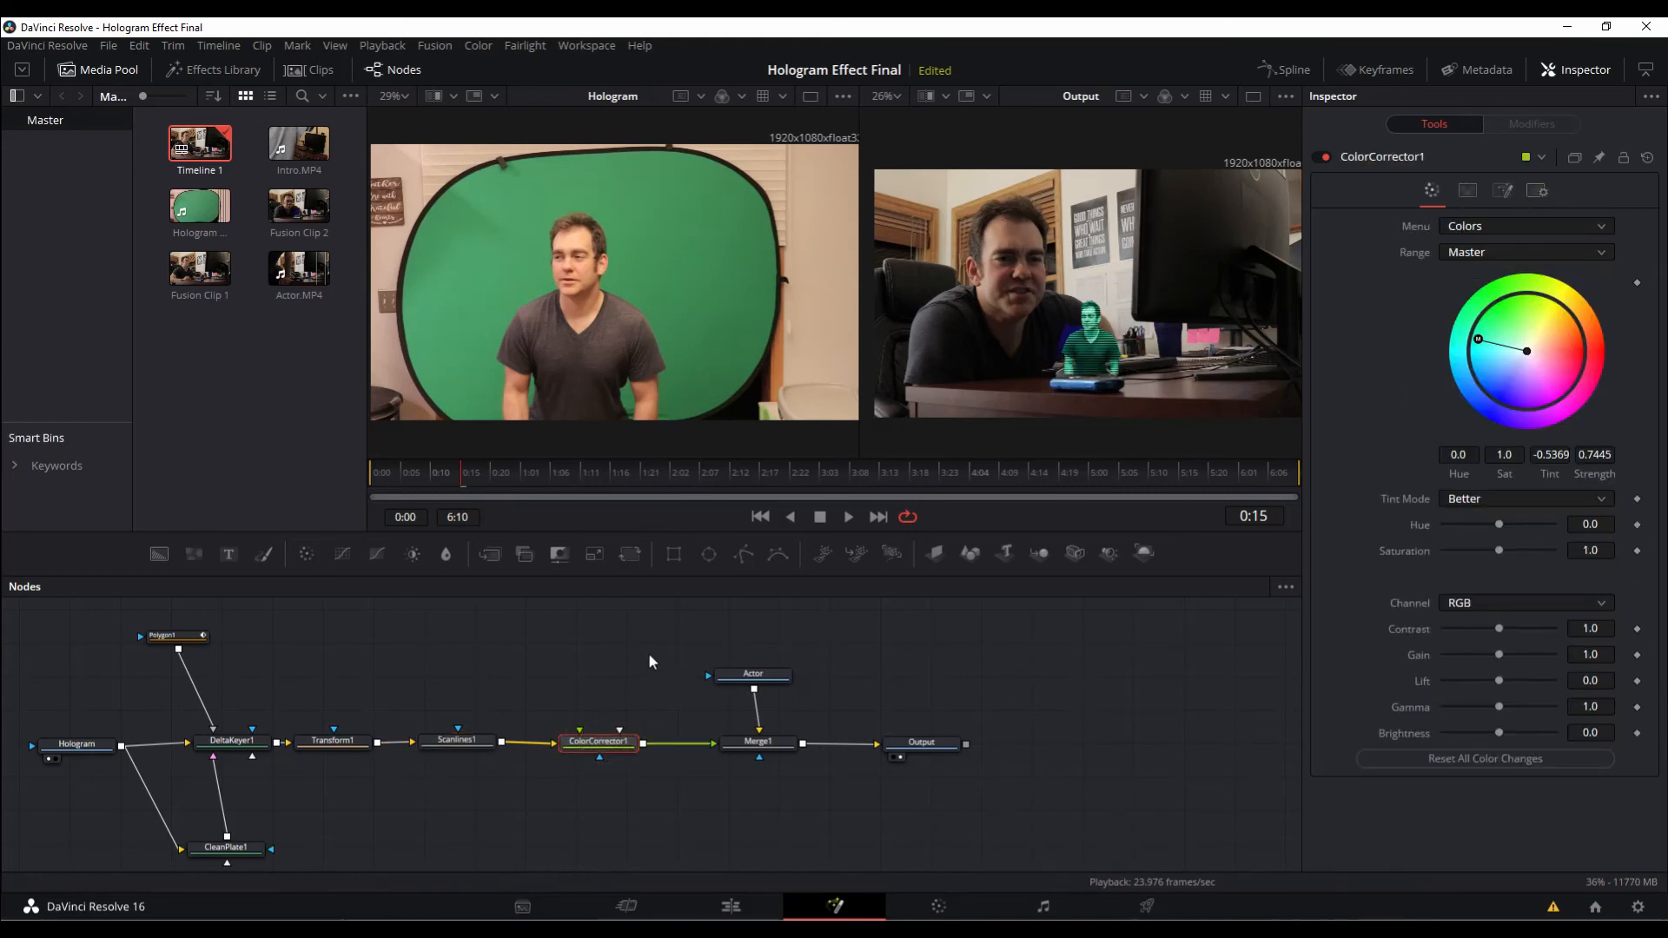
Move Actor, Merge1 and Output farther away and add a Glow node after ColorCorrector1
left_click_drag(724, 631, 898, 763)
left_click_drag(874, 740, 984, 746)
left_click(632, 700)
left_click(549, 742)
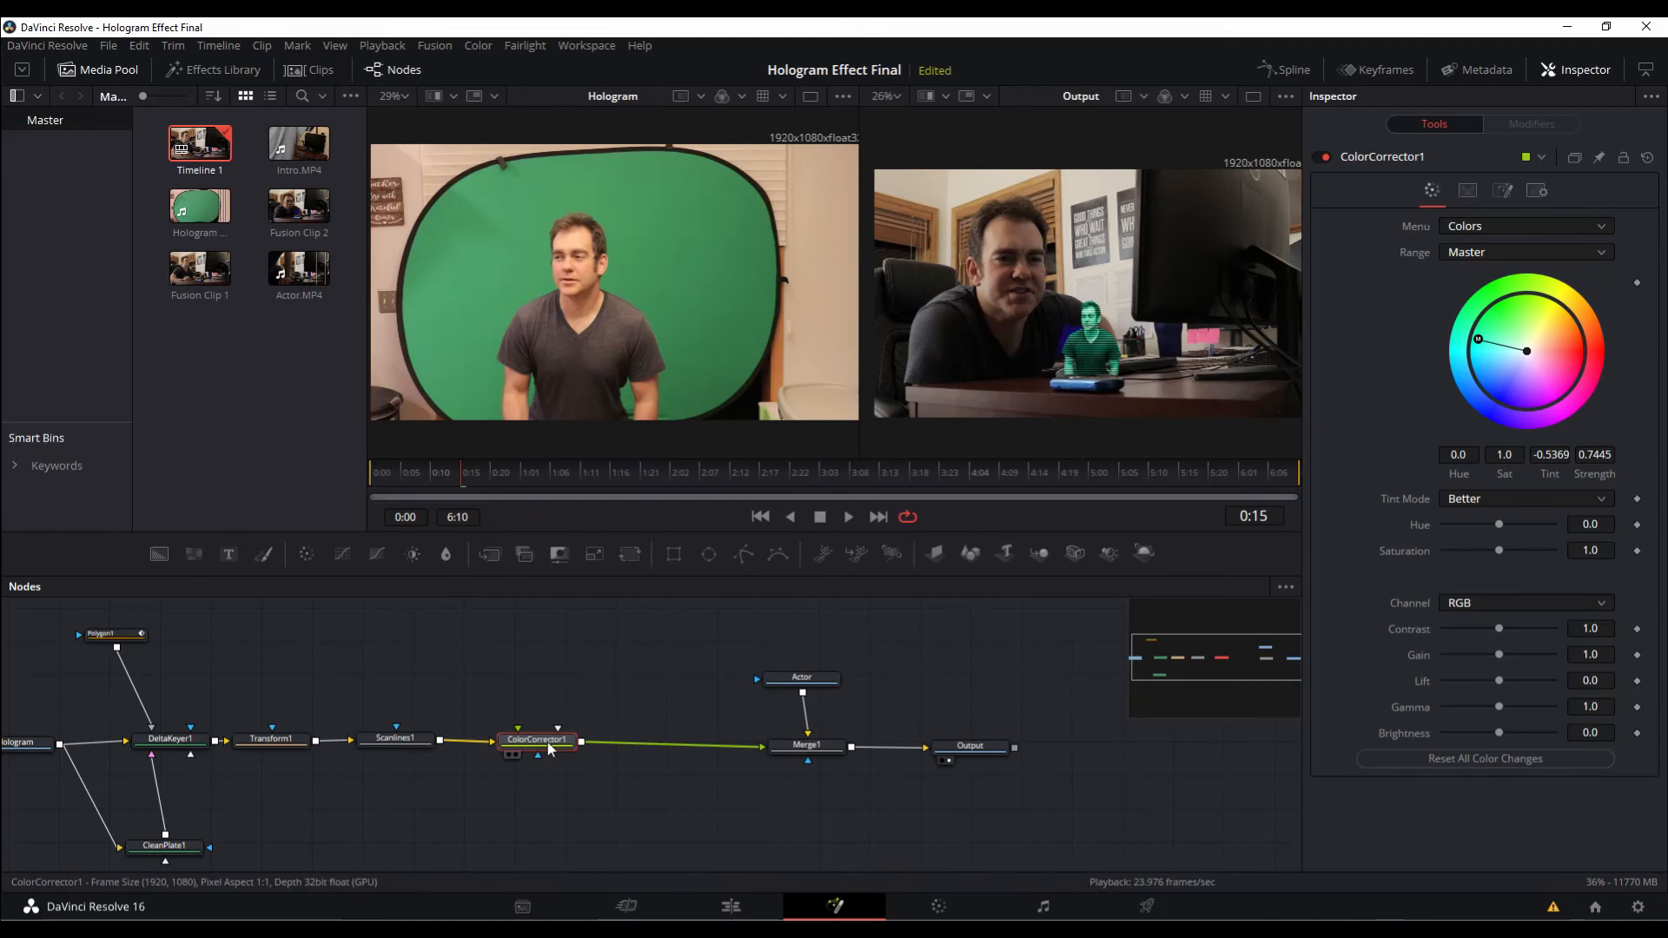
key("shift+space")
type("glo")
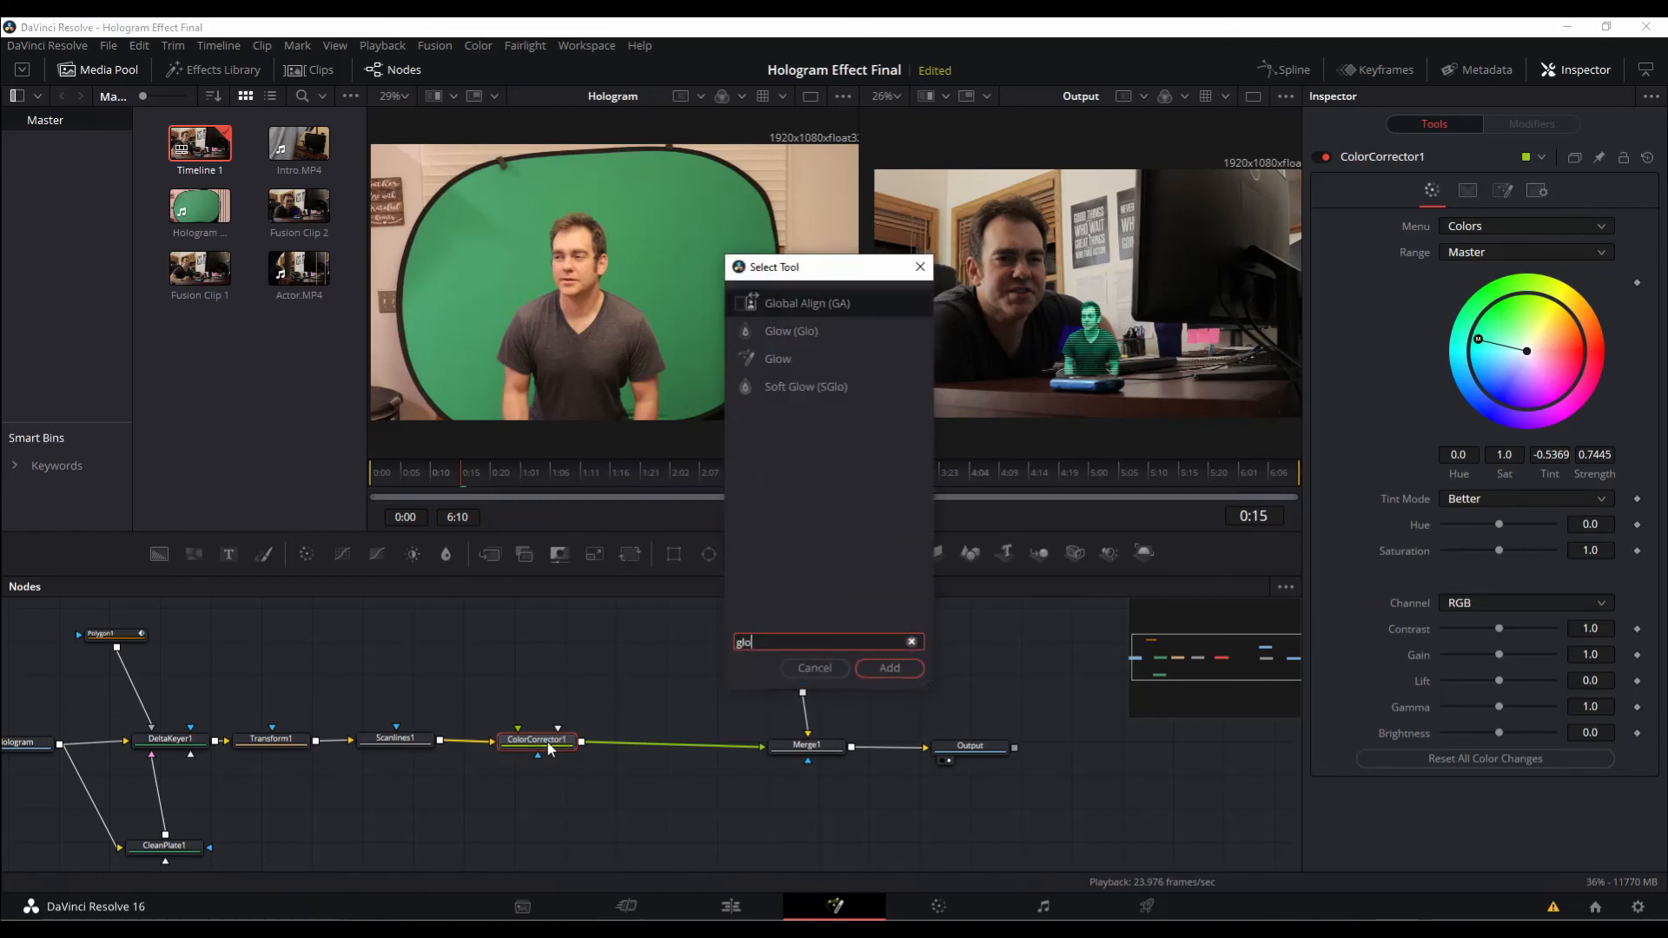
type("w")
left_click(890, 668)
Position Glow1 between ColorCorrector1 and Merge1 and set its Glow Size to 39.4
left_click(653, 741)
left_click_drag(677, 745, 687, 745)
left_click_drag(1460, 303, 1510, 309)
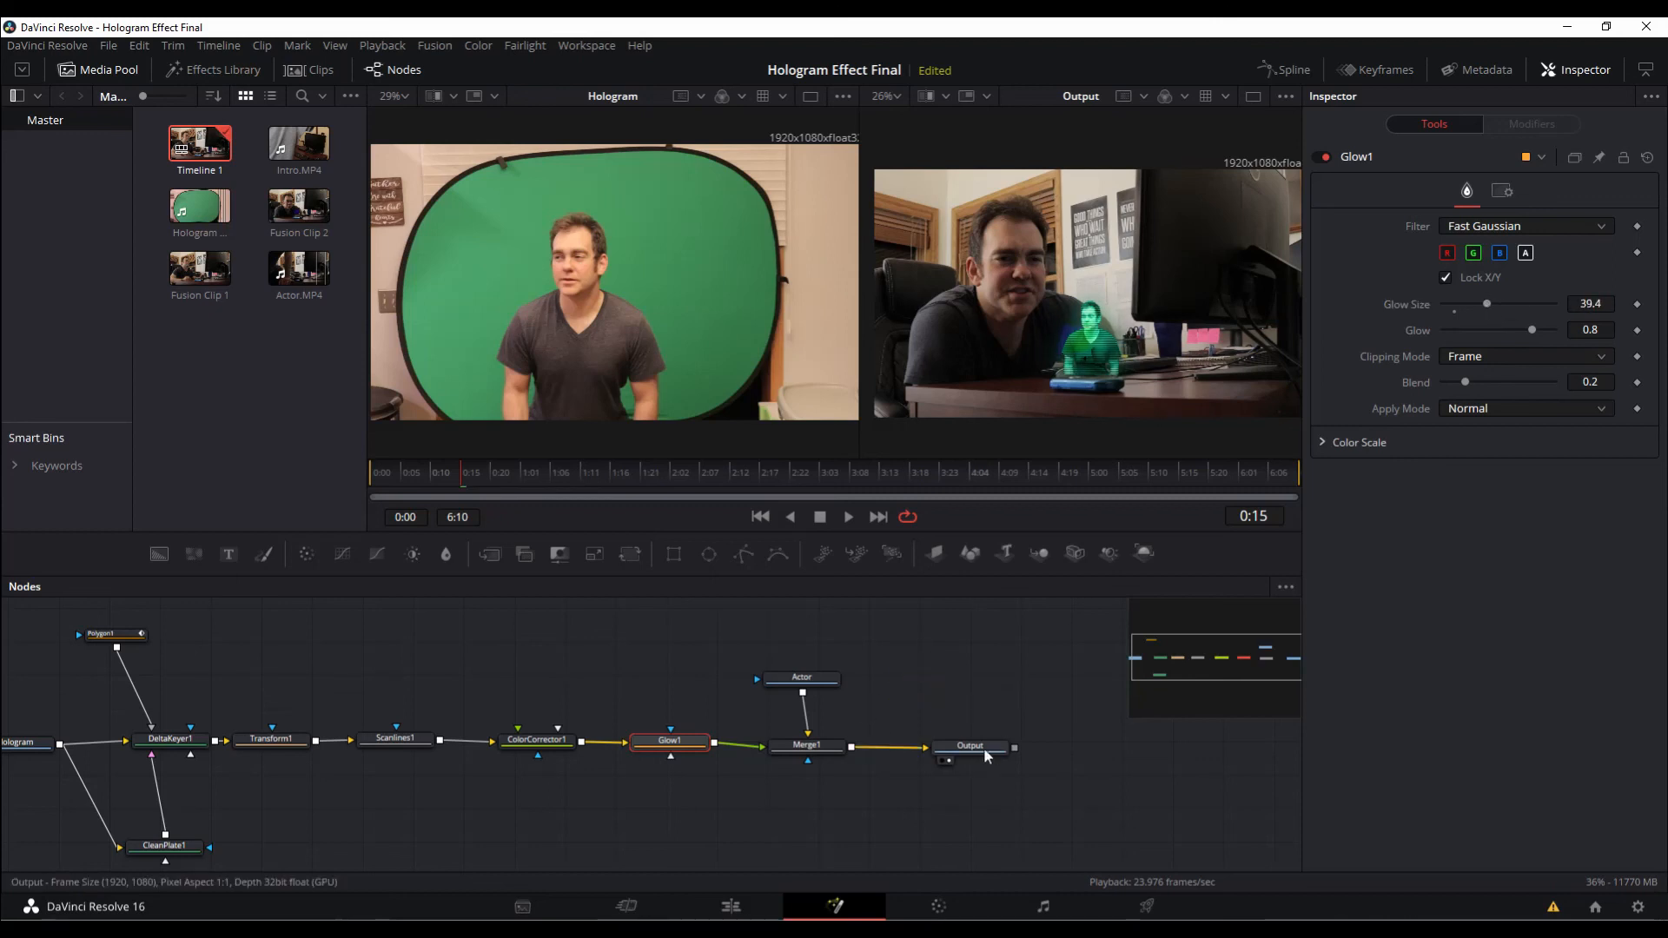
Play back the composite from the beginning, and examine frame 1:19 with only the Output viewer shown
left_click(375, 471)
key("space")
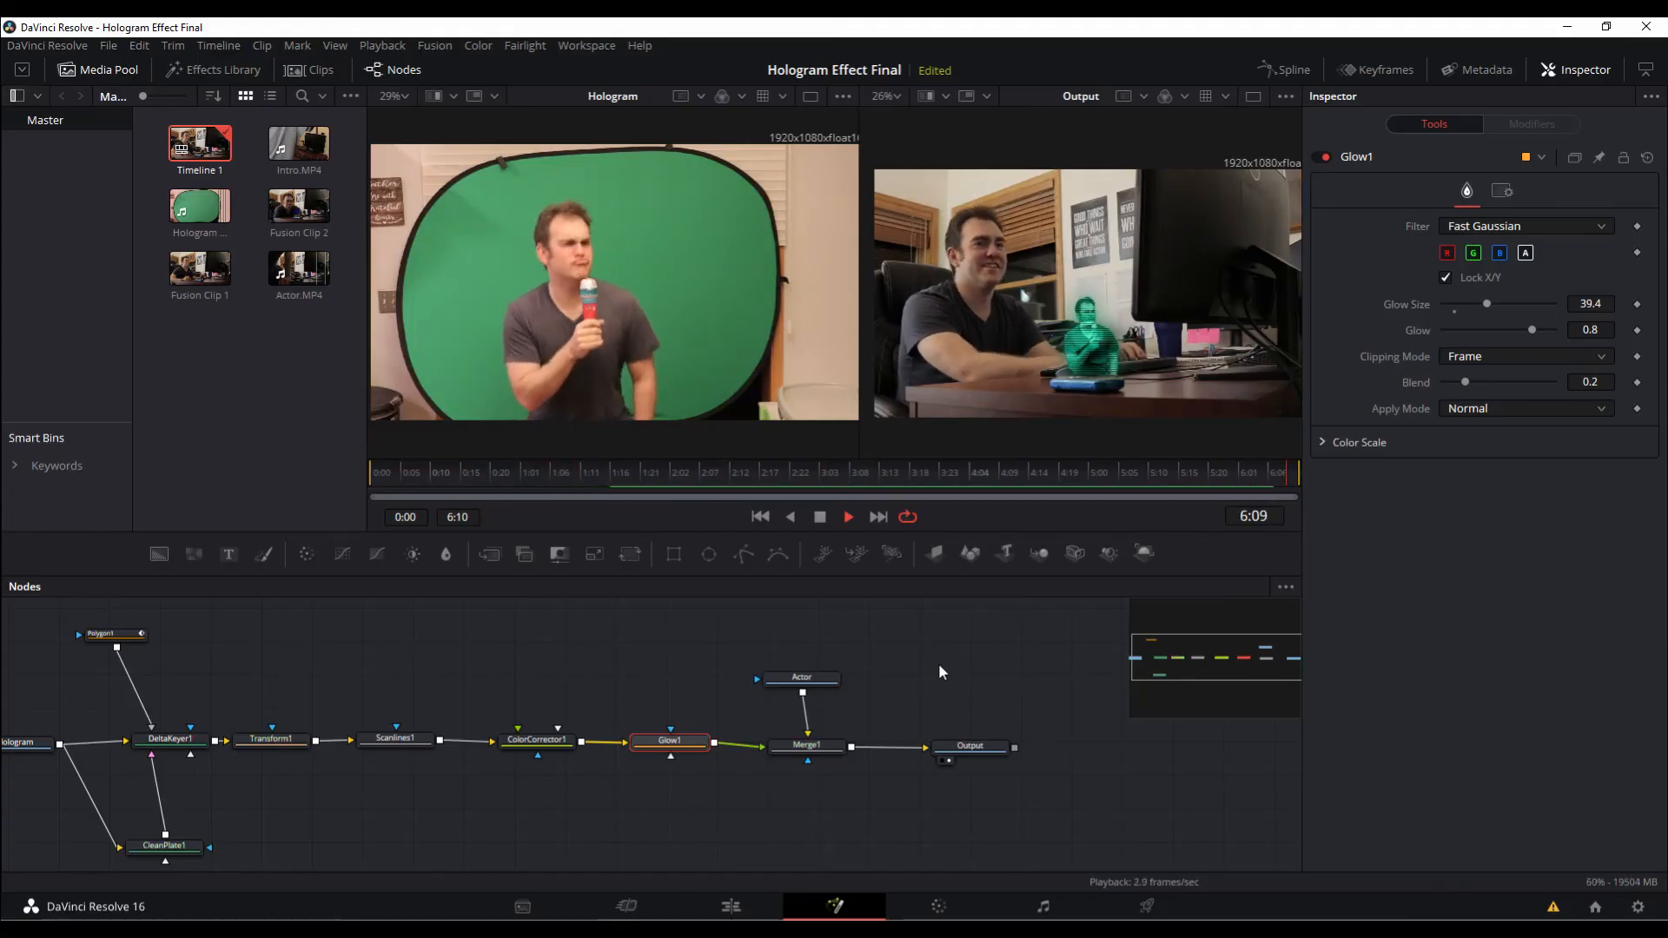
key("space")
left_click(632, 472)
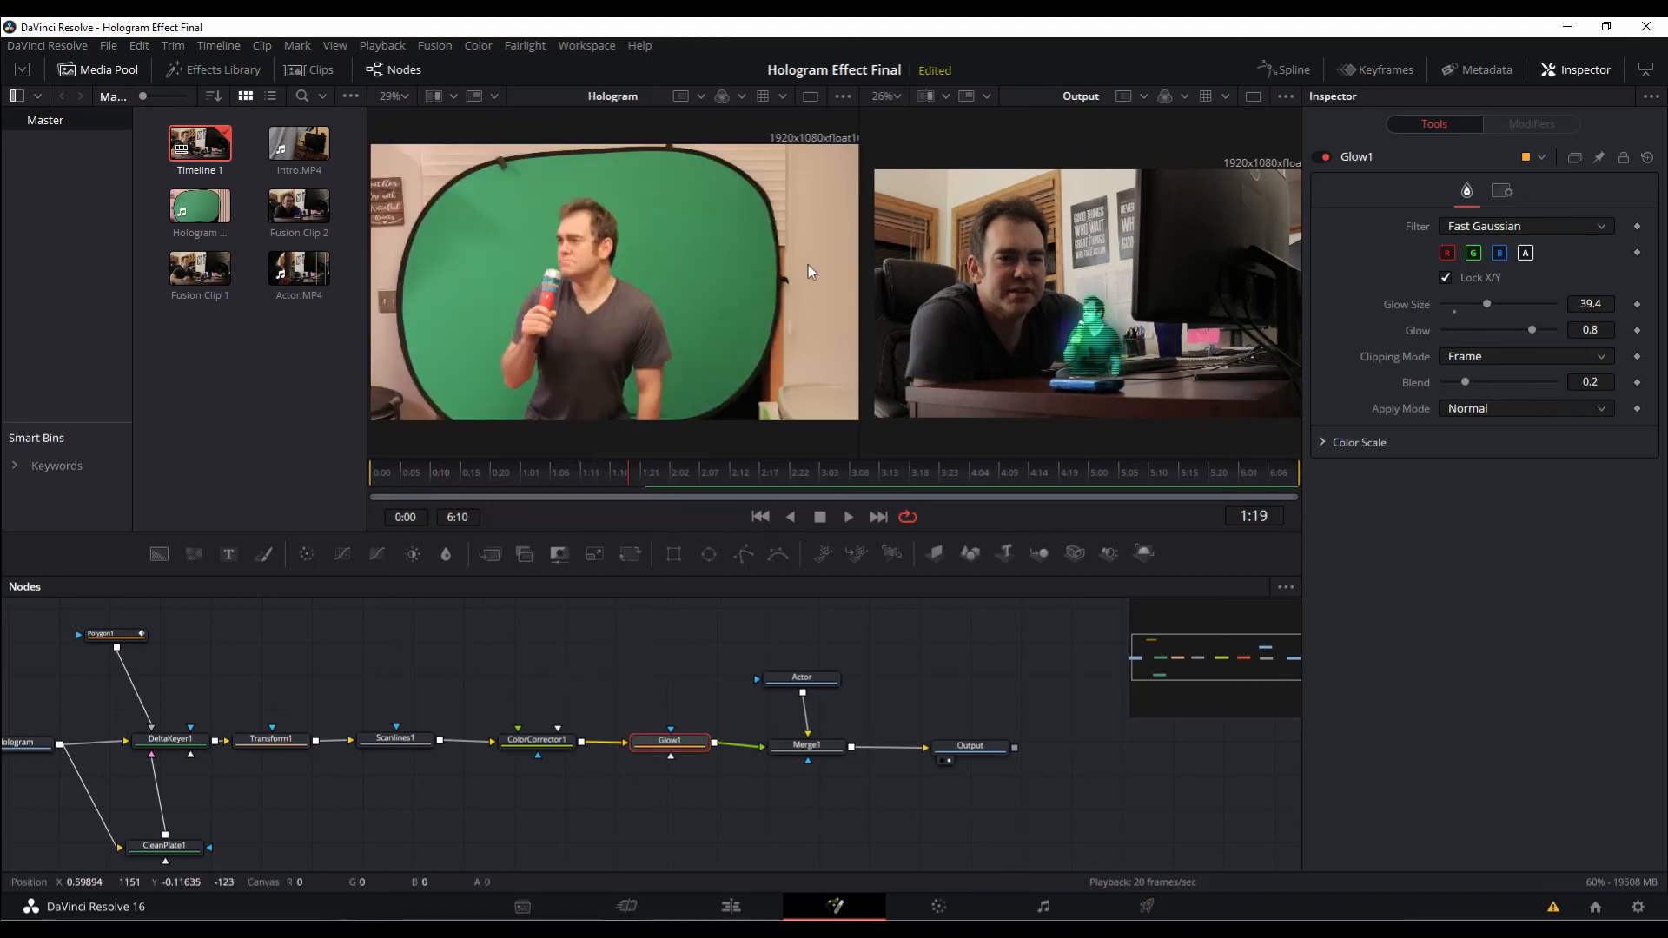
left_click(1251, 97)
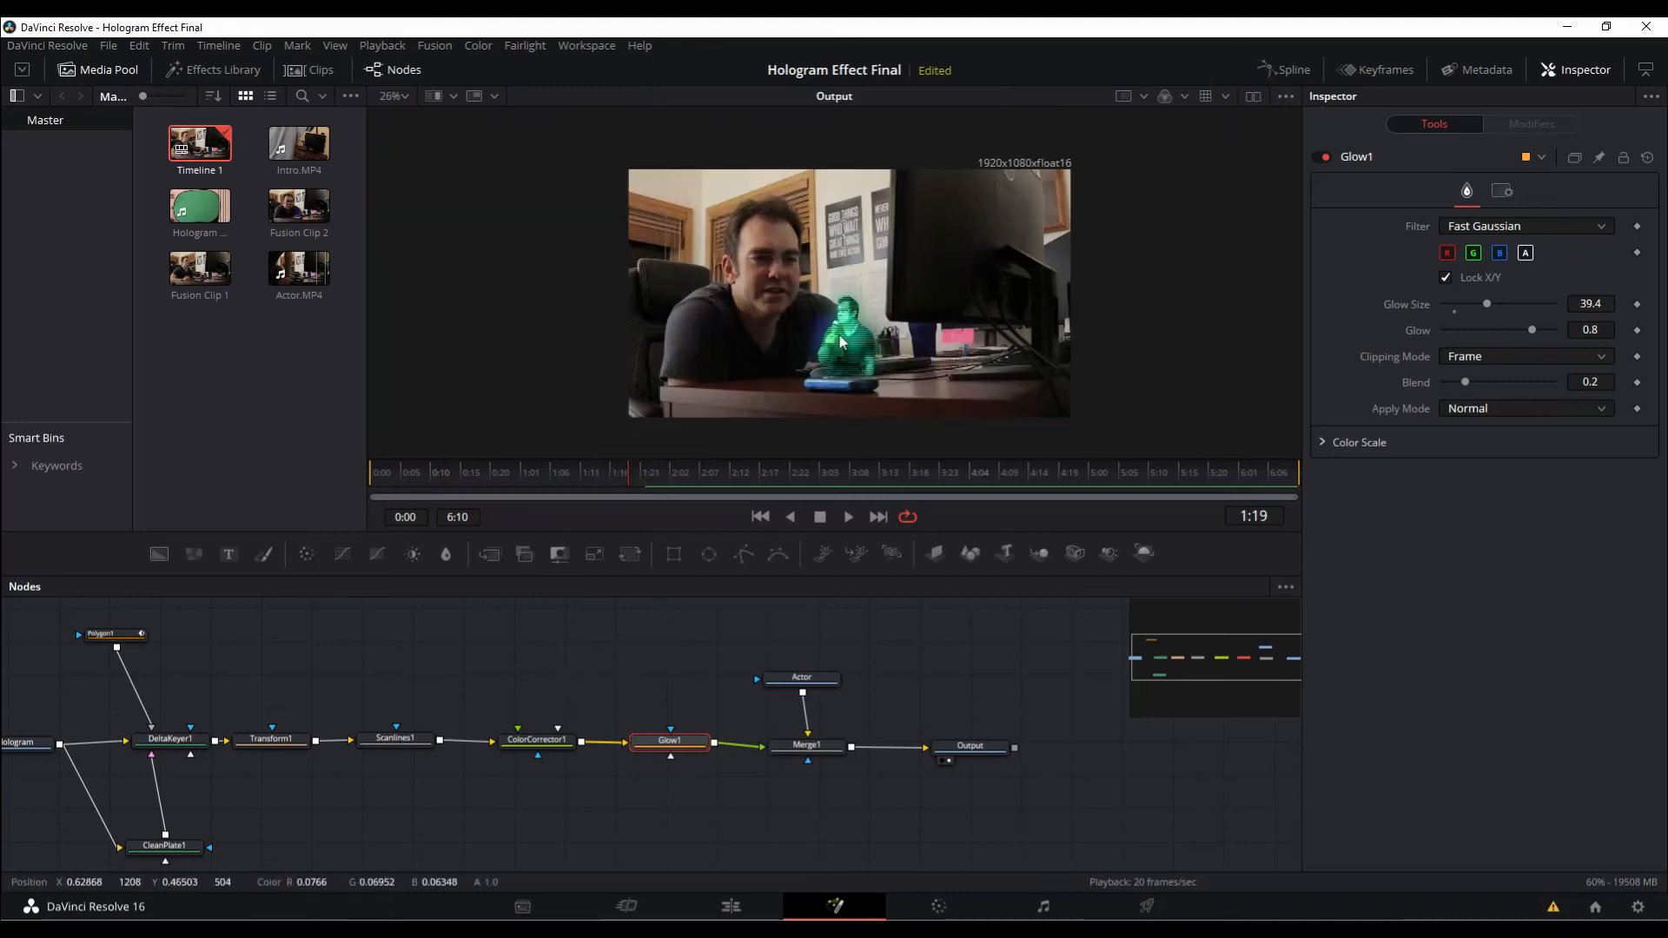
Move Actor, Merge1 and Output farther away from Glow1 to make room for another node
left_click(656, 667)
left_click_drag(768, 624, 992, 789)
left_click_drag(816, 745, 975, 760)
left_click(771, 670)
Add a Waviness node after Glow1 and position it between Glow1 and Merge1
left_click(669, 741)
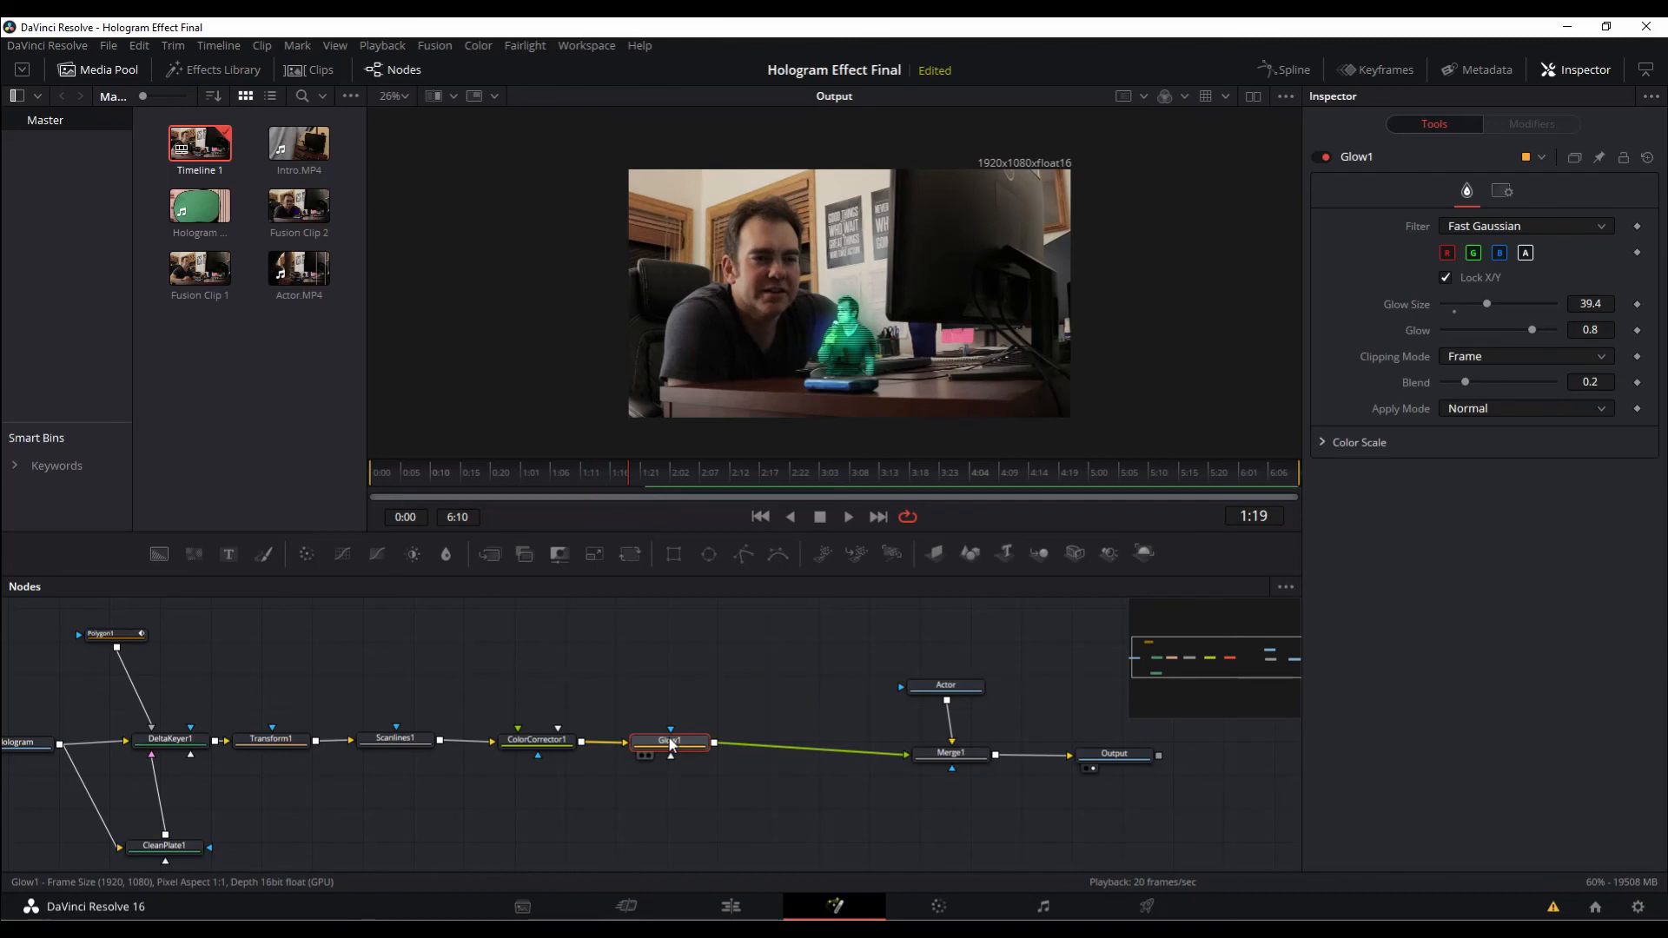
key("shift+space")
type("Glow")
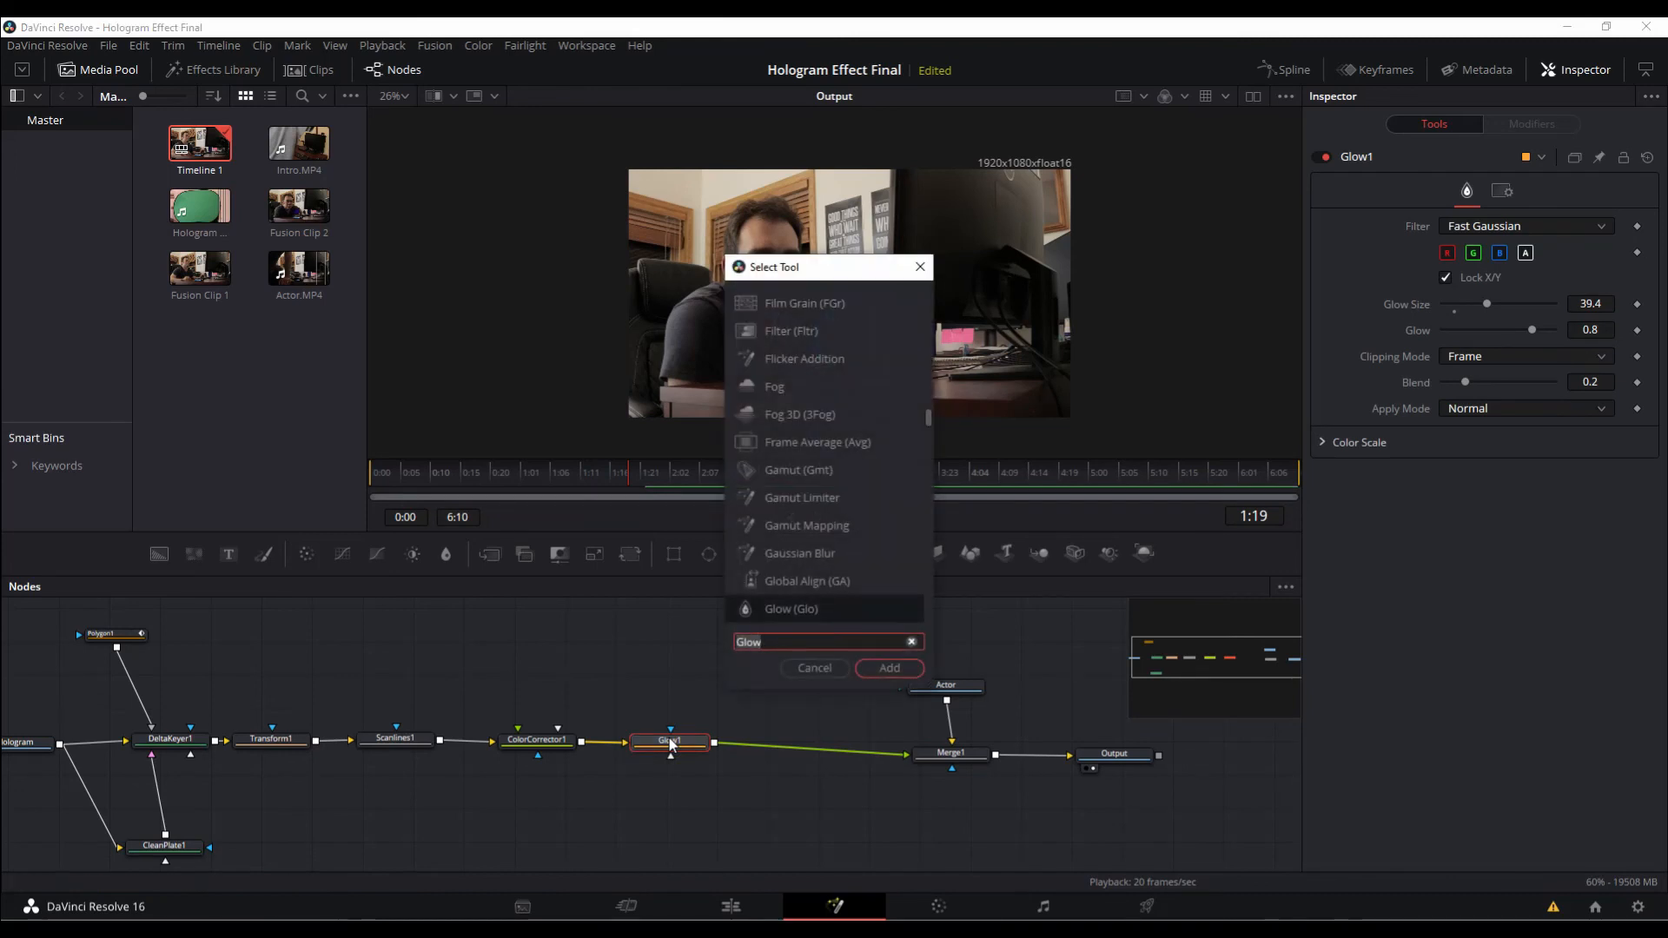
key("BackSpace")
key("BackSpace")
key("BackSpace")
key("BackSpace")
type("wav")
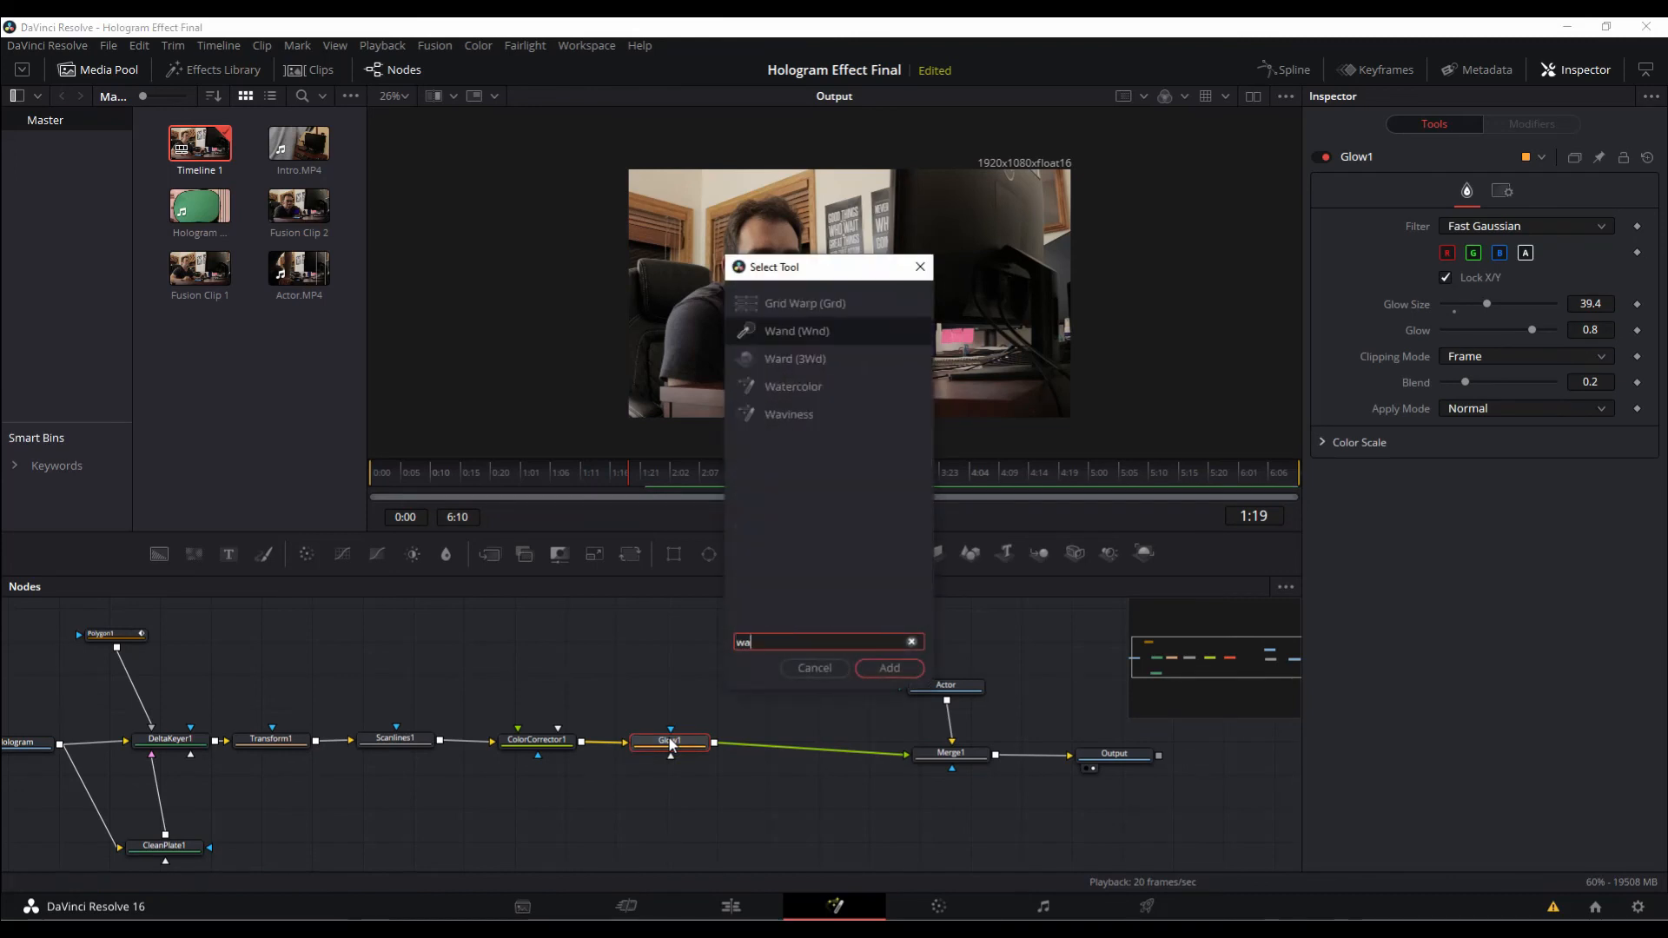
left_click(887, 669)
left_click_drag(776, 749, 817, 749)
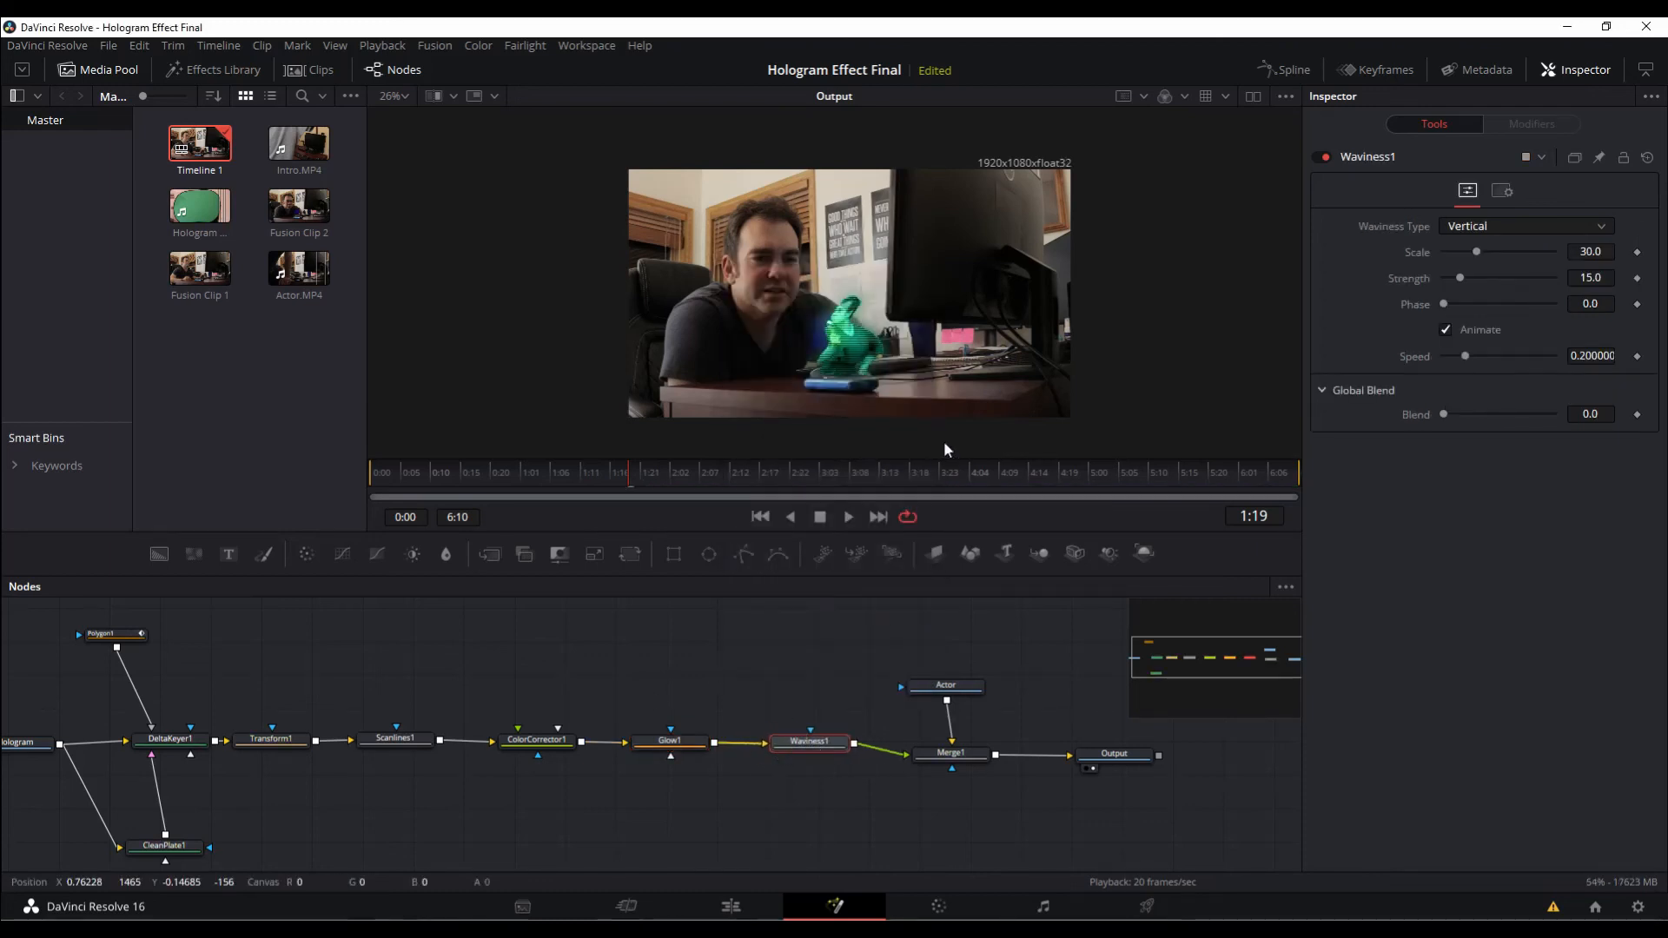
Try a Scale of 23.6 on Waviness1 during playback, and delete the Waviness1 node
mouse_move(1476, 253)
left_mouse_down()
mouse_move(1493, 254)
mouse_move(1472, 256)
left_mouse_up()
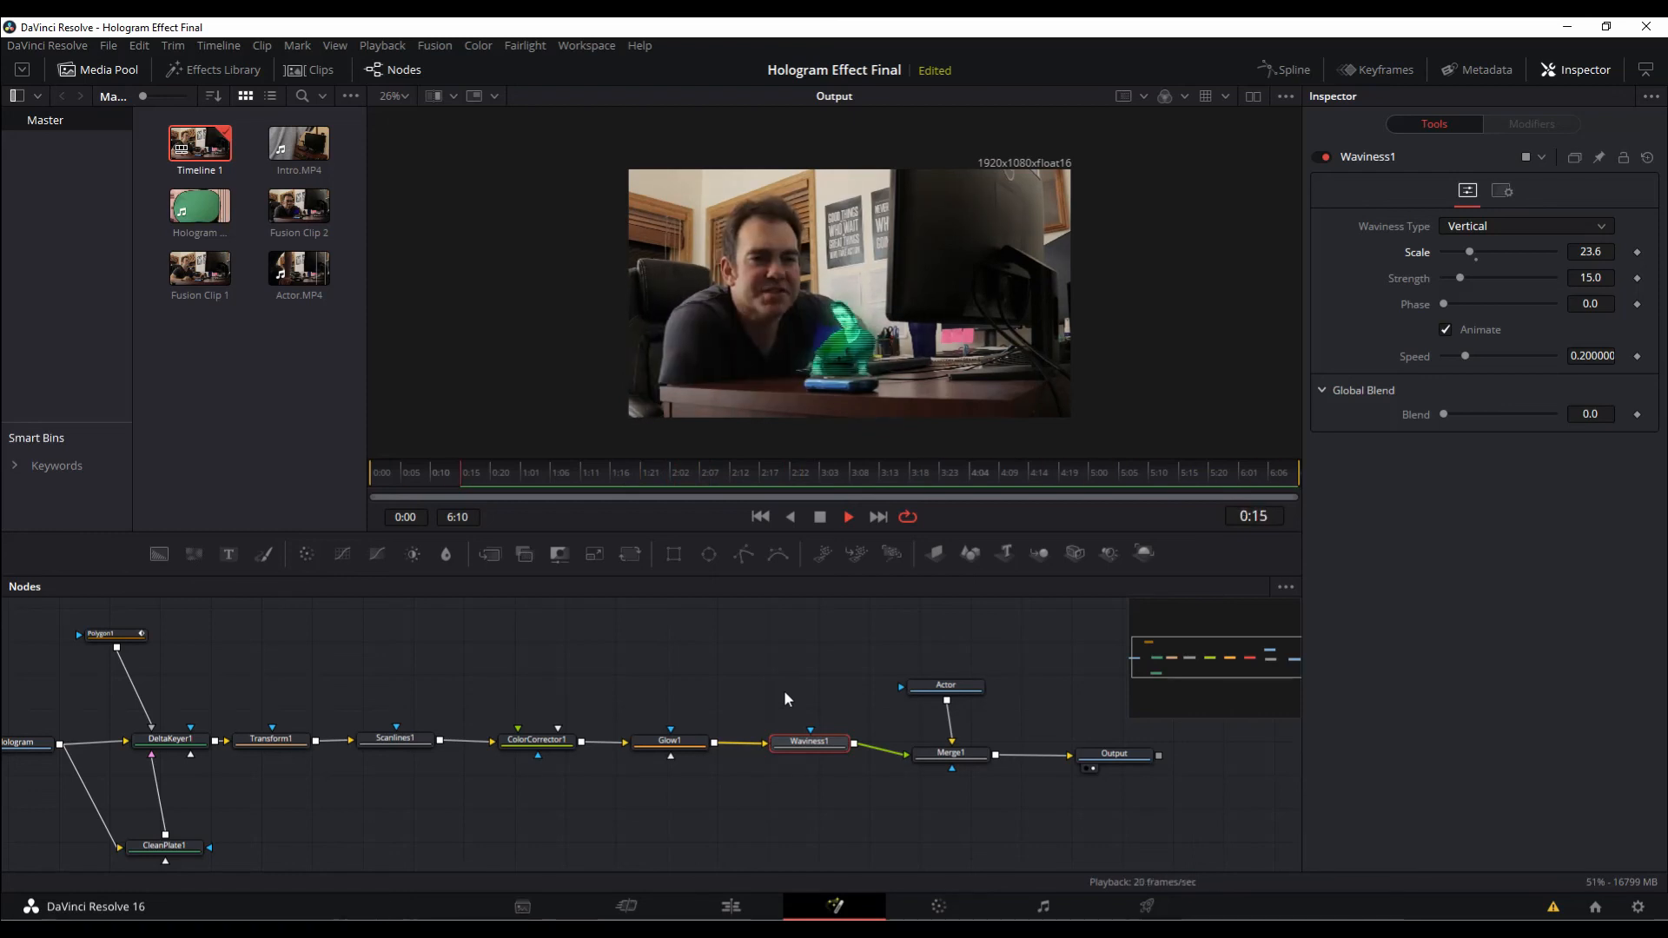
key("space")
left_click(800, 741)
key("Delete")
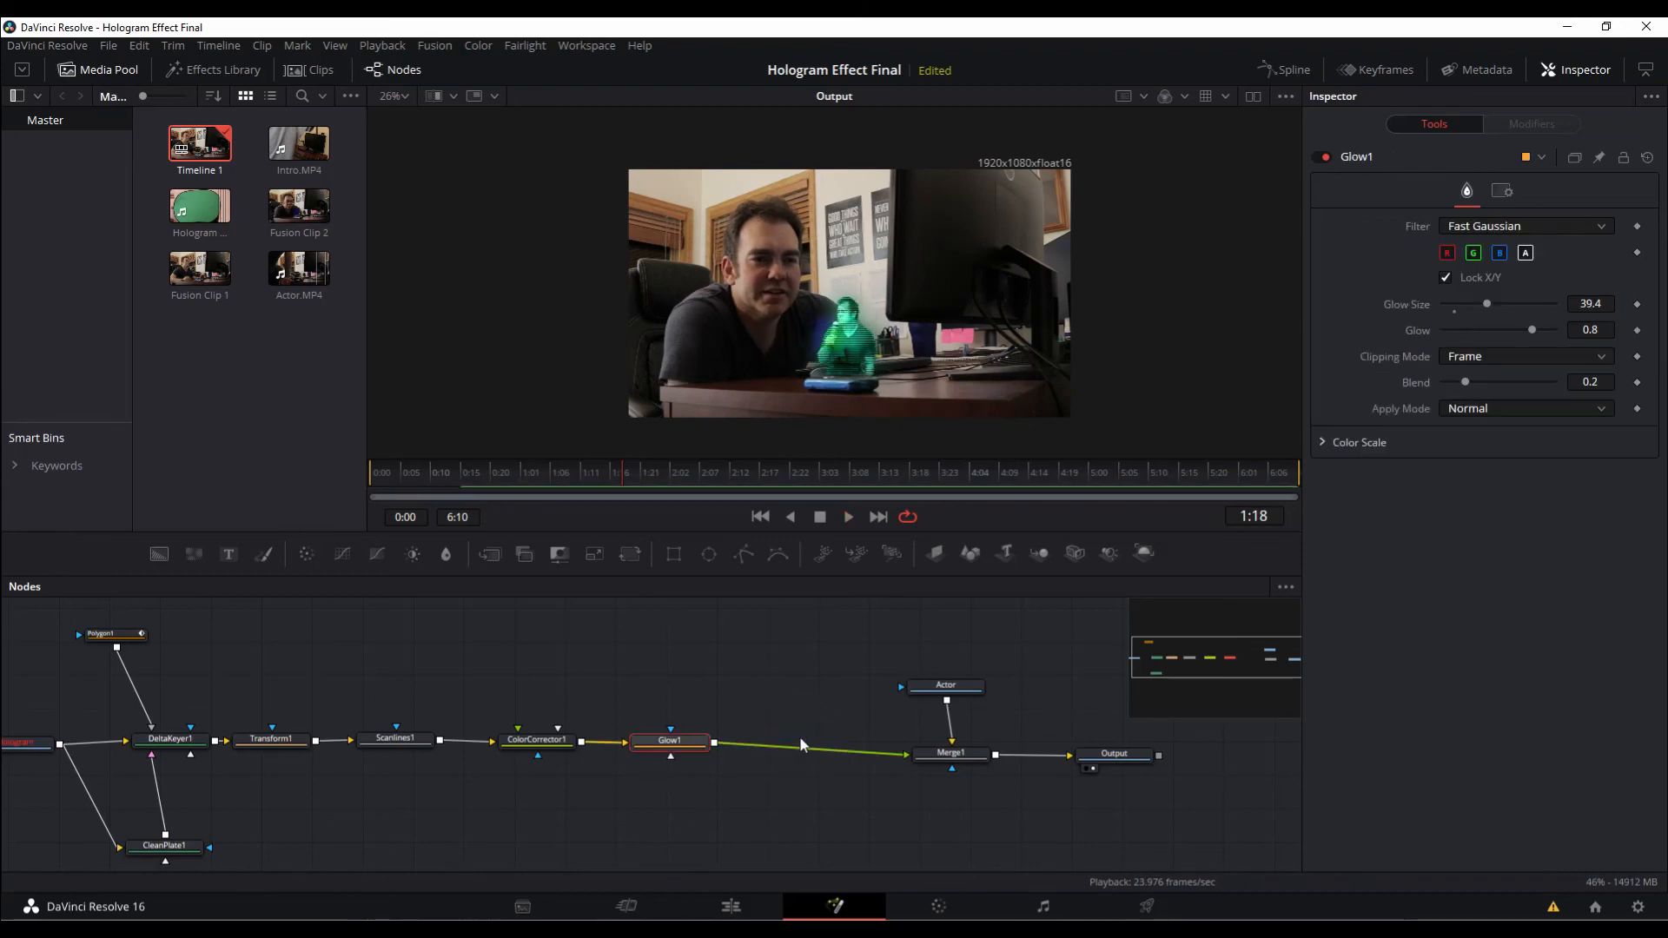
Switch to the Edit page and play Timeline 1 from 01:00:04:11 to review the hologram effect
left_click(732, 909)
left_click(780, 544)
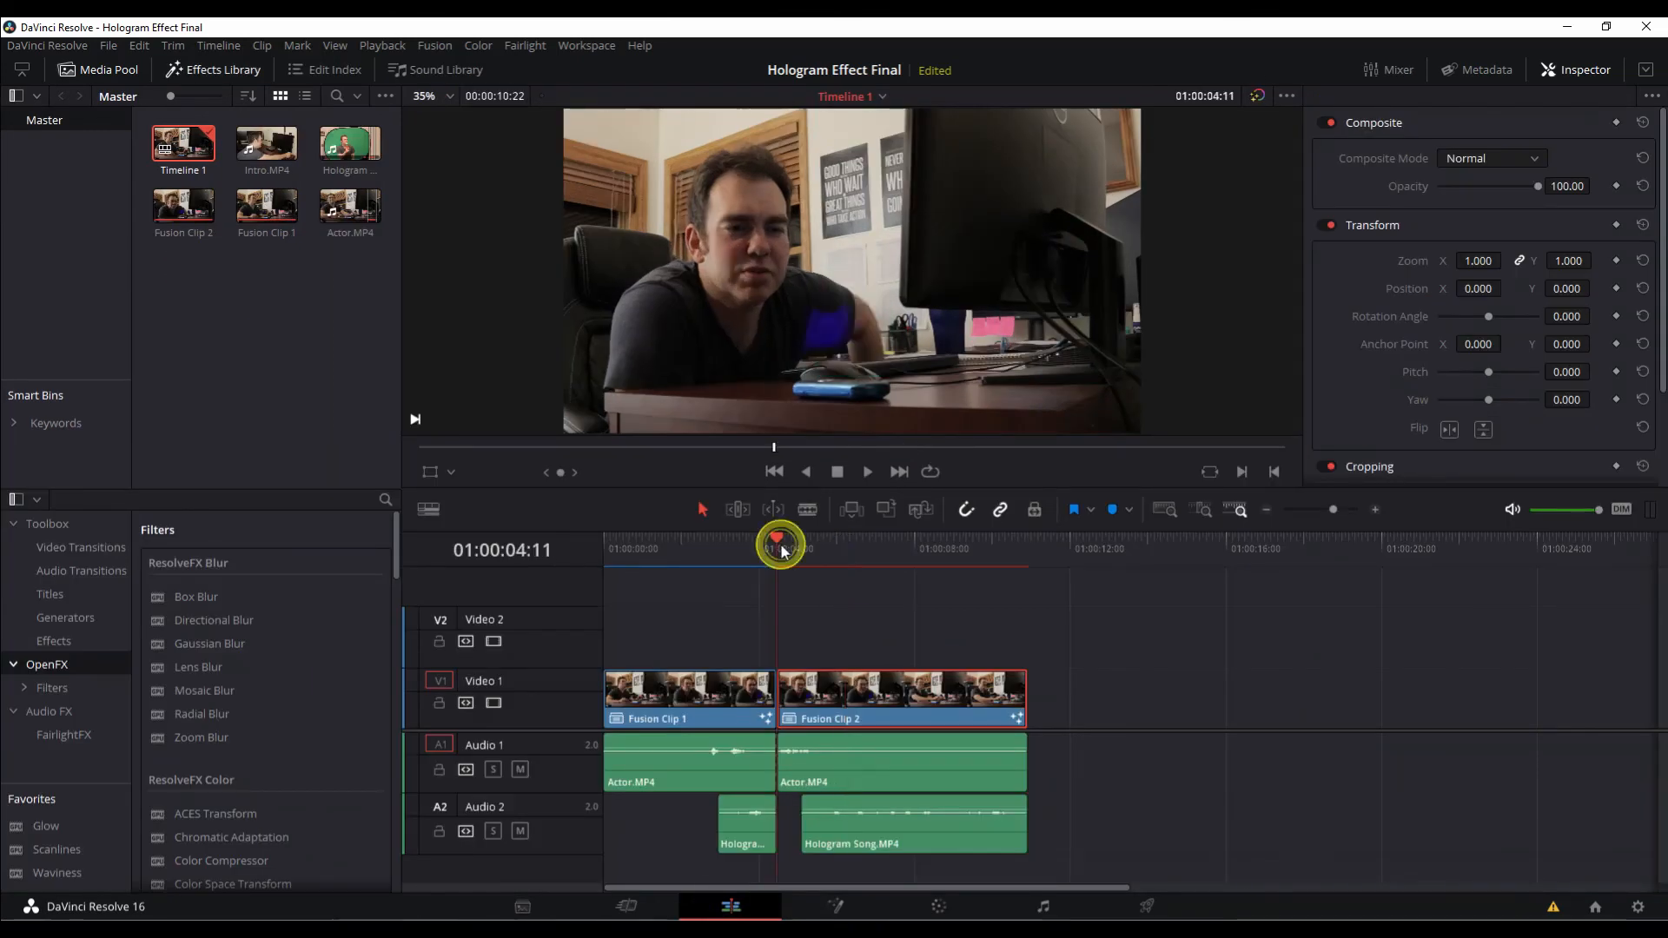
key("space")
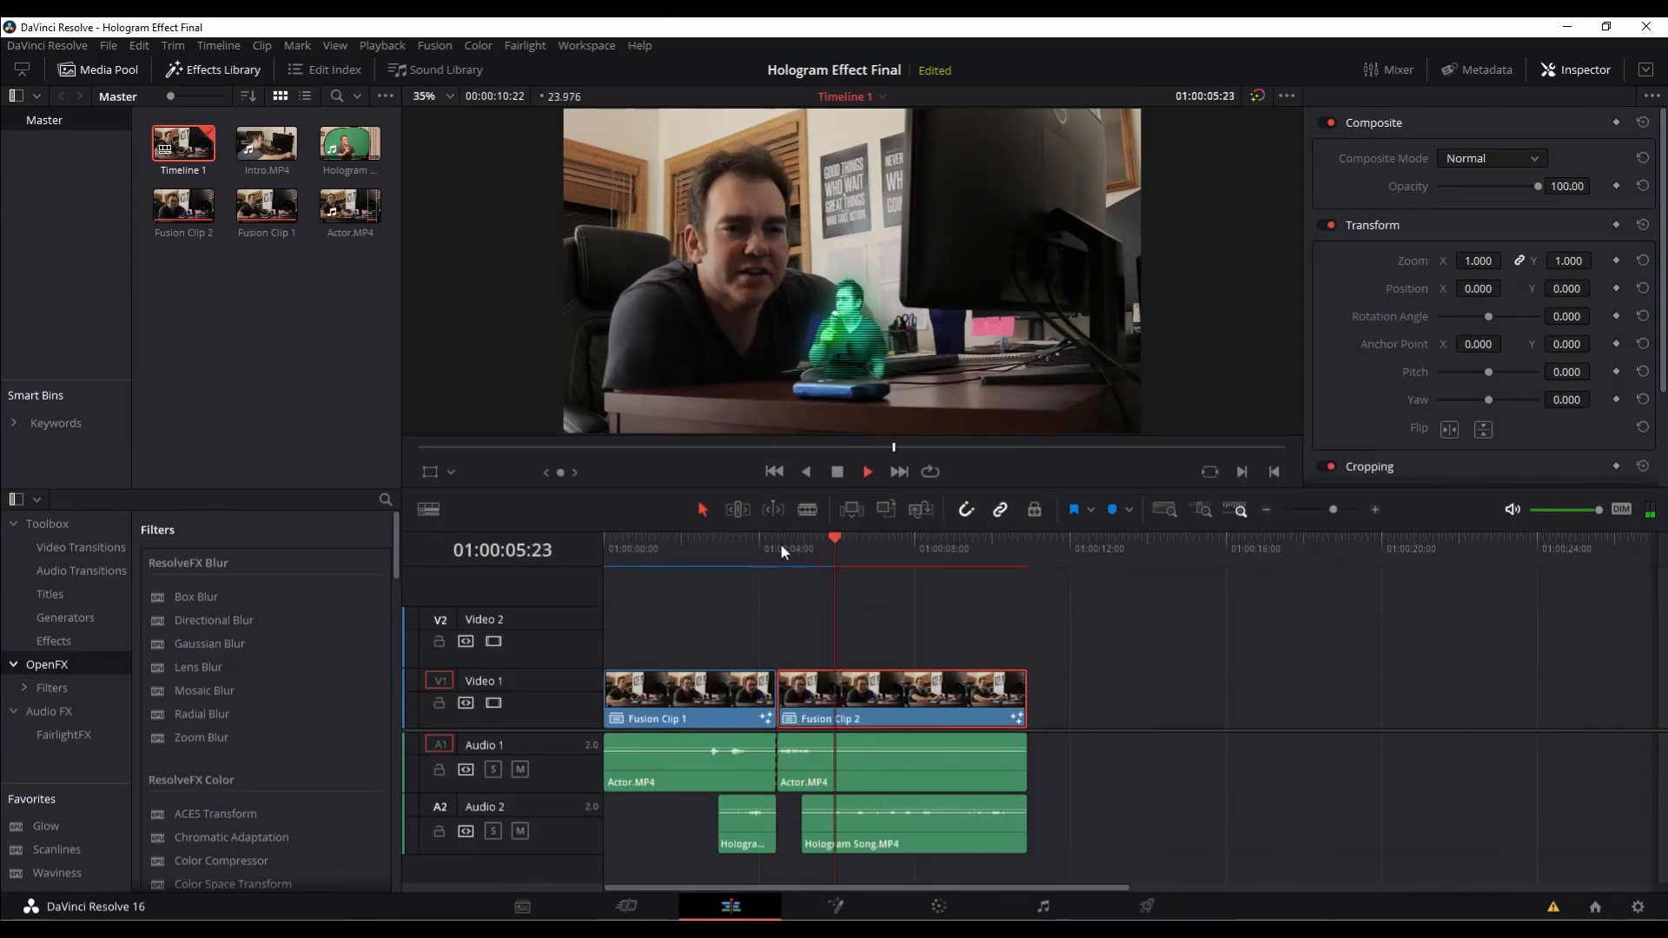